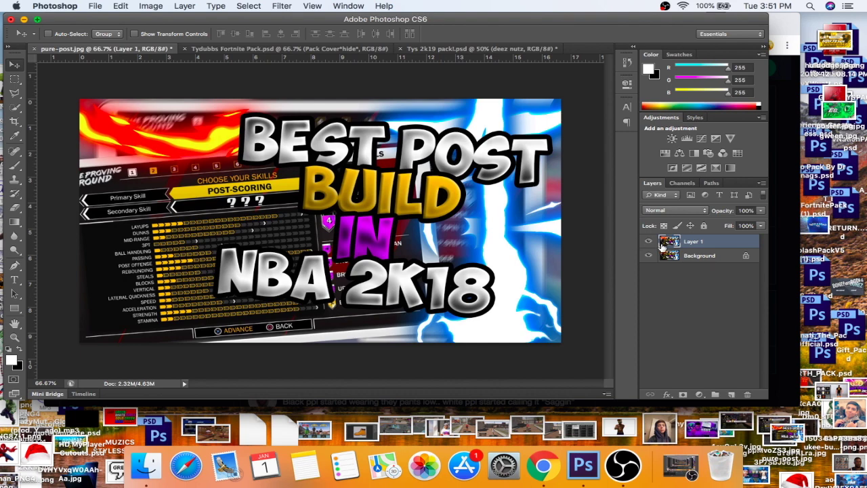
- Delete the Background layer of pure-post.jpg and hide Layer 1
{"action": "left_click", "coordinate": [684, 255]}
{"action": "key", "text": "Delete"}
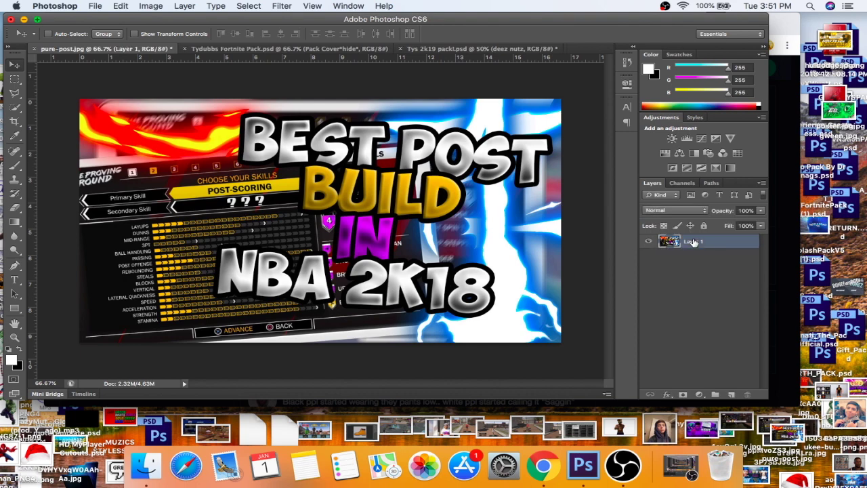
{"action": "left_click", "coordinate": [649, 241]}
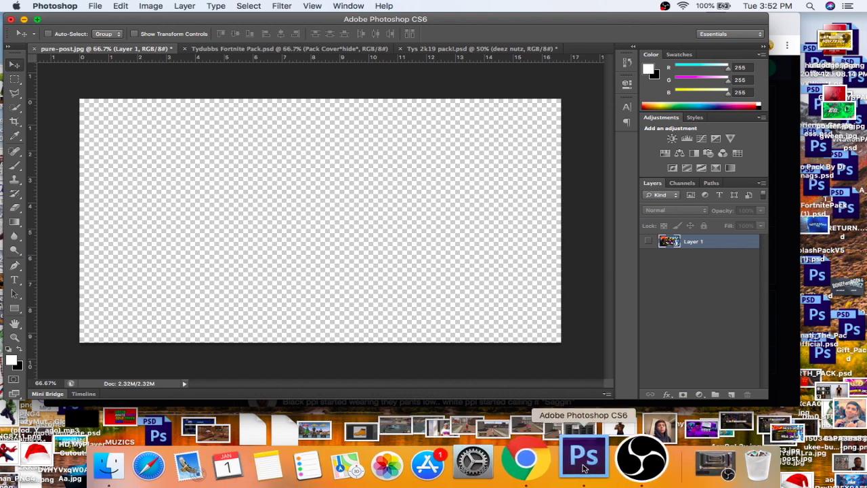
- Switch to Chrome and open the four-picture #PS4share tweet from the Twitter direct message conversation
{"action": "left_click", "coordinate": [544, 460]}
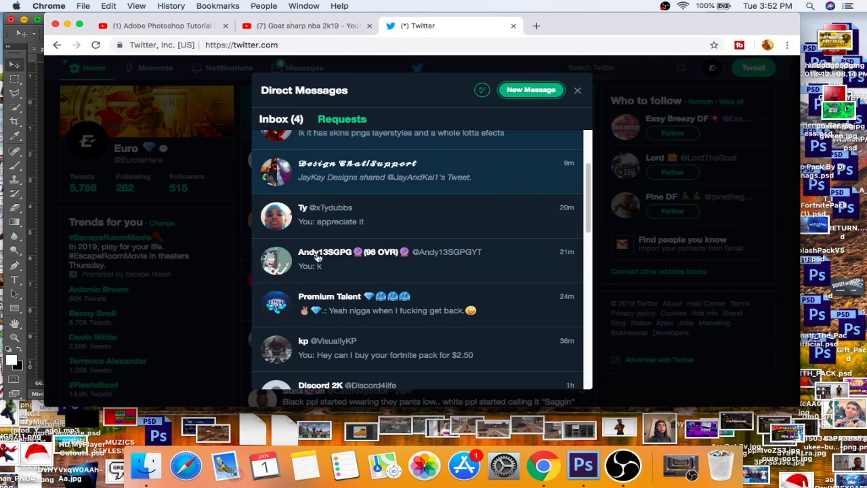
{"action": "left_click", "coordinate": [352, 260]}
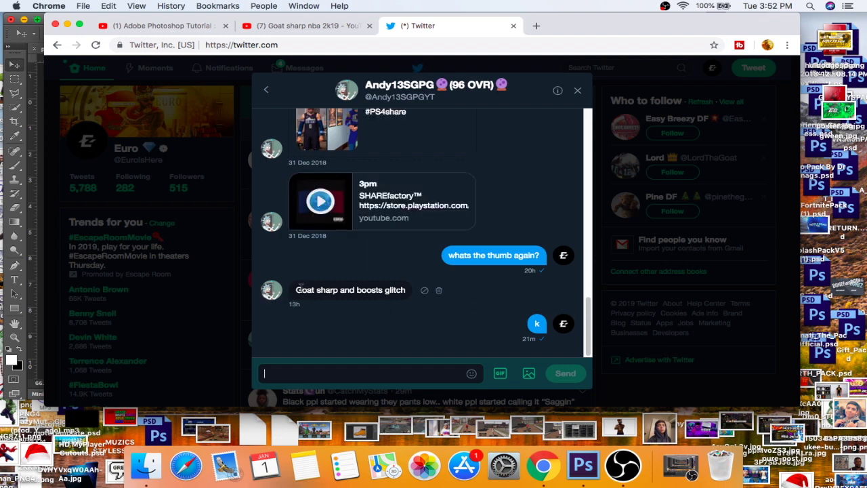
{"action": "scroll", "coordinate": [515, 305], "scroll_direction": "up", "scroll_amount": 5}
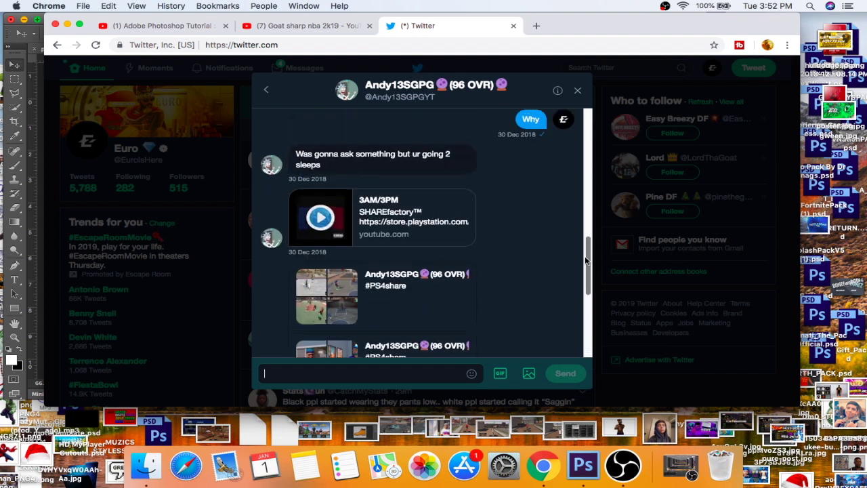
{"action": "scroll", "coordinate": [406, 271], "scroll_direction": "down", "scroll_amount": 2}
{"action": "left_click", "coordinate": [338, 248]}
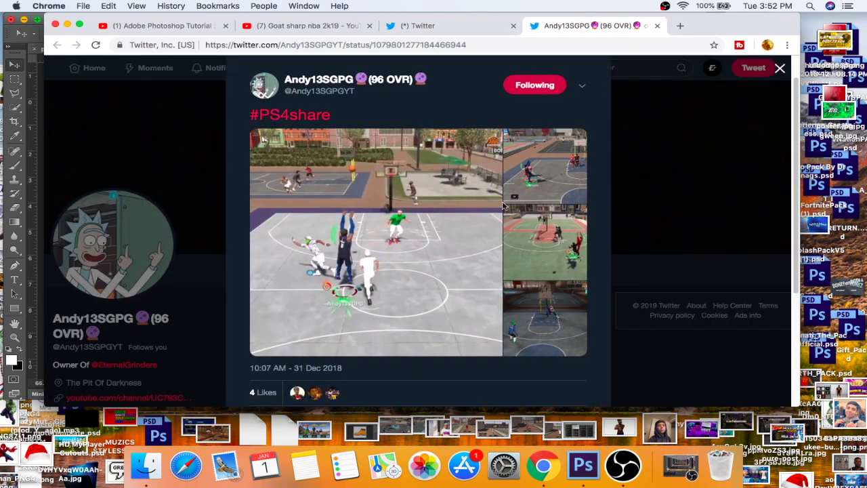
- Save the tweet's green and red court picture to the desktop and close the tweet
{"action": "left_click", "coordinate": [516, 216]}
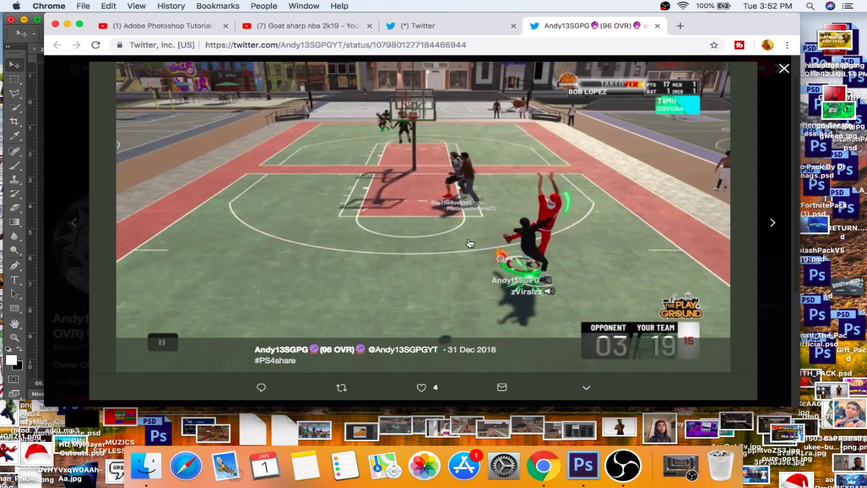
{"action": "key", "text": "Escape"}
{"action": "left_click_drag", "start_coordinate": [544, 248], "coordinate": [845, 258]}
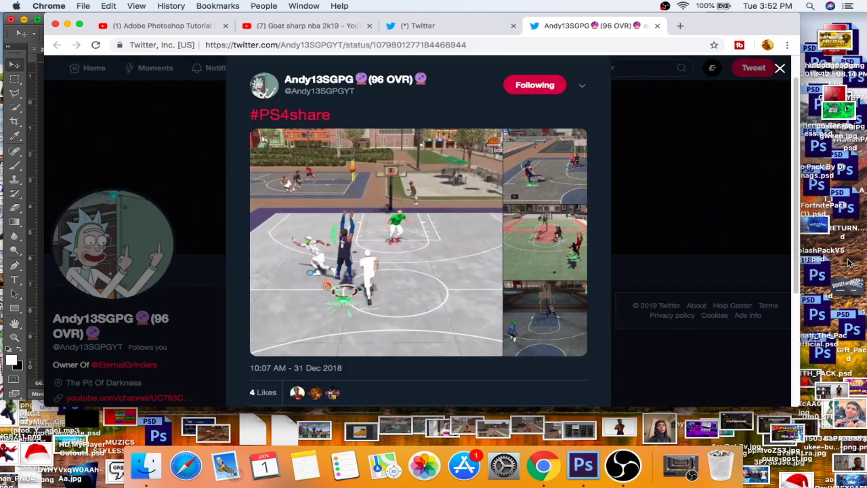
{"action": "left_click", "coordinate": [648, 106]}
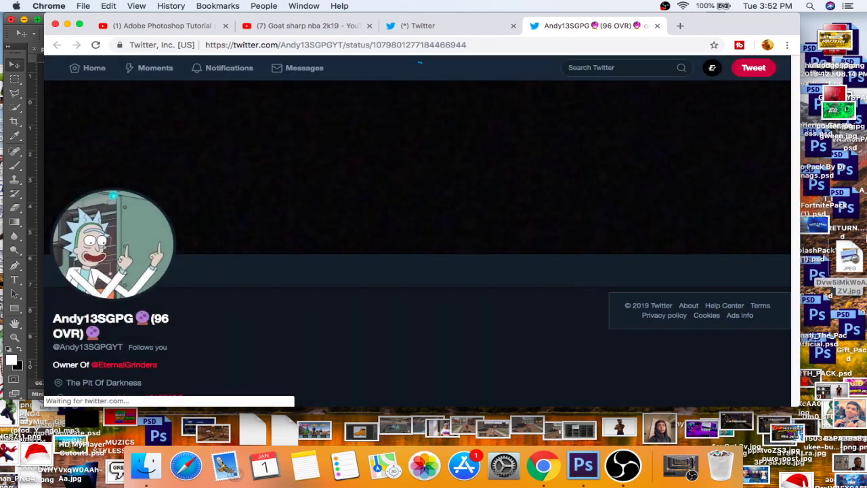
- Switch to Photoshop and open the saved court picture from the desktop as its own document
{"action": "left_click", "coordinate": [14, 61]}
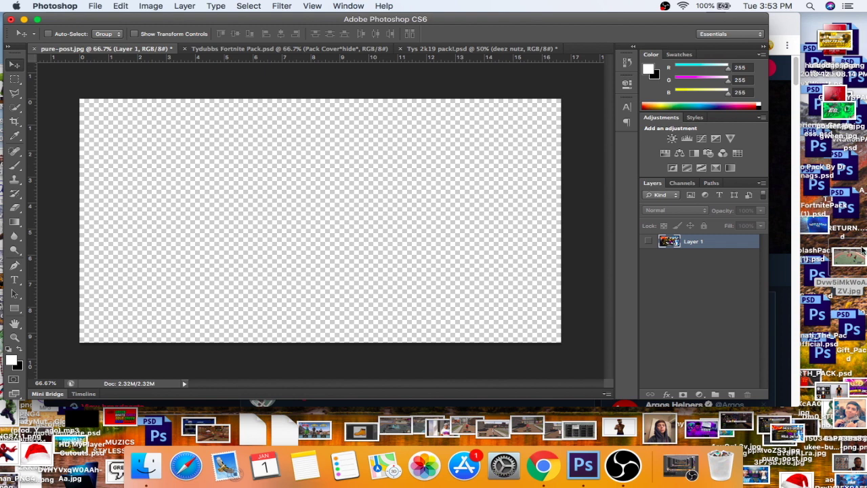
{"action": "left_click_drag", "start_coordinate": [852, 263], "coordinate": [569, 52]}
{"action": "left_click_drag", "start_coordinate": [858, 261], "coordinate": [576, 48]}
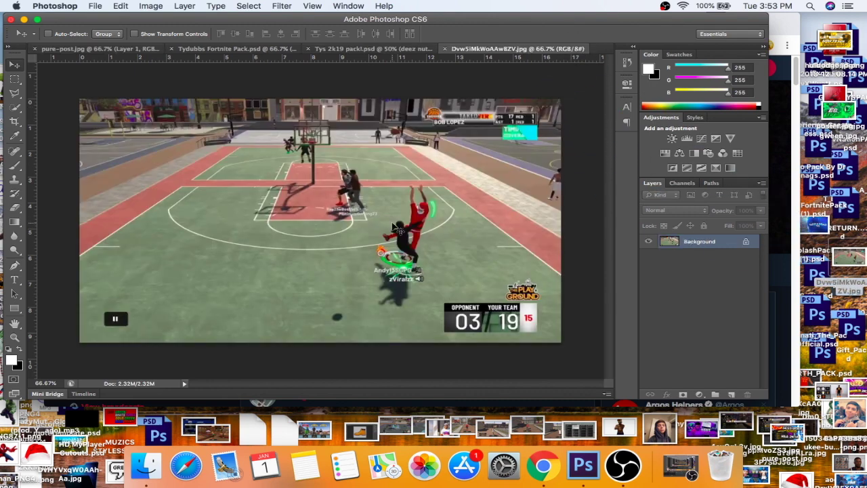
- Toggle Layer 1's visibility in pure-post.jpg to review the old thumbnail, leaving it hidden
{"action": "left_click", "coordinate": [75, 48]}
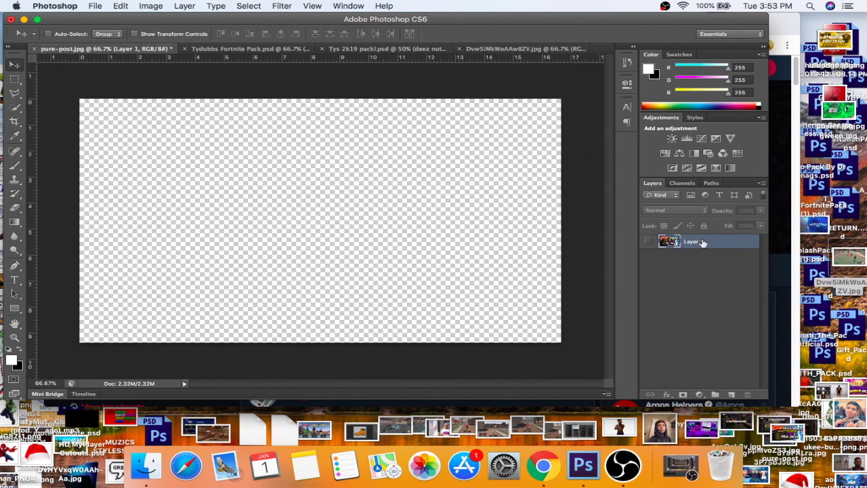
{"action": "left_click", "coordinate": [651, 243]}
{"action": "left_click", "coordinate": [651, 242]}
{"action": "left_click", "coordinate": [650, 243]}
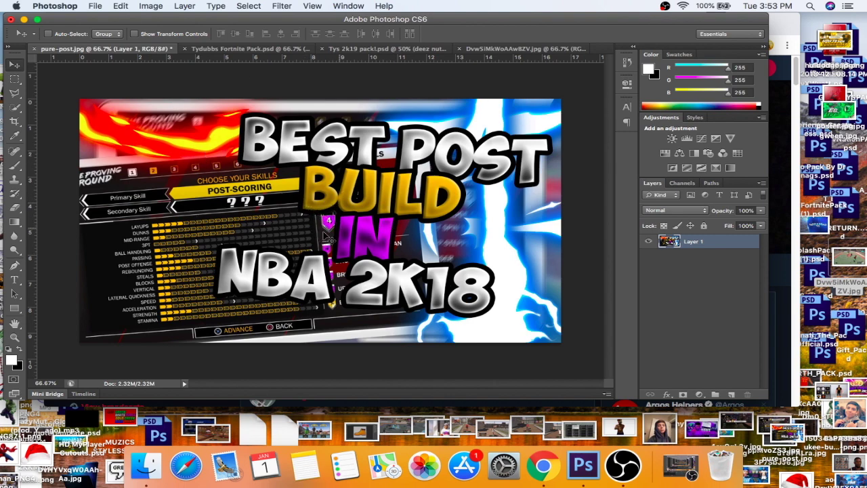
{"action": "left_click", "coordinate": [649, 242]}
- Copy the court picture into pure-post.jpg and delete the old thumbnail layer
{"action": "left_click", "coordinate": [515, 49]}
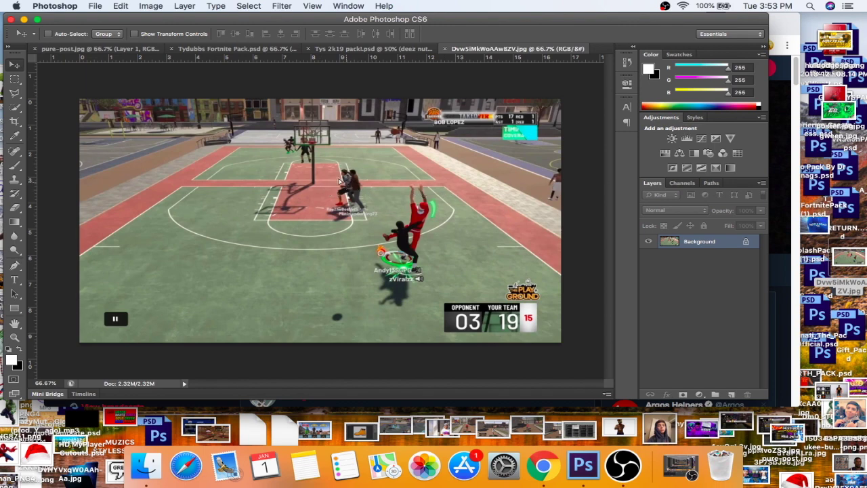
{"action": "key", "text": "ctrl+Tab"}
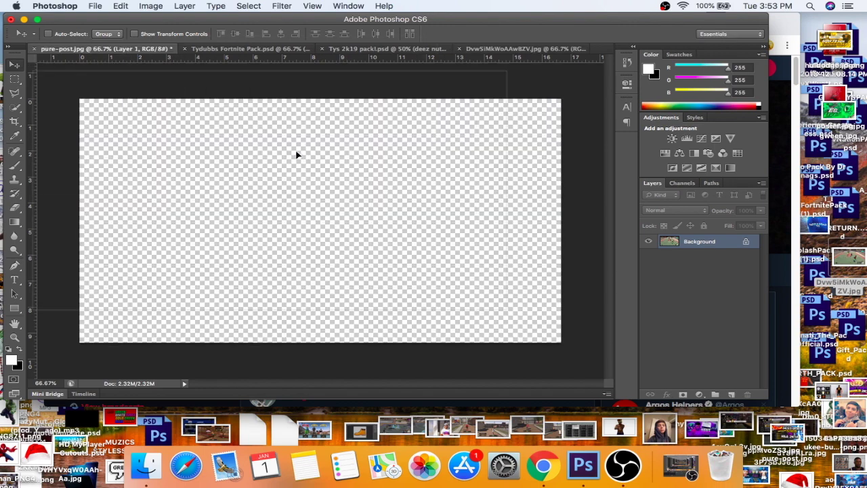
{"action": "key", "text": "ctrl+v"}
{"action": "left_click", "coordinate": [703, 256]}
{"action": "key", "text": "Delete"}
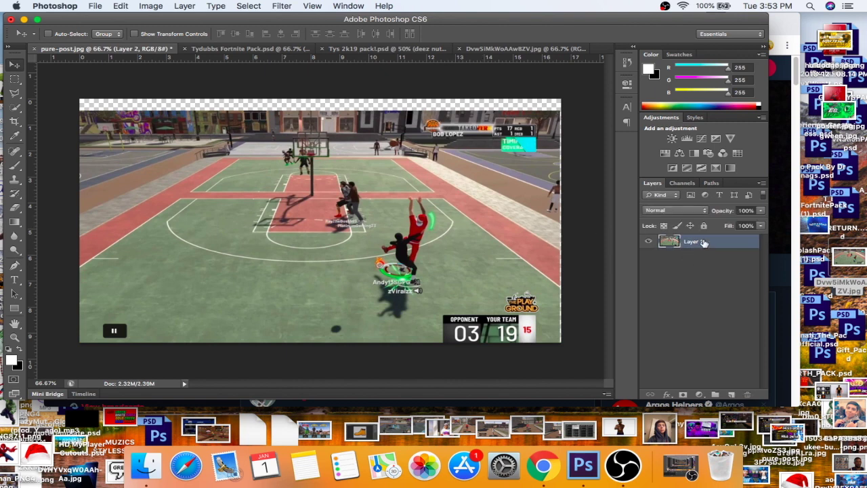
- Move the court picture up so it fills the whole canvas
{"action": "left_click", "coordinate": [649, 241]}
{"action": "left_click", "coordinate": [649, 242]}
{"action": "left_click_drag", "start_coordinate": [520, 159], "coordinate": [521, 147]}
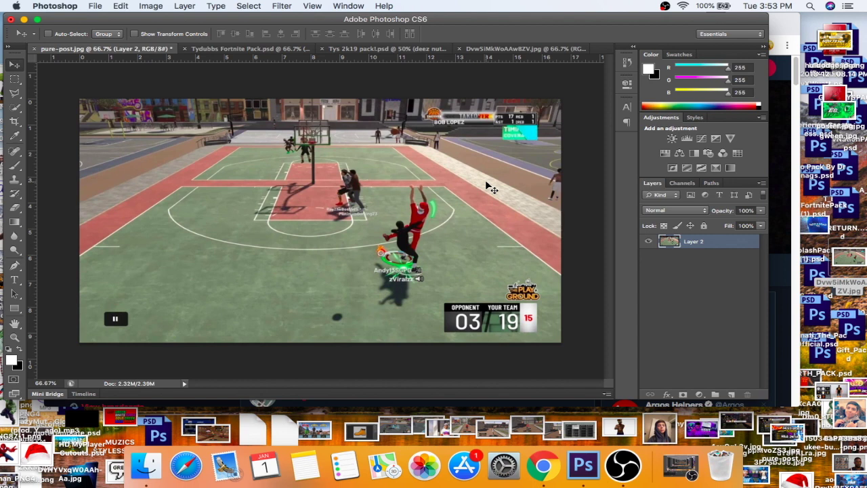
{"action": "key", "text": "ctrl+t"}
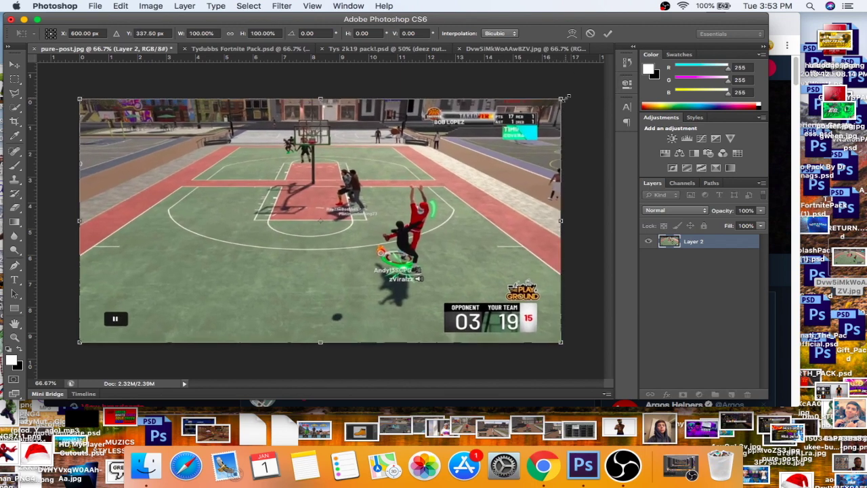
{"action": "key", "text": "Return"}
{"action": "mouse_move", "coordinate": [399, 211]}
{"action": "left_mouse_down"}
{"action": "mouse_move", "coordinate": [389, 210]}
{"action": "mouse_move", "coordinate": [399, 211]}
{"action": "left_mouse_up"}
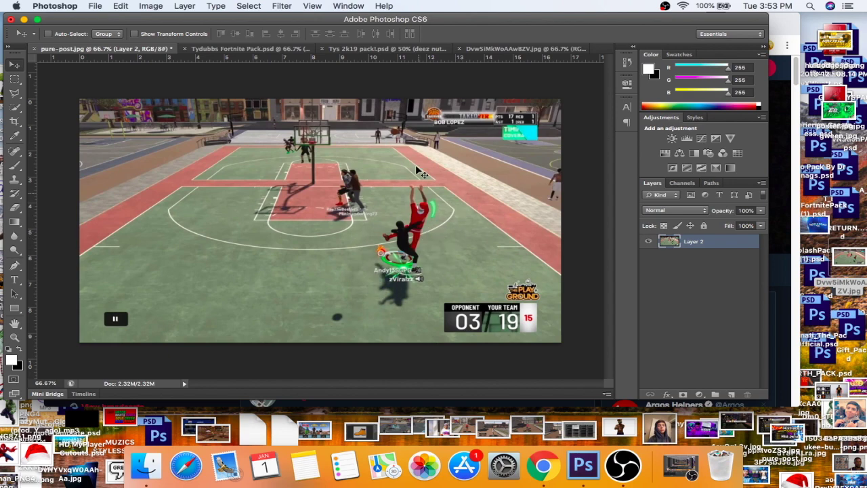
- Select Layer 98, the pink glow with a colour overlay, in the xtras group of Tys 2k19 pack!.psd
{"action": "left_click", "coordinate": [256, 50]}
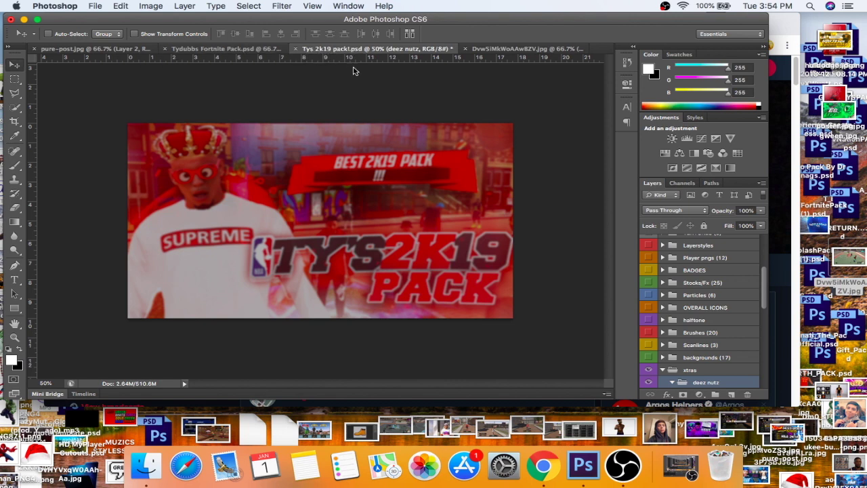
{"action": "left_click_drag", "start_coordinate": [764, 277], "coordinate": [777, 364]}
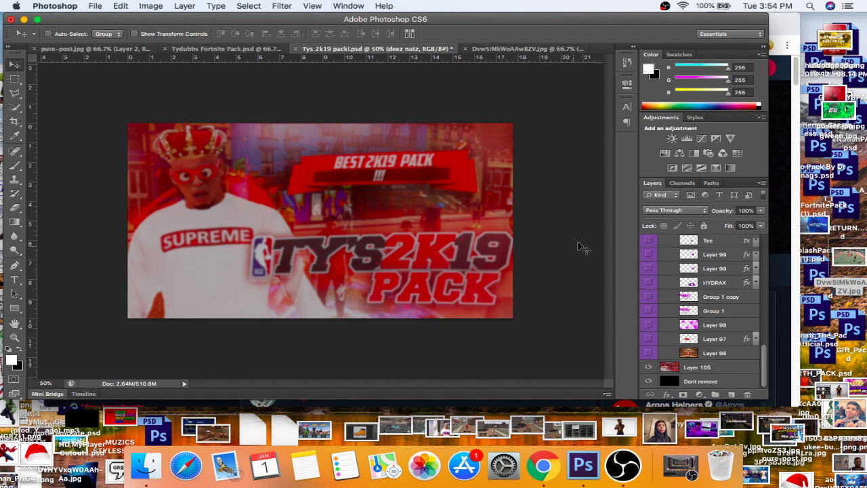
{"action": "left_click", "coordinate": [664, 325]}
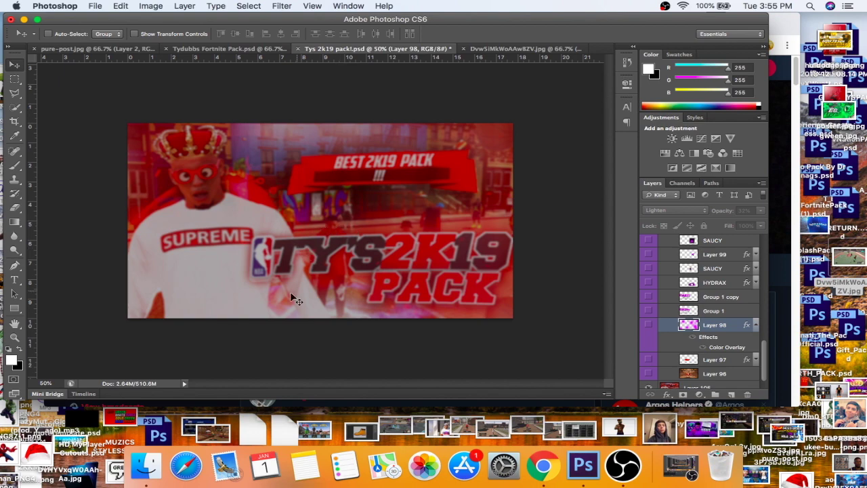
{"action": "left_click", "coordinate": [234, 48]}
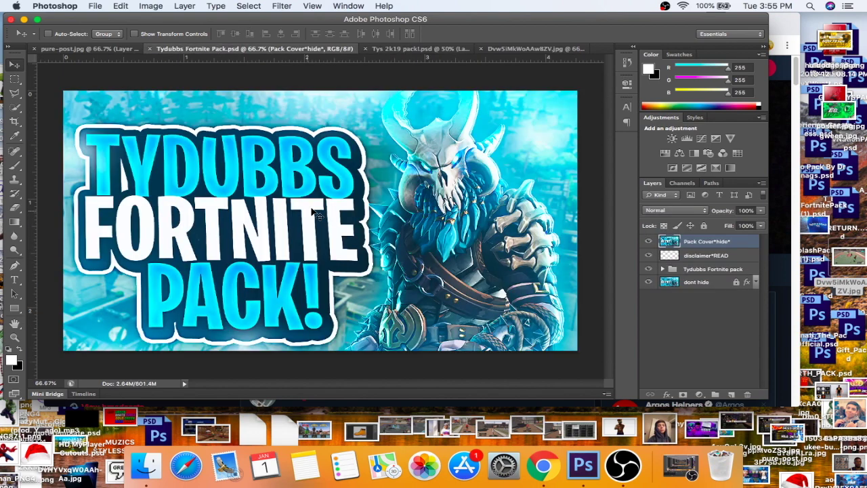
{"action": "left_click", "coordinate": [380, 48]}
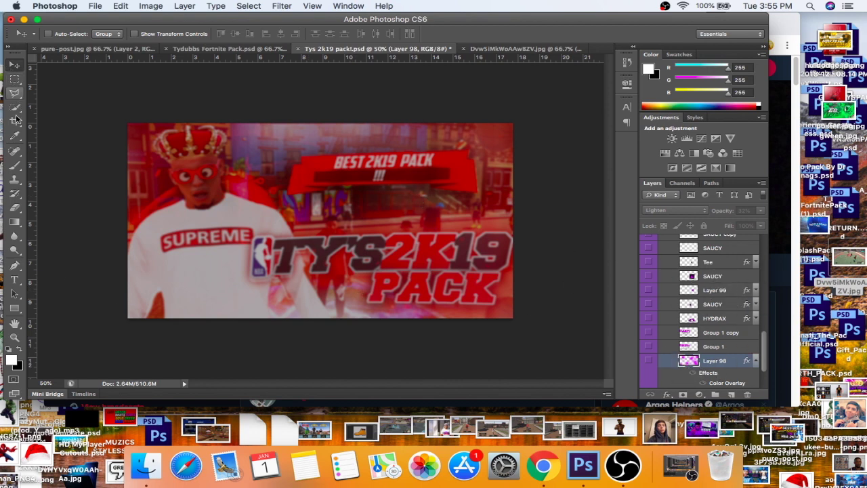
{"action": "left_click", "coordinate": [15, 165]}
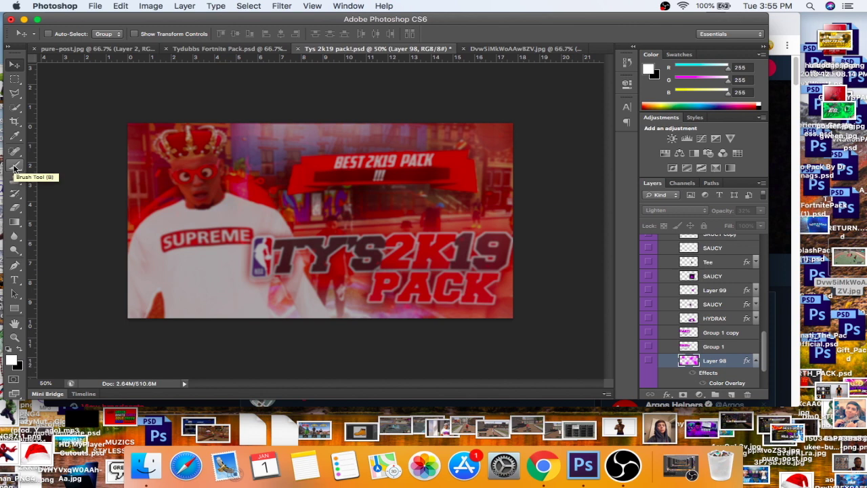
{"action": "left_click", "coordinate": [15, 166]}
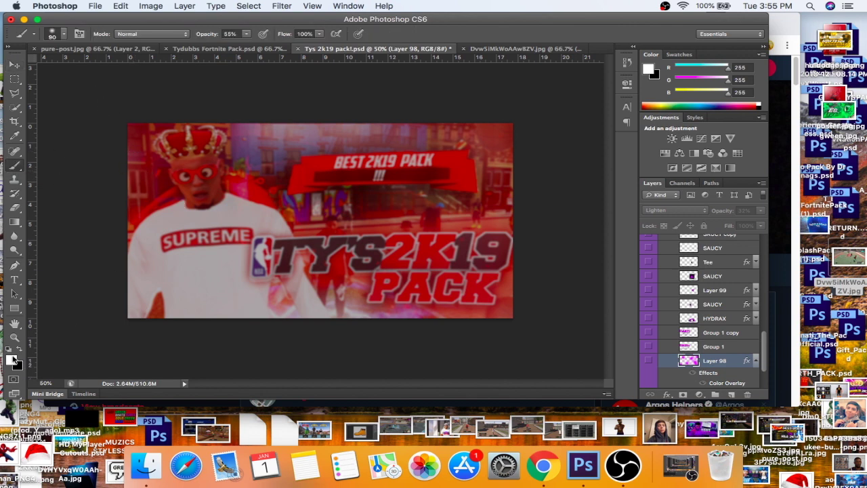
{"action": "left_click", "coordinate": [12, 361]}
{"action": "left_click_drag", "start_coordinate": [680, 222], "coordinate": [715, 203]}
{"action": "left_click", "coordinate": [703, 203]}
{"action": "left_click_drag", "start_coordinate": [665, 193], "coordinate": [744, 126]}
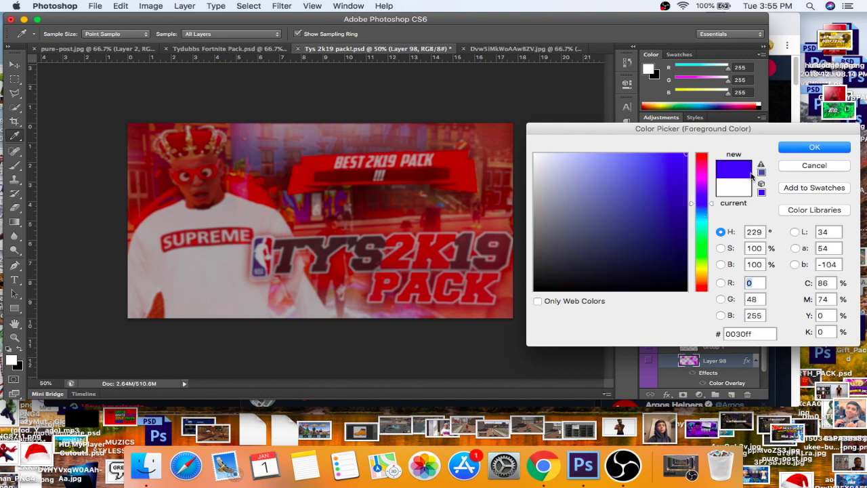
{"action": "key", "text": "Escape"}
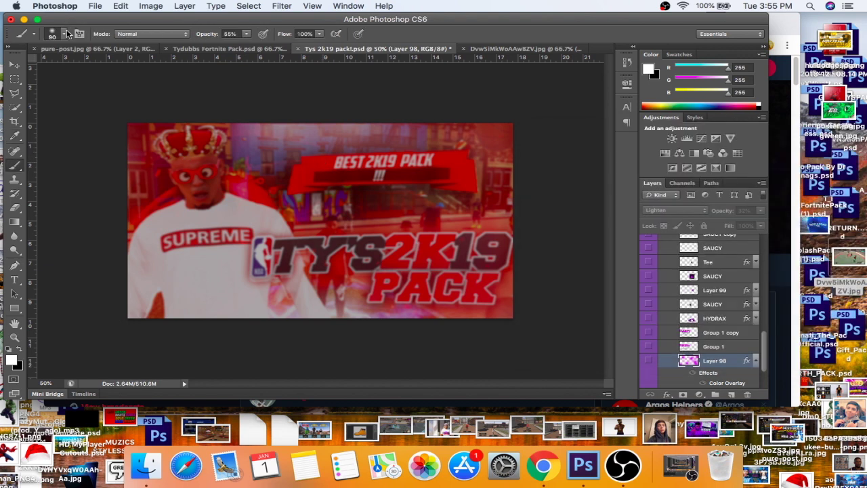
{"action": "key", "text": "bracketleft"}
{"action": "key", "text": "bracketleft"}
{"action": "key", "text": "bracketleft"}
{"action": "key", "text": "v"}
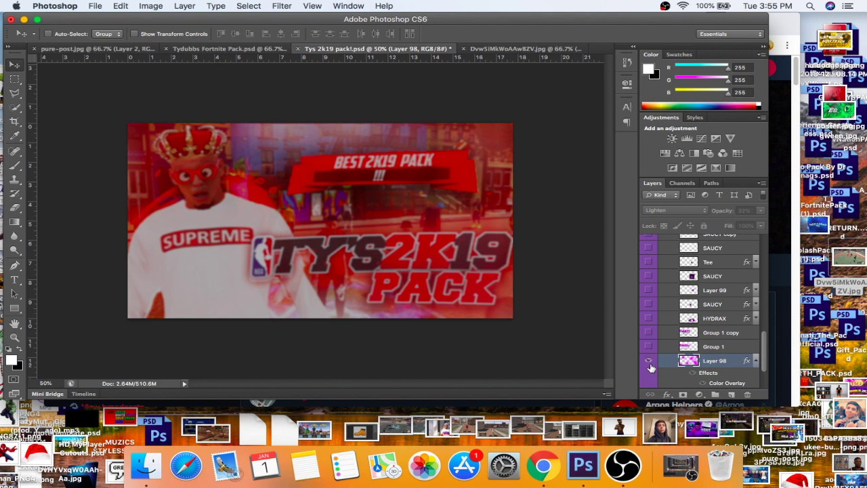
- Show Layer 98 and copy it from the pack into pure-post.jpg above the court picture
{"action": "left_click", "coordinate": [648, 361]}
{"action": "left_click_drag", "start_coordinate": [375, 241], "coordinate": [198, 45]}
{"action": "left_click", "coordinate": [59, 50]}
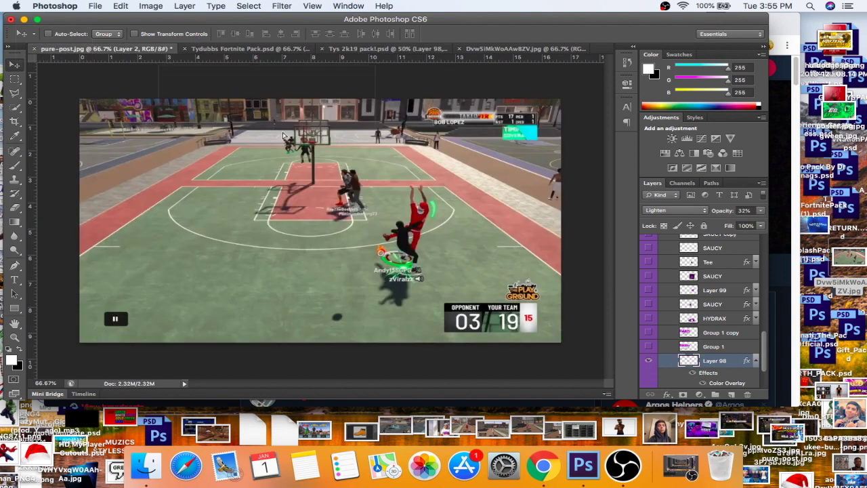
{"action": "left_click_drag", "start_coordinate": [399, 232], "coordinate": [386, 235]}
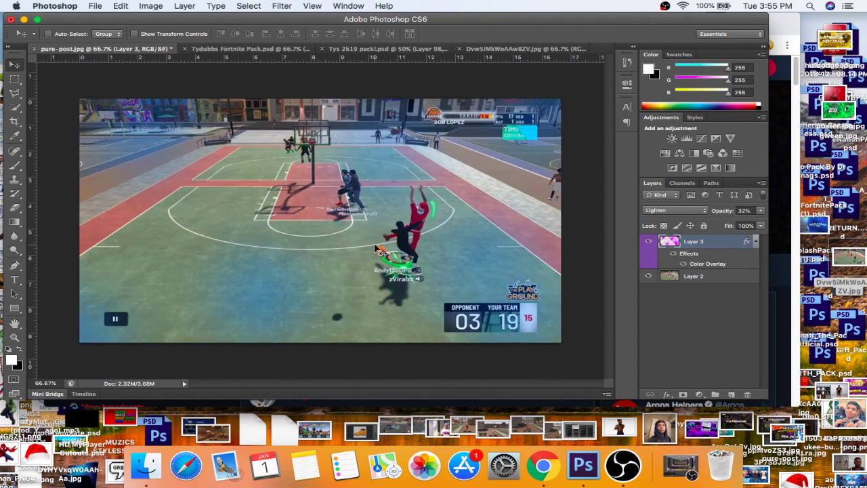
- Scale the colour glow layer to 83.51% width and 87.32% height so it fits the canvas exactly
{"action": "key", "text": "super+t"}
{"action": "left_click_drag", "start_coordinate": [49, 65], "coordinate": [308, 178]}
{"action": "left_click_drag", "start_coordinate": [419, 239], "coordinate": [191, 158]}
{"action": "left_click_drag", "start_coordinate": [395, 264], "coordinate": [559, 343]}
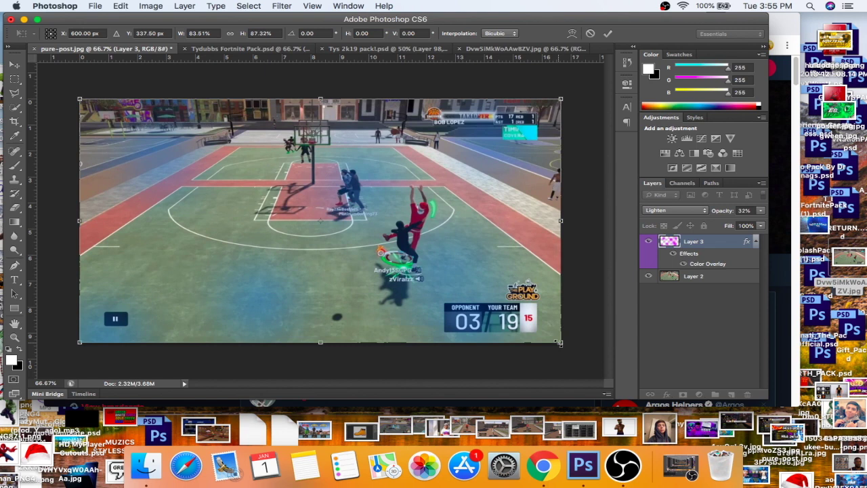
{"action": "key", "text": "Return"}
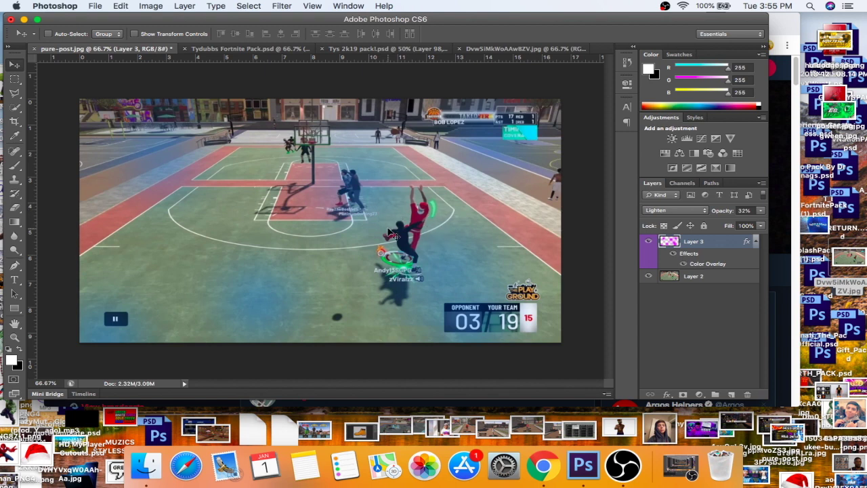
- Return to Tys 2k19 pack!.psd and hide the xtras group
{"action": "left_click", "coordinate": [370, 49]}
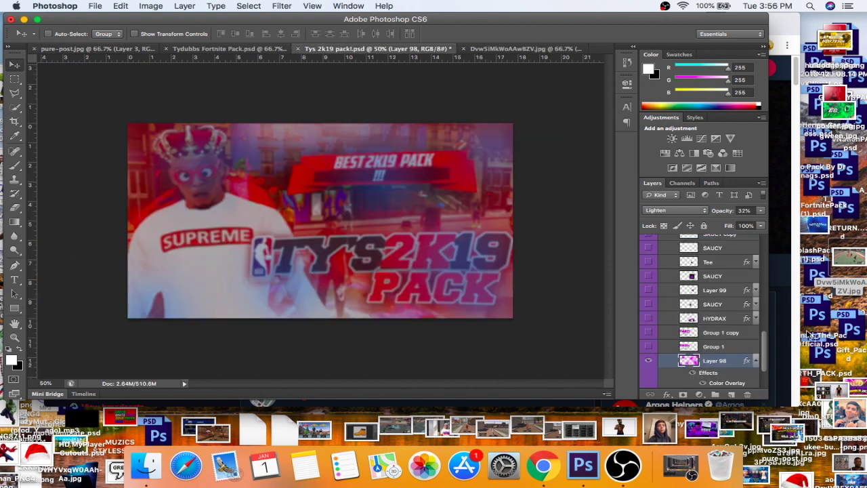
{"action": "left_click_drag", "start_coordinate": [765, 348], "coordinate": [756, 307]}
{"action": "left_click", "coordinate": [649, 270]}
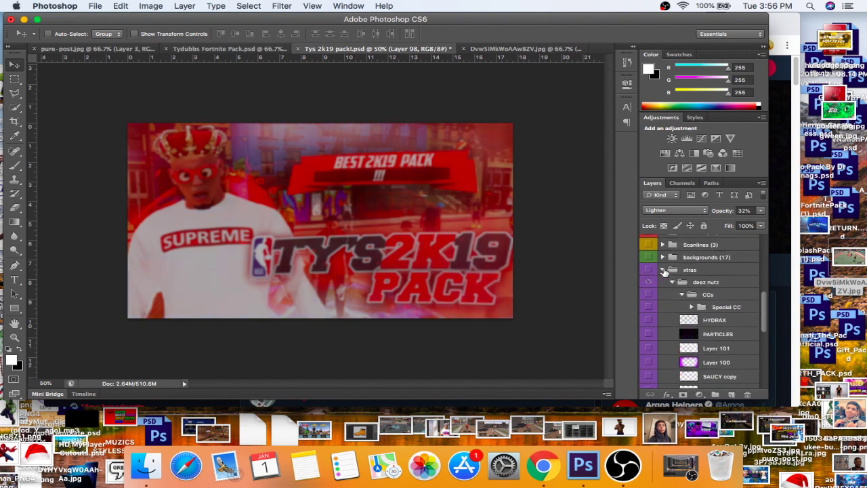
- Collapse the xtras group, and expand and show the Layerstyles group of Tys 2k19 pack!.psd
{"action": "left_click", "coordinate": [663, 270]}
{"action": "left_click_drag", "start_coordinate": [769, 330], "coordinate": [763, 322]}
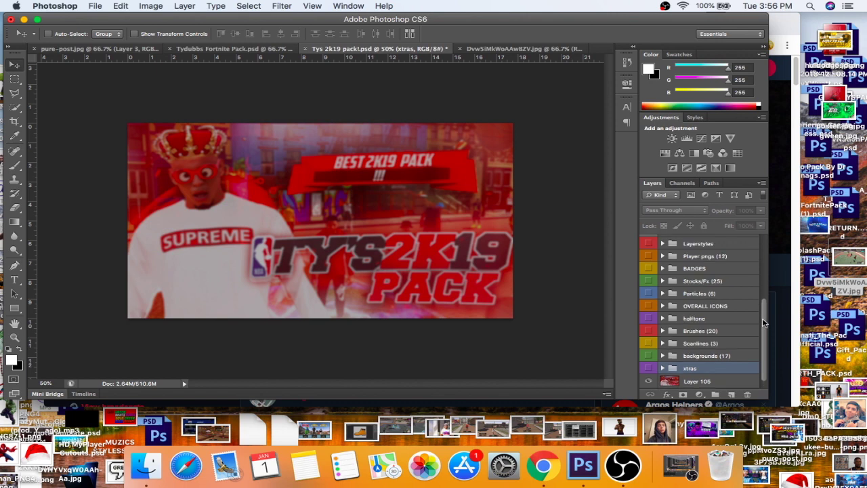
{"action": "left_click", "coordinate": [663, 244]}
{"action": "left_click", "coordinate": [648, 243]}
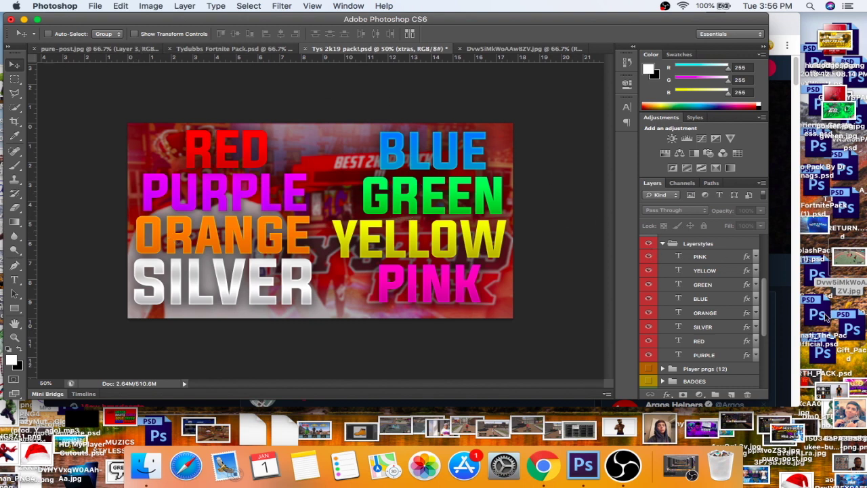
- Hide the PINK, YELLOW, GREEN, ORANGE, RED and PURPLE text layers, leaving only BLUE and SILVER shown
{"action": "left_click_drag", "start_coordinate": [645, 260], "coordinate": [649, 287]}
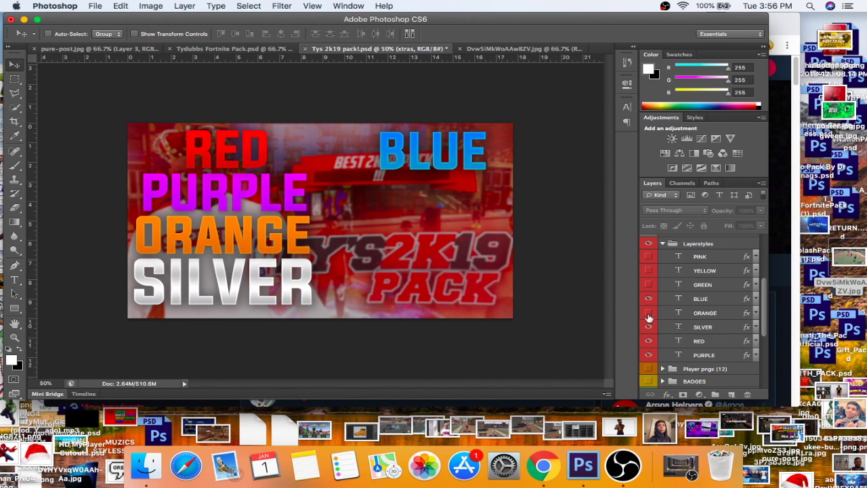
{"action": "left_click", "coordinate": [648, 315]}
{"action": "left_click_drag", "start_coordinate": [648, 341], "coordinate": [649, 355]}
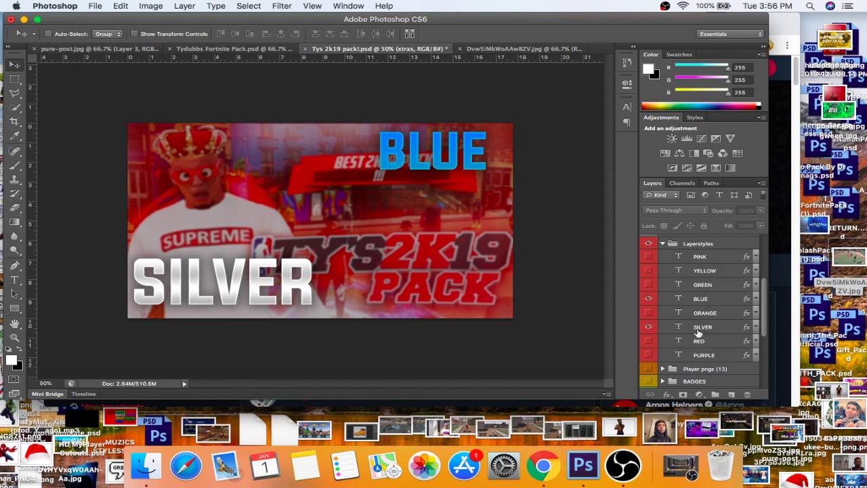
- Select the BLUE text layer and examine its font and text colour settings with the Horizontal Type tool
{"action": "left_click", "coordinate": [697, 301]}
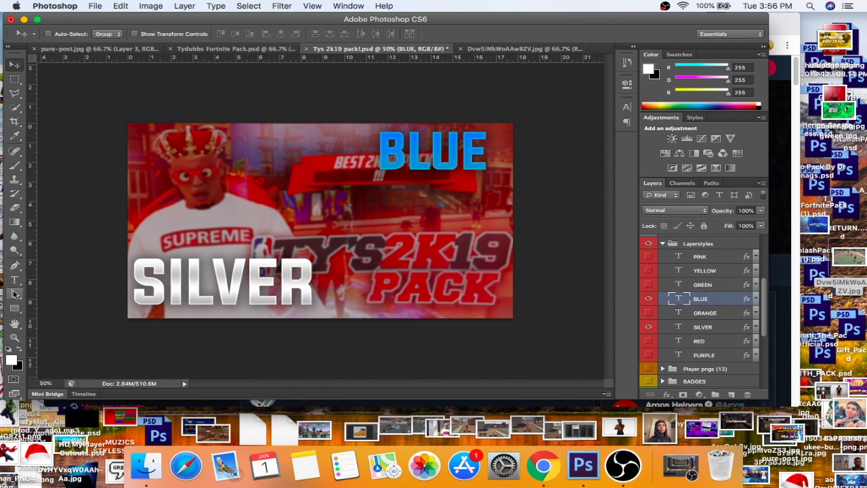
{"action": "left_click", "coordinate": [16, 282]}
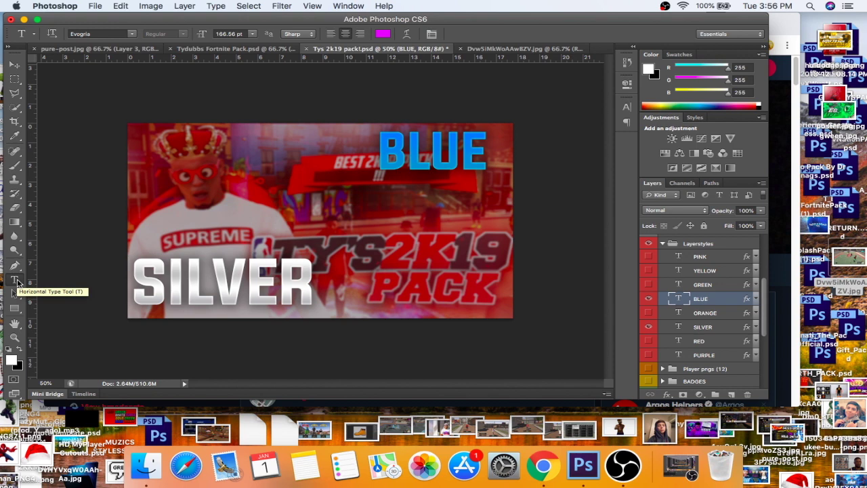
{"action": "left_click", "coordinate": [15, 65]}
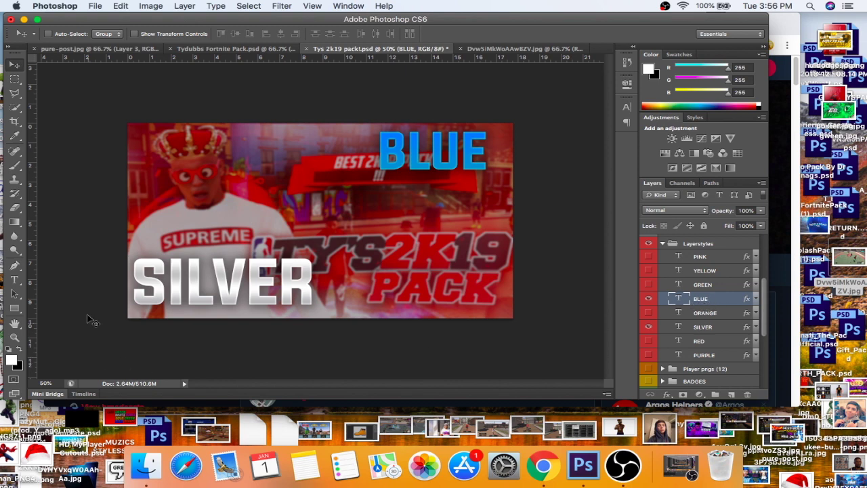
{"action": "left_click", "coordinate": [15, 280]}
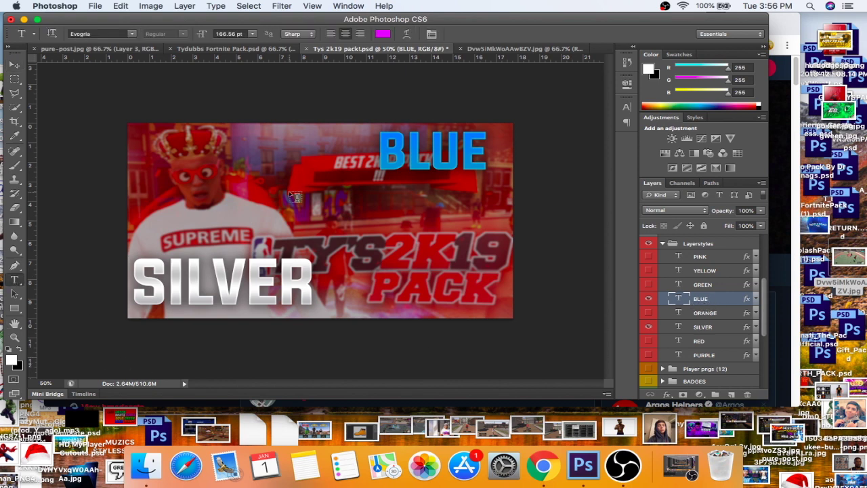
{"action": "left_click", "coordinate": [90, 33]}
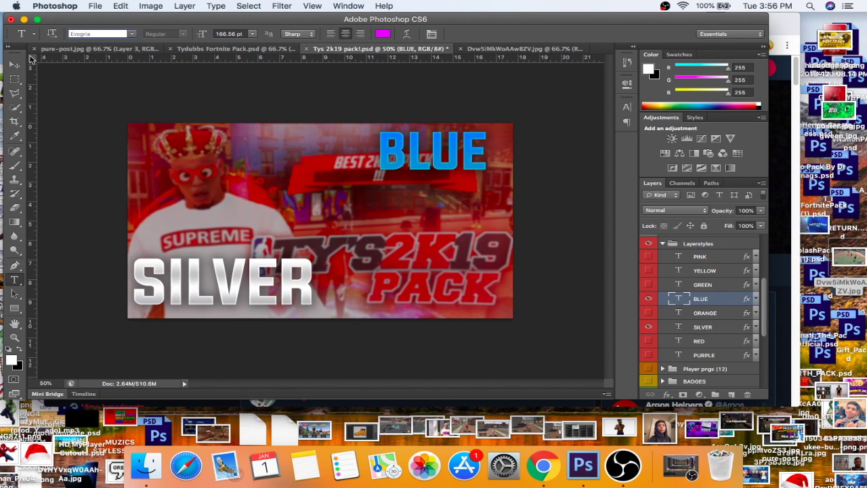
{"action": "left_click", "coordinate": [384, 34]}
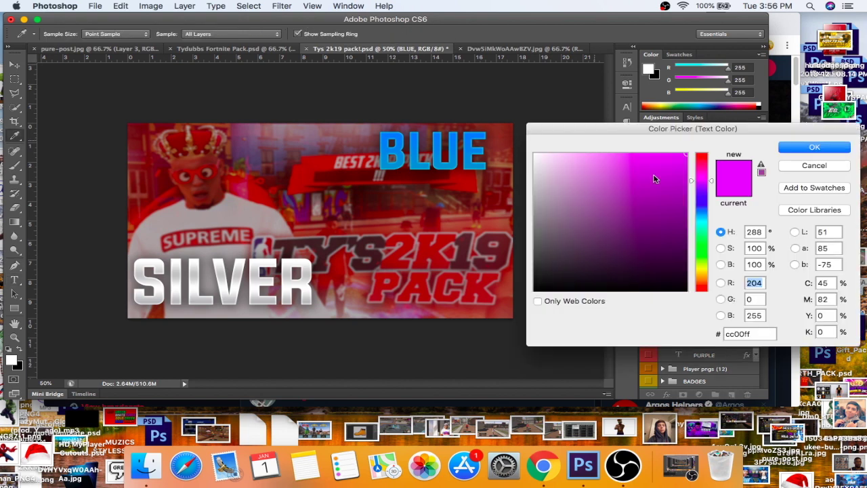
{"action": "left_click", "coordinate": [800, 166]}
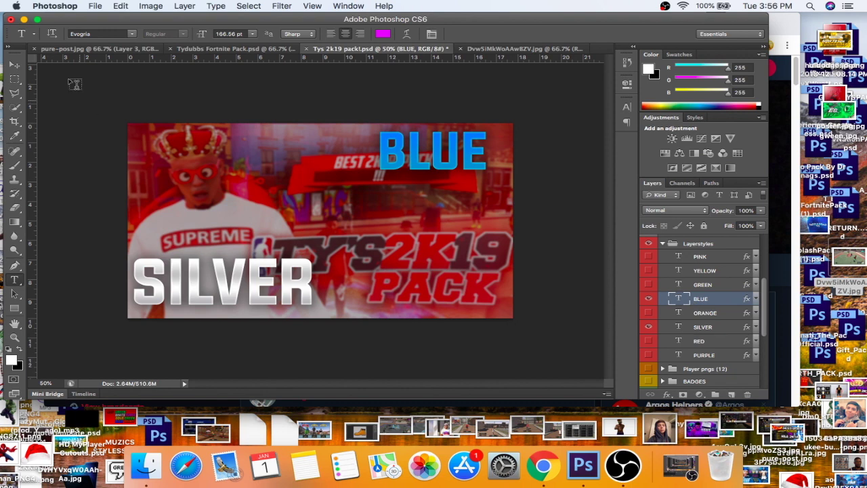
{"action": "key", "text": "v"}
- Examine the BLUE text layer's Gradient Overlay effect and its gradient colours without changing the layer style
{"action": "right_click", "coordinate": [698, 302]}
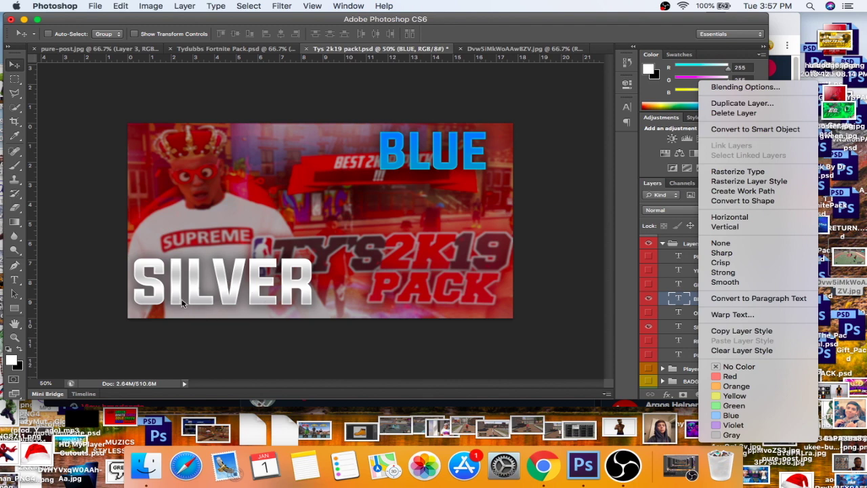
{"action": "left_click", "coordinate": [642, 252]}
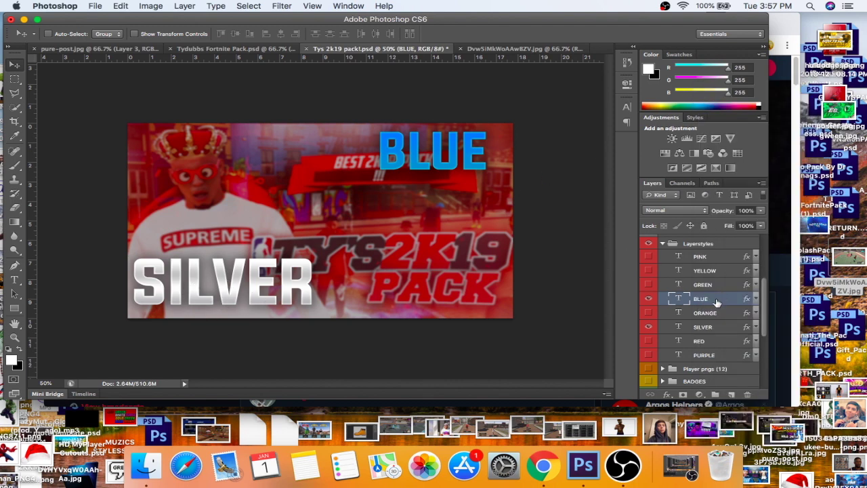
{"action": "right_click", "coordinate": [694, 304]}
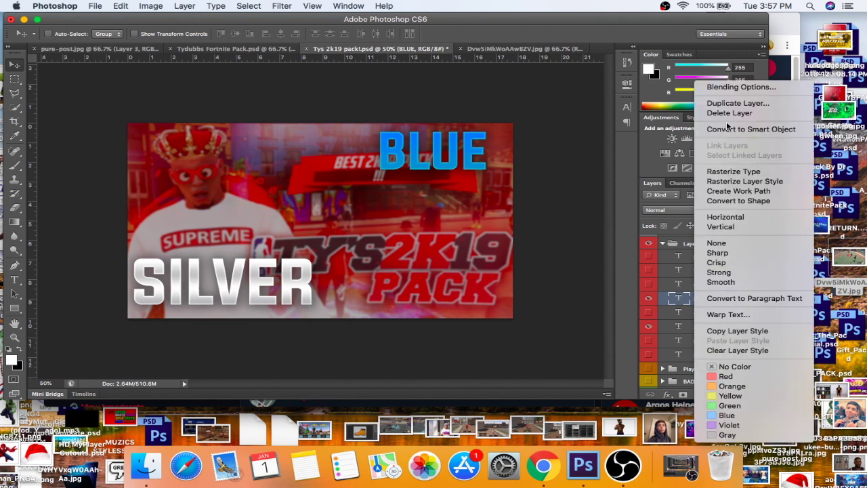
{"action": "left_click", "coordinate": [725, 88]}
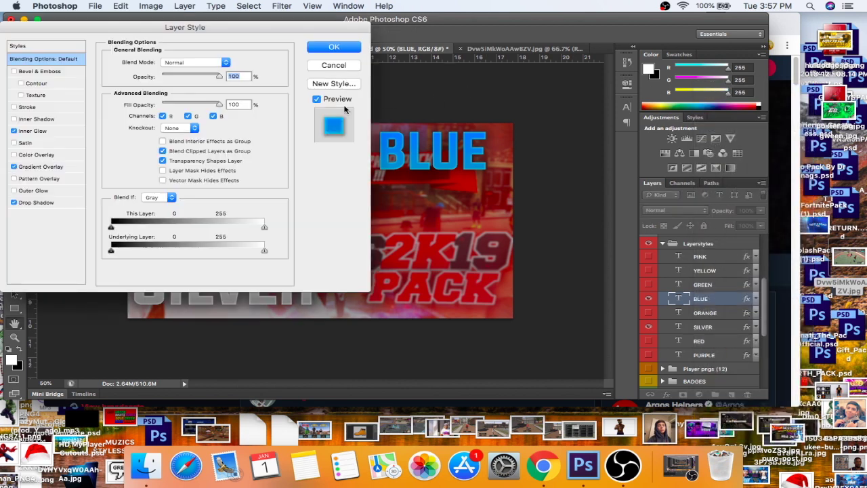
{"action": "left_click", "coordinate": [38, 166]}
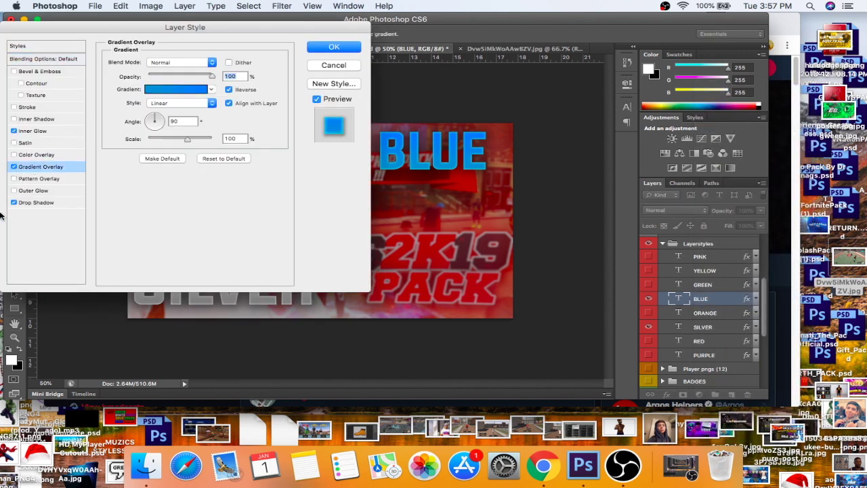
{"action": "left_click", "coordinate": [14, 167]}
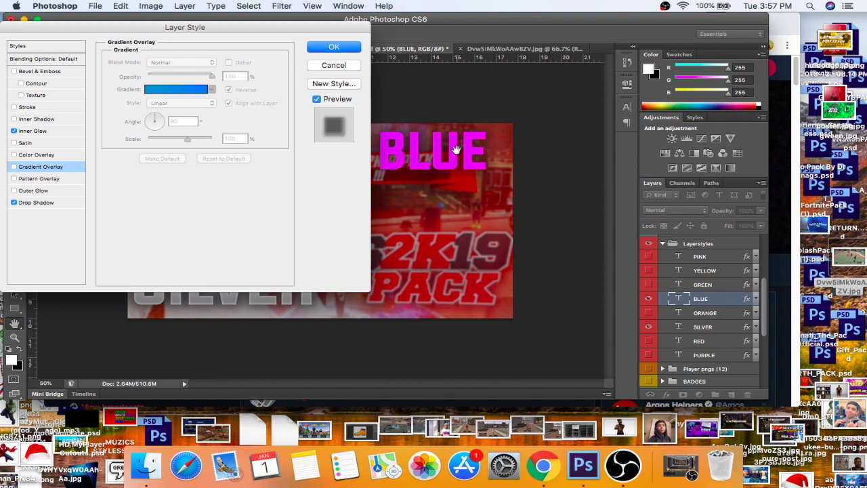
{"action": "left_click", "coordinate": [14, 168]}
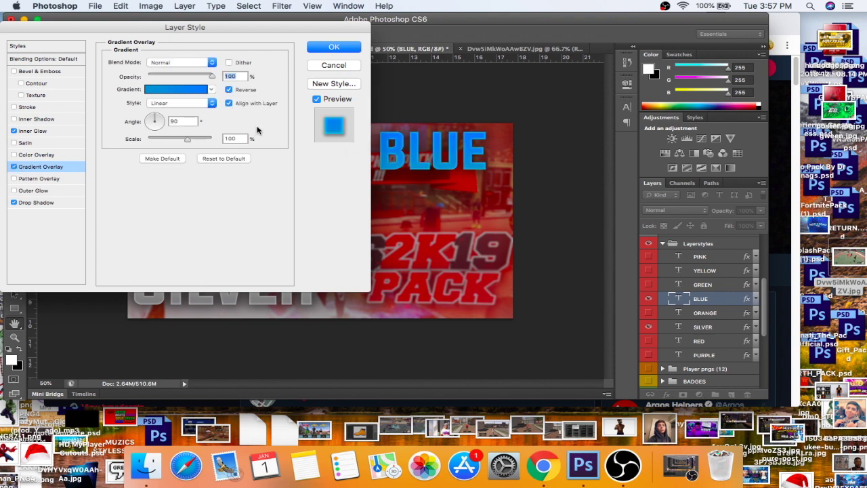
{"action": "left_click", "coordinate": [159, 91]}
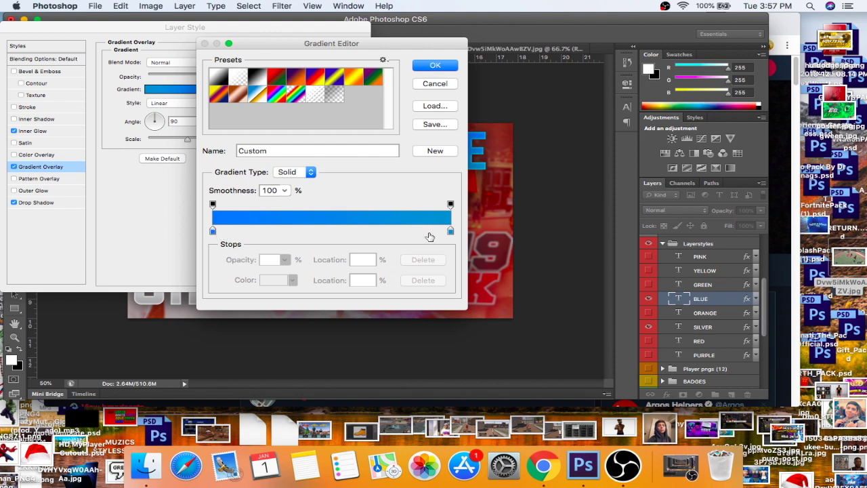
{"action": "left_click", "coordinate": [423, 87]}
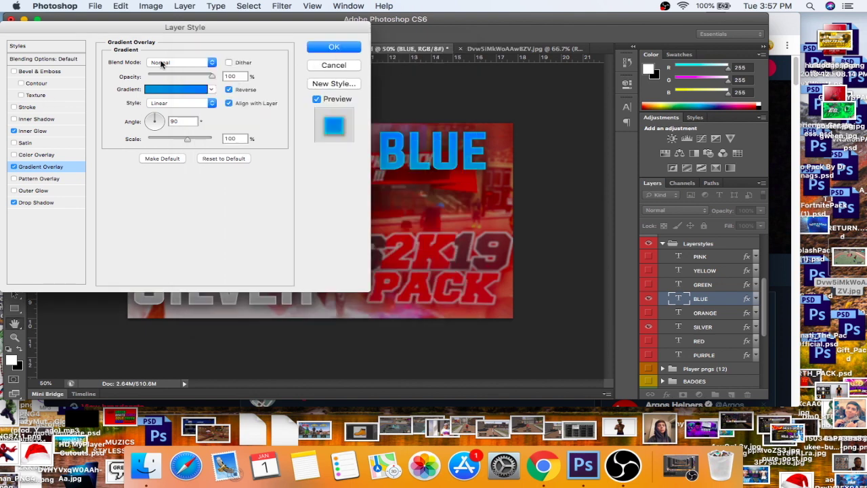
{"action": "left_click", "coordinate": [339, 65]}
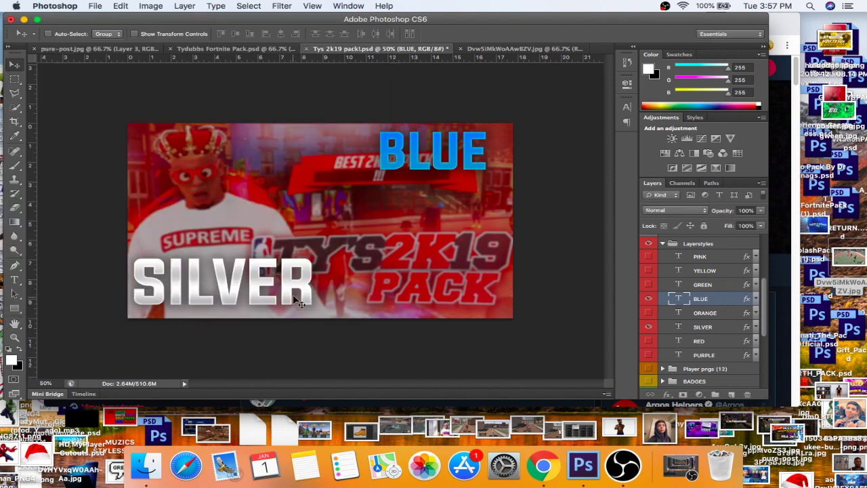
- Replace the BLUE text with GOAT in the Freshman font and move it near the middle of the picture
{"action": "left_click", "coordinate": [14, 279]}
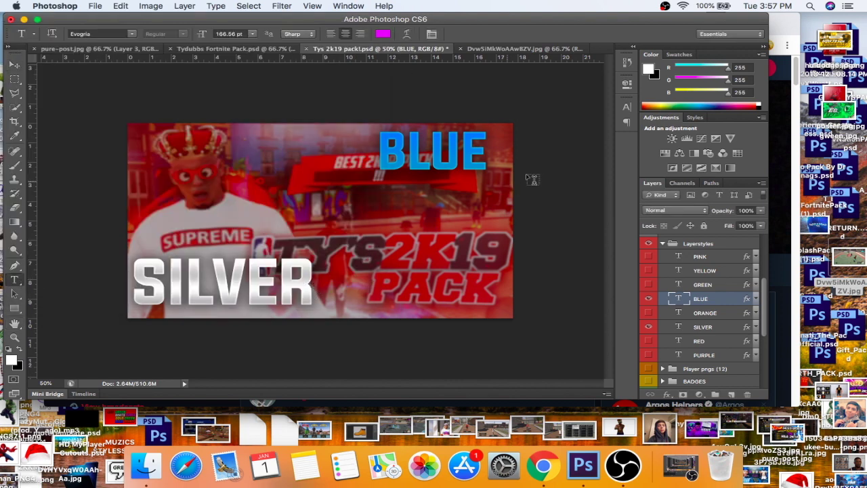
{"action": "left_click", "coordinate": [478, 143]}
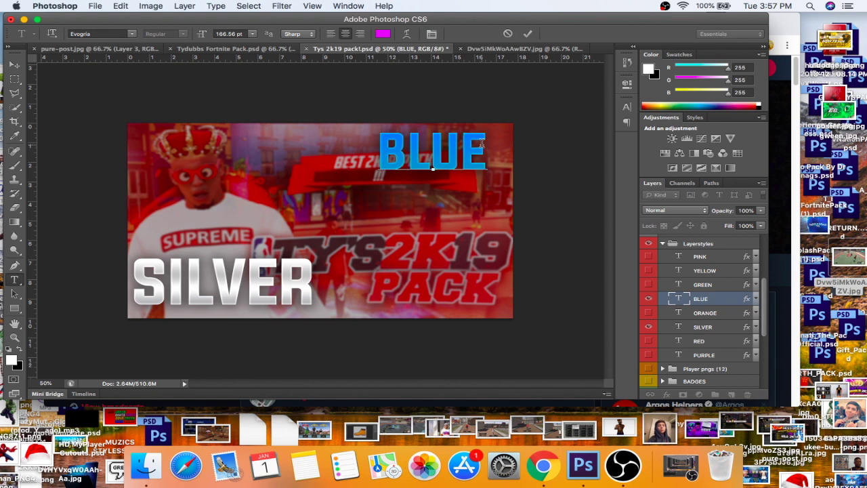
{"action": "left_click_drag", "start_coordinate": [478, 142], "coordinate": [359, 149]}
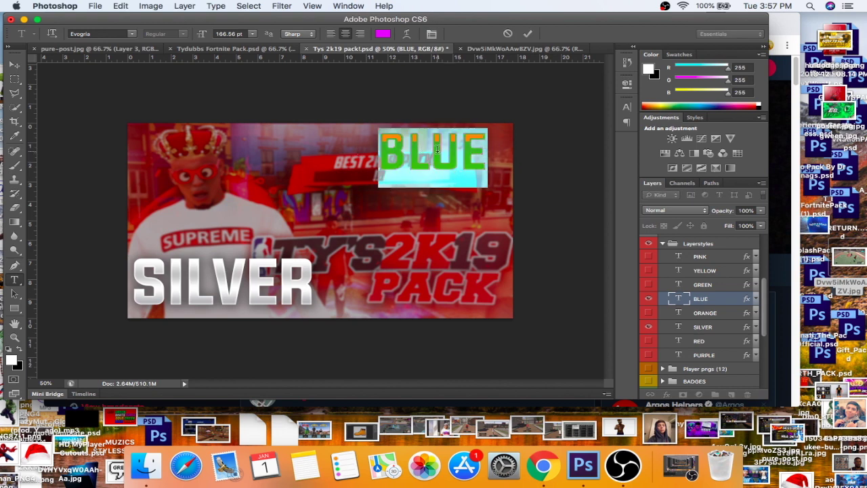
{"action": "key", "text": "BackSpace"}
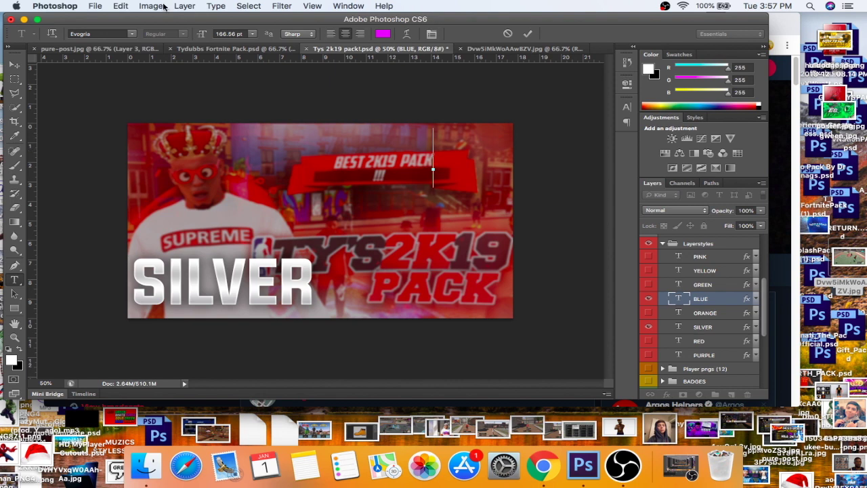
{"action": "left_click", "coordinate": [97, 32]}
{"action": "double_click", "coordinate": [97, 33]}
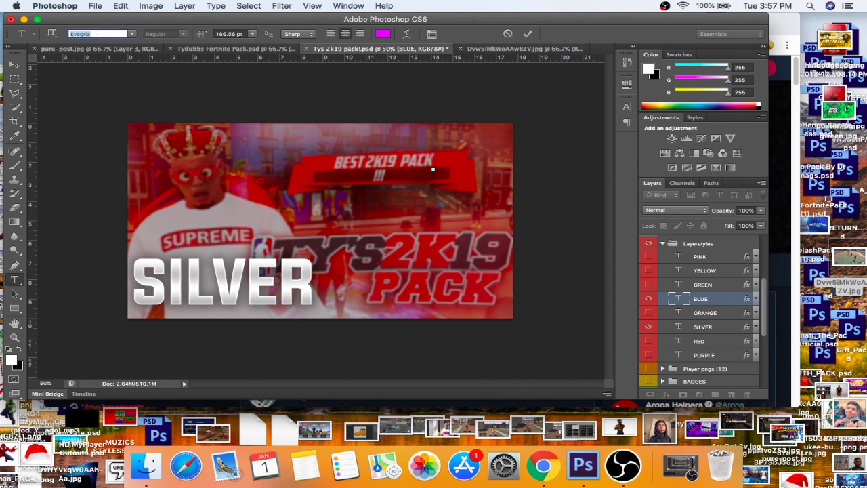
{"action": "key", "text": "Down"}
{"action": "key", "text": "Down"}
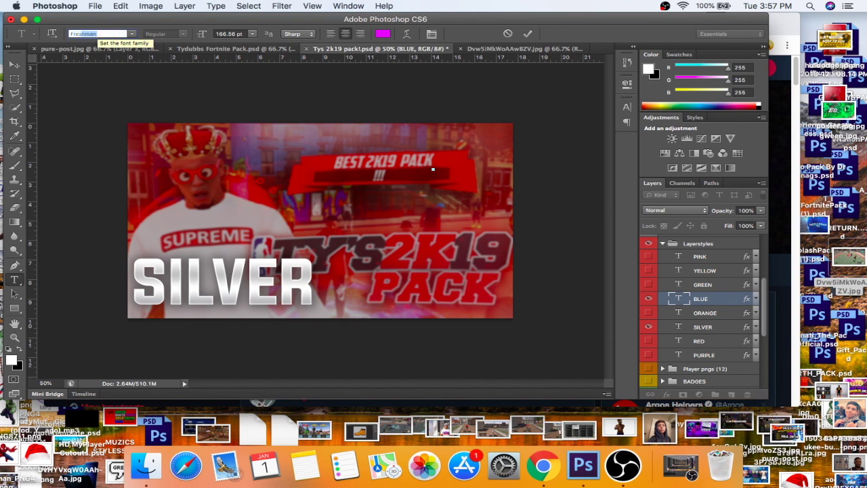
{"action": "left_click", "coordinate": [433, 170]}
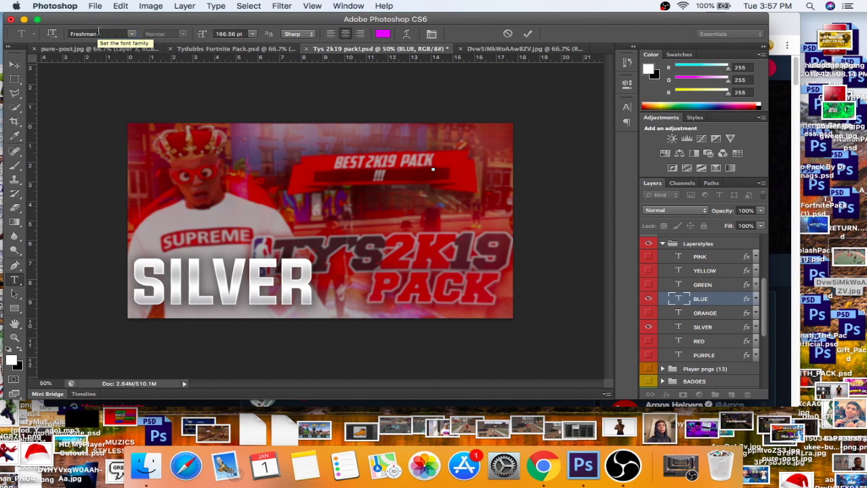
{"action": "type", "text": "GOAT"}
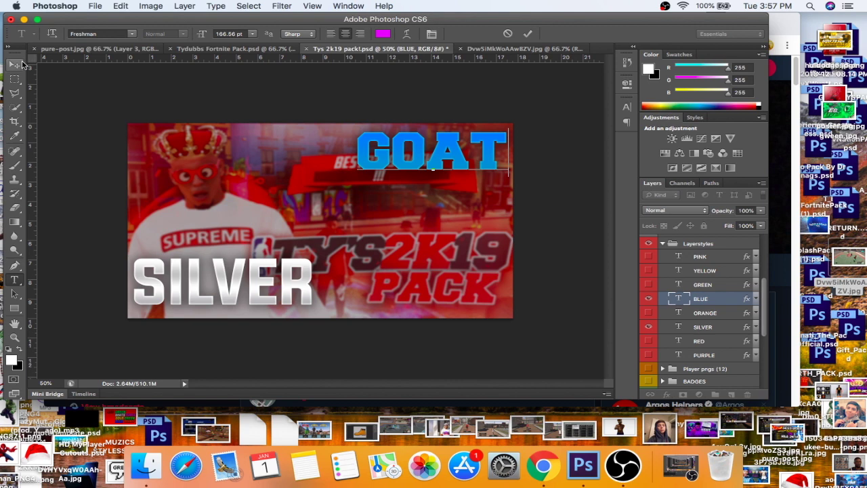
{"action": "left_click", "coordinate": [21, 65]}
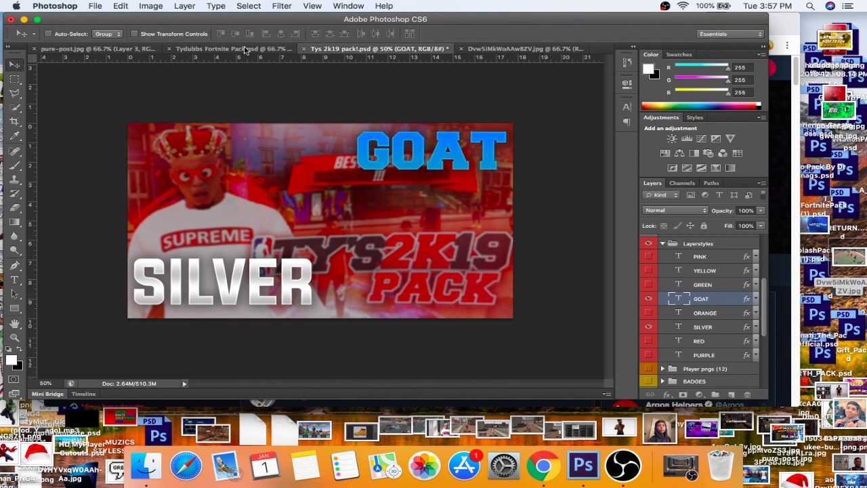
{"action": "left_click_drag", "start_coordinate": [467, 142], "coordinate": [399, 191]}
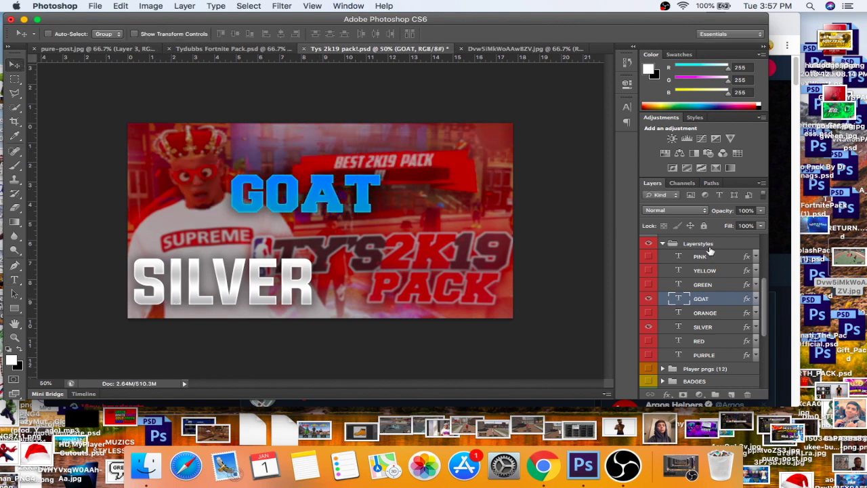
- Replace the wording of the SILVER text layer with SHARP
{"action": "left_click", "coordinate": [698, 327]}
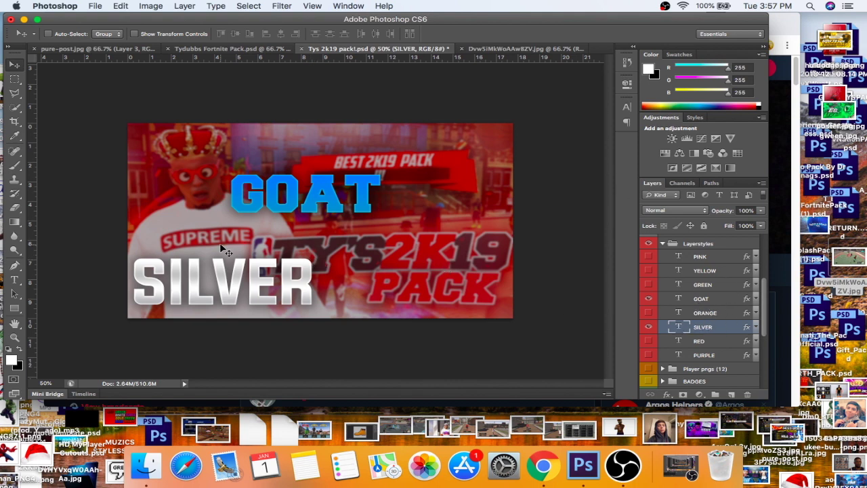
{"action": "left_click", "coordinate": [16, 280]}
{"action": "double_click", "coordinate": [270, 277]}
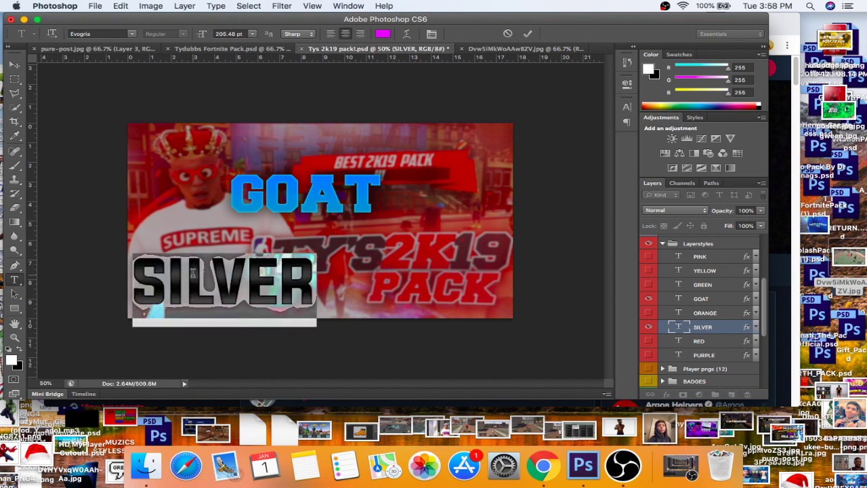
{"action": "type", "text": "SHARP"}
{"action": "key", "text": "super+Return"}
{"action": "key", "text": "v"}
- Move the GOAT text just above SHARP and set the end colour stop of its Gradient Overlay to #0080c2
{"action": "left_click", "coordinate": [700, 298]}
{"action": "left_click_drag", "start_coordinate": [338, 192], "coordinate": [256, 231]}
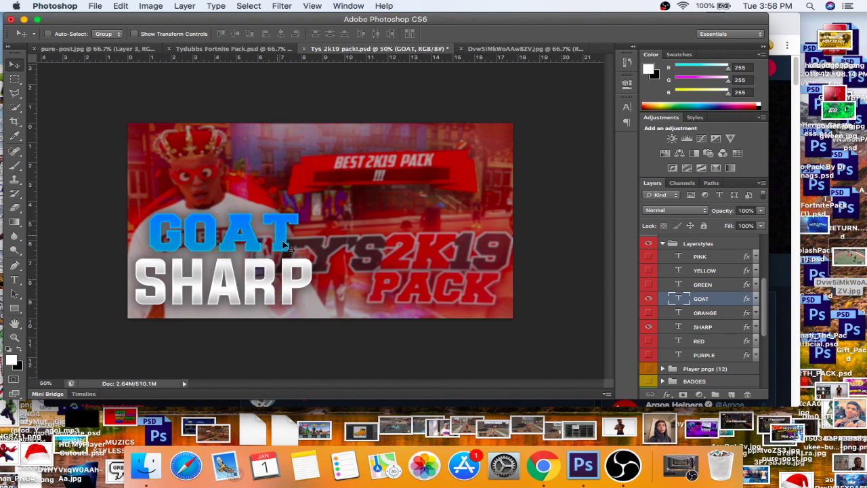
{"action": "right_click", "coordinate": [715, 270]}
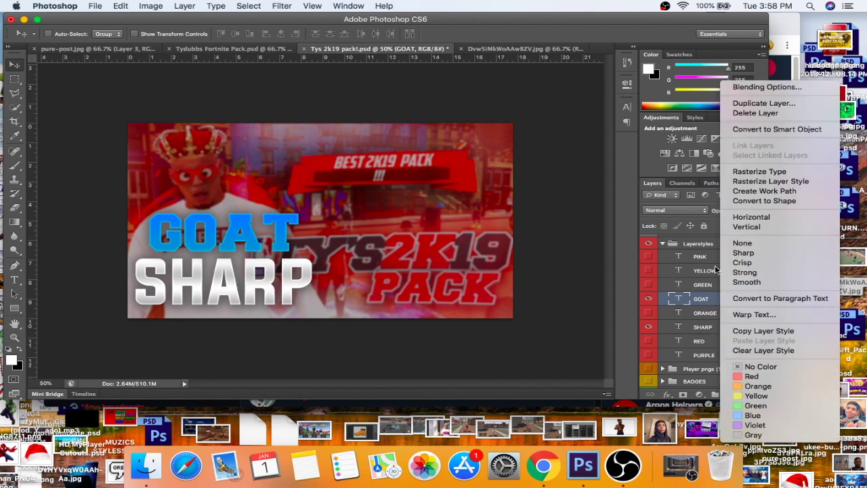
{"action": "left_click", "coordinate": [767, 86]}
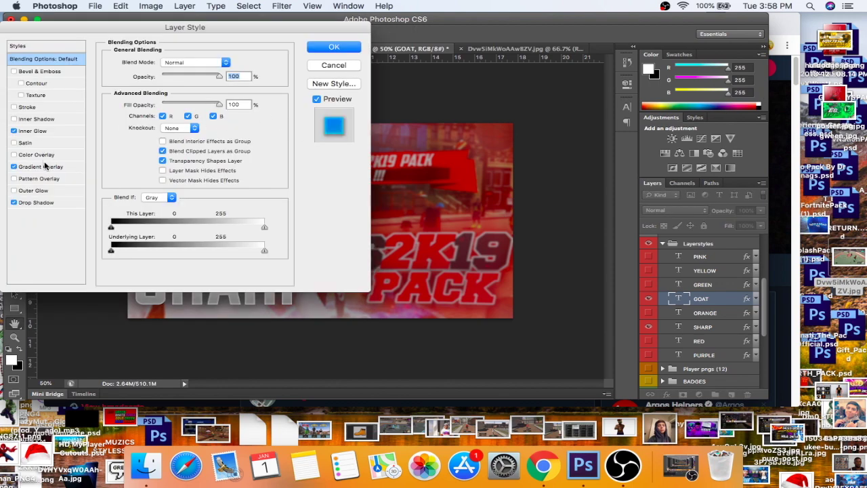
{"action": "left_click", "coordinate": [40, 167]}
{"action": "left_click", "coordinate": [203, 92]}
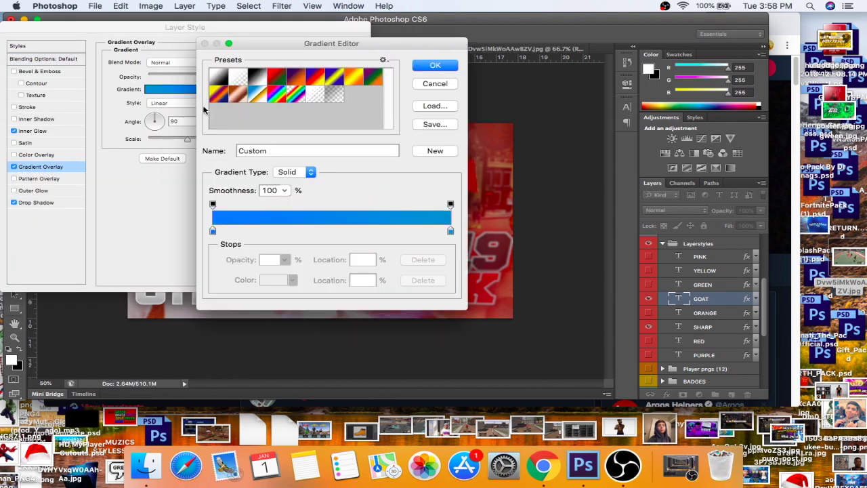
{"action": "left_click_drag", "start_coordinate": [304, 33], "coordinate": [662, 46]}
{"action": "left_click", "coordinate": [809, 243]}
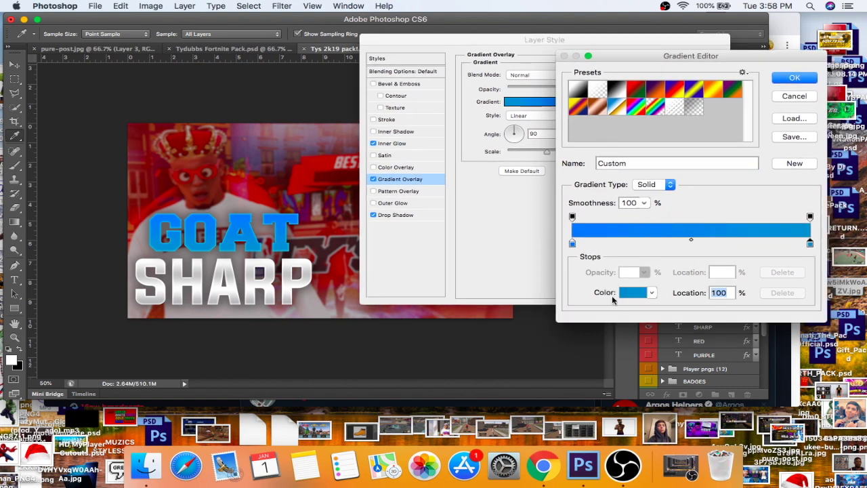
{"action": "left_click", "coordinate": [627, 293]}
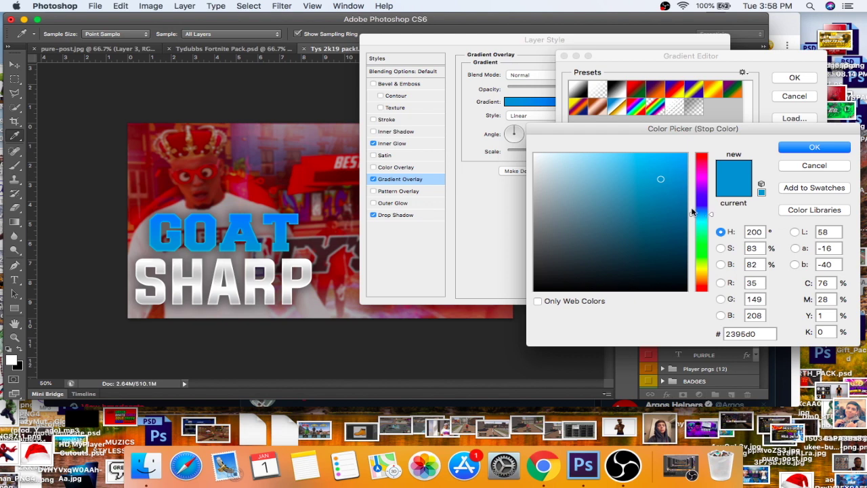
{"action": "mouse_move", "coordinate": [663, 199]}
{"action": "left_mouse_down"}
{"action": "mouse_move", "coordinate": [698, 213]}
{"action": "mouse_move", "coordinate": [685, 185]}
{"action": "left_mouse_up"}
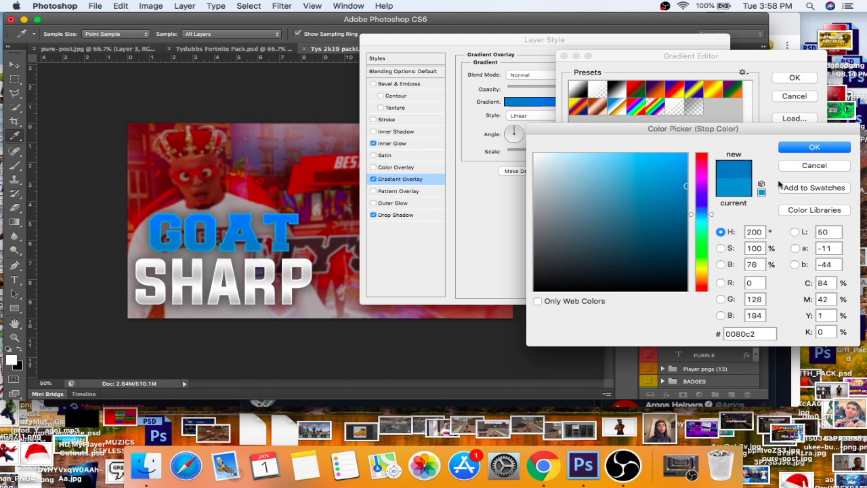
{"action": "key", "text": "Return"}
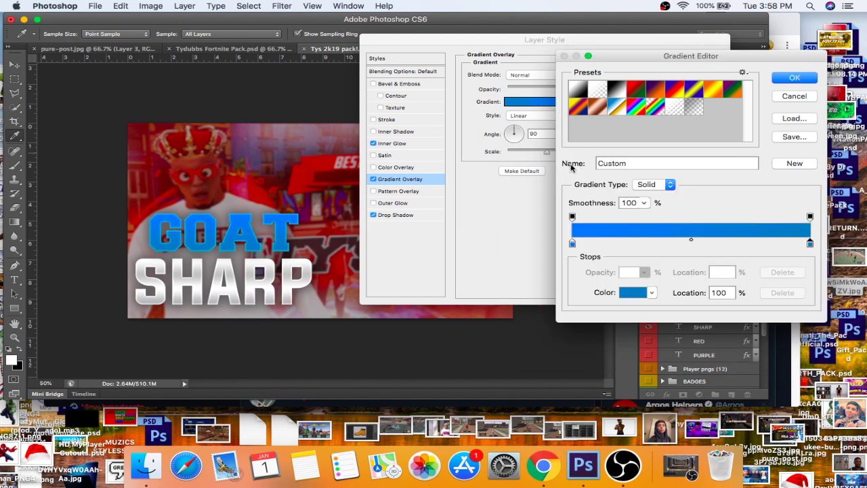
- Set the start colour stop of GOAT's Gradient Overlay to #009cff and apply the layer style
{"action": "left_click", "coordinate": [572, 243]}
{"action": "left_click", "coordinate": [634, 295]}
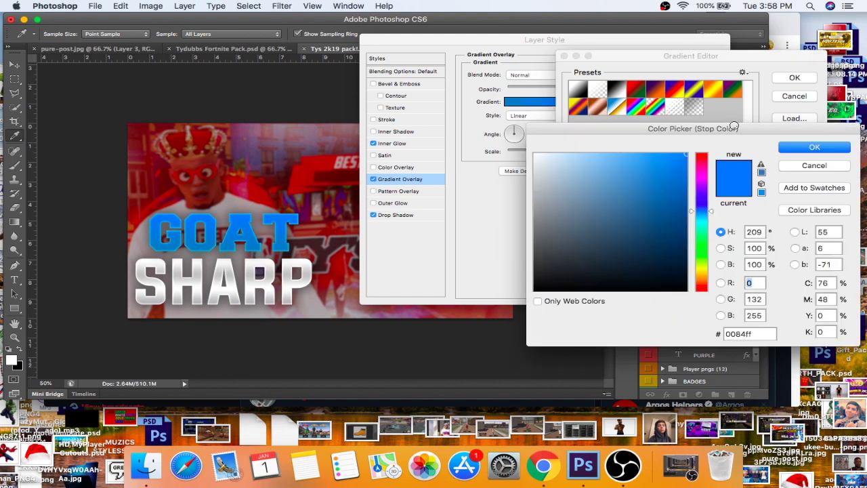
{"action": "left_click_drag", "start_coordinate": [703, 212], "coordinate": [703, 213]}
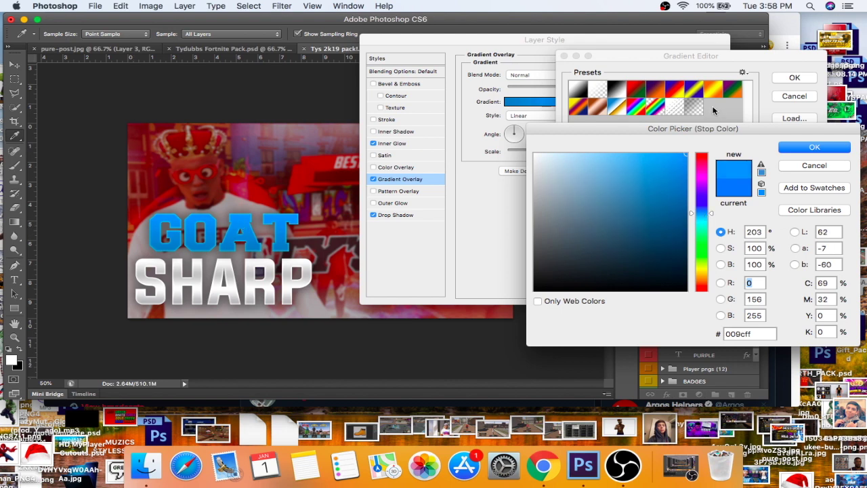
{"action": "key", "text": "Return"}
{"action": "key", "text": "Return"}
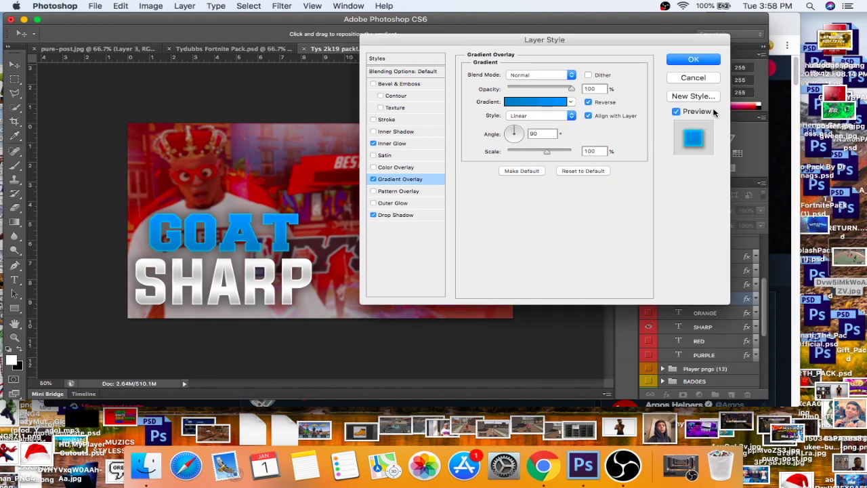
{"action": "key", "text": "Return"}
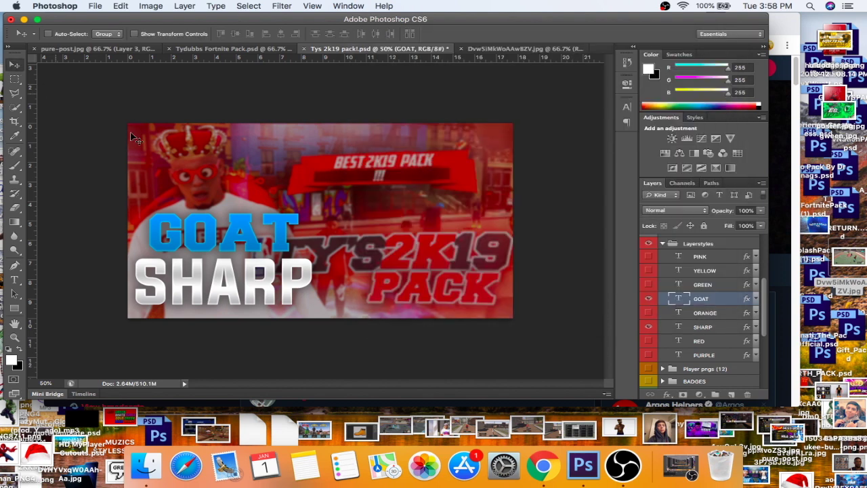
- Copy the GOAT text into pure-post.jpg over the court's left half and close the separate unedited gameplay screenshot document
{"action": "left_click_drag", "start_coordinate": [240, 234], "coordinate": [79, 52]}
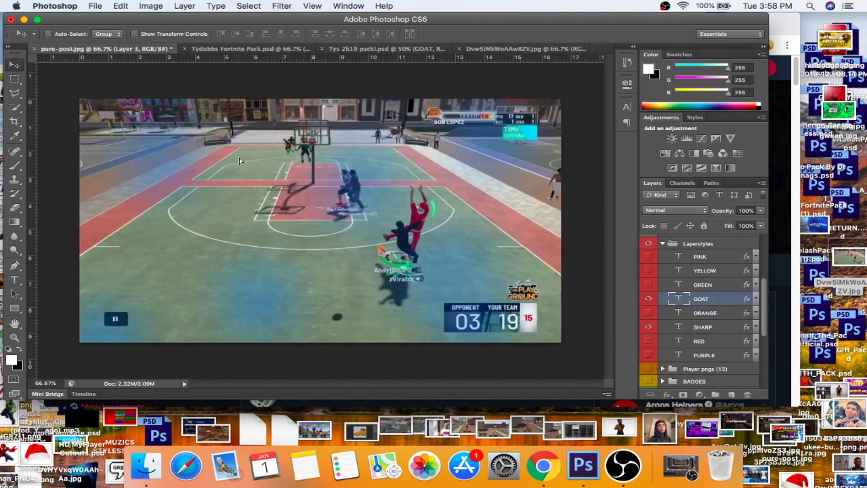
{"action": "left_click_drag", "start_coordinate": [207, 176], "coordinate": [209, 217]}
{"action": "left_click", "coordinate": [475, 49]}
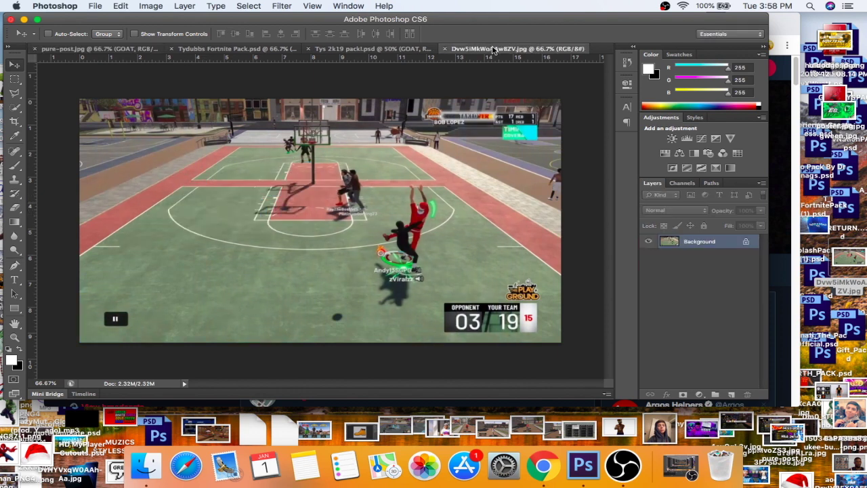
{"action": "left_click", "coordinate": [445, 49]}
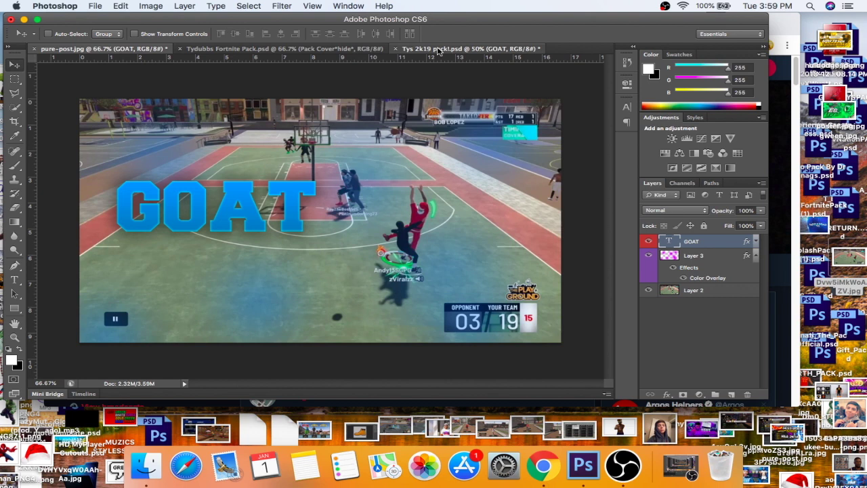
- Copy the SHARP text from Tys 2k19 pack!.psd into pure-post.jpg and place it directly beneath GOAT
{"action": "left_click", "coordinate": [468, 48]}
{"action": "scroll", "coordinate": [770, 291], "scroll_direction": "down", "scroll_amount": 3}
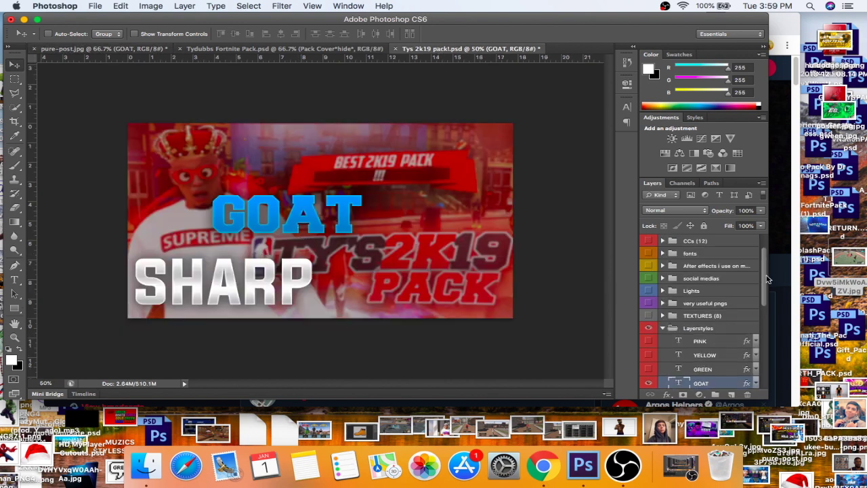
{"action": "left_click", "coordinate": [695, 371]}
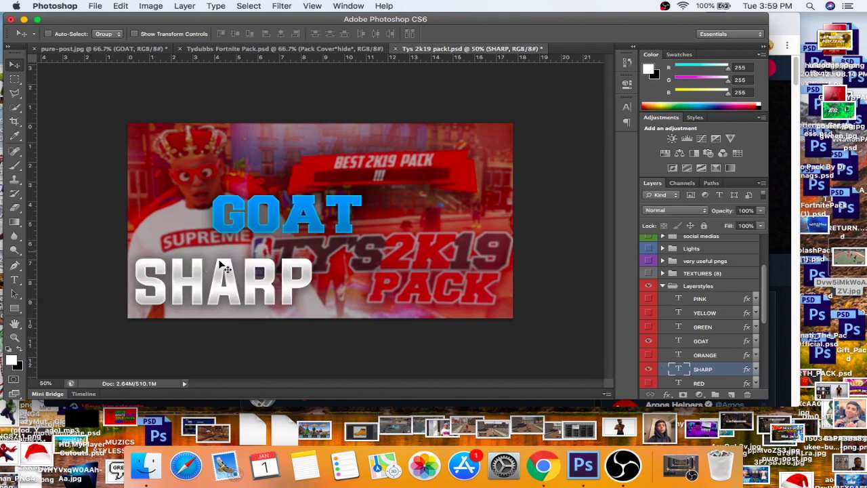
{"action": "left_click_drag", "start_coordinate": [226, 296], "coordinate": [114, 57]}
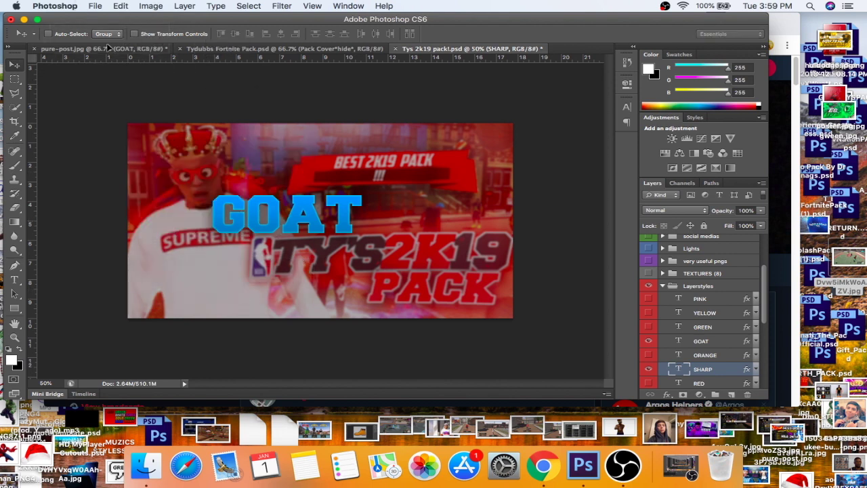
{"action": "left_click", "coordinate": [108, 48]}
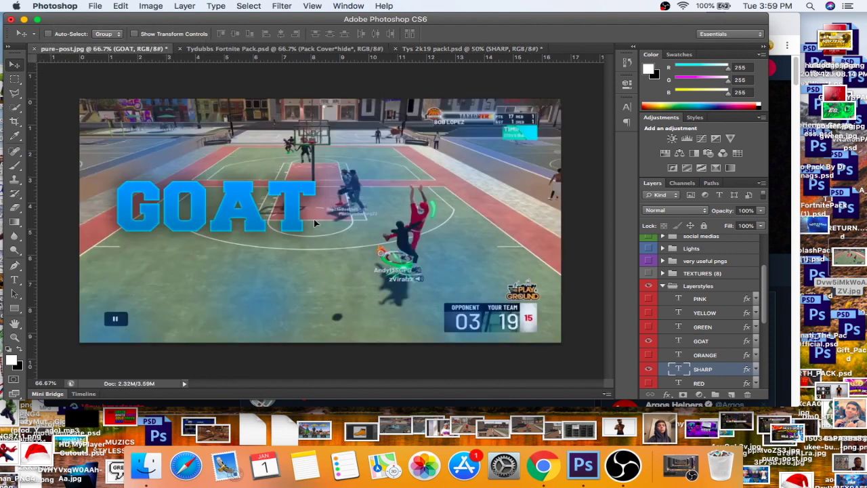
{"action": "left_click_drag", "start_coordinate": [314, 223], "coordinate": [250, 253]}
{"action": "mouse_move", "coordinate": [239, 203]}
{"action": "left_mouse_down"}
{"action": "mouse_move", "coordinate": [254, 202]}
{"action": "mouse_move", "coordinate": [233, 204]}
{"action": "left_mouse_up"}
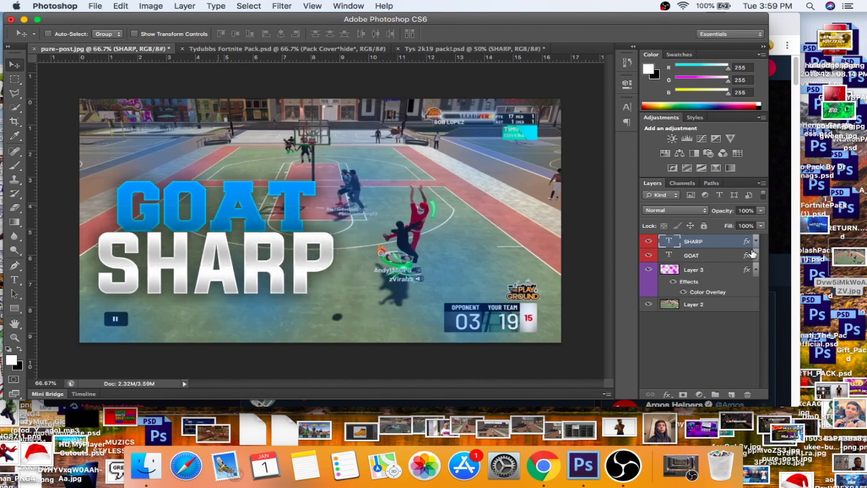
{"action": "left_click", "coordinate": [700, 256]}
{"action": "left_click", "coordinate": [702, 242]}
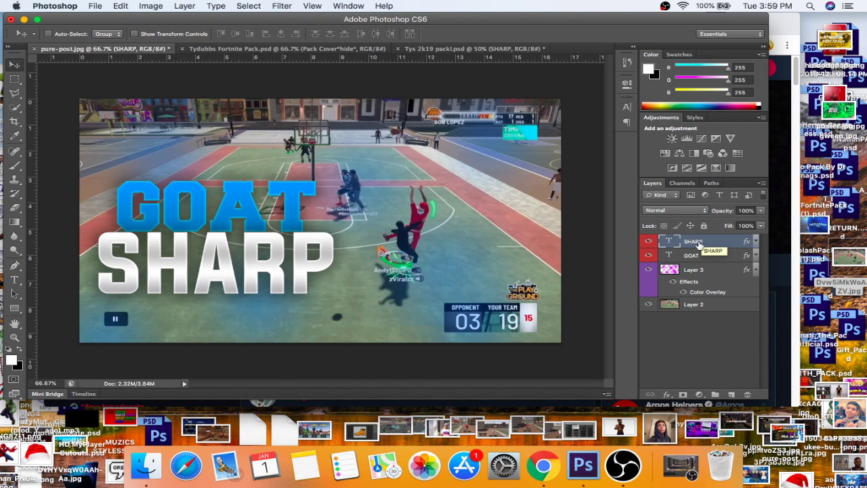
{"action": "key", "text": "super+t"}
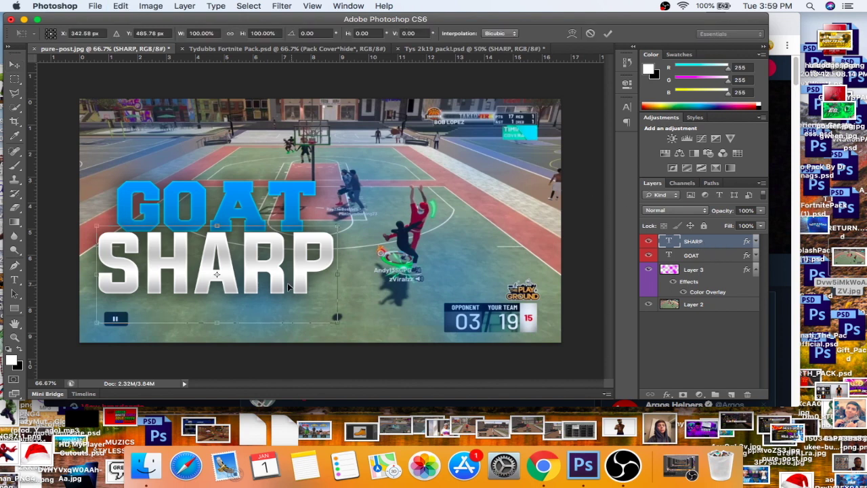
{"action": "left_click_drag", "start_coordinate": [336, 225], "coordinate": [292, 256]}
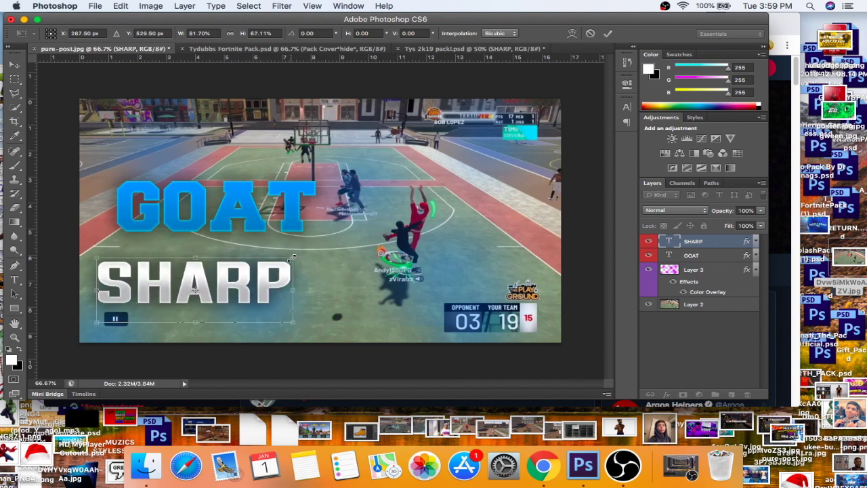
{"action": "left_click", "coordinate": [14, 65]}
{"action": "left_click", "coordinate": [349, 167]}
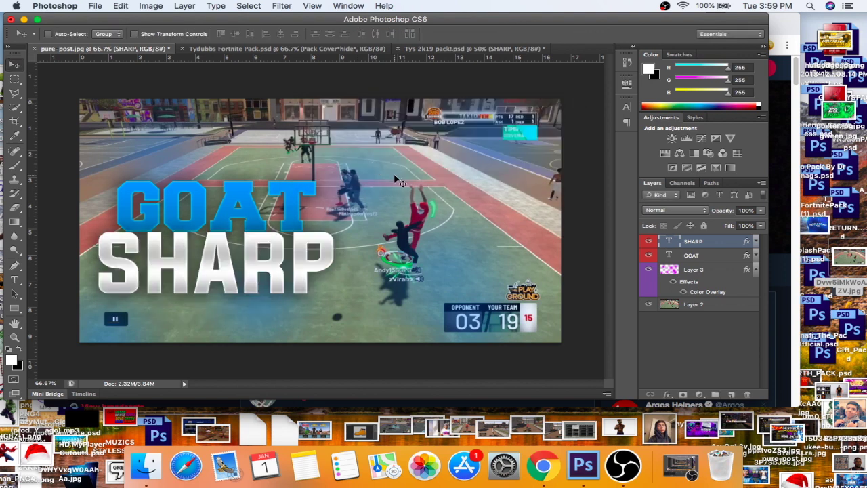
- Scale the SHARP text to about 84% with Free Transform and centre it closely beneath GOAT
{"action": "key", "text": "super+t"}
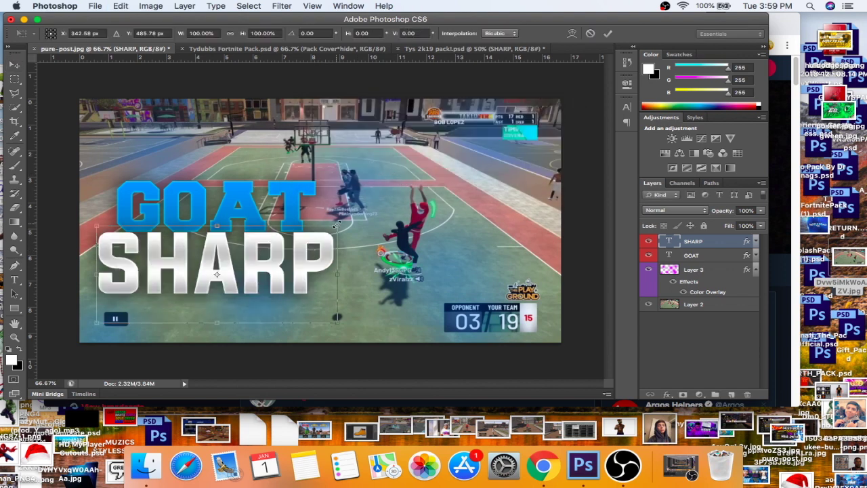
{"action": "left_click_drag", "start_coordinate": [337, 226], "coordinate": [300, 241]}
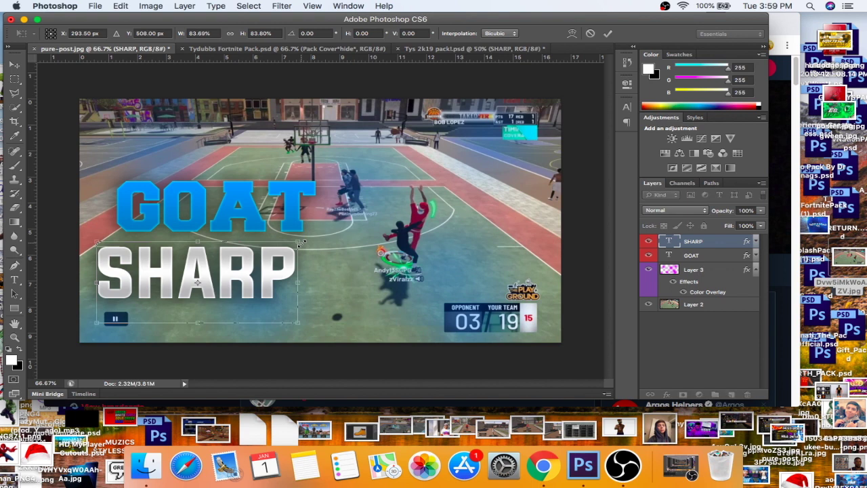
{"action": "key", "text": "Return"}
{"action": "left_click_drag", "start_coordinate": [302, 248], "coordinate": [325, 241]}
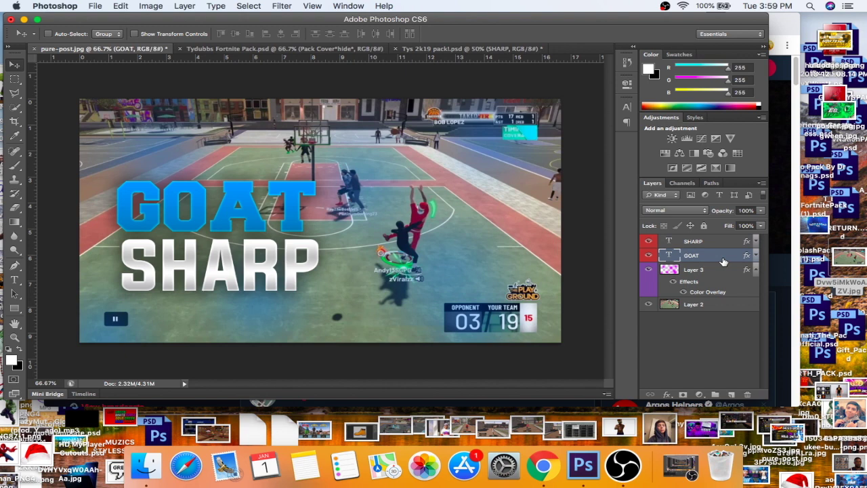
- Scale the GOAT text to about 98% and shift it slightly up and right to line up over SHARP
{"action": "key", "text": "x"}
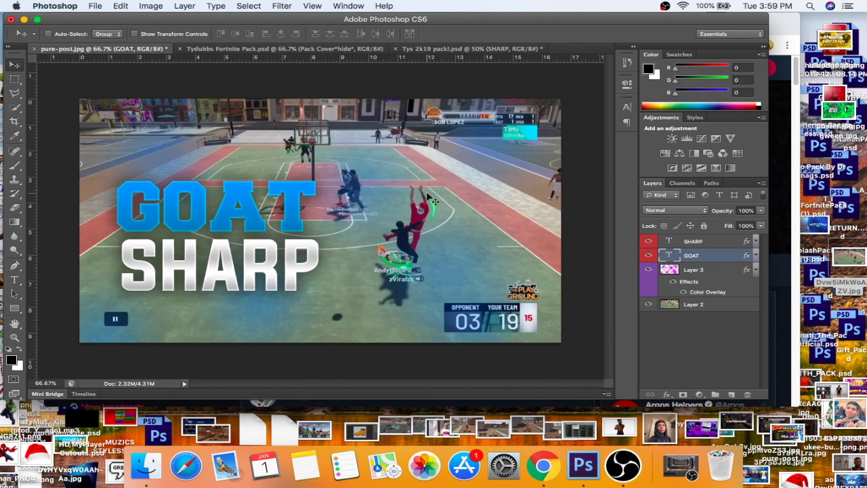
{"action": "key", "text": "super+t"}
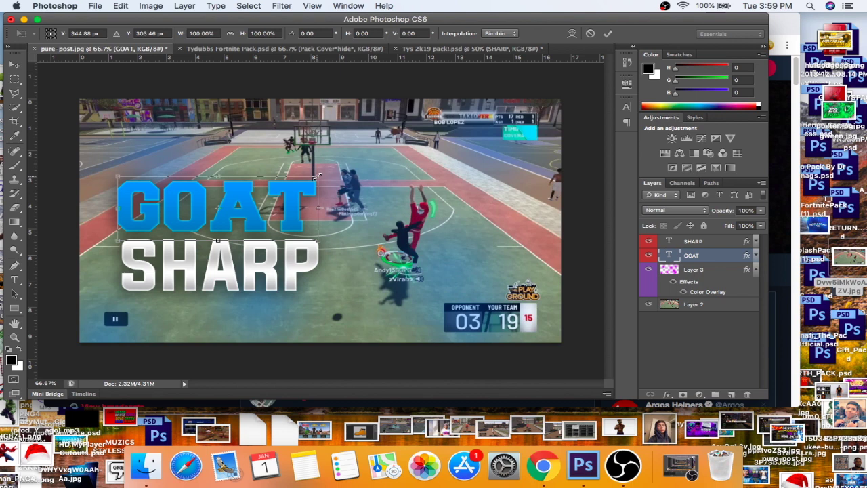
{"action": "mouse_move", "coordinate": [315, 178]}
{"action": "left_mouse_down"}
{"action": "mouse_move", "coordinate": [311, 183]}
{"action": "mouse_move", "coordinate": [316, 179]}
{"action": "left_mouse_up"}
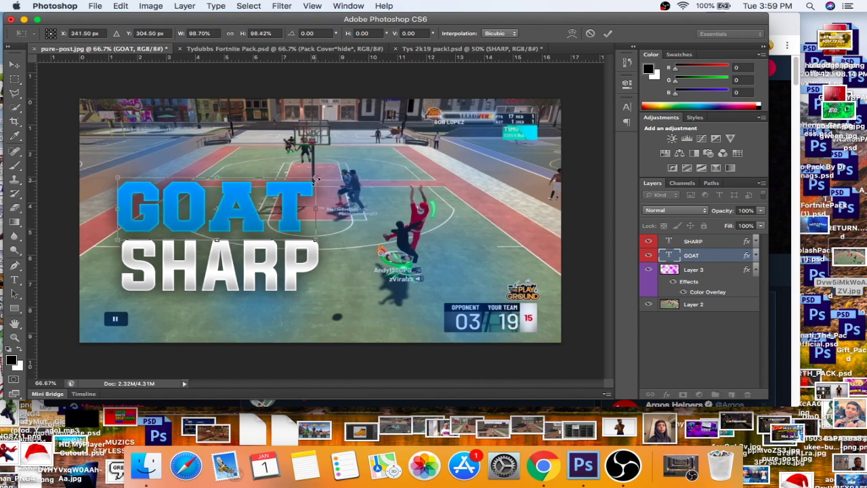
{"action": "key", "text": "Return"}
{"action": "mouse_move", "coordinate": [198, 229]}
{"action": "left_mouse_down"}
{"action": "mouse_move", "coordinate": [238, 228]}
{"action": "mouse_move", "coordinate": [207, 236]}
{"action": "left_mouse_up"}
{"action": "left_click_drag", "start_coordinate": [279, 212], "coordinate": [277, 197]}
- Enlarge the GOAT text from its upper-right corner until it extends well past the width of SHARP
{"action": "key", "text": "super+t"}
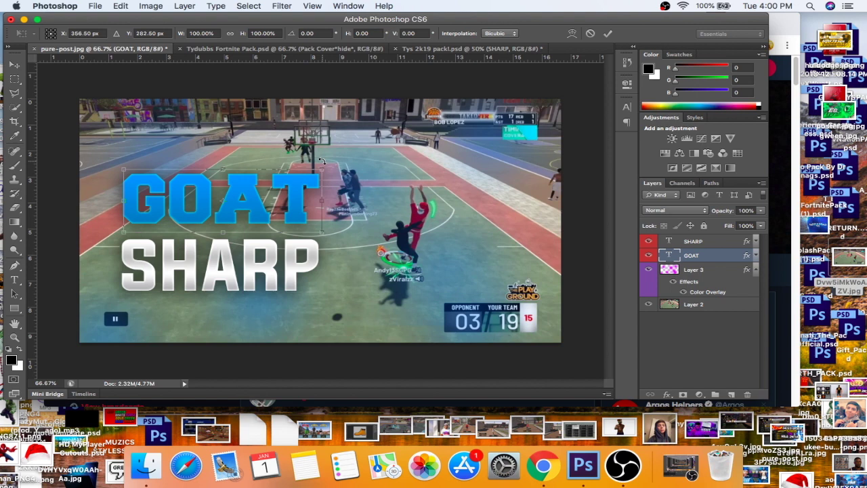
{"action": "left_click_drag", "start_coordinate": [320, 171], "coordinate": [379, 166]}
{"action": "key", "text": "Return"}
- Enlarge the SHARP text with Free Transform so it roughly matches GOAT's width, and keep it right beneath GOAT
{"action": "left_click", "coordinate": [717, 243]}
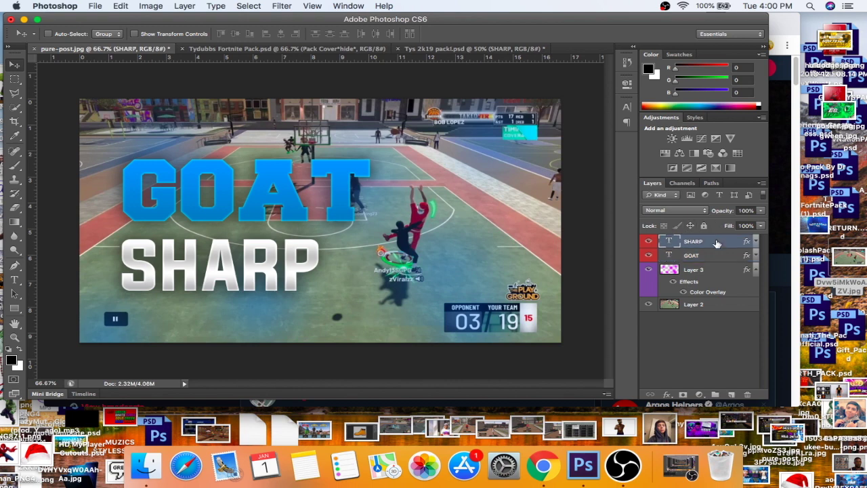
{"action": "key", "text": "ctrl+t"}
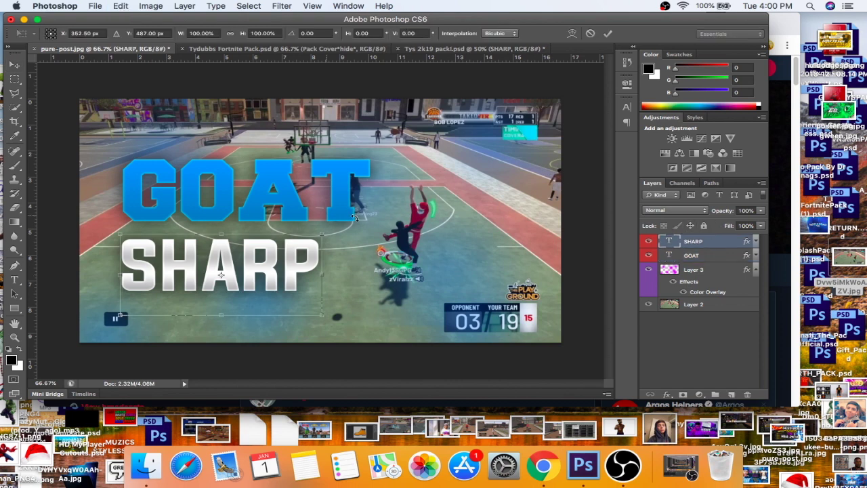
{"action": "mouse_move", "coordinate": [322, 232]}
{"action": "left_mouse_down"}
{"action": "mouse_move", "coordinate": [374, 219]}
{"action": "mouse_move", "coordinate": [337, 234]}
{"action": "left_mouse_up"}
{"action": "key", "text": "Return"}
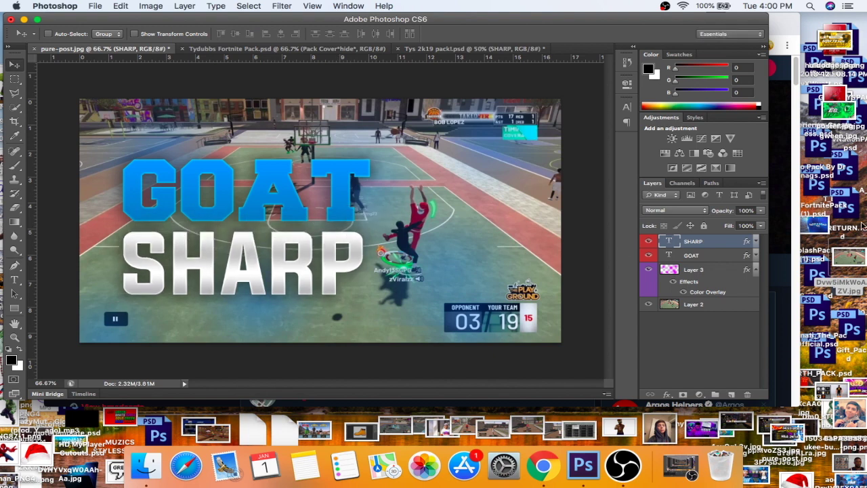
- Shift the GOAT and SHARP text layers slightly up and left, keeping SHARP centred beneath GOAT
{"action": "left_click", "coordinate": [691, 255]}
{"action": "left_click_drag", "start_coordinate": [348, 197], "coordinate": [305, 244]}
{"action": "left_click", "coordinate": [697, 242]}
{"action": "mouse_move", "coordinate": [437, 244]}
{"action": "left_mouse_down"}
{"action": "mouse_move", "coordinate": [427, 235]}
{"action": "mouse_move", "coordinate": [444, 239]}
{"action": "left_mouse_up"}
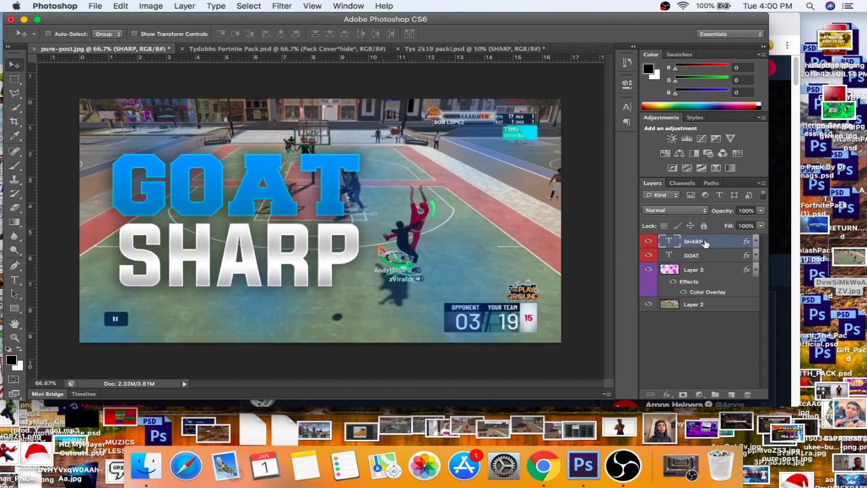
- Turn off the Drop Shadow effect in the SHARP text layer's blending options
{"action": "right_click", "coordinate": [705, 242]}
{"action": "left_click", "coordinate": [728, 87]}
{"action": "left_click", "coordinate": [373, 214]}
{"action": "left_click", "coordinate": [374, 215]}
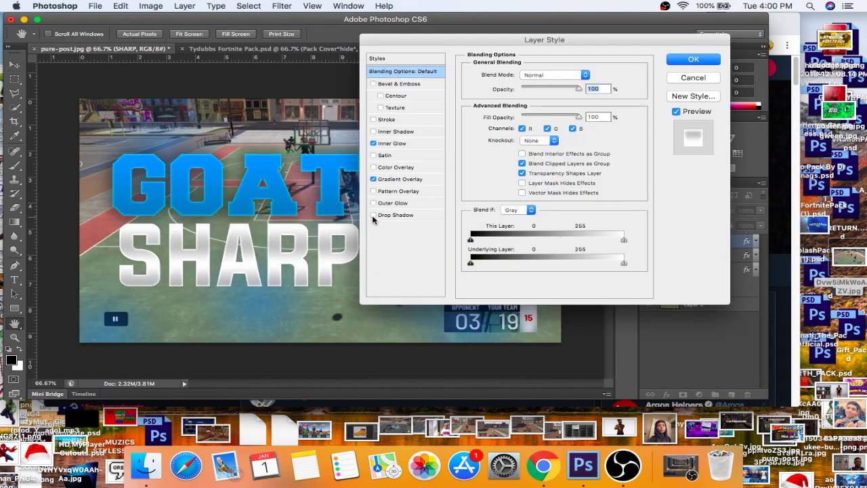
{"action": "left_click", "coordinate": [373, 215]}
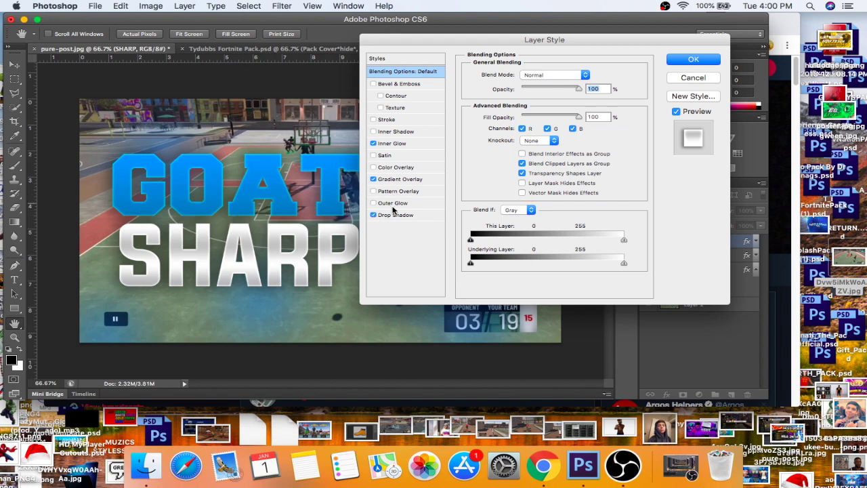
{"action": "left_click", "coordinate": [374, 215]}
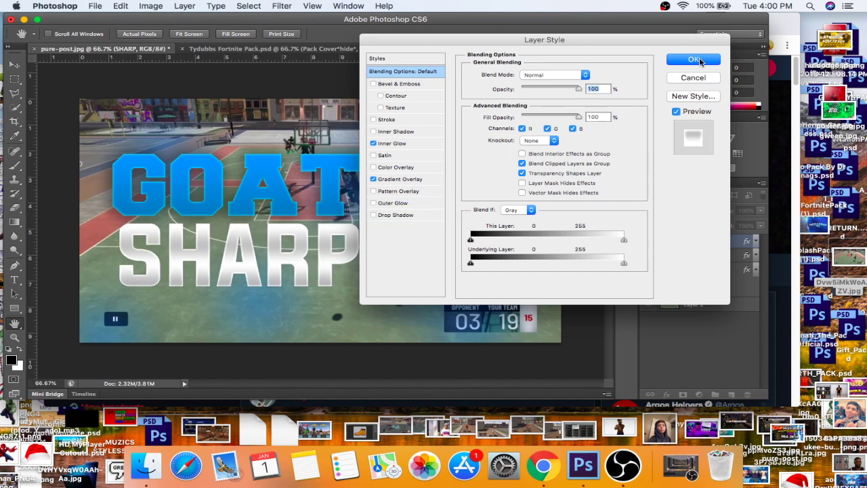
{"action": "key", "text": "Return"}
- Turn off the Drop Shadow effect in the GOAT text layer's blending options
{"action": "right_click", "coordinate": [698, 255]}
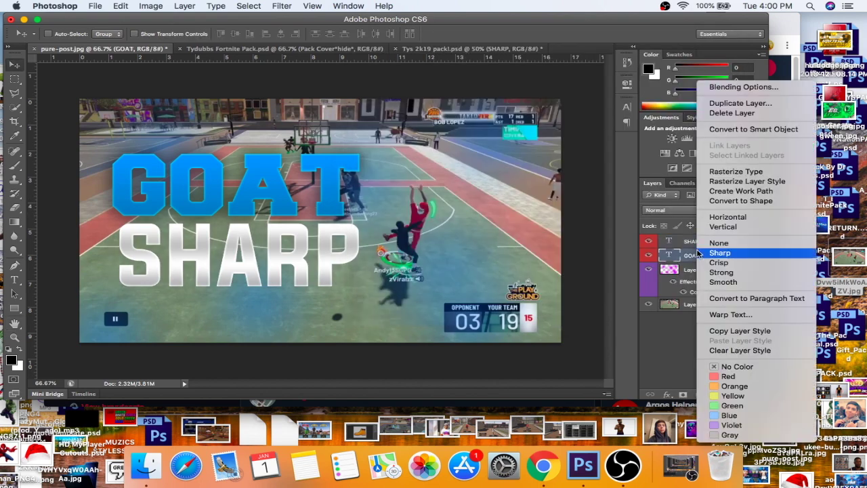
{"action": "left_click", "coordinate": [736, 88]}
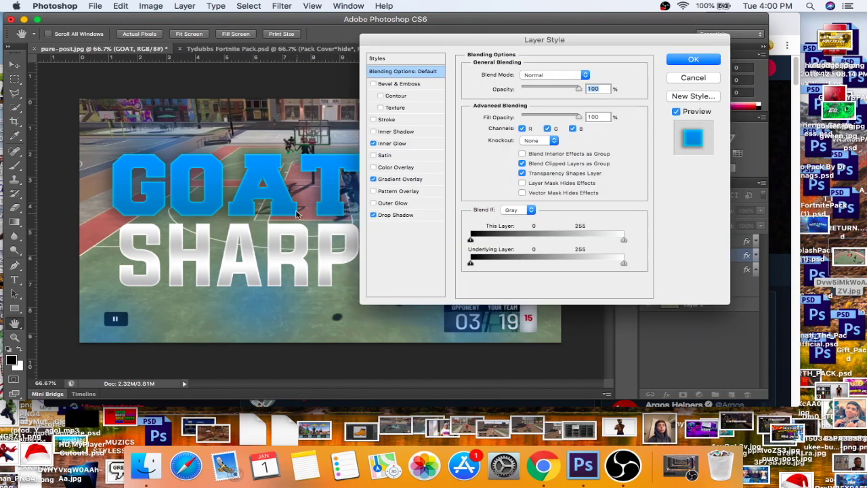
{"action": "left_click", "coordinate": [372, 215]}
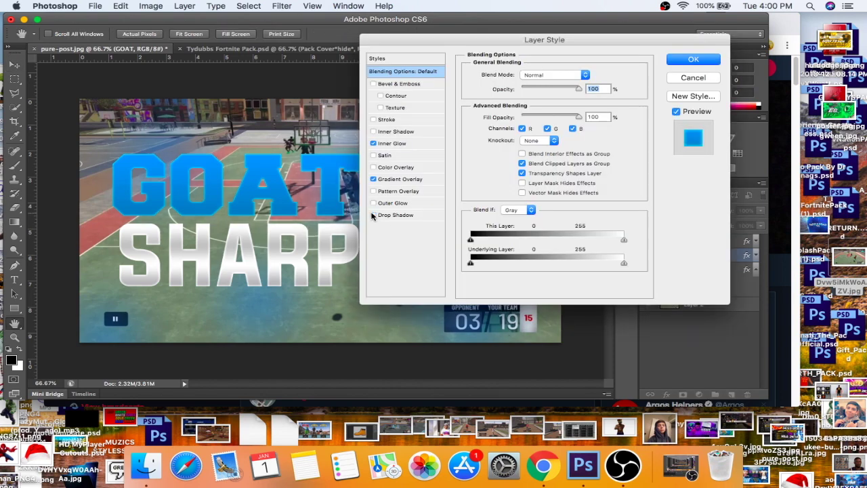
{"action": "key", "text": "Return"}
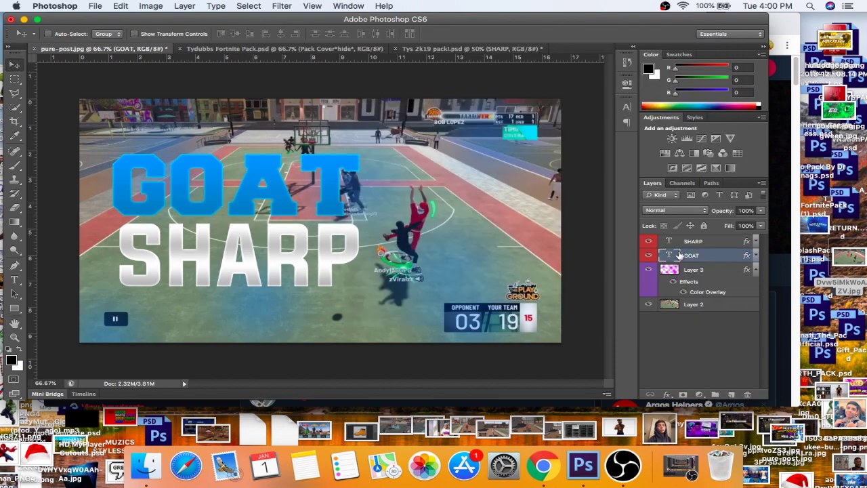
- Merge the SHARP and GOAT text layers into one layer and shift the merged title slightly left and down
{"action": "left_click", "coordinate": [692, 242]}
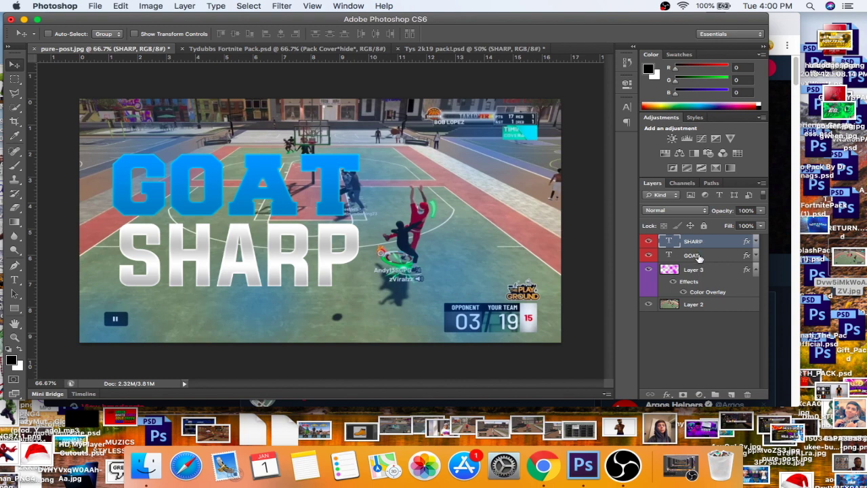
{"action": "left_click", "coordinate": [698, 256], "text": "shift"}
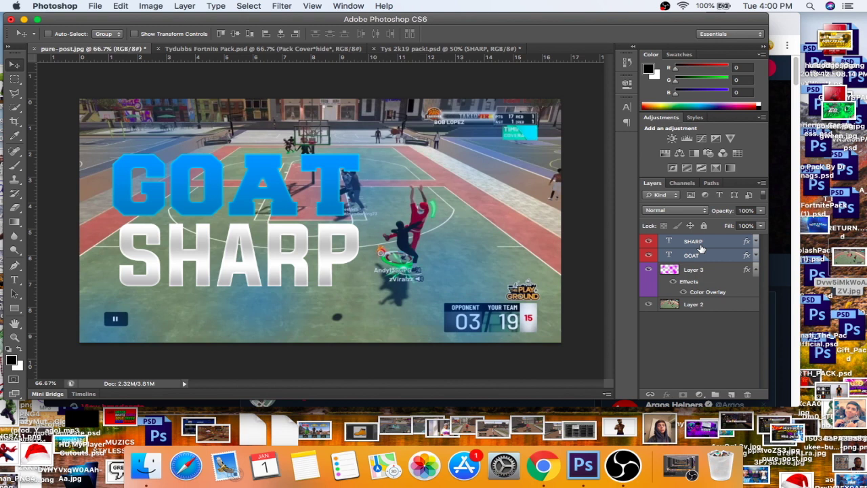
{"action": "key", "text": "super+e"}
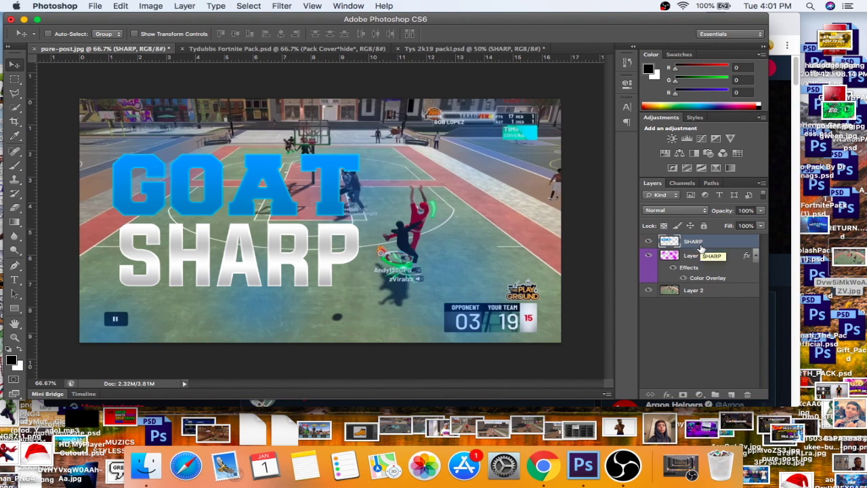
{"action": "left_click_drag", "start_coordinate": [338, 224], "coordinate": [325, 223]}
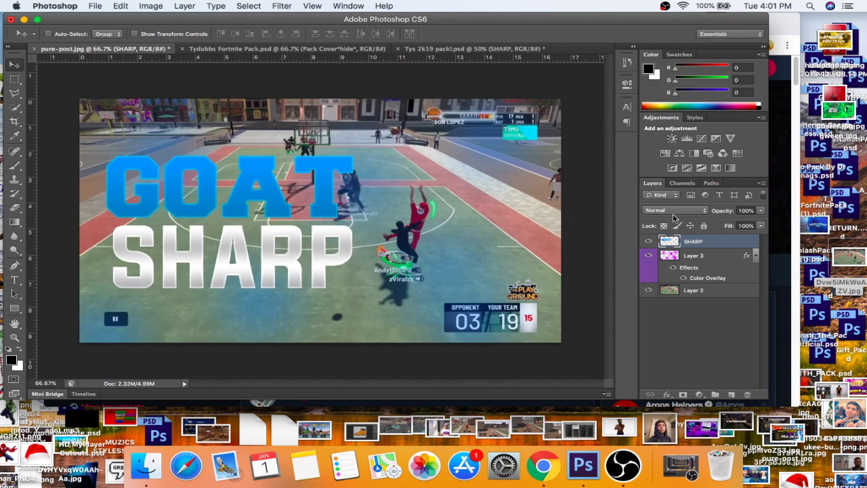
- Add a Multiply drop shadow to the merged title: angle 124°, distance 18 px, spread 21%, size 43 px
{"action": "right_click", "coordinate": [693, 246]}
{"action": "left_click", "coordinate": [718, 118]}
{"action": "left_click", "coordinate": [399, 216]}
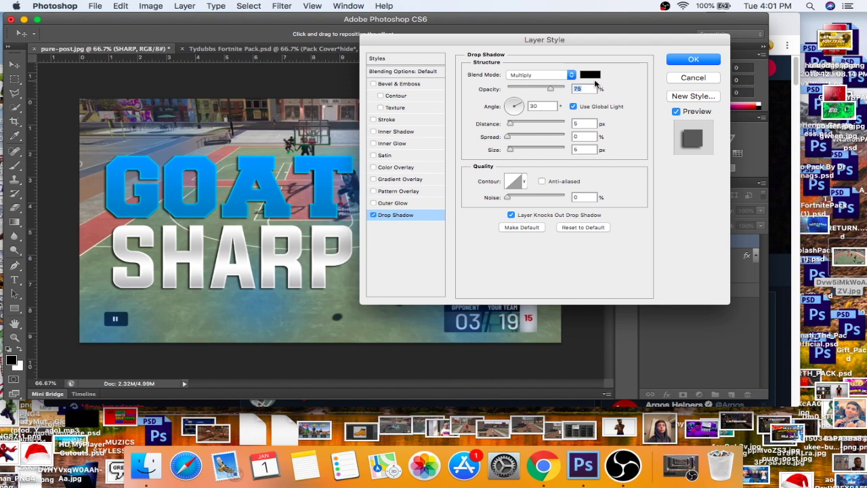
{"action": "left_click", "coordinate": [511, 105]}
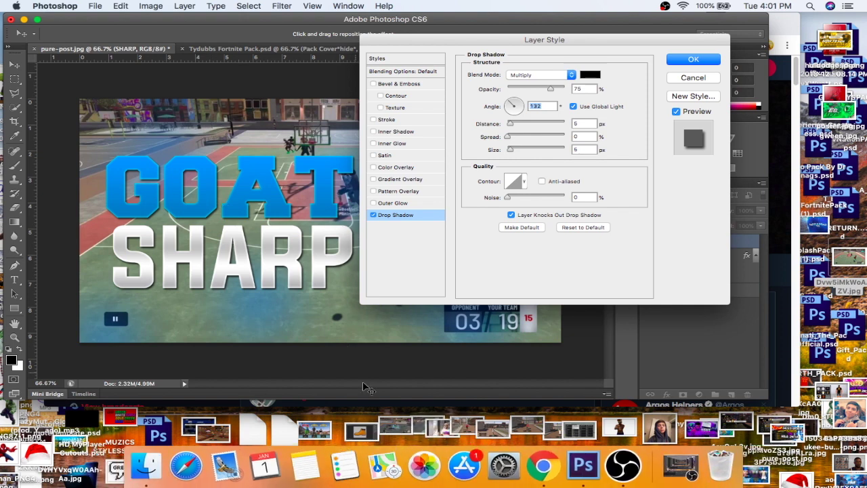
{"action": "left_click", "coordinate": [510, 102]}
{"action": "left_click", "coordinate": [518, 124]}
{"action": "left_click", "coordinate": [520, 136]}
{"action": "left_click", "coordinate": [519, 149]}
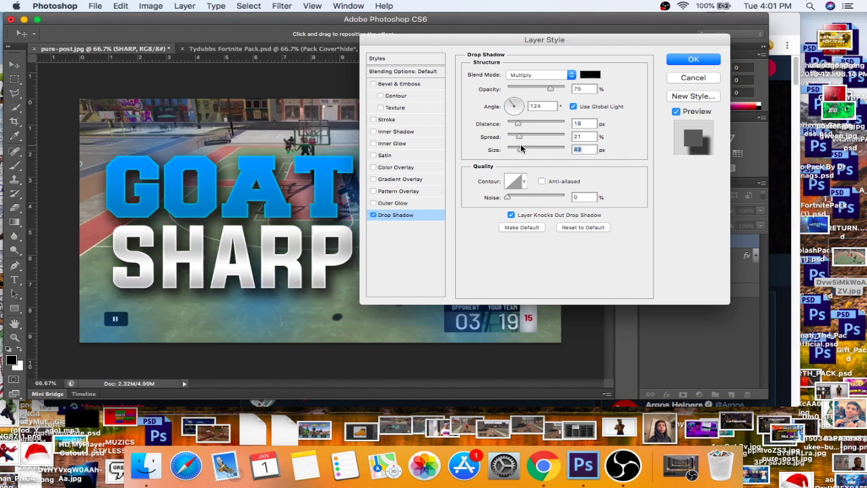
{"action": "key", "text": "Return"}
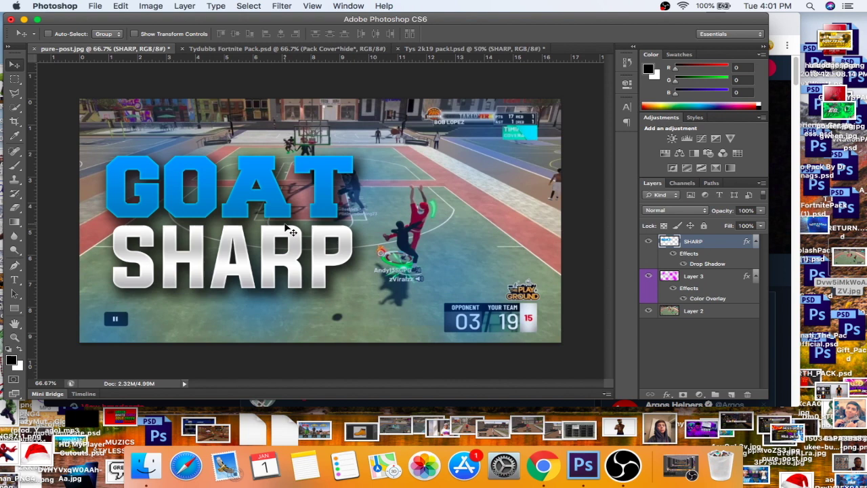
- Scale the merged GOAT SHARP title up to about 102% and move it slightly left and down
{"action": "key", "text": "super+t"}
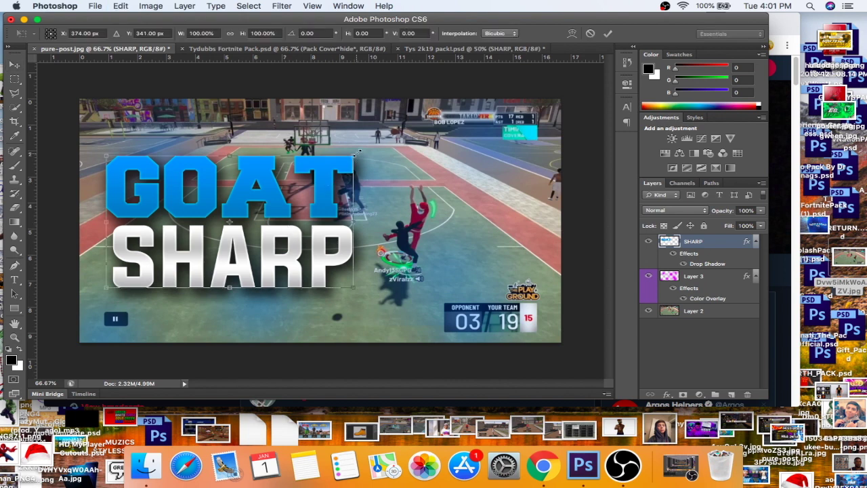
{"action": "left_click_drag", "start_coordinate": [351, 154], "coordinate": [357, 151]}
{"action": "left_click_drag", "start_coordinate": [325, 199], "coordinate": [321, 208]}
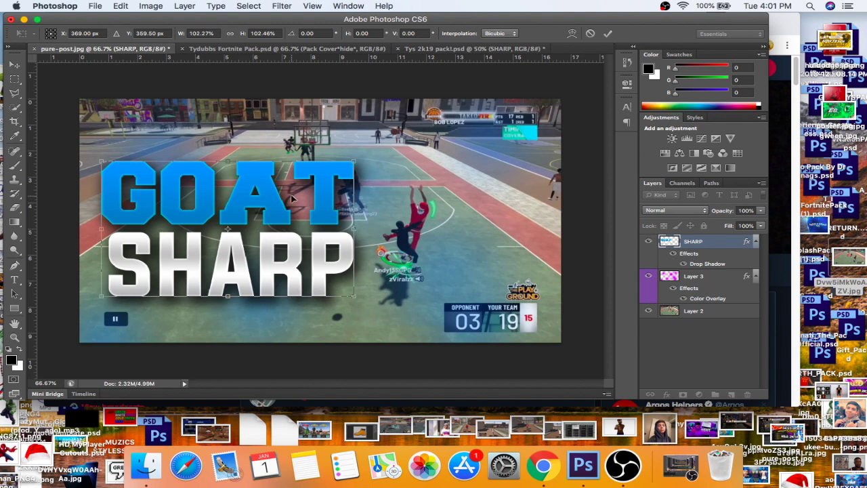
- Apply a Perspective transform to the title, pulling its upper-right corner down so the letters shrink toward the right
{"action": "right_click", "coordinate": [299, 221]}
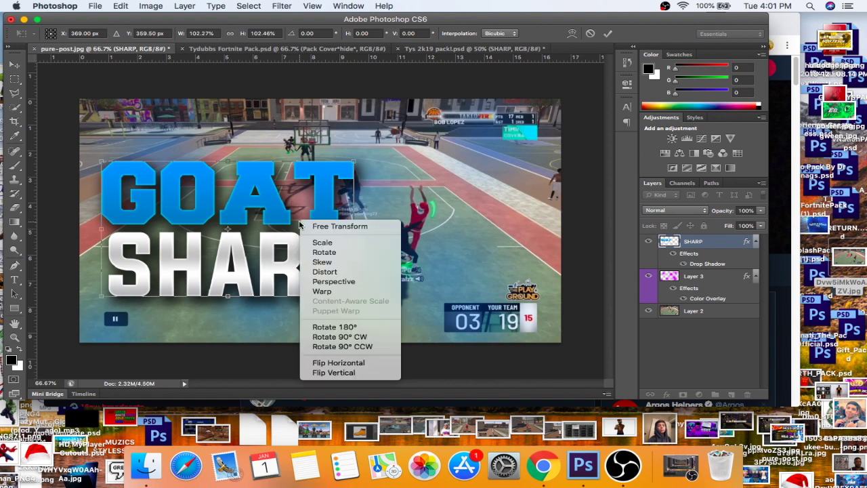
{"action": "left_click", "coordinate": [263, 222]}
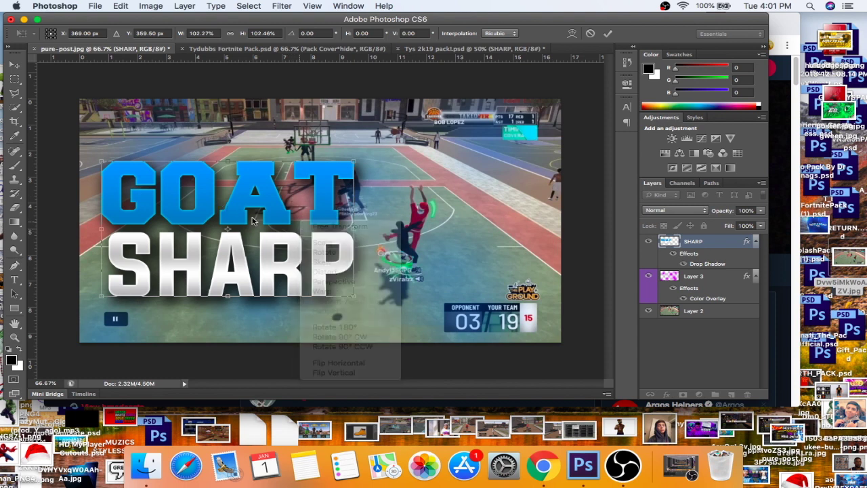
{"action": "right_click", "coordinate": [295, 224]}
{"action": "left_click", "coordinate": [326, 285]}
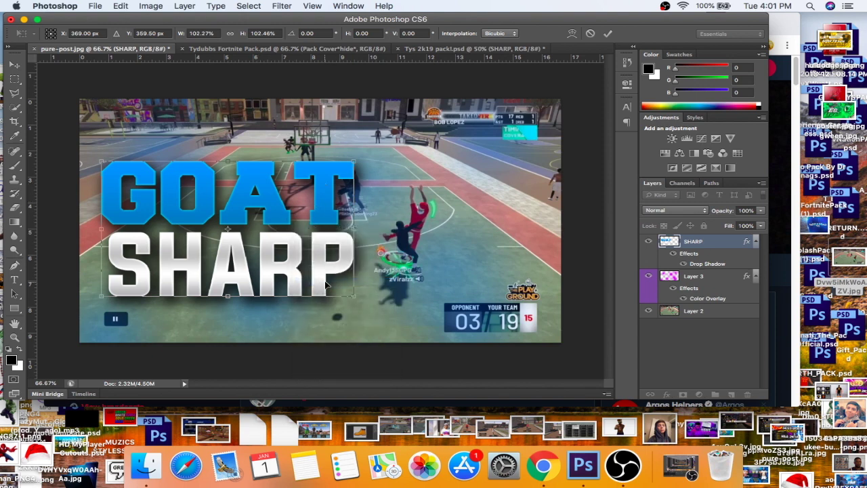
{"action": "left_click_drag", "start_coordinate": [356, 164], "coordinate": [361, 179]}
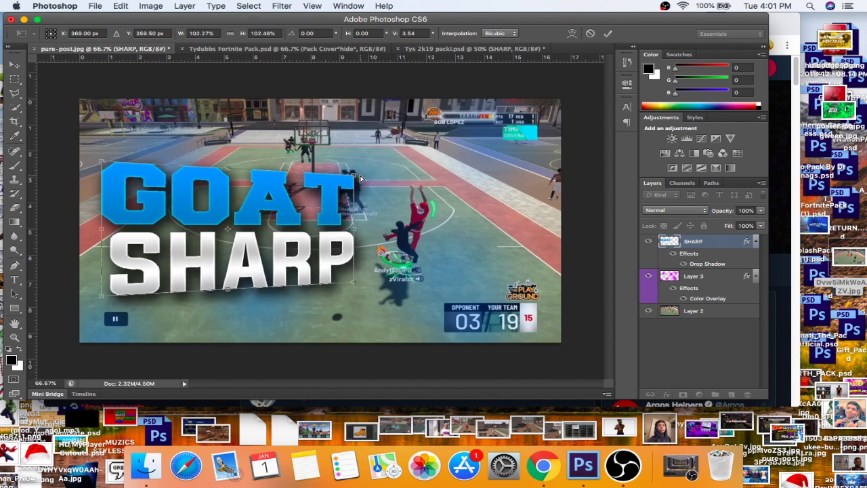
{"action": "key", "text": "Return"}
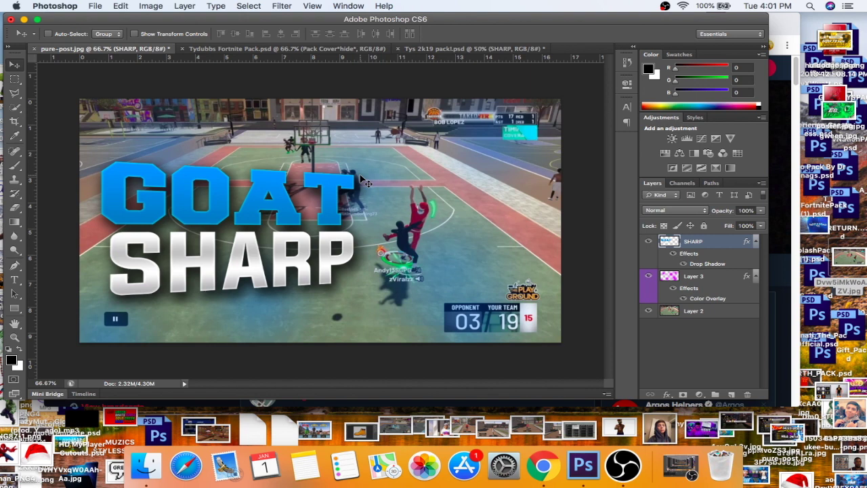
- Apply a second Perspective transform that slightly narrows the upper edge of the title
{"action": "key", "text": "super+t"}
{"action": "right_click", "coordinate": [283, 226]}
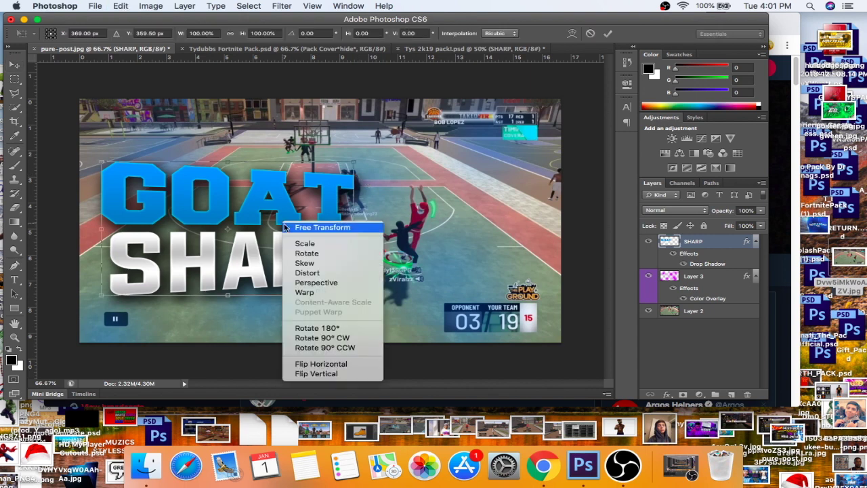
{"action": "left_click", "coordinate": [354, 282]}
{"action": "left_click_drag", "start_coordinate": [355, 164], "coordinate": [353, 165]}
{"action": "key", "text": "Return"}
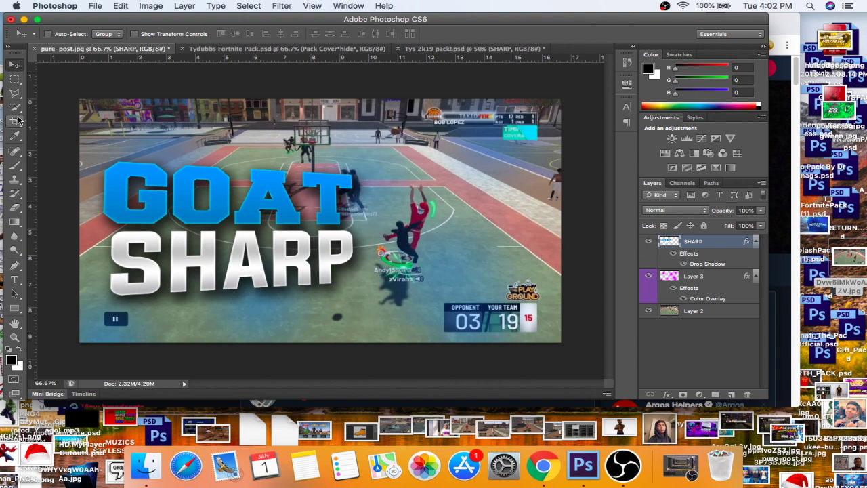
- Try painting a soft black shadow beneath the S of SHARP with the 100 px Brush at 55% opacity
{"action": "left_click", "coordinate": [17, 168]}
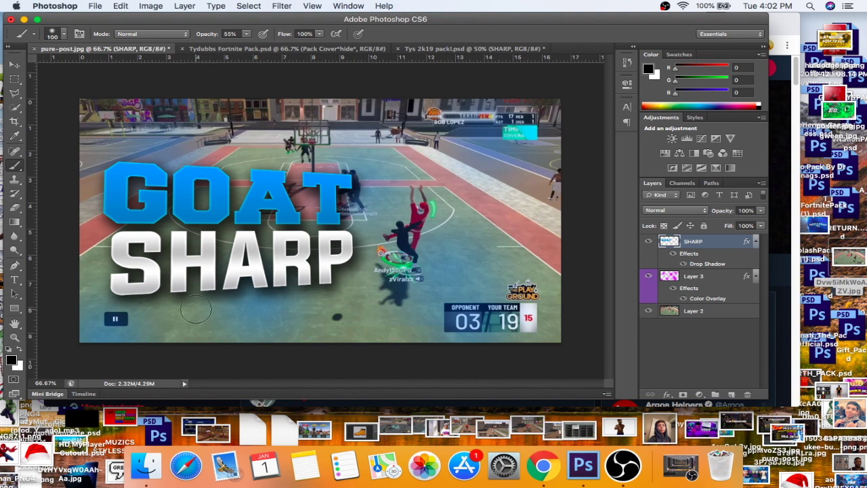
{"action": "left_click", "coordinate": [11, 360]}
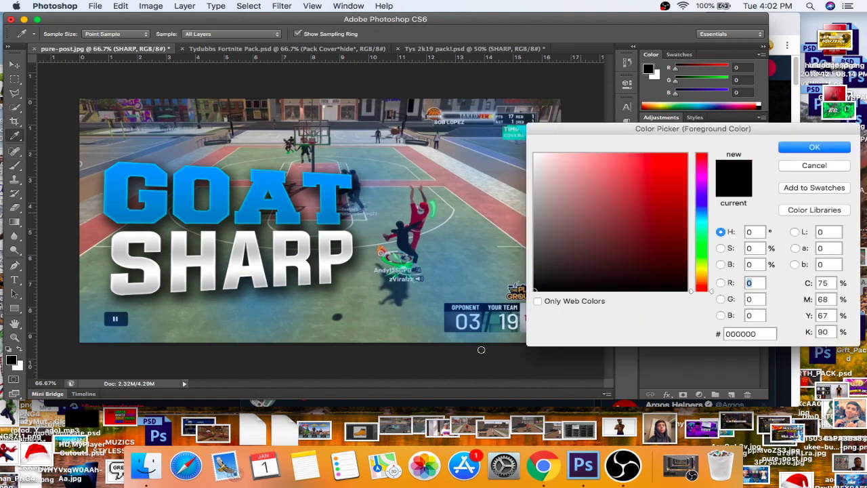
{"action": "key", "text": "Return"}
{"action": "mouse_move", "coordinate": [129, 295]}
{"action": "left_mouse_down"}
{"action": "mouse_move", "coordinate": [156, 309]}
{"action": "mouse_move", "coordinate": [174, 294]}
{"action": "left_mouse_up"}
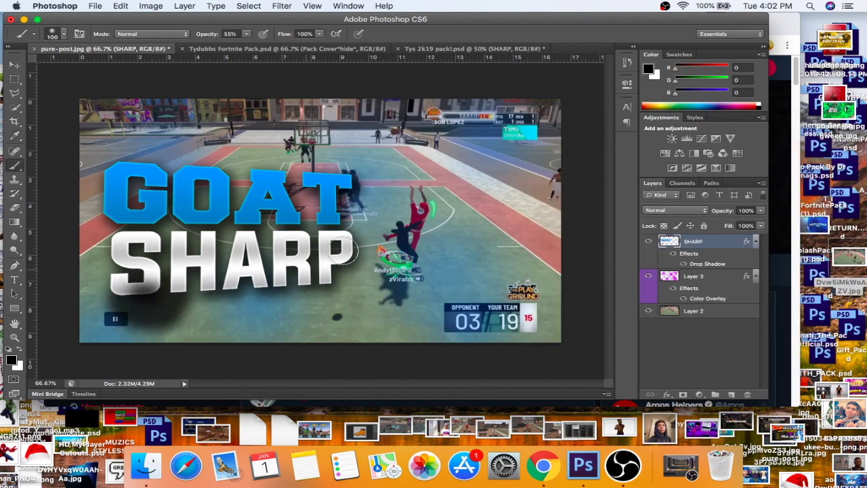
- Delete the latest Brush Tool state from the history to remove the painted shadow
{"action": "left_click", "coordinate": [632, 47]}
{"action": "left_click", "coordinate": [618, 139]}
{"action": "key", "text": "Return"}
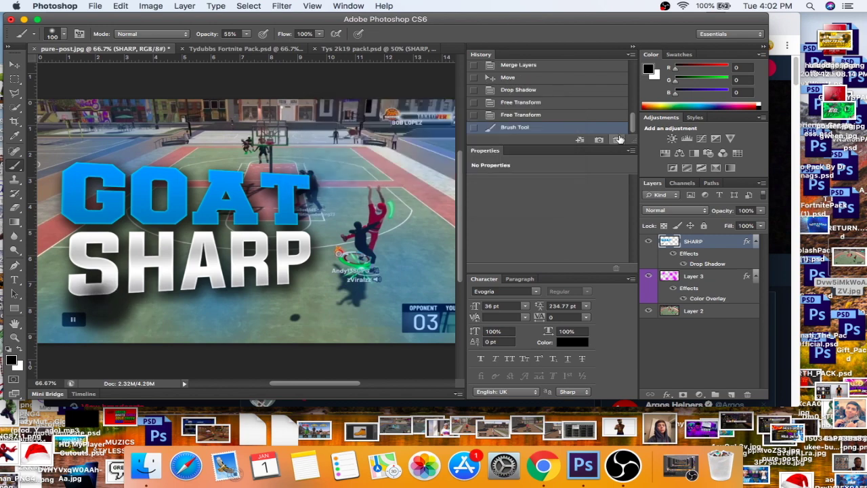
{"action": "left_click", "coordinate": [631, 48]}
{"action": "left_click", "coordinate": [631, 48]}
{"action": "left_click", "coordinate": [633, 47]}
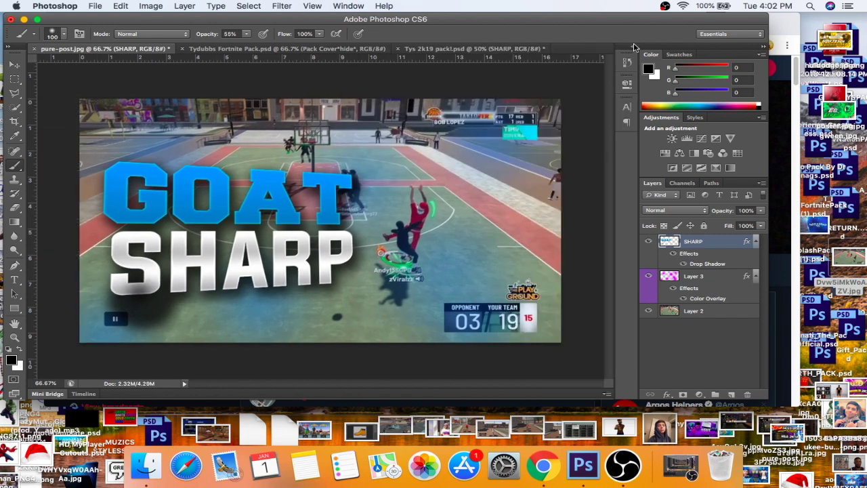
{"action": "left_click", "coordinate": [632, 47]}
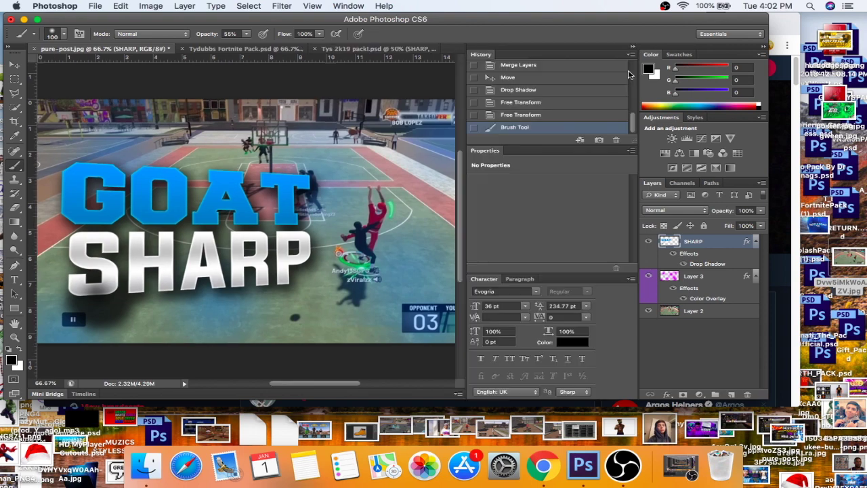
{"action": "left_click", "coordinate": [616, 140]}
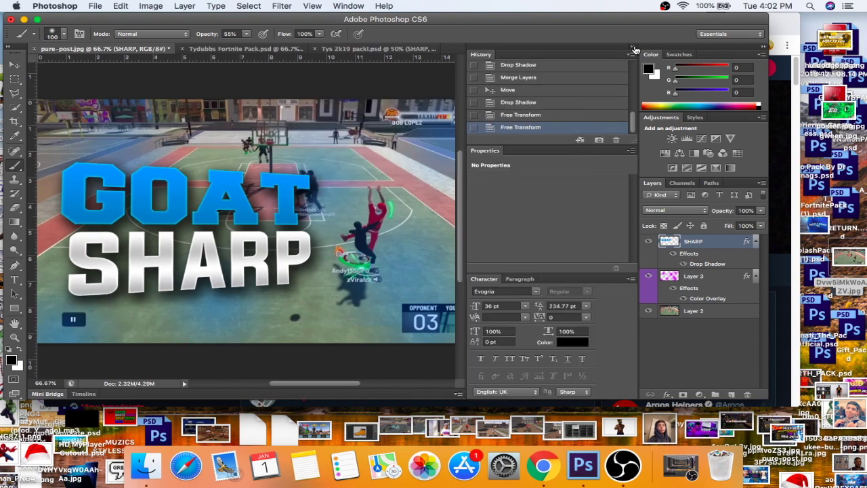
{"action": "left_click", "coordinate": [634, 48]}
- Reduce the brush size to 40 px and try a smaller black shadow stroke along the base of the S in SHARP
{"action": "key", "text": "bracketleft"}
{"action": "key", "text": "bracketleft"}
{"action": "key", "text": "bracketleft"}
{"action": "key", "text": "bracketleft"}
{"action": "key", "text": "bracketleft"}
{"action": "key", "text": "bracketleft"}
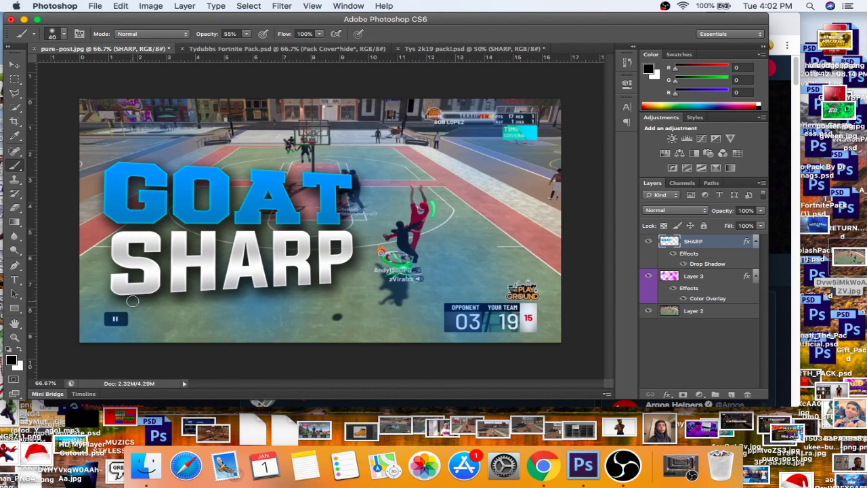
{"action": "left_click_drag", "start_coordinate": [118, 298], "coordinate": [152, 297]}
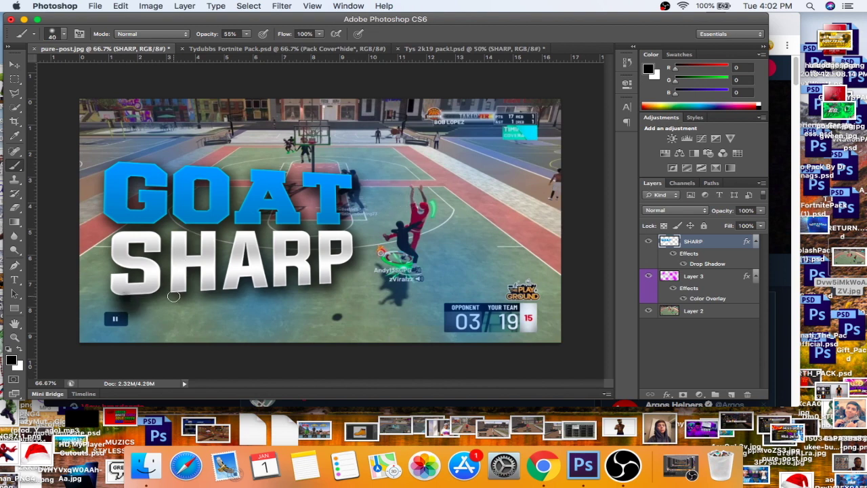
- Remove the smaller shadow stroke by deleting its Brush Tool history state
{"action": "left_click", "coordinate": [633, 46]}
{"action": "left_click", "coordinate": [616, 139]}
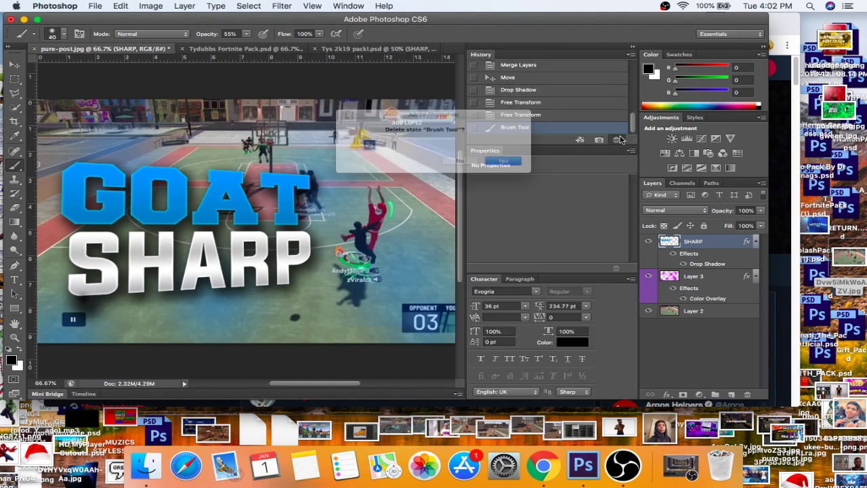
{"action": "key", "text": "Return"}
{"action": "left_click", "coordinate": [632, 48]}
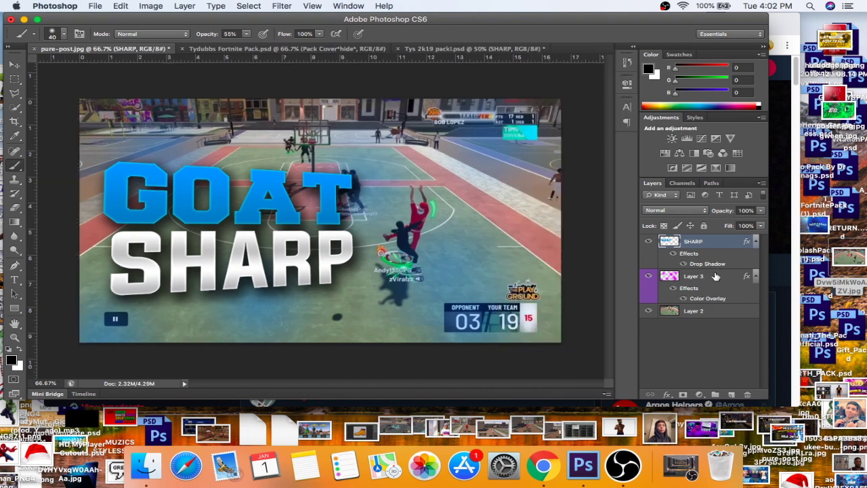
- Select Layer 2 and delete the most recent remaining Brush Tool states from the history one by one
{"action": "left_click", "coordinate": [696, 311]}
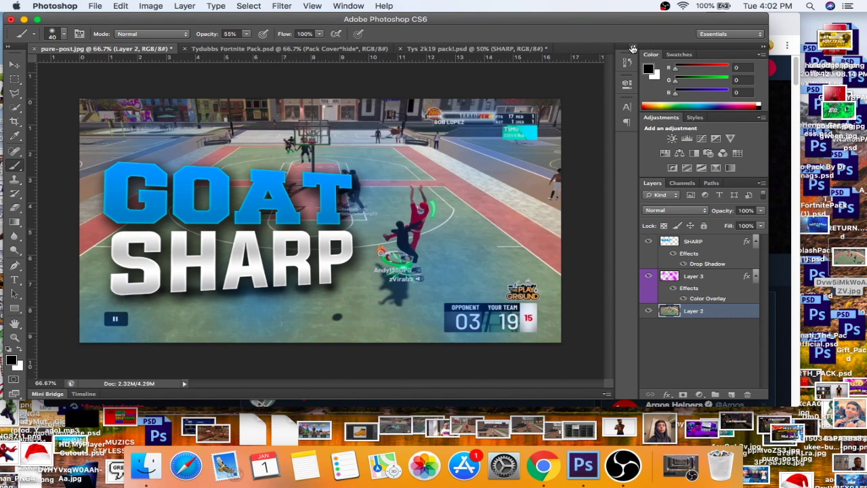
{"action": "left_click", "coordinate": [632, 46]}
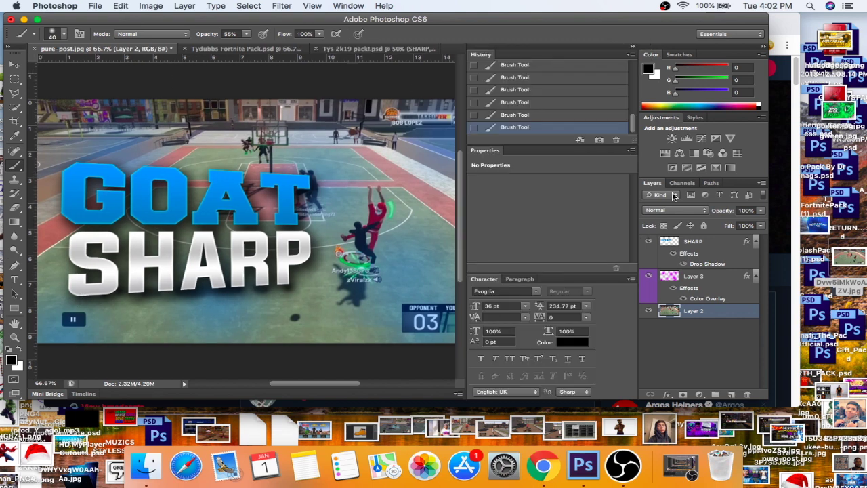
{"action": "left_click", "coordinate": [617, 140]}
{"action": "key", "text": "Return"}
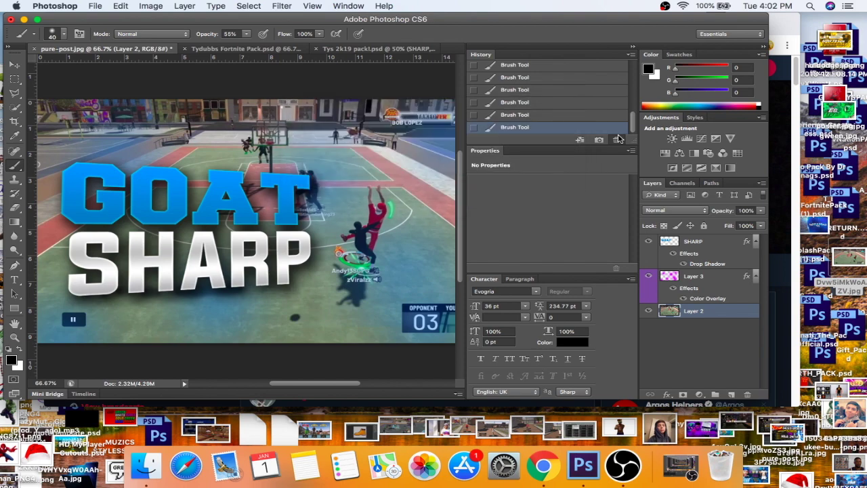
{"action": "left_click", "coordinate": [617, 139]}
{"action": "key", "text": "Return"}
{"action": "left_click", "coordinate": [617, 139]}
{"action": "key", "text": "Return"}
{"action": "left_click", "coordinate": [617, 140]}
{"action": "key", "text": "Return"}
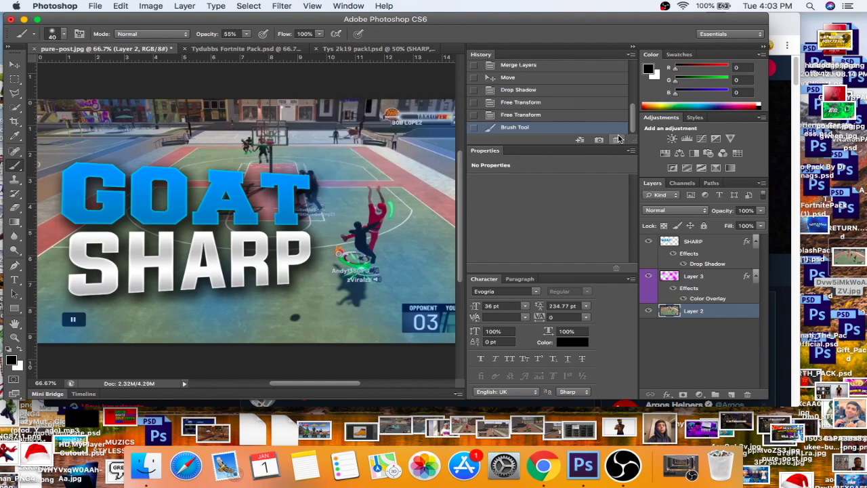
{"action": "left_click", "coordinate": [632, 47]}
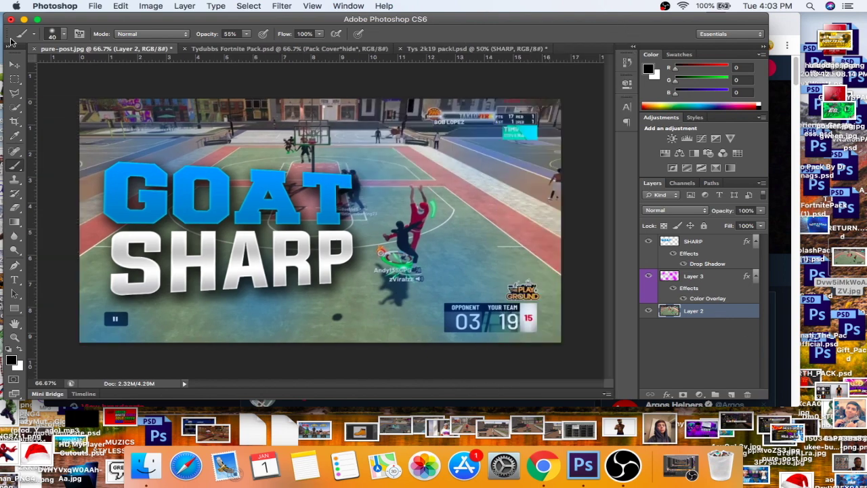
- Adjust the SHARP layer's Drop Shadow to a distance of 30 px, a spread of 18% and a size of 59 px
{"action": "left_click", "coordinate": [15, 64]}
{"action": "right_click", "coordinate": [698, 239]}
{"action": "left_click", "coordinate": [727, 113]}
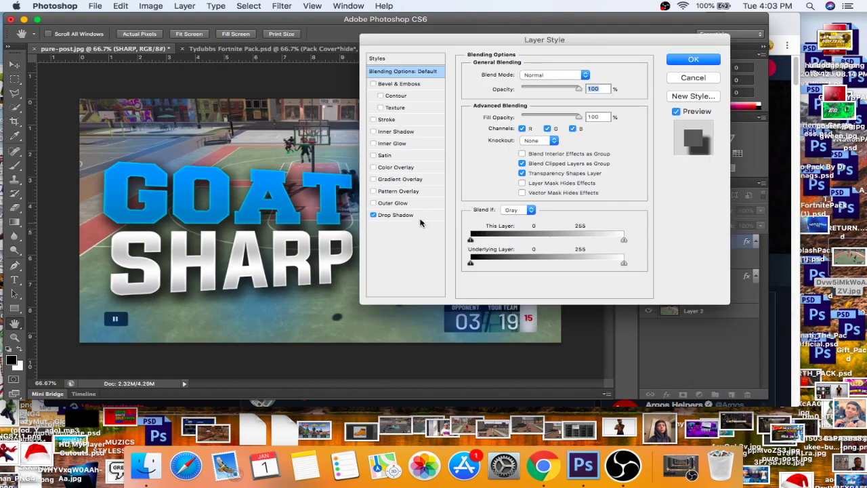
{"action": "left_click", "coordinate": [396, 214]}
{"action": "left_click_drag", "start_coordinate": [540, 128], "coordinate": [526, 131]}
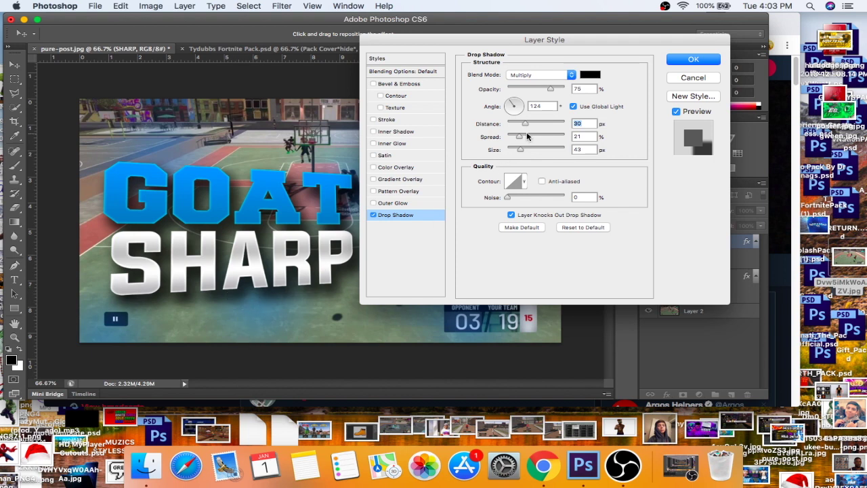
{"action": "left_click", "coordinate": [525, 137]}
{"action": "left_click_drag", "start_coordinate": [521, 150], "coordinate": [530, 150]}
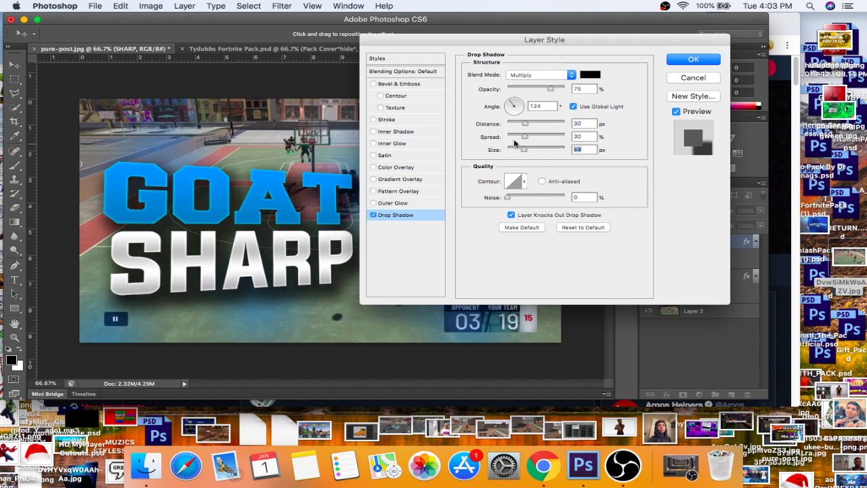
{"action": "left_click", "coordinate": [518, 136]}
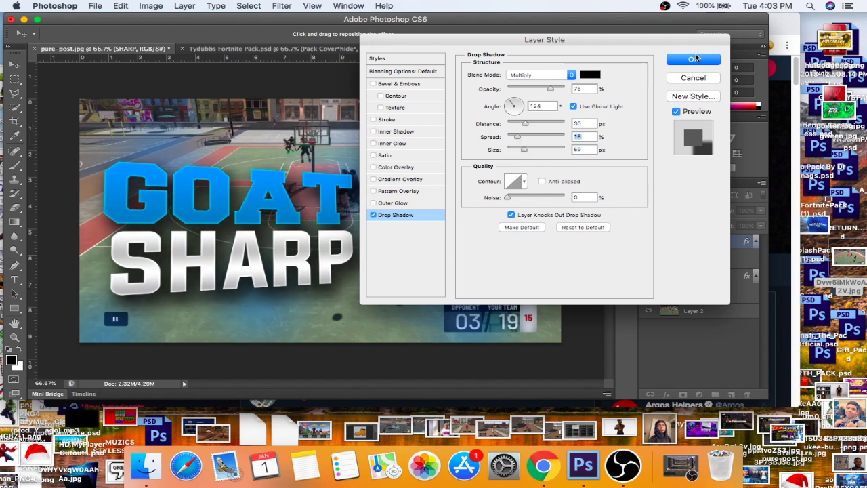
{"action": "left_click", "coordinate": [689, 61]}
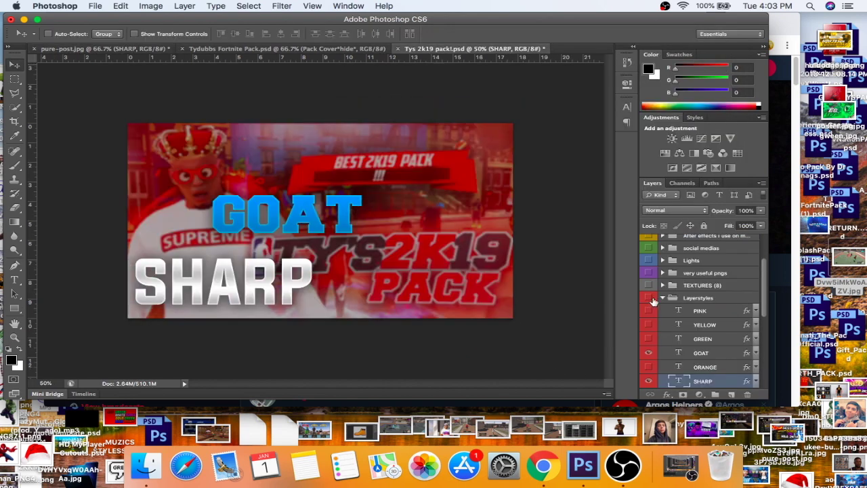
- Hide and collapse the Layerstyles group in Tys 2k19 pack!.psd, and hide Layer 105 near the end of the layer stack
{"action": "left_click", "coordinate": [649, 298]}
{"action": "left_click", "coordinate": [685, 297]}
{"action": "left_click_drag", "start_coordinate": [766, 274], "coordinate": [767, 382]}
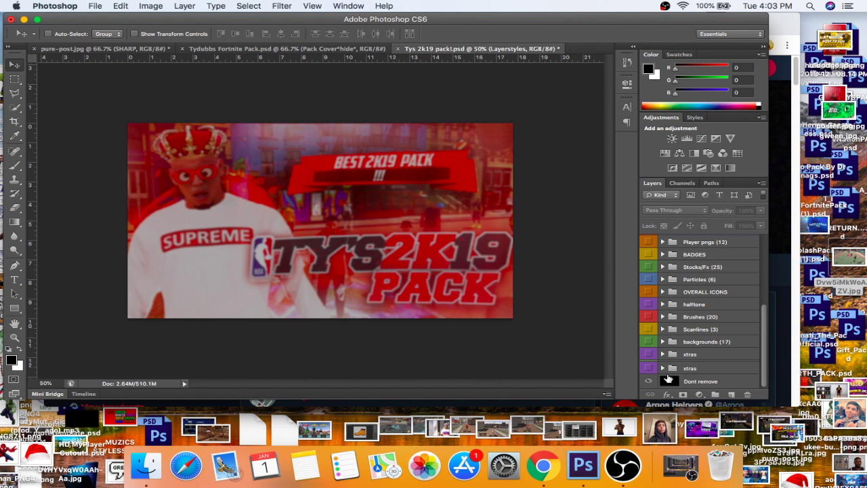
{"action": "left_click", "coordinate": [665, 369]}
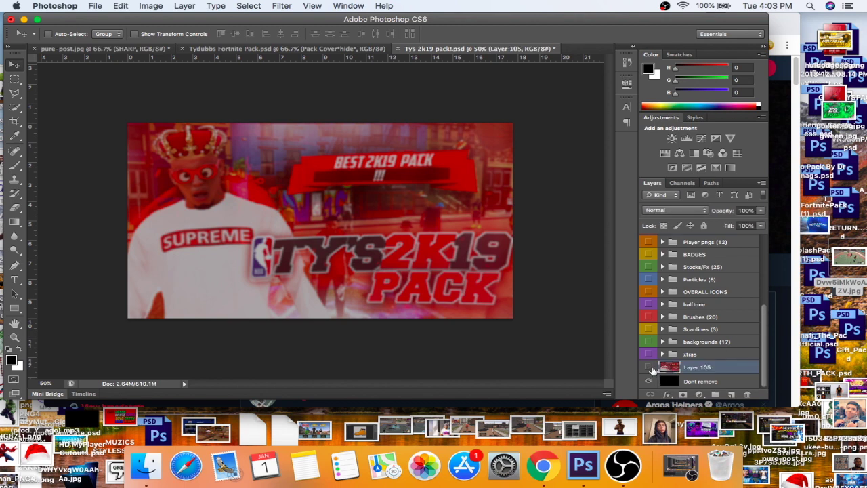
{"action": "left_click", "coordinate": [648, 366]}
- Expand the xtras group and show its deez nutz subgroup to look over the contained layers
{"action": "left_click", "coordinate": [662, 354]}
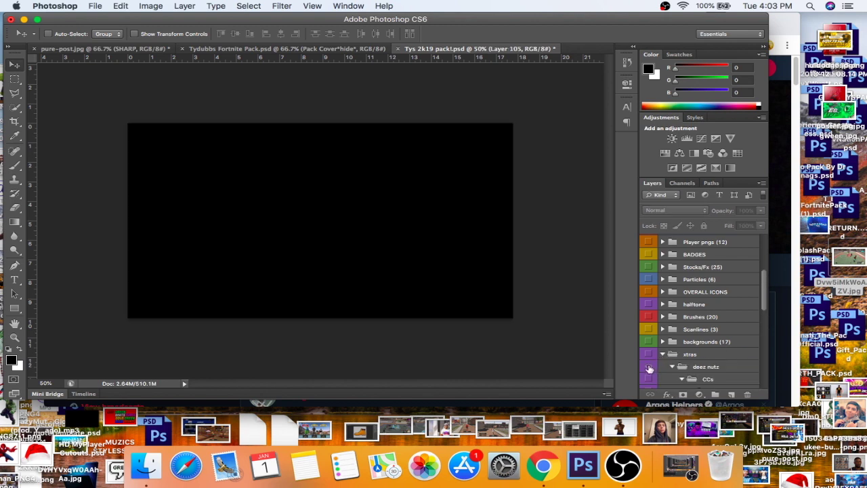
{"action": "left_click", "coordinate": [649, 367]}
{"action": "left_click_drag", "start_coordinate": [762, 293], "coordinate": [770, 381]}
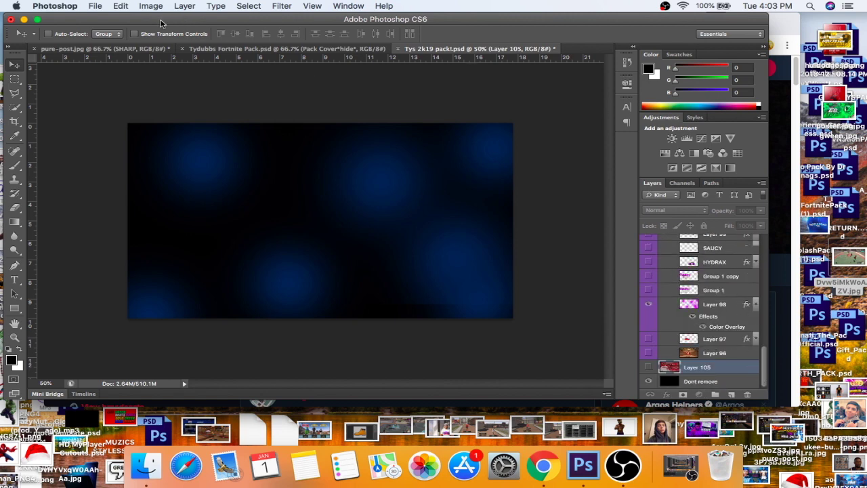
- In pure-post.jpg, duplicate the SHARP layer, place the copy beneath the original and set the copy's opacity to 12%
{"action": "left_click", "coordinate": [102, 49]}
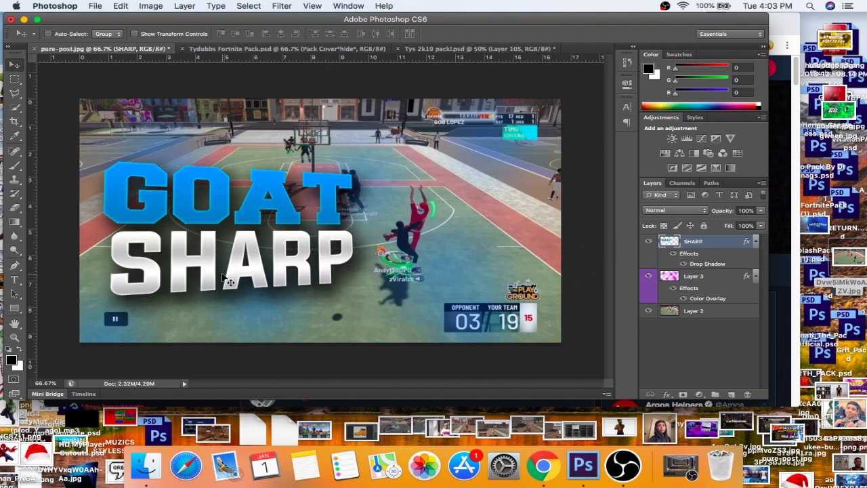
{"action": "key", "text": "super+j"}
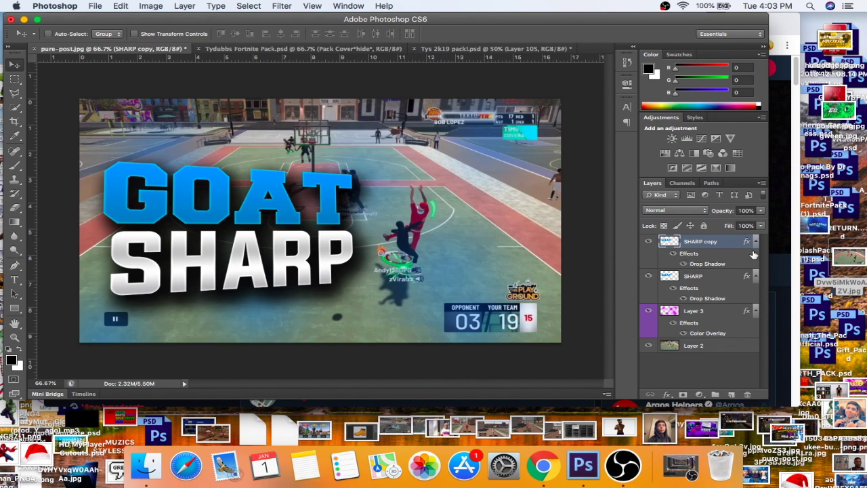
{"action": "left_click_drag", "start_coordinate": [692, 238], "coordinate": [691, 290]}
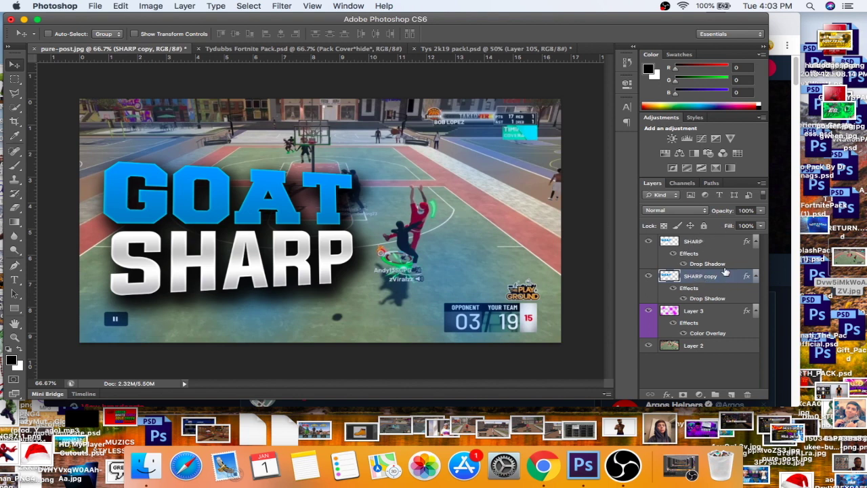
{"action": "left_click", "coordinate": [747, 211]}
{"action": "type", "text": "12"}
{"action": "key", "text": "Return"}
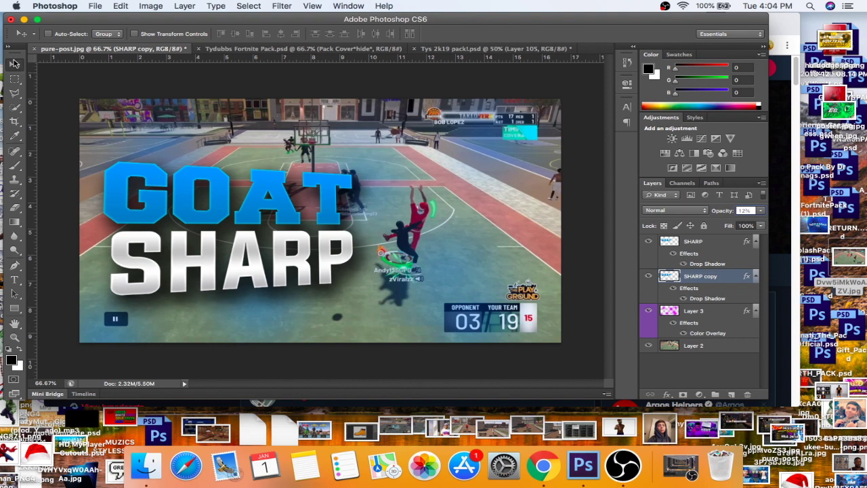
- Free Transform the SHARP copy layer, setting its Y position to 354.50 px and its X position to 360.50 px
{"action": "key", "text": "super+t"}
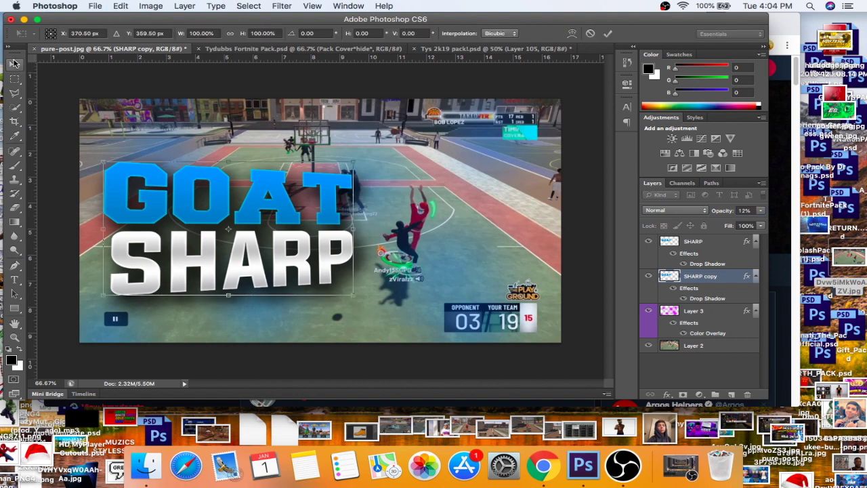
{"action": "left_click", "coordinate": [152, 34]}
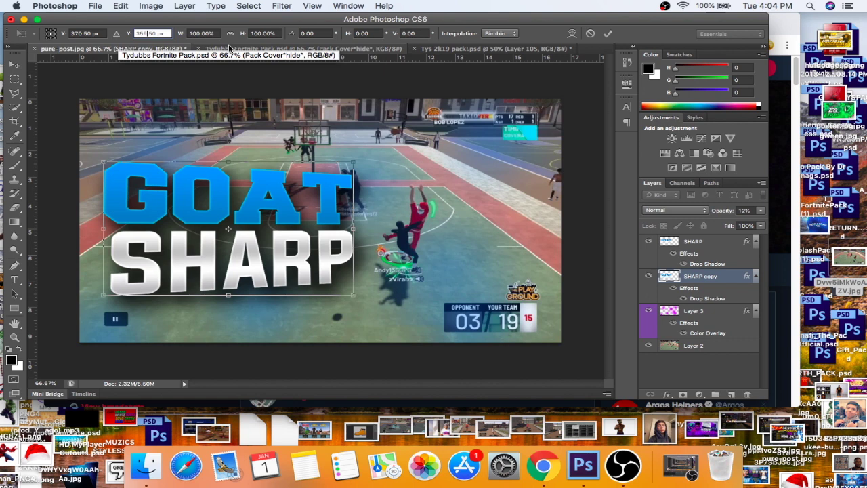
{"action": "type", "text": "4"}
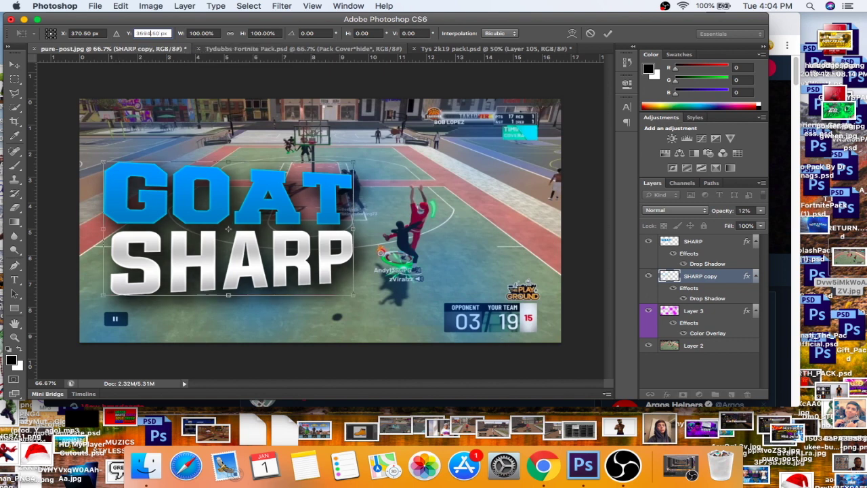
{"action": "key", "text": "BackSpace"}
{"action": "type", "text": "4"}
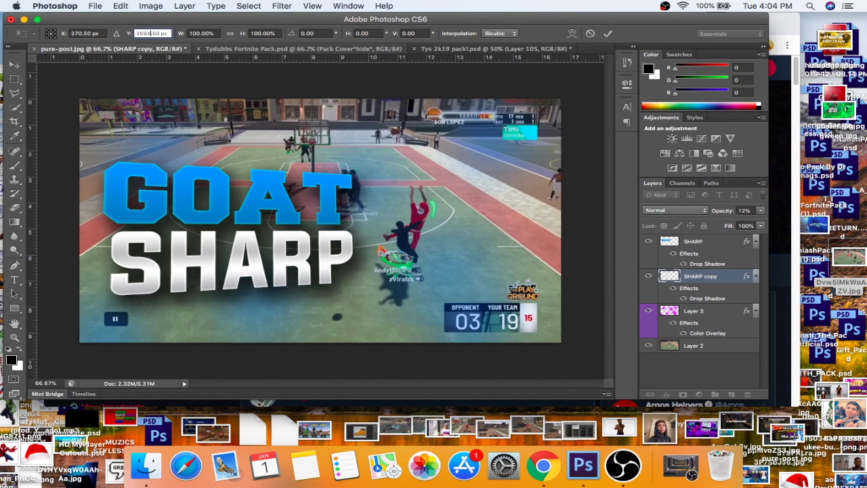
{"action": "key", "text": "BackSpace"}
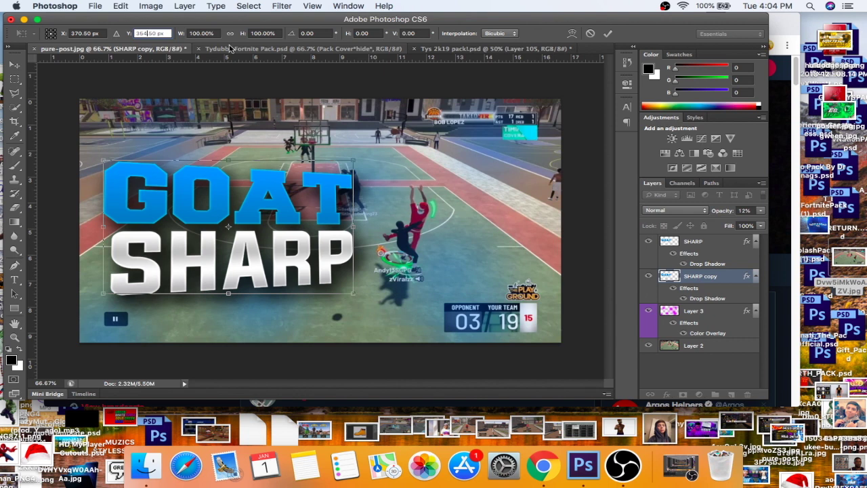
{"action": "left_click", "coordinate": [81, 33]}
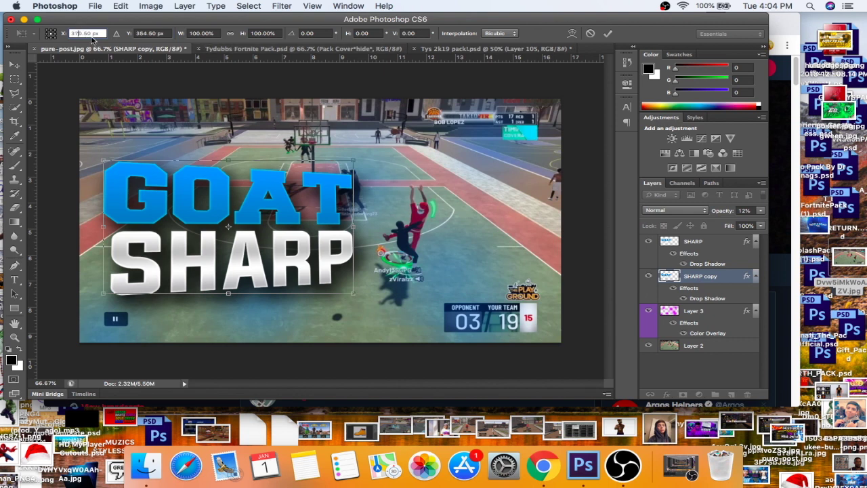
{"action": "key", "text": "BackSpace"}
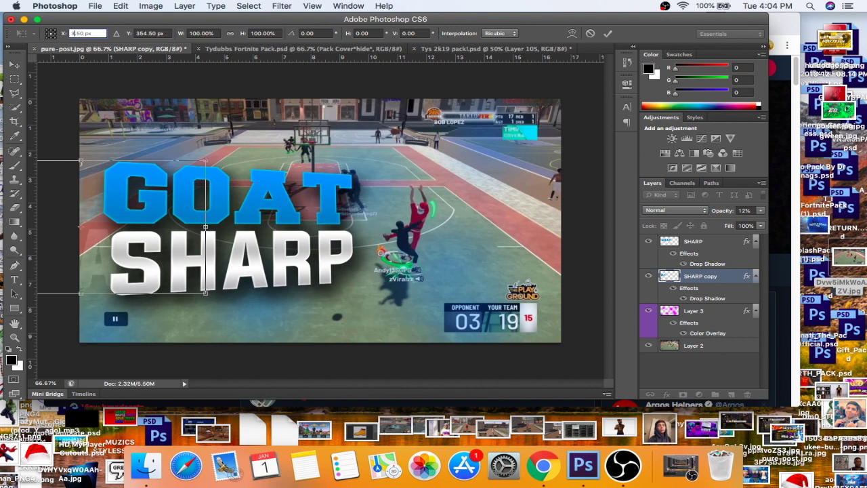
{"action": "type", "text": "65."}
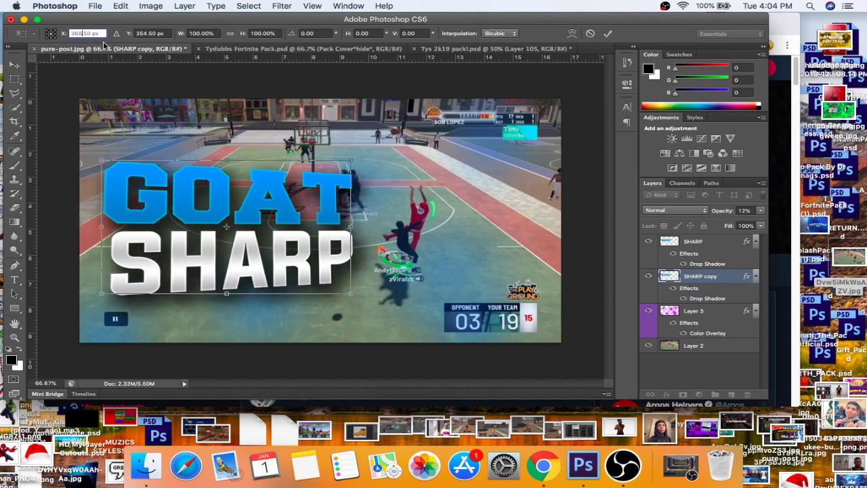
{"action": "key", "text": "BackSpace"}
{"action": "type", "text": "0"}
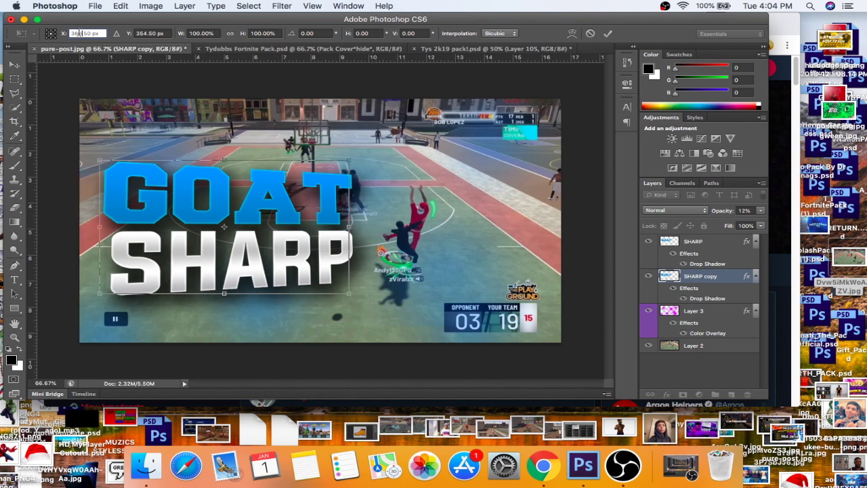
- Set the SHARP copy's Y position to 350 px and apply the transform
{"action": "left_click", "coordinate": [145, 33]}
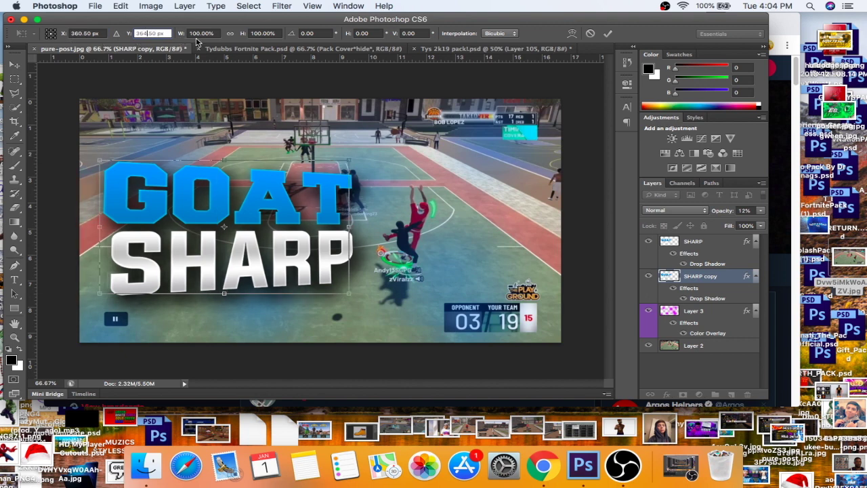
{"action": "key", "text": "BackSpace"}
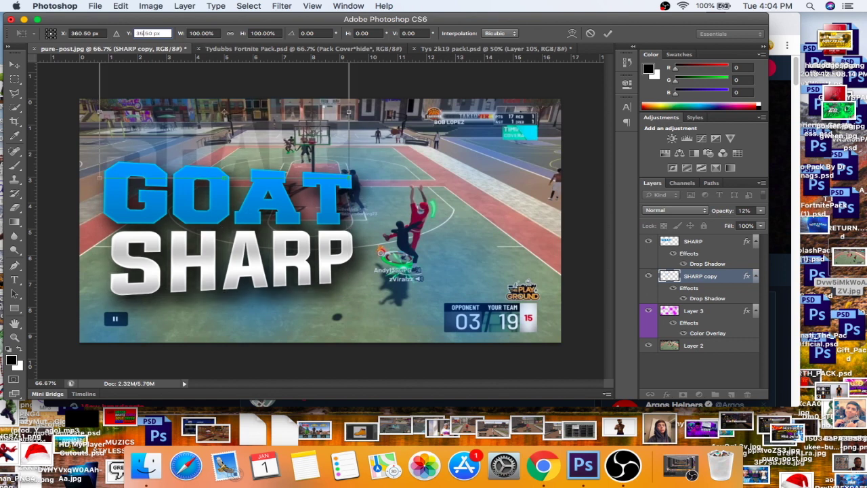
{"action": "key", "text": "BackSpace"}
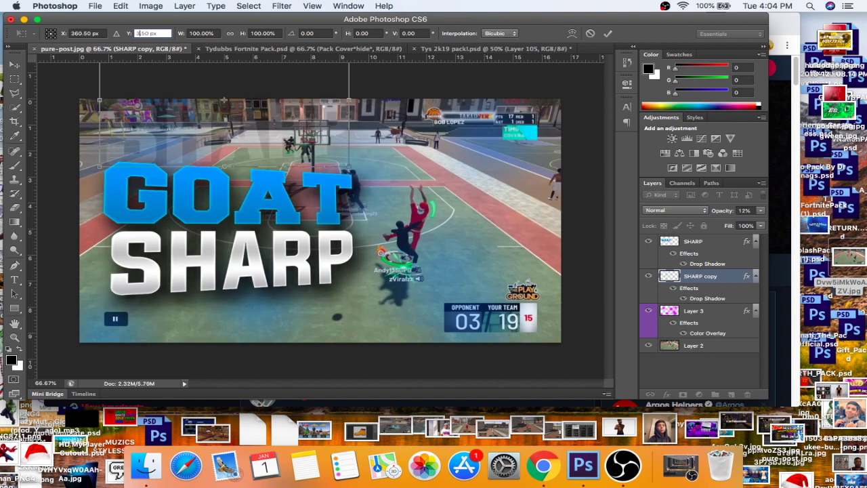
{"action": "type", "text": "50"}
{"action": "key", "text": "Return"}
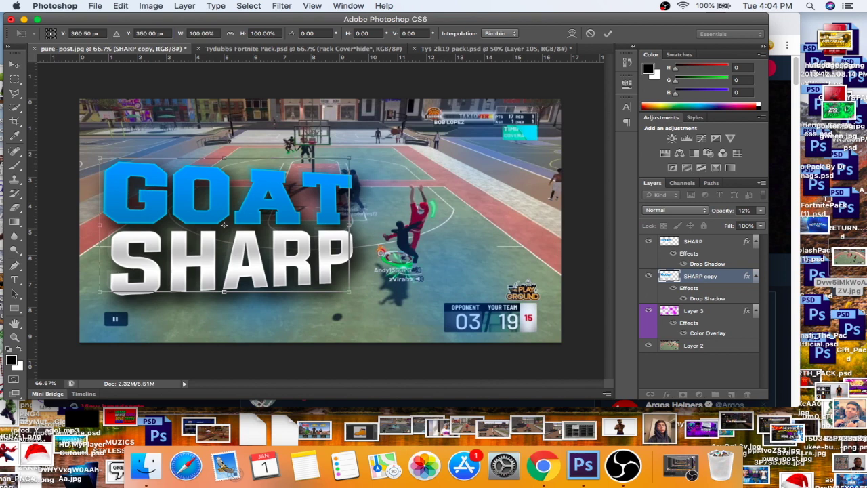
{"action": "key", "text": "Return"}
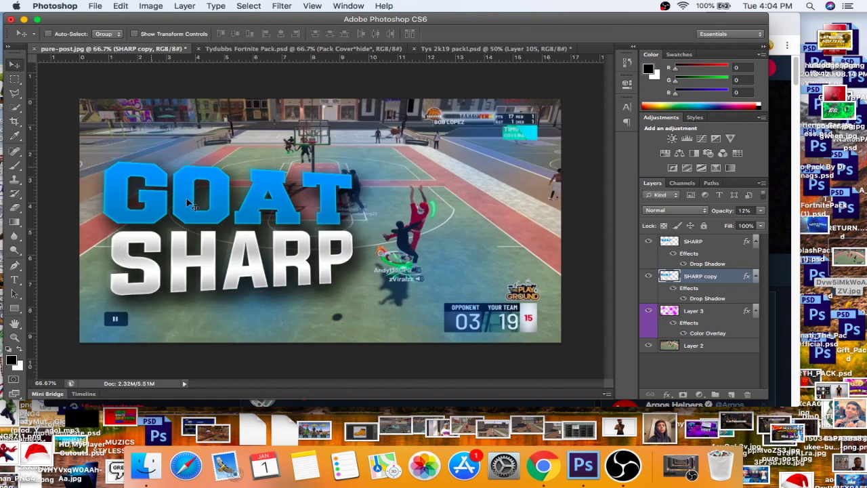
- Toggle the SHARP copy layer off and on to check the offset duplicate behind the title
{"action": "left_click", "coordinate": [649, 277]}
{"action": "left_click", "coordinate": [649, 277]}
{"action": "left_click", "coordinate": [471, 49]}
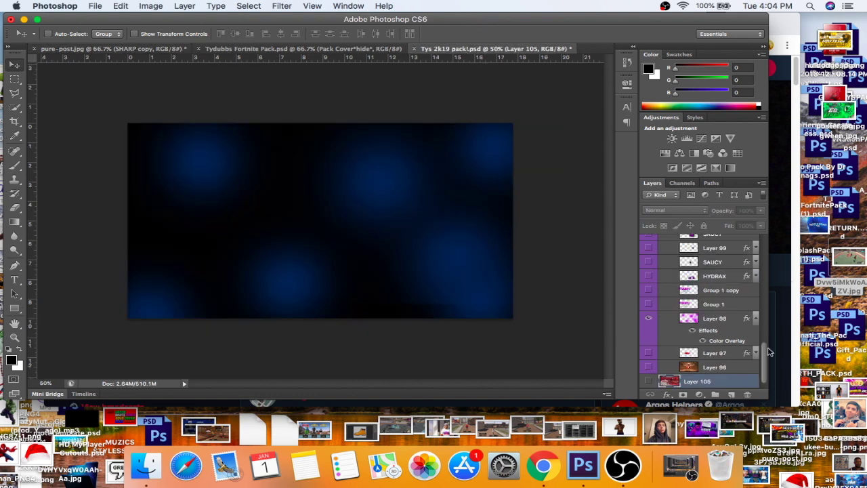
{"action": "scroll", "coordinate": [745, 305], "scroll_direction": "up", "scroll_amount": 5}
{"action": "left_click", "coordinate": [112, 49]}
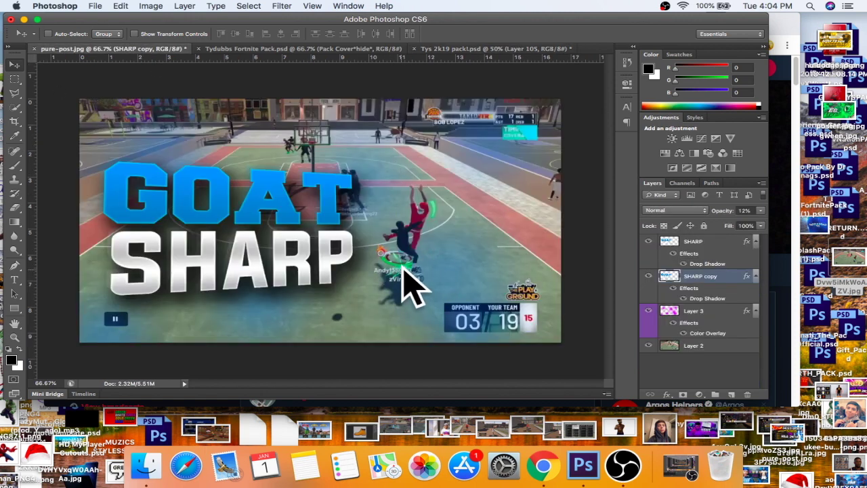
- Switch to the Tys 2k19 pack document, then hide and collapse the xtras group
{"action": "left_click", "coordinate": [474, 49]}
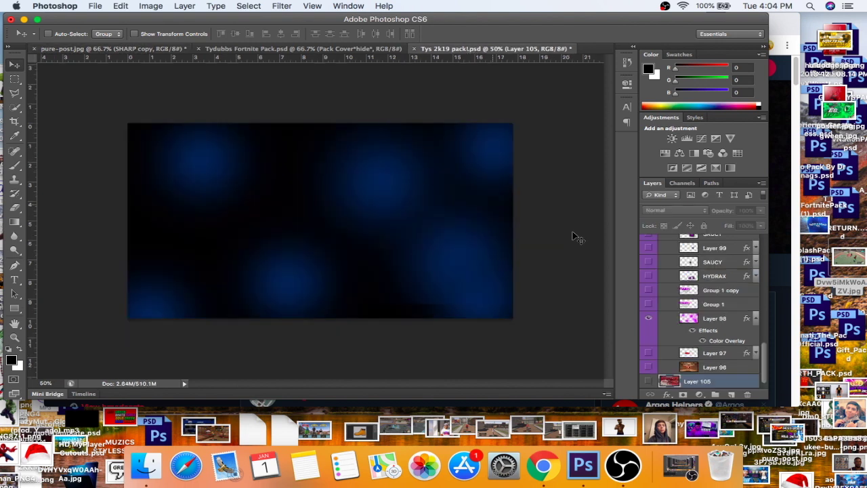
{"action": "left_click_drag", "start_coordinate": [763, 353], "coordinate": [759, 289]}
{"action": "left_click", "coordinate": [649, 327]}
{"action": "left_click", "coordinate": [663, 326]}
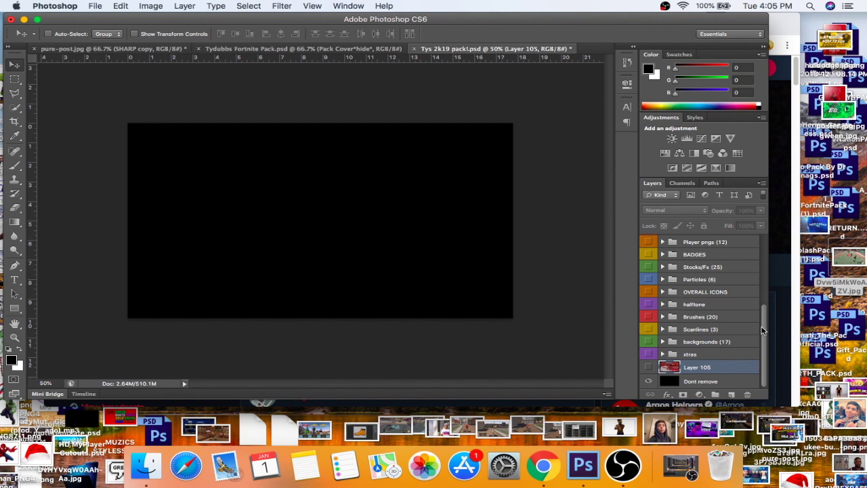
- Expand the Stocks/Fx (25) group and make it visible to preview its blue swirl effect
{"action": "scroll", "coordinate": [745, 312], "scroll_direction": "up", "scroll_amount": 1}
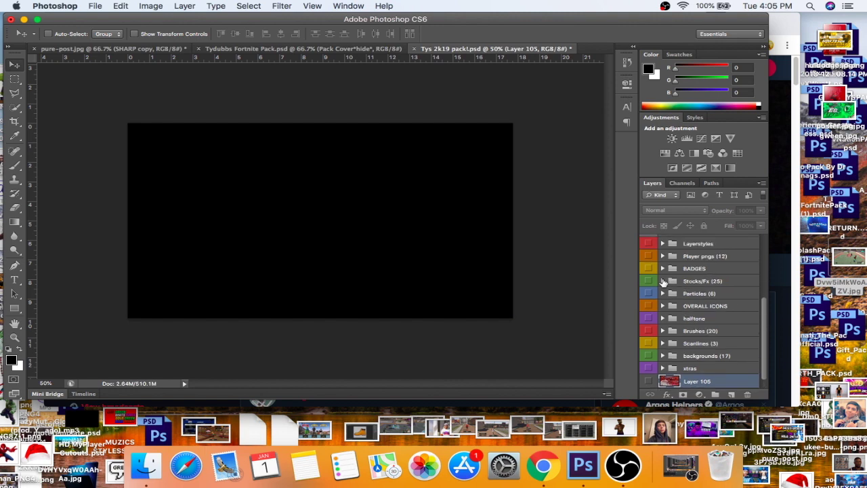
{"action": "left_click", "coordinate": [663, 280]}
{"action": "left_click", "coordinate": [649, 281]}
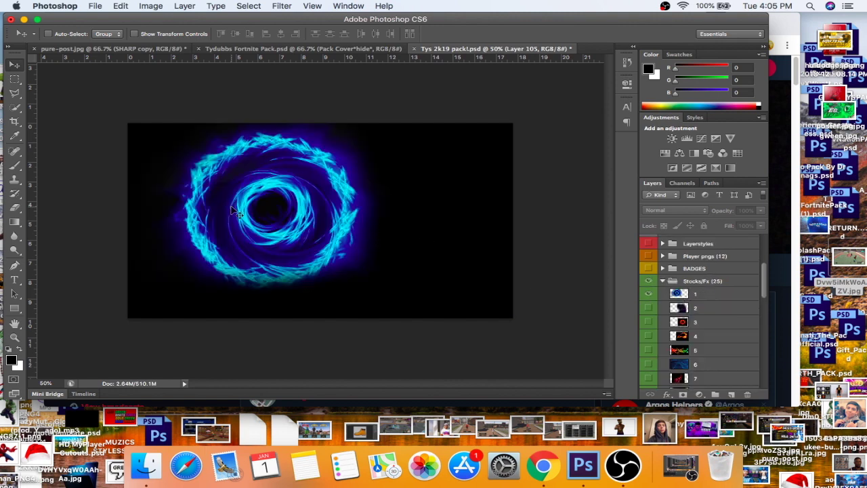
{"action": "left_click_drag", "start_coordinate": [248, 211], "coordinate": [276, 224]}
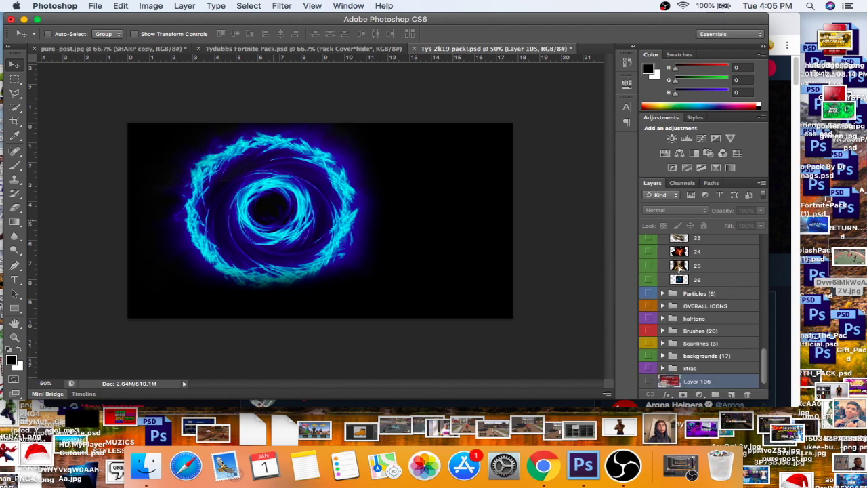
- Copy the blue swirl layer 1 from the Stocks/Fx group into pure-post.jpg and position it around the two central players
{"action": "left_click_drag", "start_coordinate": [763, 369], "coordinate": [752, 277]}
{"action": "left_click", "coordinate": [705, 295]}
{"action": "left_click_drag", "start_coordinate": [256, 193], "coordinate": [99, 79]}
{"action": "left_click", "coordinate": [112, 48]}
{"action": "left_click_drag", "start_coordinate": [405, 200], "coordinate": [405, 250]}
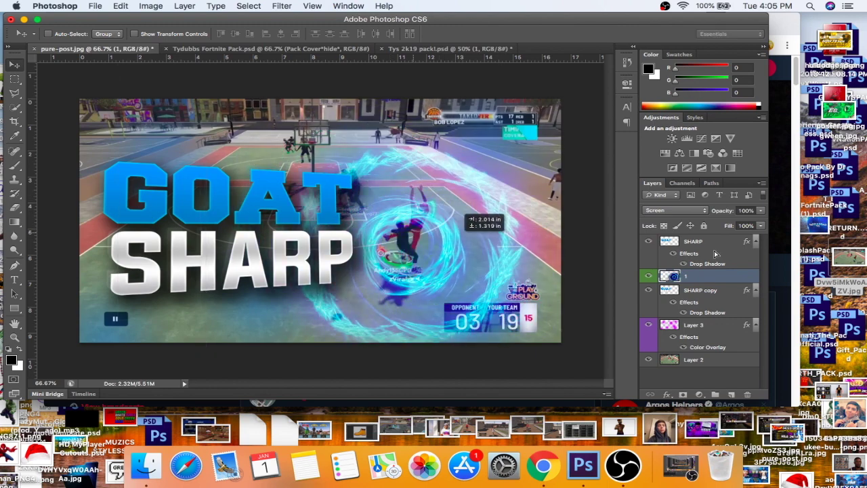
- Hide the blue swirl layer 1 and make Layer 2, the gameplay screenshot, the active layer
{"action": "left_click", "coordinate": [649, 276]}
{"action": "left_click", "coordinate": [692, 363]}
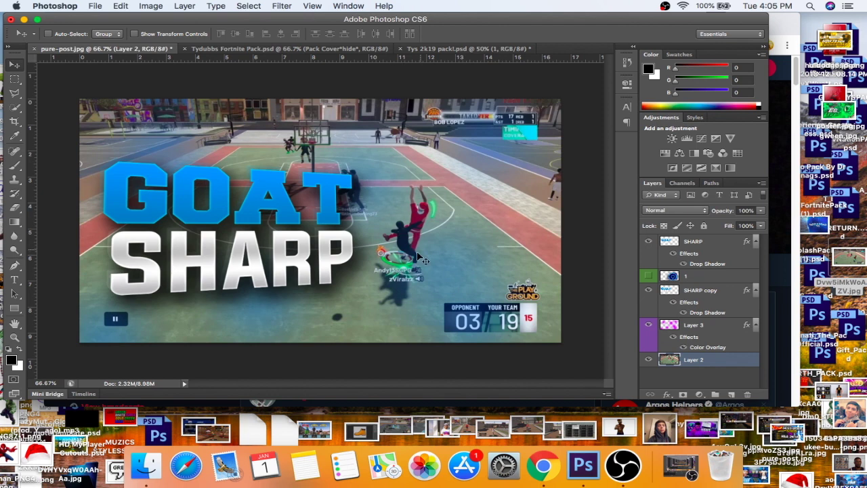
{"action": "left_click", "coordinate": [645, 277]}
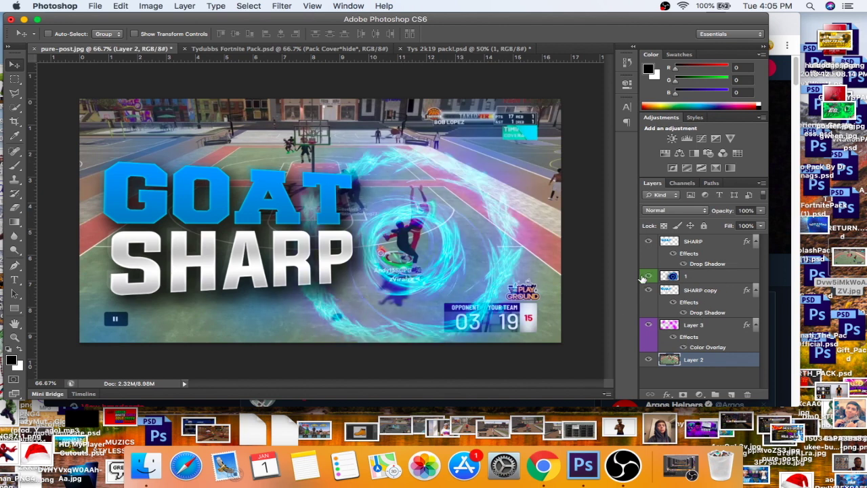
{"action": "left_click", "coordinate": [645, 277]}
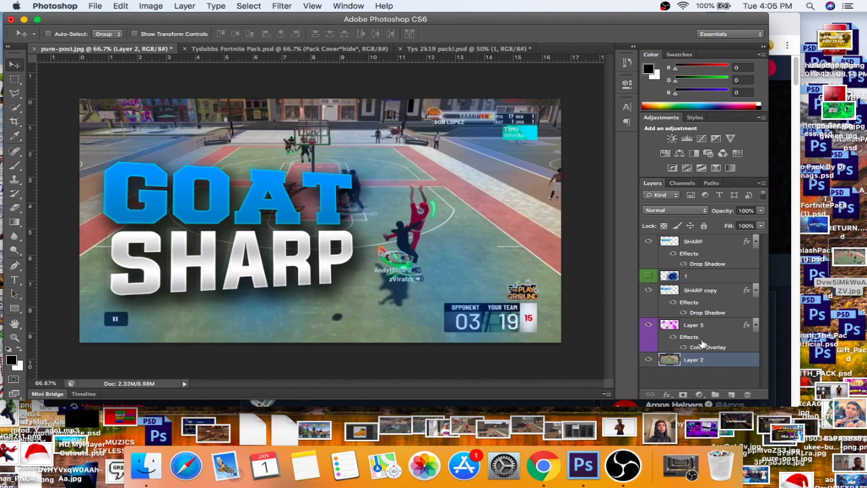
- With the Quick Selection tool at brush size 5, select the red player's arms, head and torso, excluding the gap between the raised arms
{"action": "left_click", "coordinate": [14, 337]}
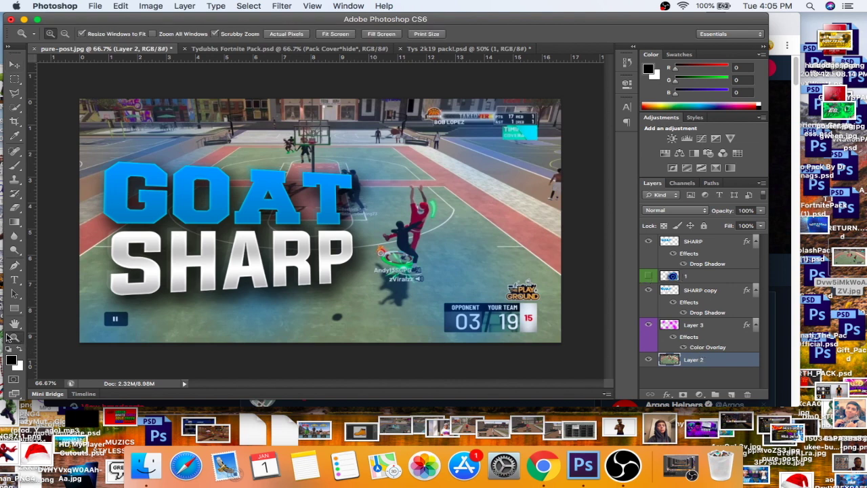
{"action": "left_click", "coordinate": [48, 35]}
{"action": "left_click_drag", "start_coordinate": [410, 226], "coordinate": [411, 222]}
{"action": "scroll", "coordinate": [534, 240], "scroll_direction": "down", "scroll_amount": 1}
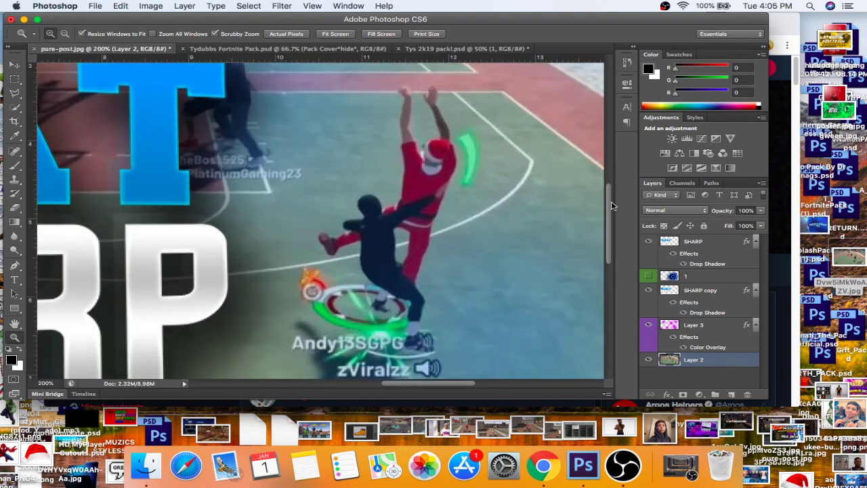
{"action": "left_click", "coordinate": [455, 214]}
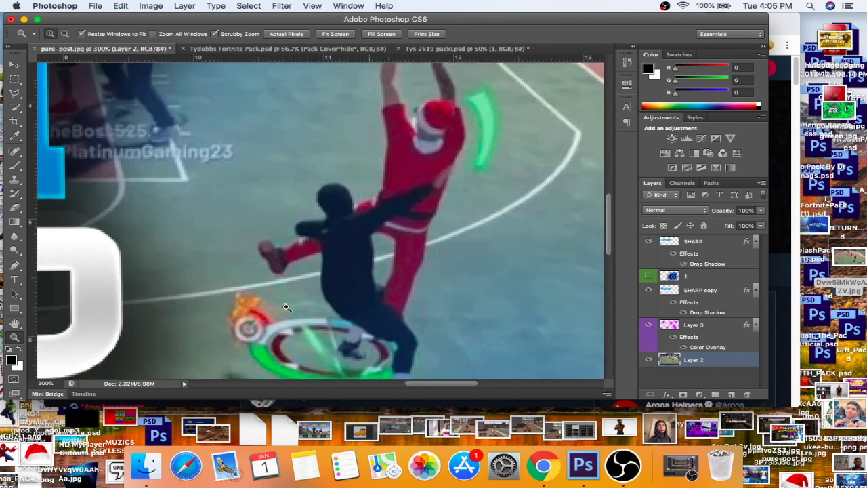
{"action": "left_click", "coordinate": [431, 173], "text": "alt"}
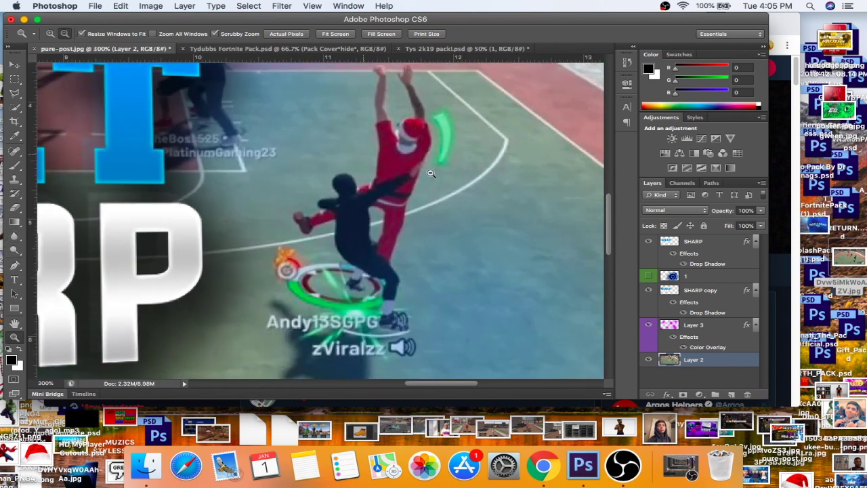
{"action": "left_click_drag", "start_coordinate": [611, 213], "coordinate": [611, 211]}
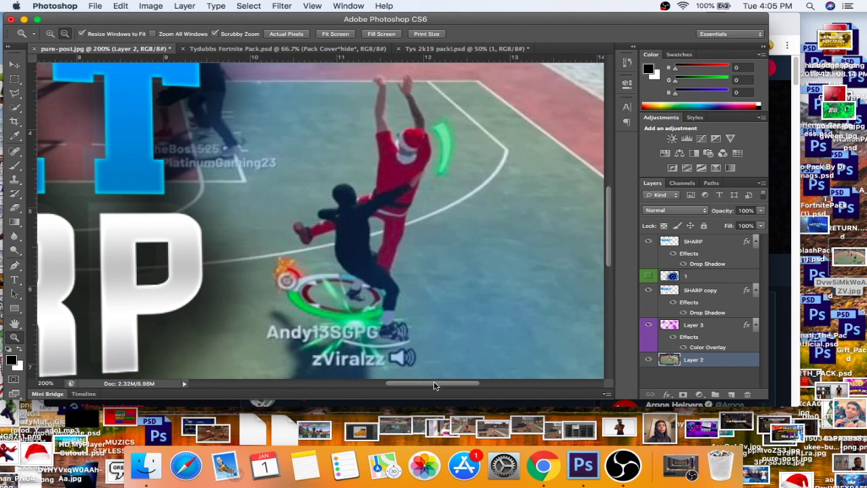
{"action": "left_click", "coordinate": [16, 108]}
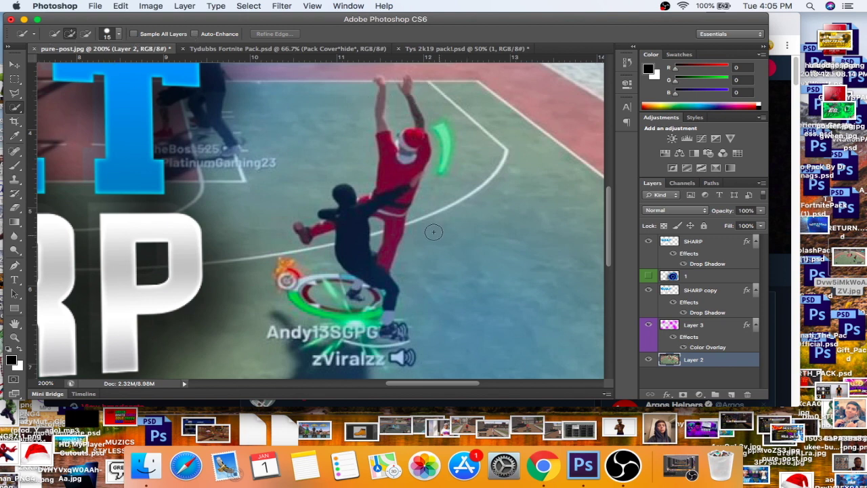
{"action": "key", "text": "bracketleft"}
{"action": "key", "text": "bracketleft"}
{"action": "left_click", "coordinate": [16, 341]}
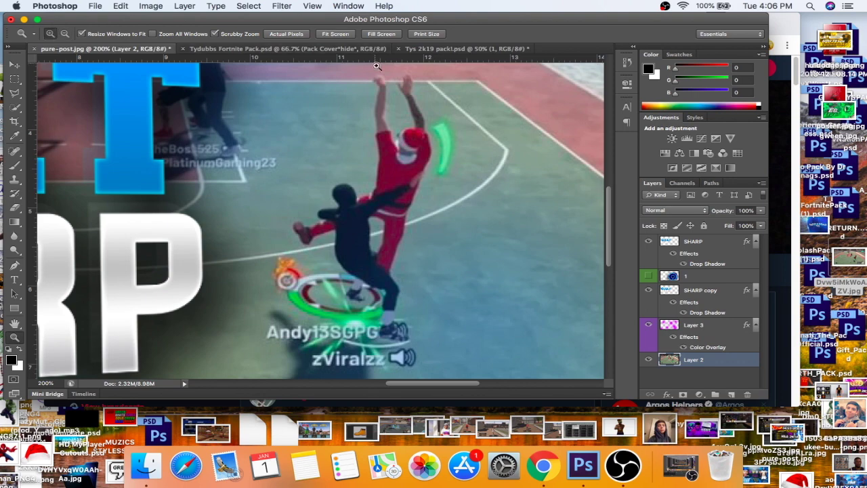
{"action": "left_click", "coordinate": [383, 76]}
{"action": "left_click", "coordinate": [398, 80]}
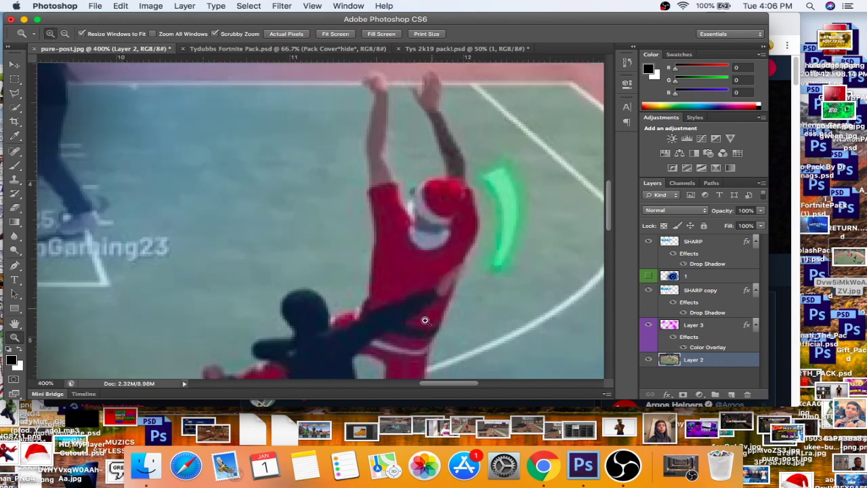
{"action": "left_click", "coordinate": [397, 73]}
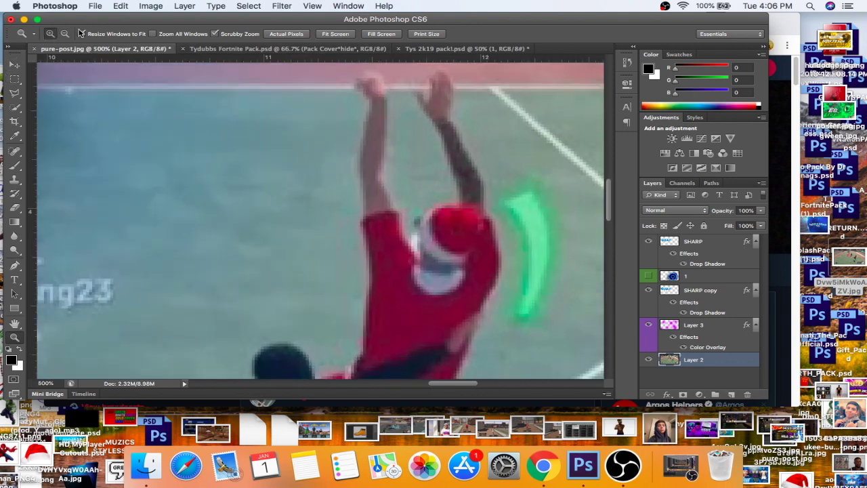
{"action": "left_click", "coordinate": [274, 113], "text": "alt"}
{"action": "left_click", "coordinate": [15, 107]}
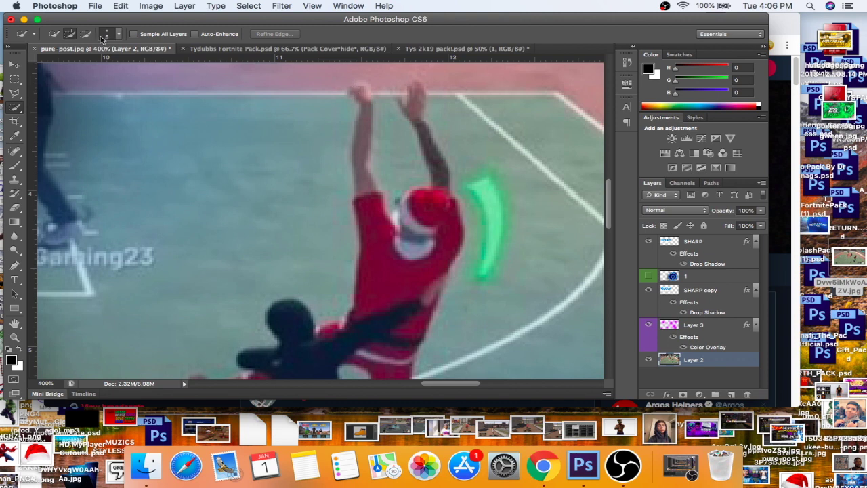
{"action": "mouse_move", "coordinate": [359, 90]}
{"action": "left_mouse_down"}
{"action": "mouse_move", "coordinate": [366, 137]}
{"action": "mouse_move", "coordinate": [347, 153]}
{"action": "mouse_move", "coordinate": [358, 149]}
{"action": "mouse_move", "coordinate": [372, 216]}
{"action": "mouse_move", "coordinate": [395, 241]}
{"action": "mouse_move", "coordinate": [407, 228]}
{"action": "mouse_move", "coordinate": [402, 202]}
{"action": "mouse_move", "coordinate": [430, 199]}
{"action": "mouse_move", "coordinate": [440, 176]}
{"action": "mouse_move", "coordinate": [412, 74]}
{"action": "mouse_move", "coordinate": [415, 99]}
{"action": "left_mouse_up"}
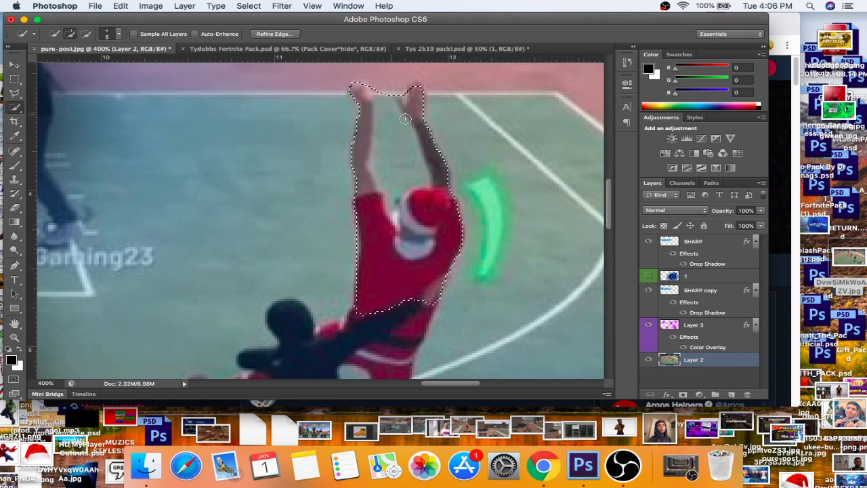
{"action": "left_click", "coordinate": [84, 34]}
{"action": "mouse_move", "coordinate": [372, 105]}
{"action": "left_mouse_down"}
{"action": "mouse_move", "coordinate": [393, 111]}
{"action": "mouse_move", "coordinate": [383, 108]}
{"action": "mouse_move", "coordinate": [382, 94]}
{"action": "mouse_move", "coordinate": [433, 133]}
{"action": "left_mouse_up"}
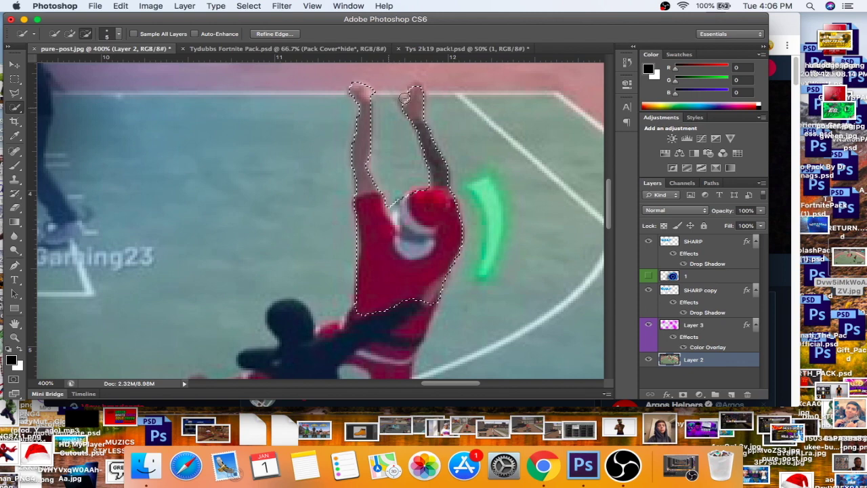
- Extend the selection over the dark player's body and the red player's standing leg, subtracting the court gap between them
{"action": "left_click_drag", "start_coordinate": [608, 191], "coordinate": [610, 213]}
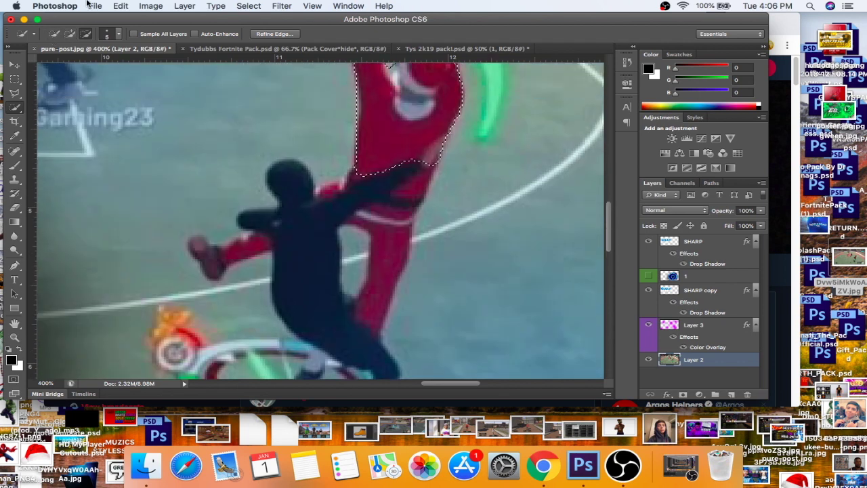
{"action": "left_click", "coordinate": [70, 34]}
{"action": "mouse_move", "coordinate": [374, 180]}
{"action": "left_mouse_down"}
{"action": "mouse_move", "coordinate": [333, 189]}
{"action": "mouse_move", "coordinate": [292, 273]}
{"action": "mouse_move", "coordinate": [378, 252]}
{"action": "mouse_move", "coordinate": [308, 251]}
{"action": "mouse_move", "coordinate": [326, 268]}
{"action": "left_mouse_up"}
{"action": "left_click", "coordinate": [86, 34]}
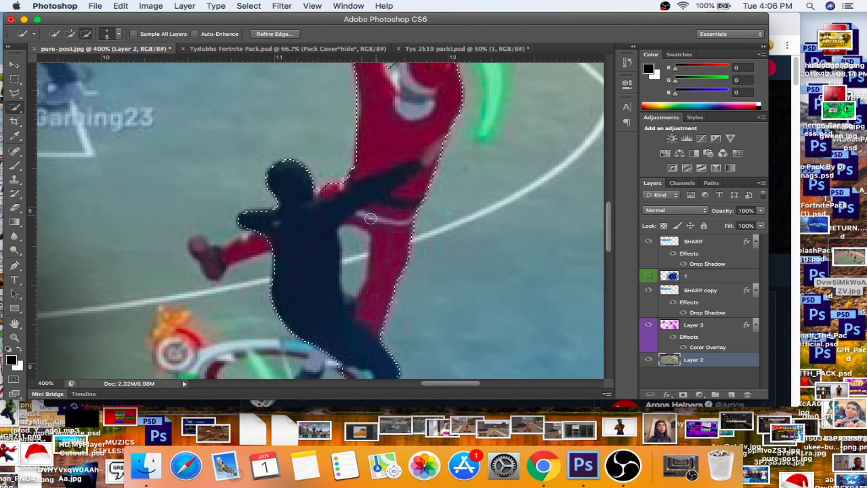
{"action": "left_click", "coordinate": [354, 256]}
{"action": "left_click_drag", "start_coordinate": [353, 256], "coordinate": [350, 297]}
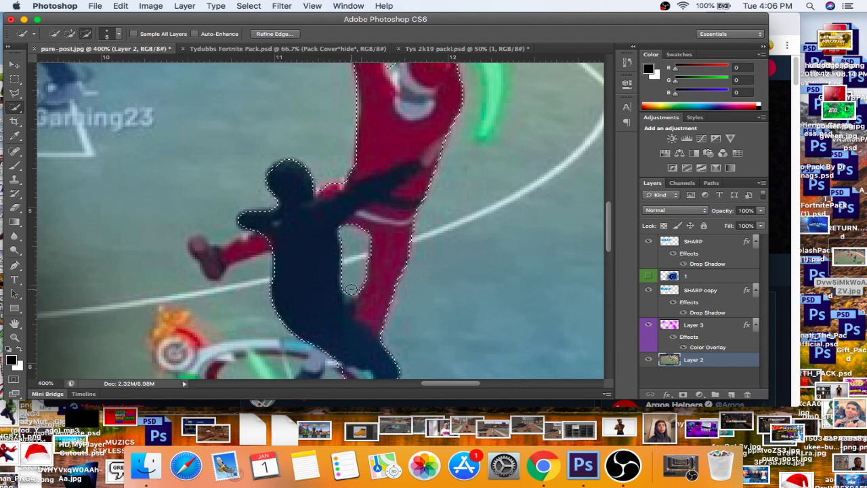
- Add the red player's kicked-back leg and the dark player's feet and shoes to the selection
{"action": "left_click", "coordinate": [70, 34]}
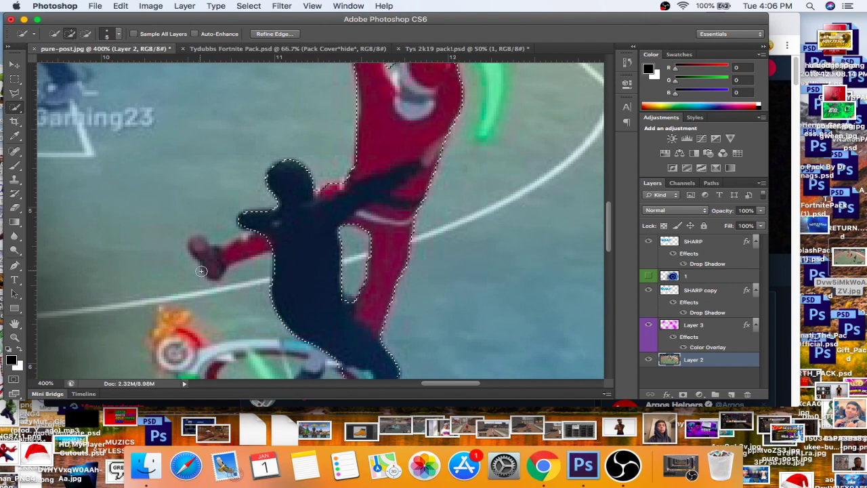
{"action": "mouse_move", "coordinate": [233, 251]}
{"action": "left_mouse_down"}
{"action": "mouse_move", "coordinate": [260, 239]}
{"action": "mouse_move", "coordinate": [199, 249]}
{"action": "left_mouse_up"}
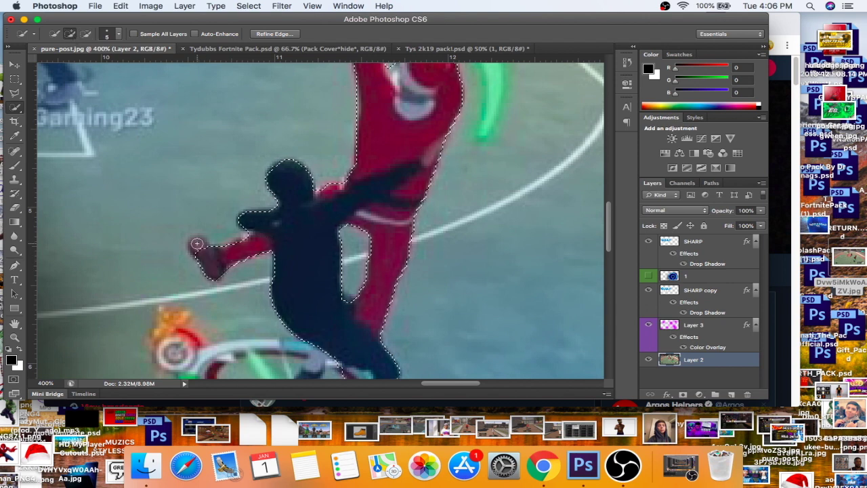
{"action": "left_click_drag", "start_coordinate": [607, 216], "coordinate": [614, 240]}
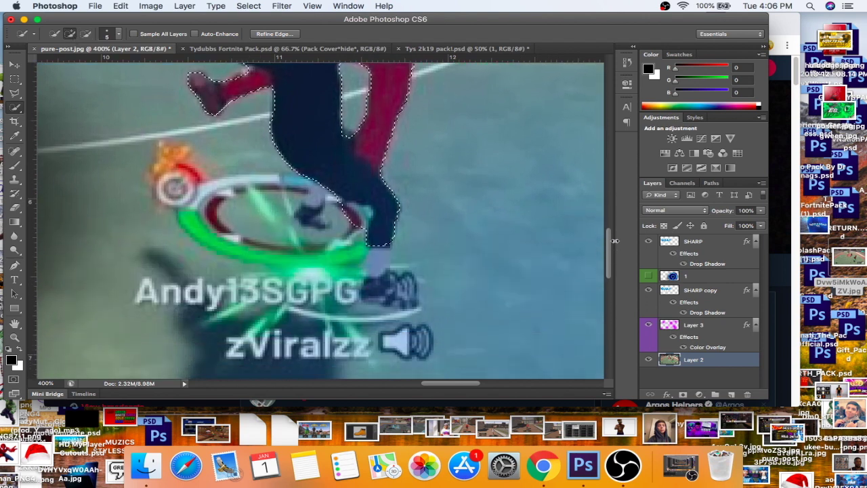
{"action": "mouse_move", "coordinate": [401, 271]}
{"action": "left_mouse_down"}
{"action": "mouse_move", "coordinate": [384, 292]}
{"action": "mouse_move", "coordinate": [380, 243]}
{"action": "mouse_move", "coordinate": [322, 194]}
{"action": "mouse_move", "coordinate": [314, 214]}
{"action": "mouse_move", "coordinate": [293, 193]}
{"action": "left_mouse_up"}
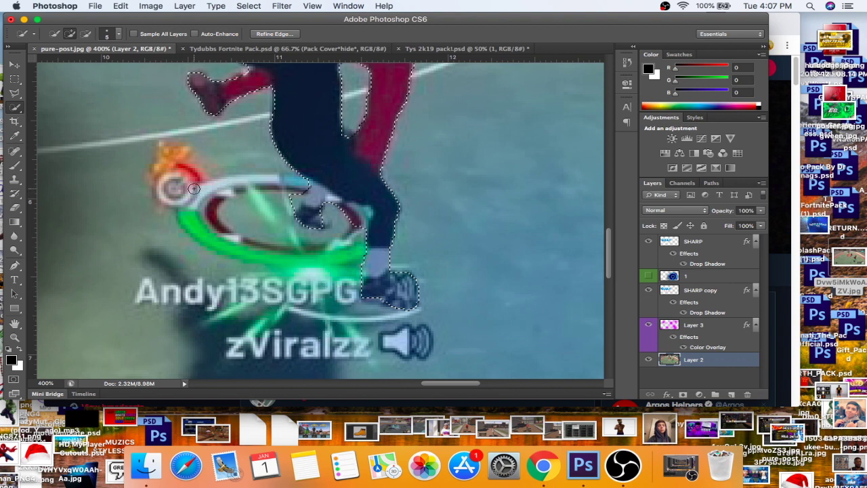
- Add the green and white ring under the players to the selection and subtract the court area inside it
{"action": "mouse_move", "coordinate": [205, 189]}
{"action": "left_mouse_down"}
{"action": "mouse_move", "coordinate": [293, 181]}
{"action": "mouse_move", "coordinate": [344, 200]}
{"action": "mouse_move", "coordinate": [362, 239]}
{"action": "mouse_move", "coordinate": [336, 254]}
{"action": "mouse_move", "coordinate": [232, 248]}
{"action": "mouse_move", "coordinate": [153, 174]}
{"action": "left_mouse_up"}
{"action": "left_click", "coordinate": [85, 34]}
{"action": "mouse_move", "coordinate": [232, 210]}
{"action": "left_mouse_down"}
{"action": "mouse_move", "coordinate": [240, 232]}
{"action": "mouse_move", "coordinate": [340, 229]}
{"action": "mouse_move", "coordinate": [324, 234]}
{"action": "left_mouse_up"}
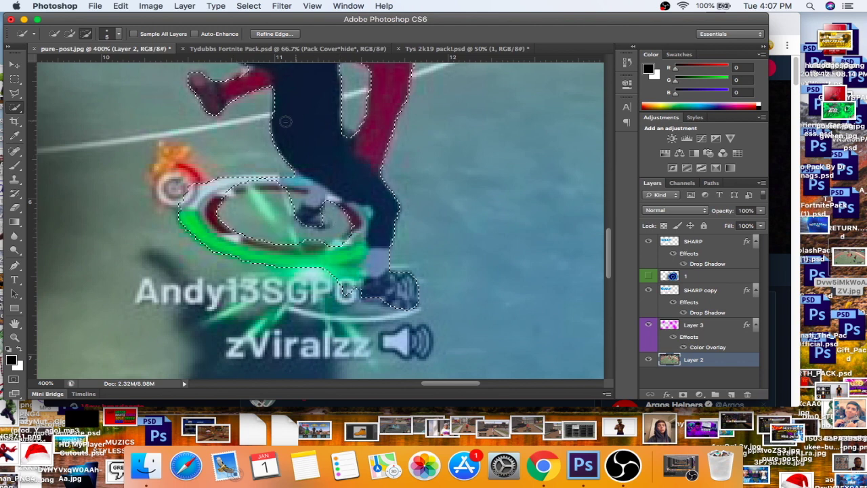
- Move the selected players and ring from Layer 2 onto a new layer using Layer Via Cut
{"action": "right_click", "coordinate": [309, 136]}
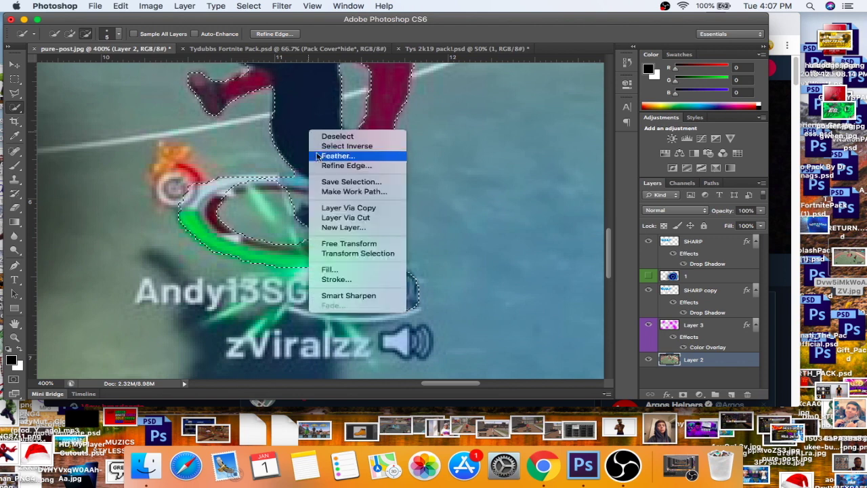
{"action": "left_click", "coordinate": [347, 218]}
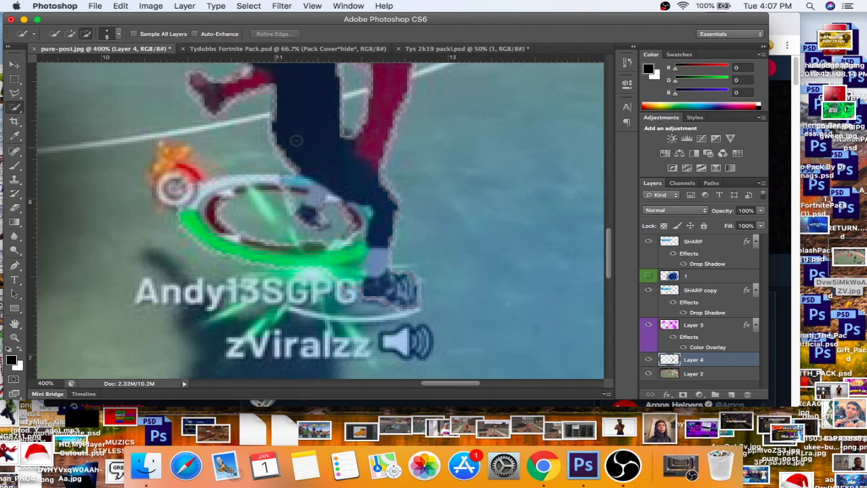
{"action": "left_click", "coordinate": [14, 337]}
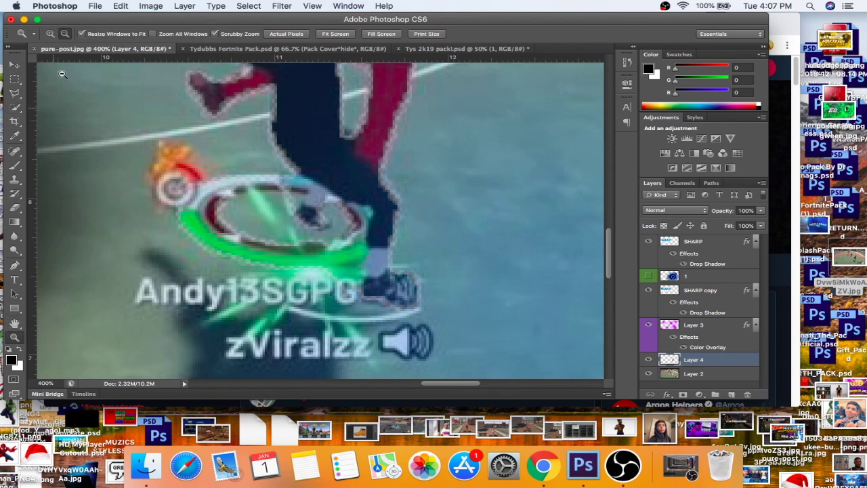
{"action": "left_click", "coordinate": [223, 145], "text": "alt"}
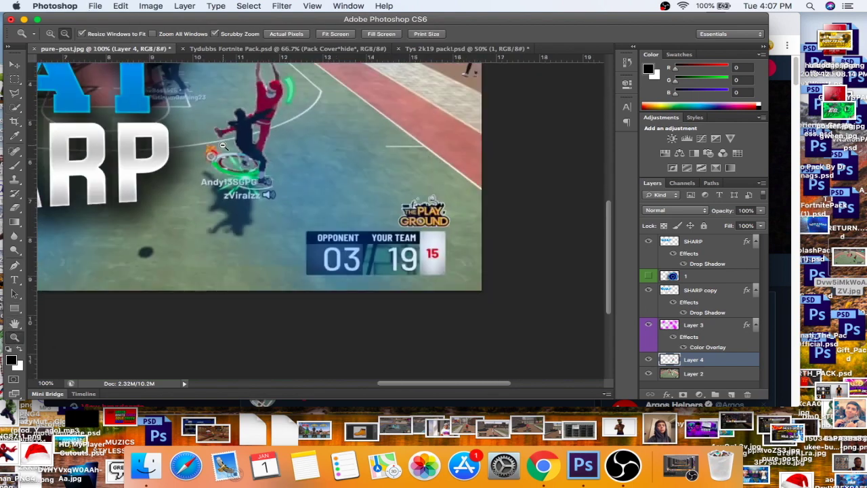
- Turn on the visibility of the blue swirl layer 1 over the full thumbnail
{"action": "left_click", "coordinate": [222, 145], "text": "alt"}
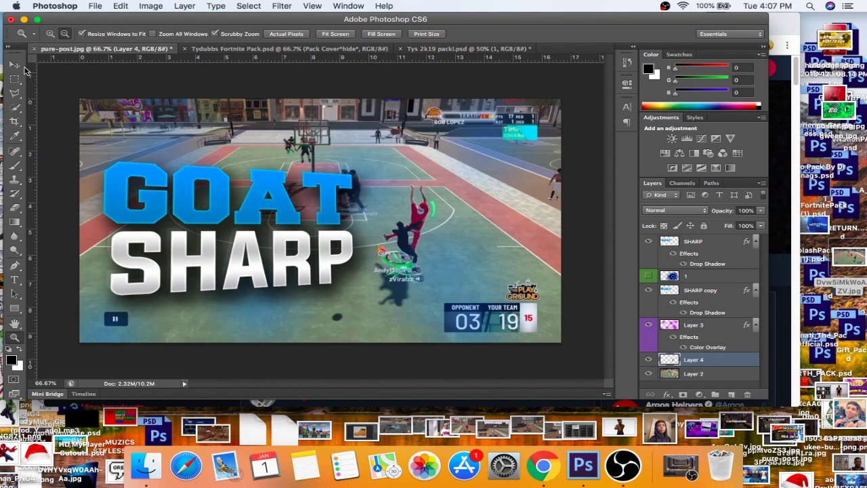
{"action": "left_click", "coordinate": [24, 66]}
{"action": "left_click", "coordinate": [649, 277]}
{"action": "mouse_move", "coordinate": [418, 220]}
{"action": "left_mouse_down"}
{"action": "mouse_move", "coordinate": [479, 189]}
{"action": "mouse_move", "coordinate": [434, 202]}
{"action": "mouse_move", "coordinate": [421, 220]}
{"action": "left_mouse_up"}
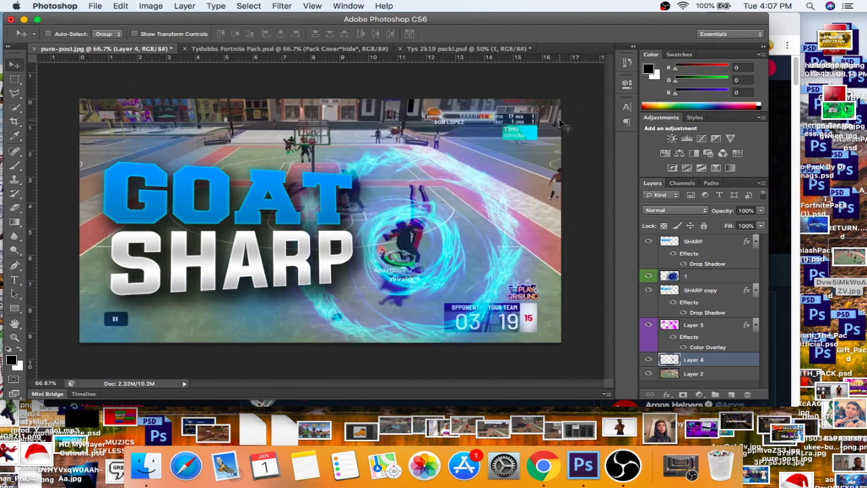
{"action": "left_click", "coordinate": [633, 46]}
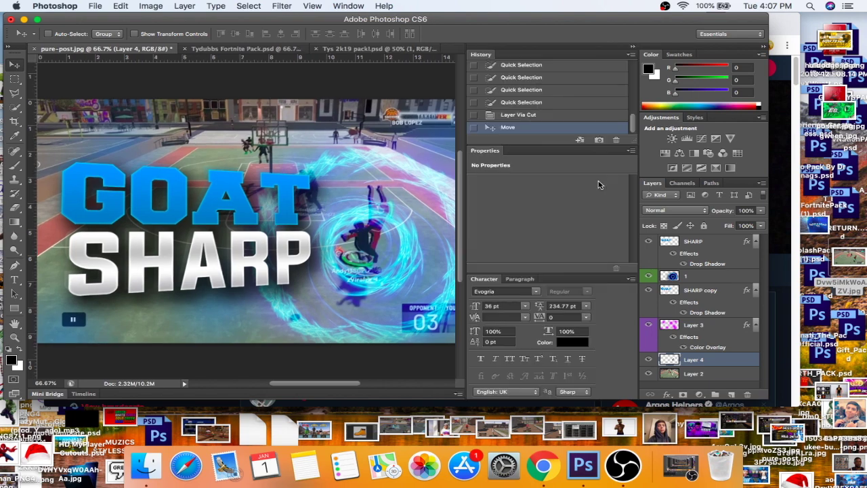
{"action": "left_click", "coordinate": [618, 140]}
{"action": "key", "text": "Return"}
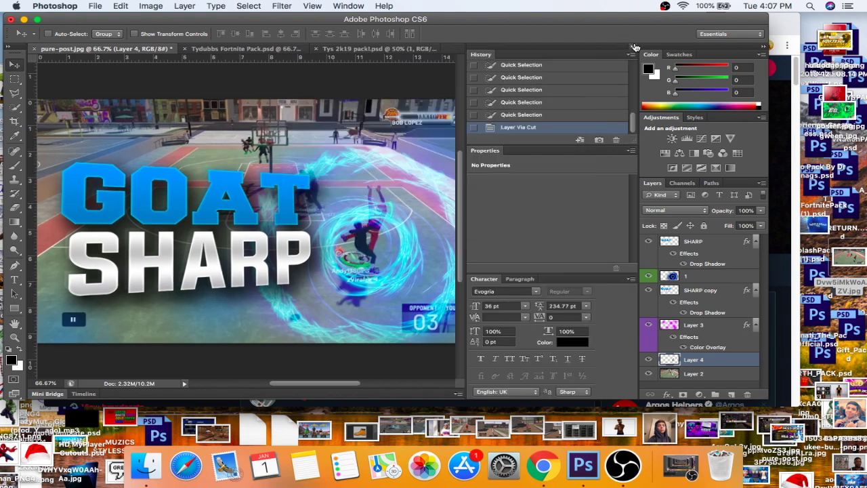
{"action": "left_click", "coordinate": [634, 46]}
- Scale the blue swirl on layer 1 down to about 43% with Free Transform
{"action": "left_click", "coordinate": [681, 276]}
{"action": "left_click_drag", "start_coordinate": [427, 271], "coordinate": [440, 256]}
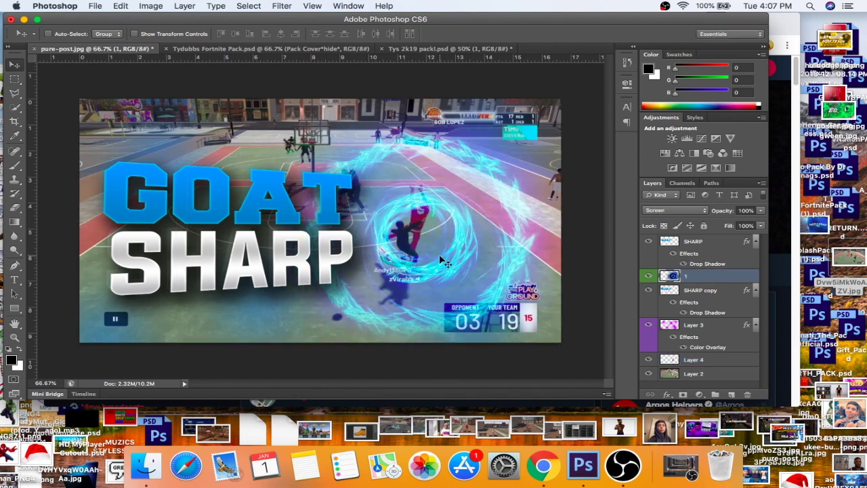
{"action": "key", "text": "super+t"}
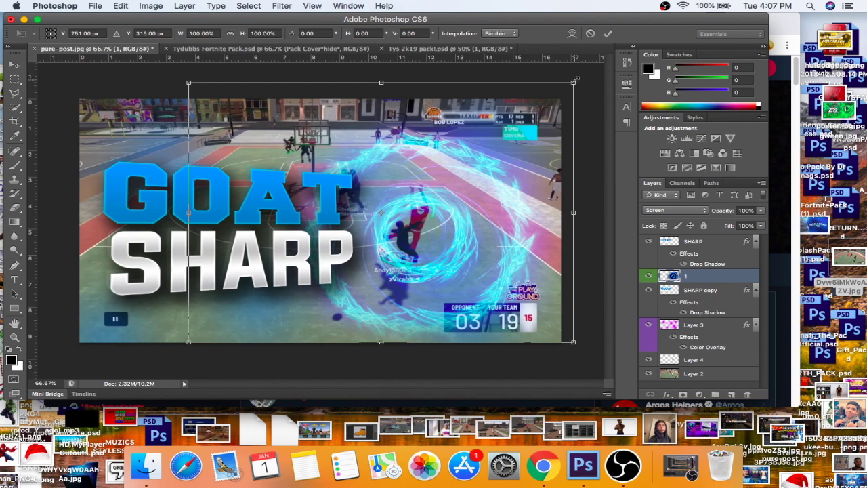
{"action": "left_click_drag", "start_coordinate": [576, 80], "coordinate": [353, 231]}
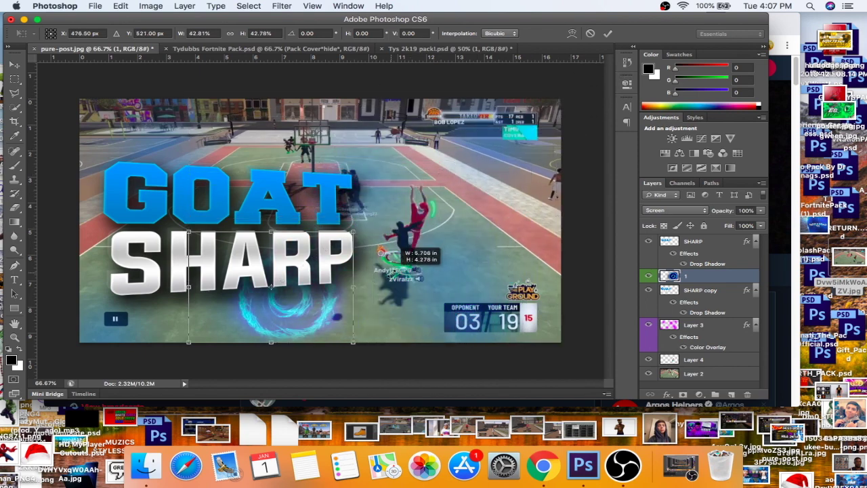
{"action": "key", "text": "Return"}
- Place the swirl around the players' feet and stack layer 1 directly beneath Layer 4
{"action": "left_click_drag", "start_coordinate": [313, 314], "coordinate": [423, 271]}
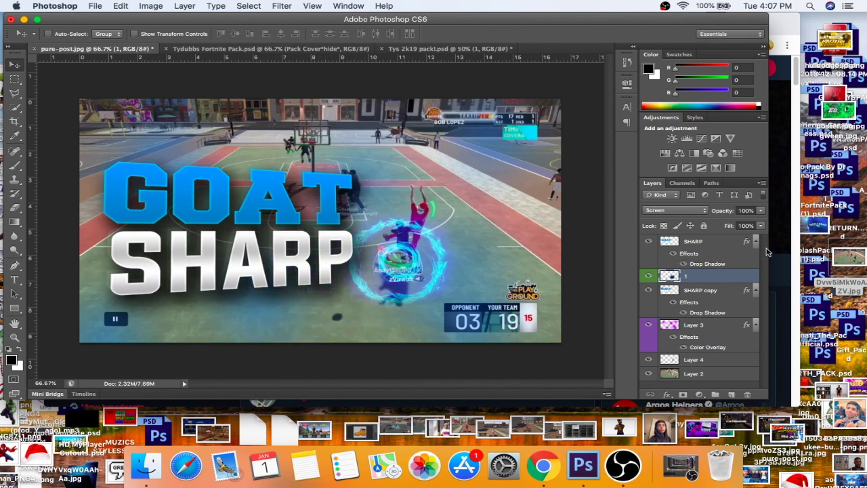
{"action": "left_click_drag", "start_coordinate": [681, 277], "coordinate": [681, 361]}
{"action": "mouse_move", "coordinate": [474, 282]}
{"action": "left_mouse_down"}
{"action": "mouse_move", "coordinate": [481, 279]}
{"action": "mouse_move", "coordinate": [471, 284]}
{"action": "left_mouse_up"}
- Apply a Perspective transform to the swirl, slanting it about 15.3°, and shift it slightly down over the players' ring
{"action": "key", "text": "super+t"}
{"action": "right_click", "coordinate": [448, 262]}
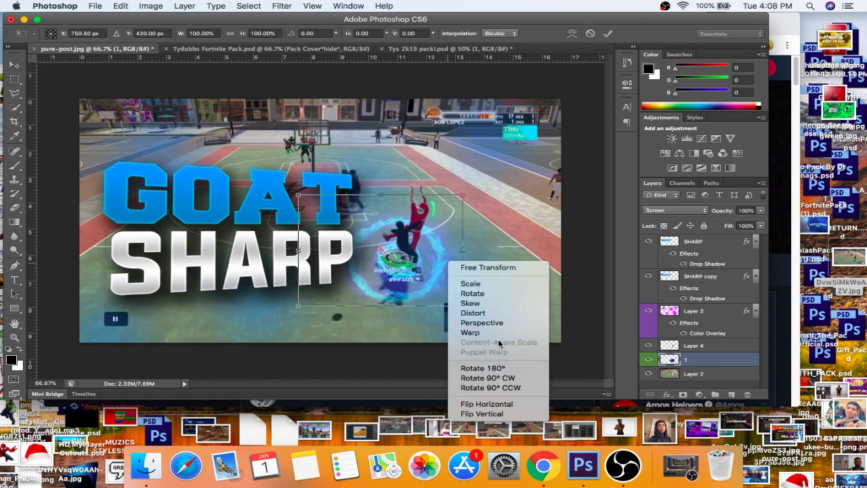
{"action": "left_click", "coordinate": [482, 322]}
{"action": "left_click_drag", "start_coordinate": [461, 197], "coordinate": [427, 199]}
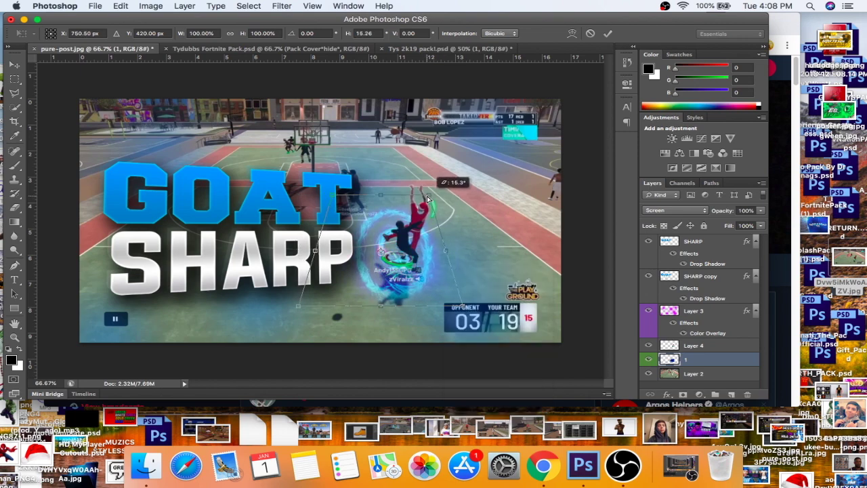
{"action": "left_click_drag", "start_coordinate": [428, 276], "coordinate": [434, 285]}
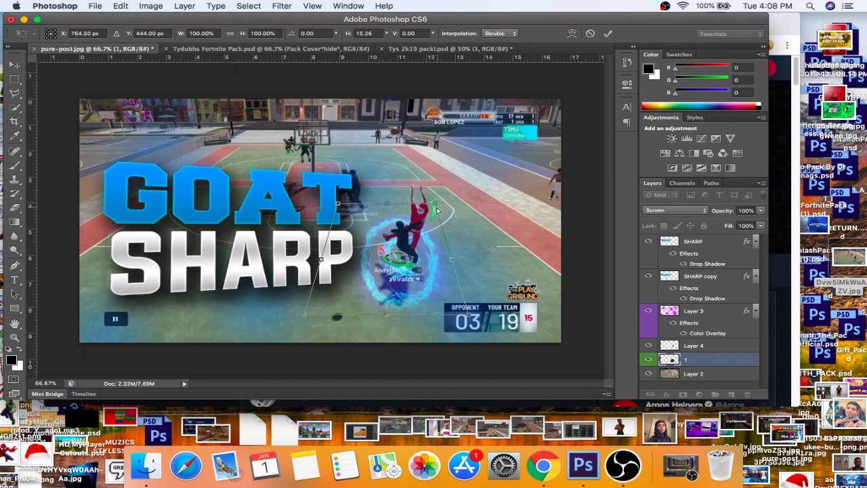
- Reshape the swirl's corners to flatten it to about 79% height, keep it around the players' feet, and commit the transform
{"action": "left_click_drag", "start_coordinate": [435, 209], "coordinate": [438, 218]}
{"action": "left_click_drag", "start_coordinate": [426, 271], "coordinate": [428, 252]}
{"action": "left_click_drag", "start_coordinate": [433, 219], "coordinate": [434, 221]}
{"action": "left_click_drag", "start_coordinate": [411, 284], "coordinate": [405, 284]}
{"action": "left_click_drag", "start_coordinate": [293, 314], "coordinate": [292, 312]}
{"action": "left_click_drag", "start_coordinate": [329, 218], "coordinate": [332, 214]}
{"action": "left_click_drag", "start_coordinate": [396, 273], "coordinate": [402, 279]}
{"action": "left_click_drag", "start_coordinate": [296, 314], "coordinate": [294, 311]}
{"action": "left_click_drag", "start_coordinate": [366, 284], "coordinate": [367, 276]}
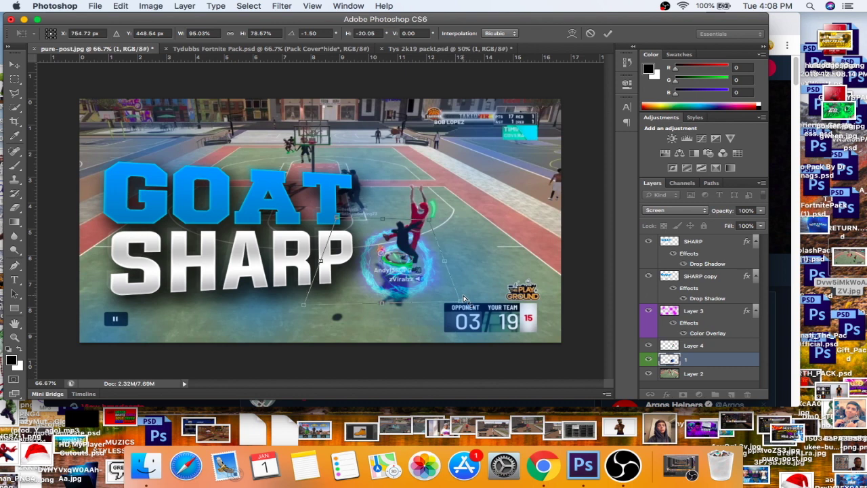
{"action": "left_click_drag", "start_coordinate": [463, 300], "coordinate": [465, 301]}
{"action": "left_click_drag", "start_coordinate": [337, 217], "coordinate": [334, 219]}
{"action": "key", "text": "Return"}
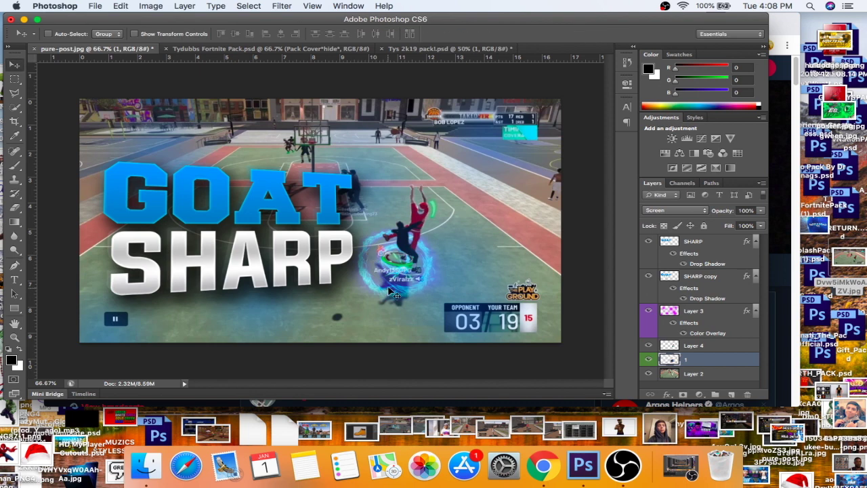
- Nudge the swirl into place around the players' feet and compare the image with layer 1 hidden and shown
{"action": "left_click_drag", "start_coordinate": [432, 260], "coordinate": [428, 261]}
{"action": "left_click", "coordinate": [651, 359]}
{"action": "left_click", "coordinate": [651, 360]}
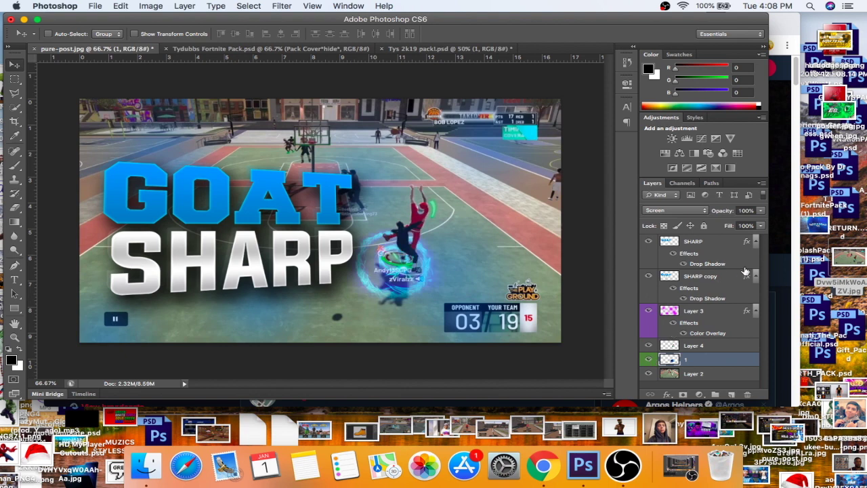
- Make SHARP the active layer, and hide and collapse the Stocks/Fx (25) group in Tys 2k19 pack!.psd
{"action": "left_click", "coordinate": [698, 241]}
{"action": "left_click", "coordinate": [479, 50]}
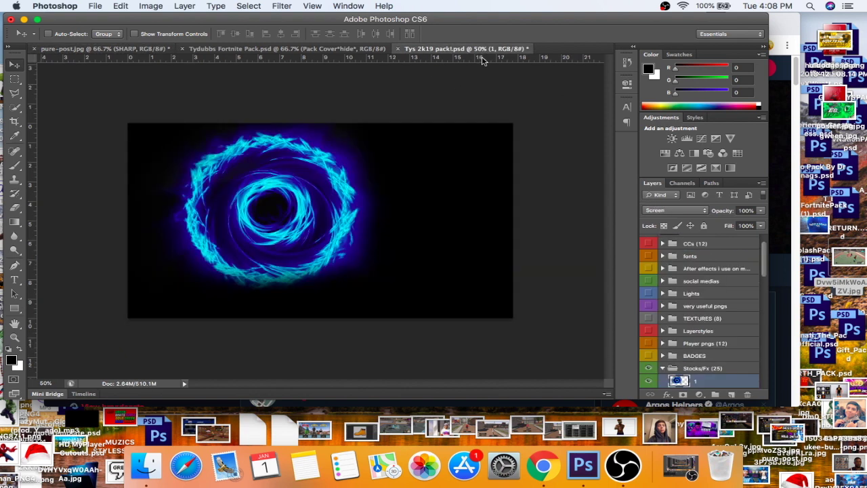
{"action": "left_click_drag", "start_coordinate": [764, 254], "coordinate": [769, 279]}
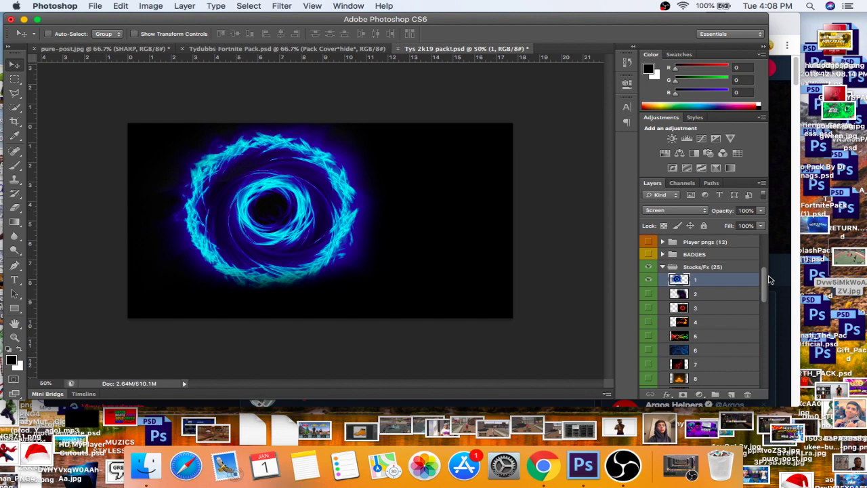
{"action": "left_click", "coordinate": [649, 267]}
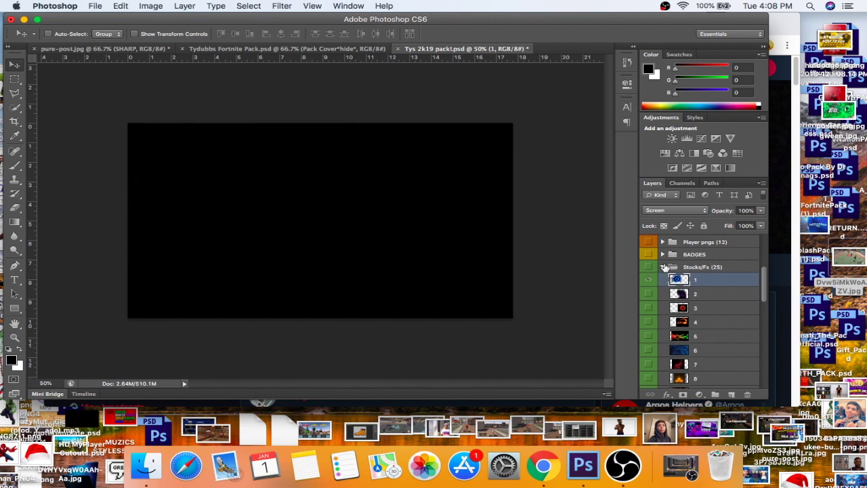
{"action": "left_click", "coordinate": [662, 266]}
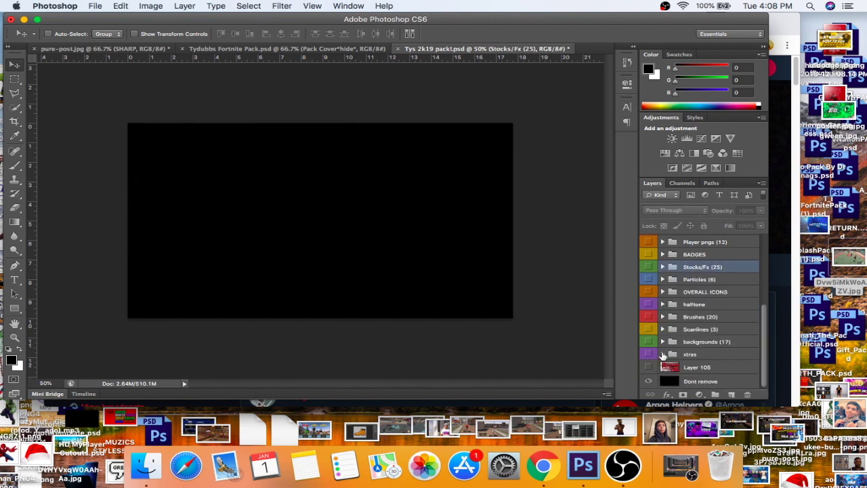
- Look through the xtras group in Tys 2k19 pack!.psd for more elements and check the thumbnail in pure-post.jpg
{"action": "left_click", "coordinate": [663, 354]}
{"action": "left_click_drag", "start_coordinate": [762, 289], "coordinate": [763, 354]}
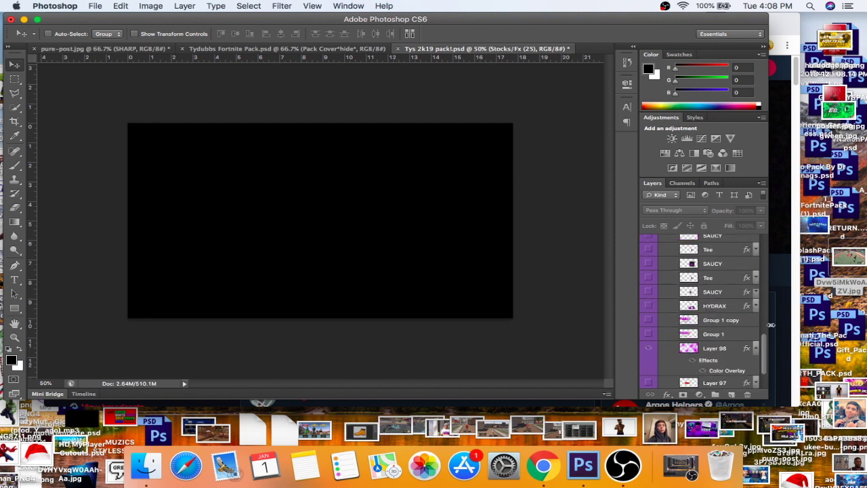
{"action": "left_click_drag", "start_coordinate": [765, 348], "coordinate": [765, 338]}
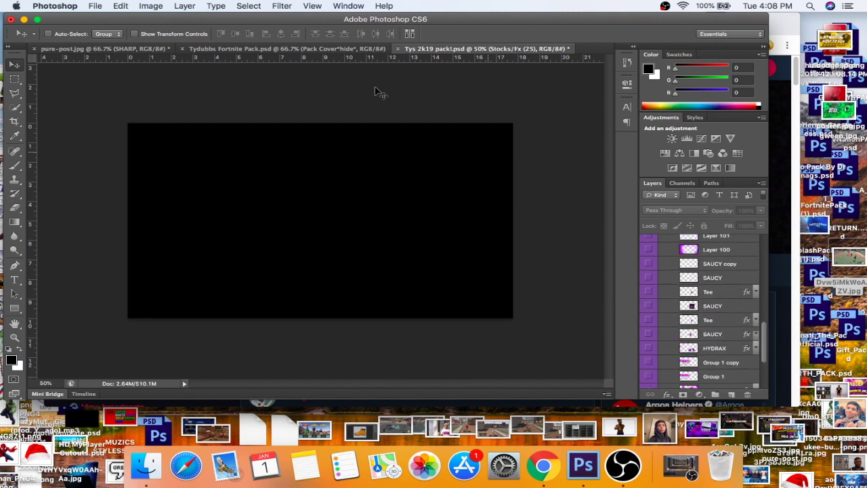
{"action": "left_click", "coordinate": [109, 49]}
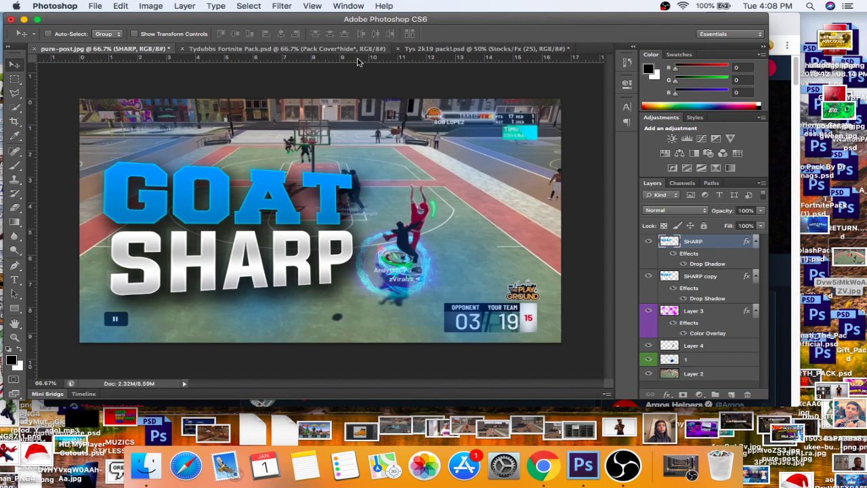
{"action": "left_click", "coordinate": [442, 50]}
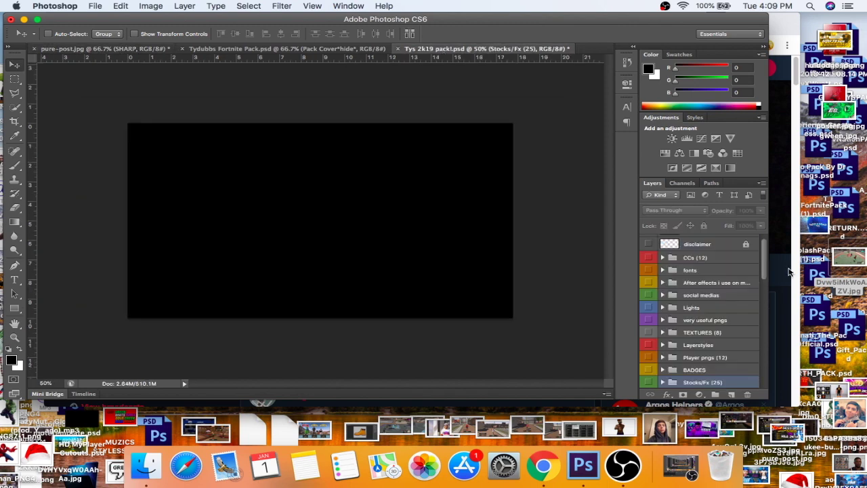
- Show the purple shooting badge from the BADGES group and move it about 0.68 in left and 1 in down
{"action": "left_click", "coordinate": [662, 370]}
{"action": "scroll", "coordinate": [767, 260], "scroll_direction": "down", "scroll_amount": 5}
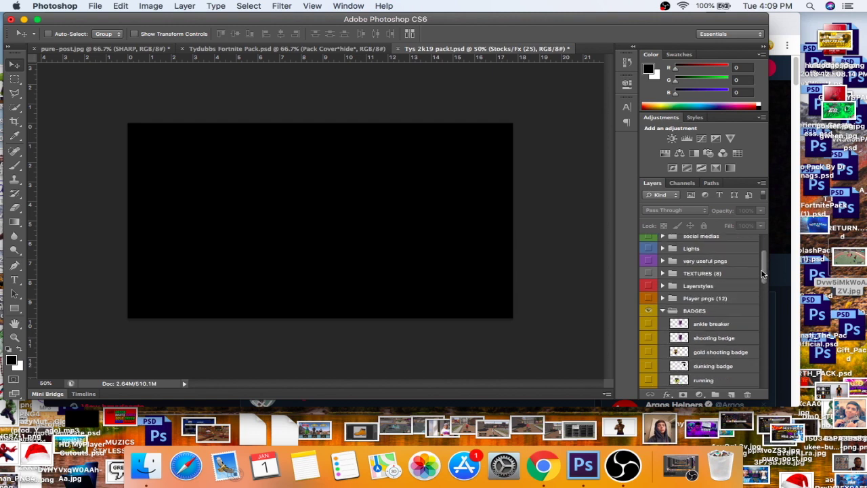
{"action": "left_click", "coordinate": [649, 324]}
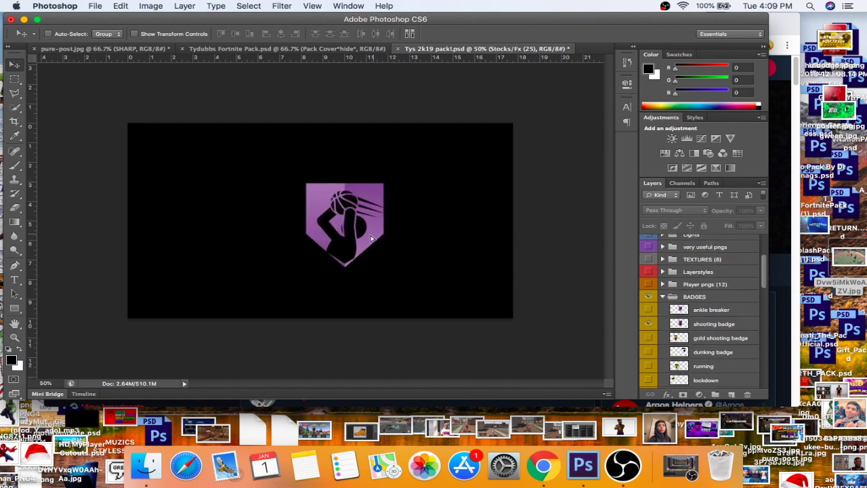
{"action": "scroll", "coordinate": [698, 305], "scroll_direction": "down", "scroll_amount": 3}
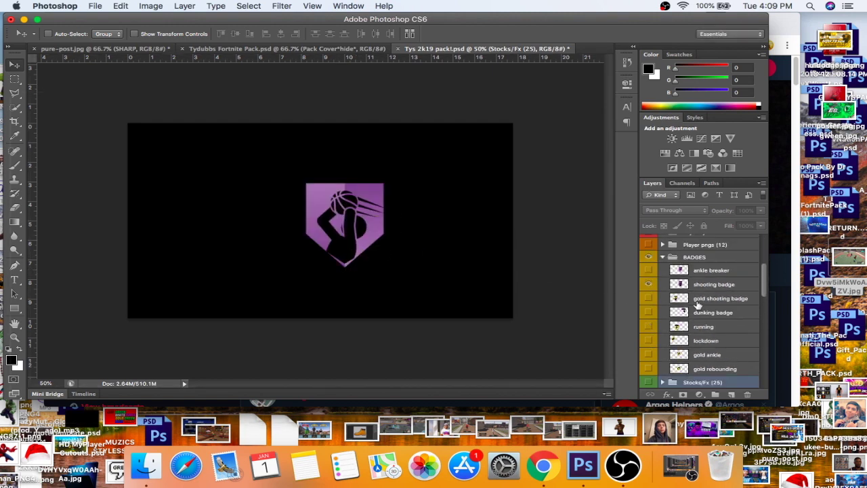
{"action": "left_click", "coordinate": [708, 284]}
{"action": "left_click_drag", "start_coordinate": [346, 240], "coordinate": [307, 258]}
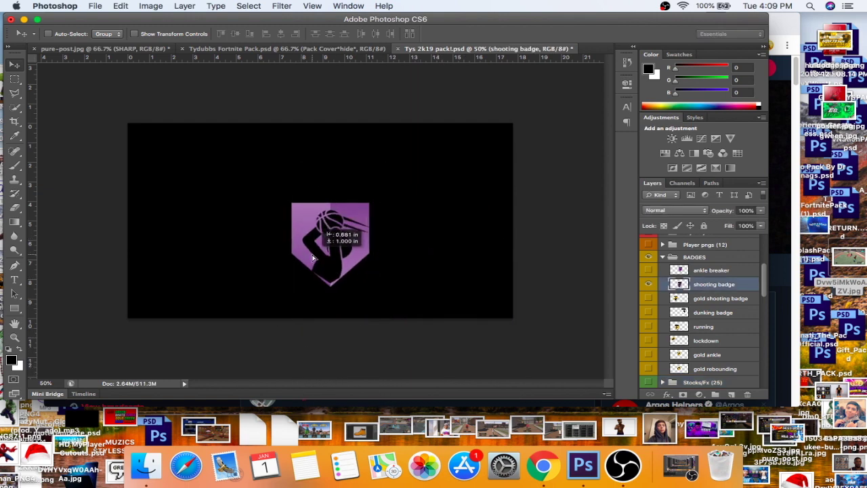
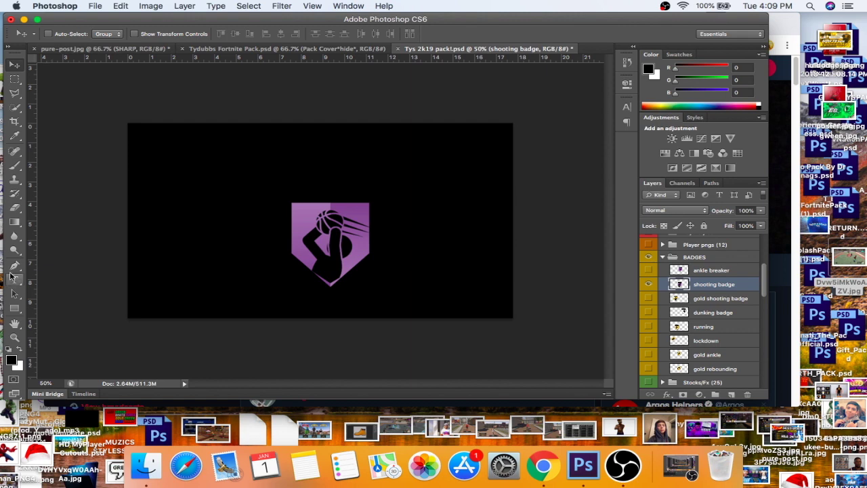
- Zoom in on the shooting badge to 100%
{"action": "left_click", "coordinate": [14, 336]}
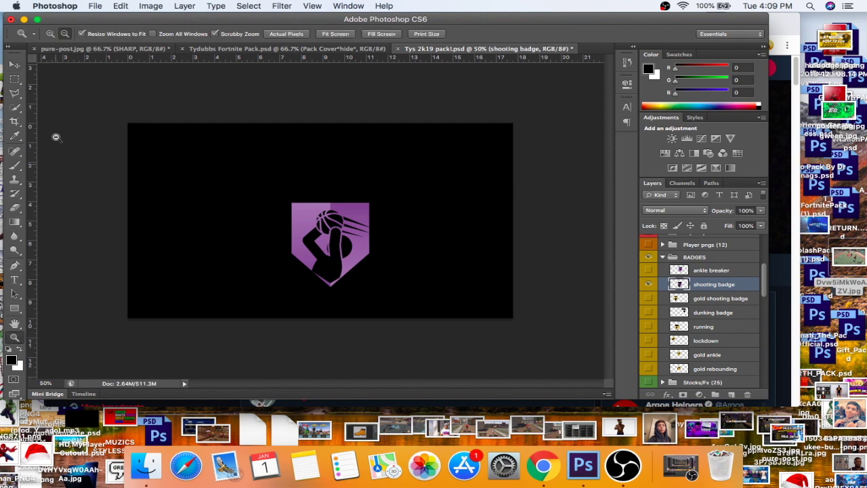
{"action": "left_click", "coordinate": [51, 34]}
{"action": "left_click", "coordinate": [339, 252]}
{"action": "left_click", "coordinate": [339, 253]}
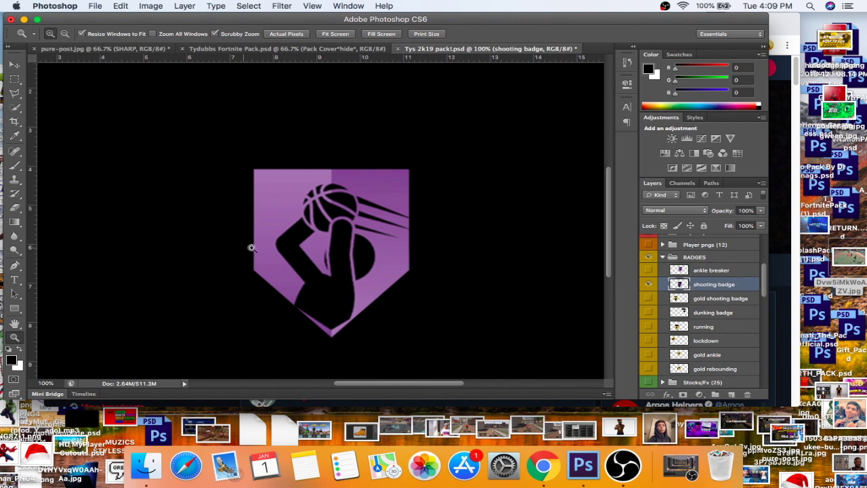
- Shift the shooting badge slightly up and to the left, and roughly select its purple area using Quick Selection with a 50-pixel brush
{"action": "left_click", "coordinate": [14, 64]}
{"action": "left_click_drag", "start_coordinate": [210, 142], "coordinate": [184, 131]}
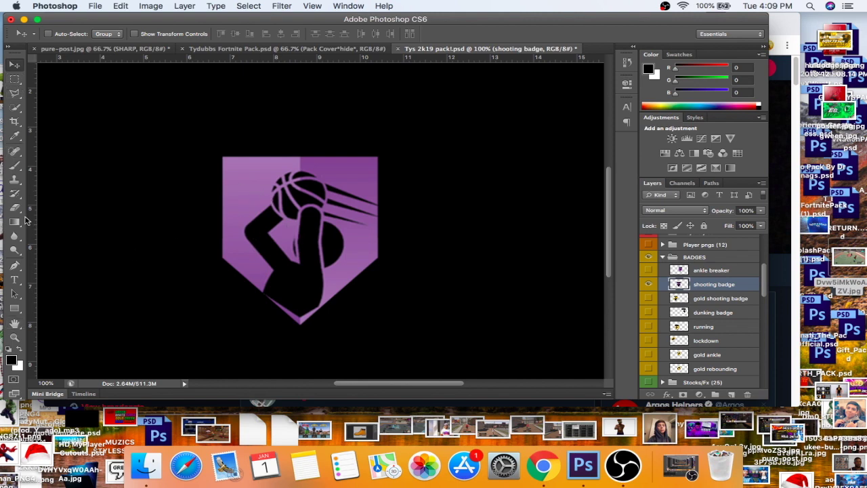
{"action": "left_click", "coordinate": [17, 108]}
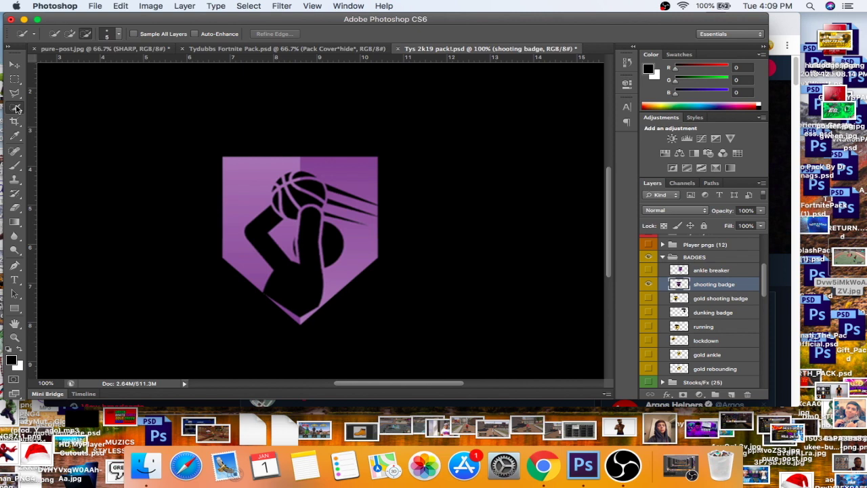
{"action": "left_click", "coordinate": [72, 34]}
{"action": "key", "text": "bracketright"}
{"action": "key", "text": "bracketright"}
{"action": "key", "text": "bracketright"}
{"action": "left_click", "coordinate": [245, 181]}
{"action": "mouse_move", "coordinate": [246, 180]}
{"action": "left_mouse_down"}
{"action": "mouse_move", "coordinate": [357, 168]}
{"action": "mouse_move", "coordinate": [363, 246]}
{"action": "mouse_move", "coordinate": [336, 264]}
{"action": "left_mouse_up"}
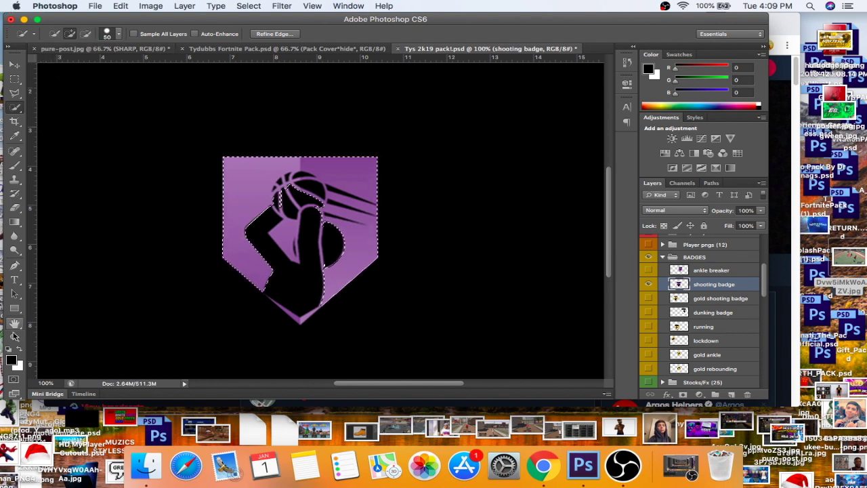
- Subtract the basketball's black upper panels from the selection using a 3-pixel Quick Selection brush
{"action": "left_click", "coordinate": [14, 337]}
{"action": "left_click", "coordinate": [297, 184]}
{"action": "left_click", "coordinate": [297, 184]}
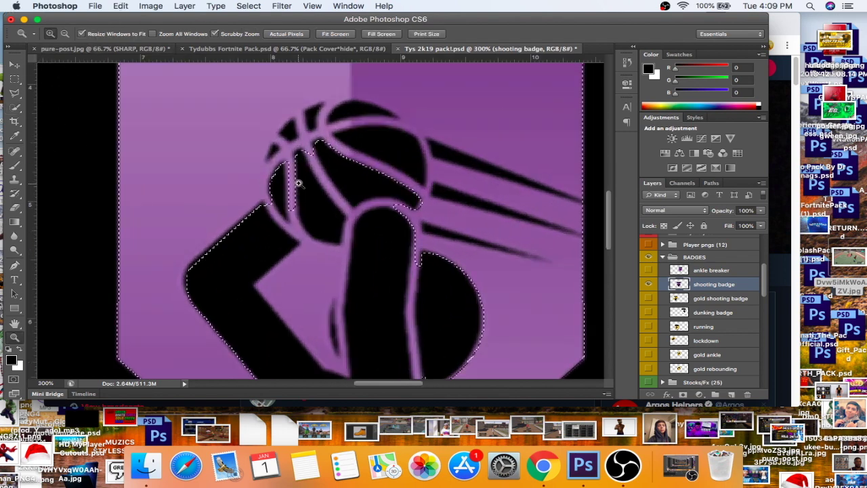
{"action": "left_click", "coordinate": [325, 134]}
{"action": "scroll", "coordinate": [366, 205], "scroll_direction": "up", "scroll_amount": 2}
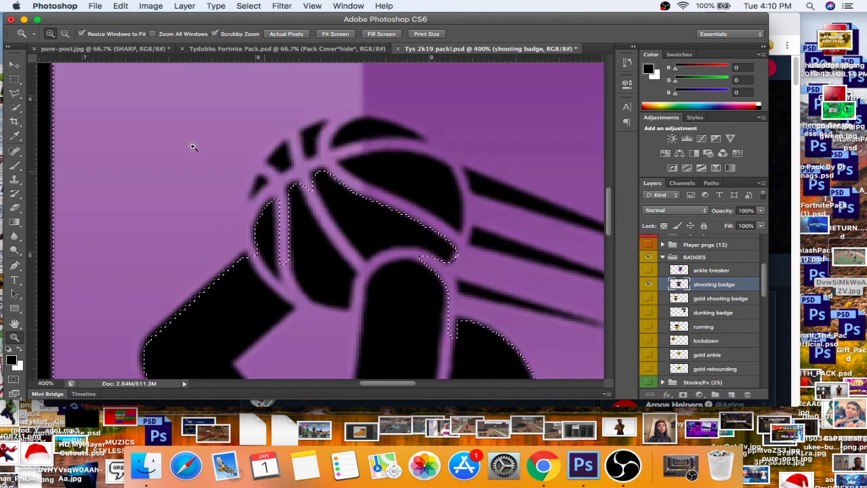
{"action": "left_click", "coordinate": [14, 107]}
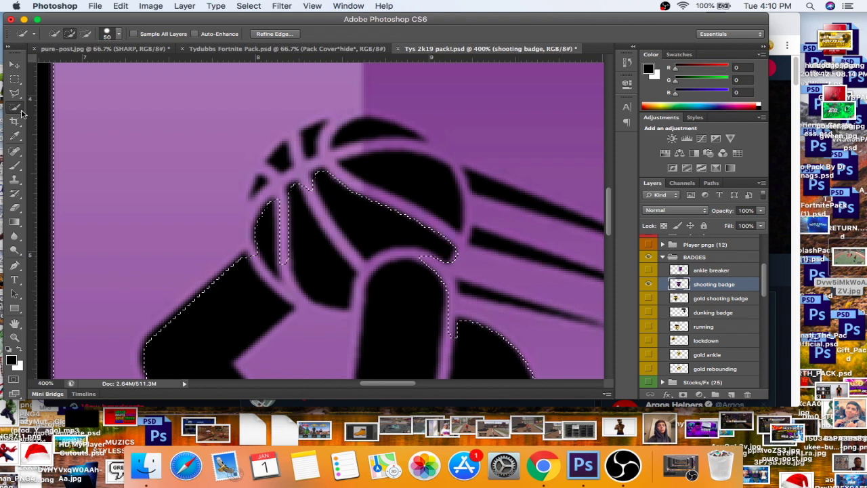
{"action": "key", "text": "bracketleft"}
{"action": "key", "text": "bracketleft"}
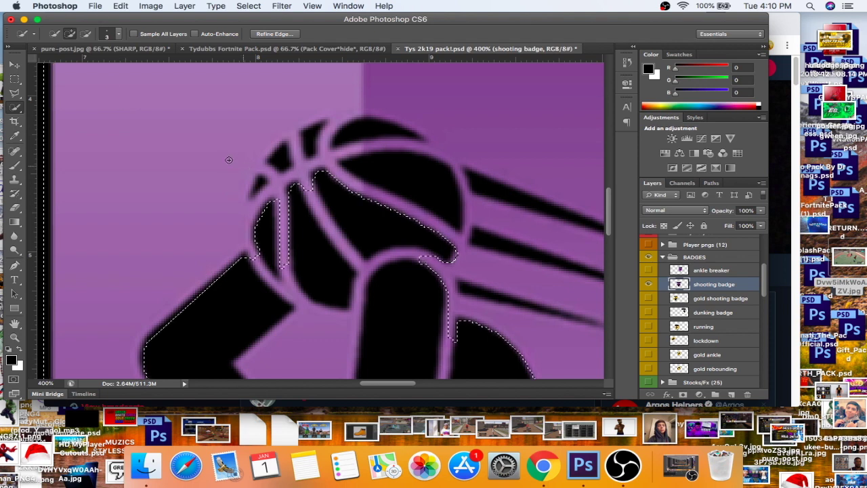
{"action": "left_click", "coordinate": [88, 35]}
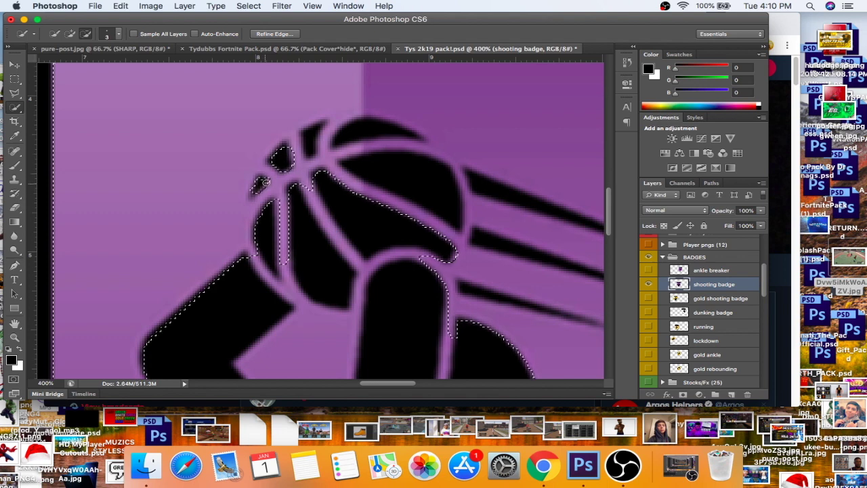
{"action": "mouse_move", "coordinate": [362, 143]}
{"action": "left_mouse_down"}
{"action": "mouse_move", "coordinate": [432, 181]}
{"action": "mouse_move", "coordinate": [420, 185]}
{"action": "left_mouse_up"}
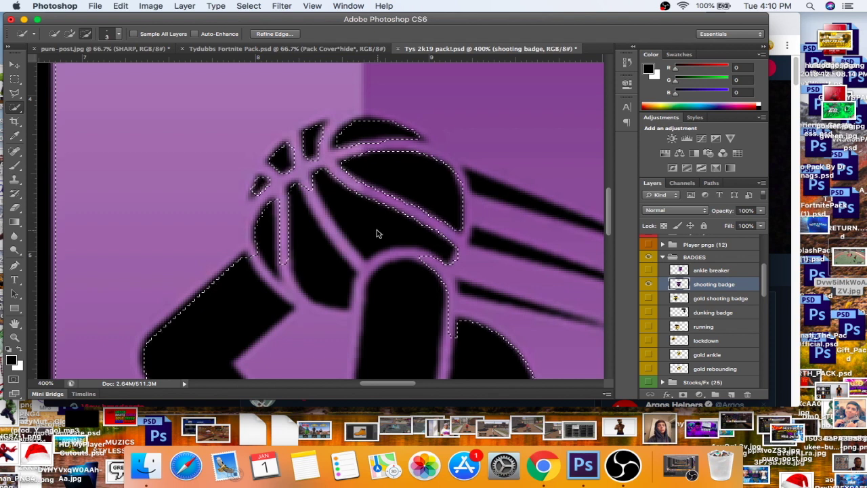
- Add the ball's purple seams and the purple area between the two arms to the selection
{"action": "left_click", "coordinate": [70, 33]}
{"action": "mouse_move", "coordinate": [330, 227]}
{"action": "left_mouse_down"}
{"action": "mouse_move", "coordinate": [371, 271]}
{"action": "mouse_move", "coordinate": [346, 322]}
{"action": "left_mouse_up"}
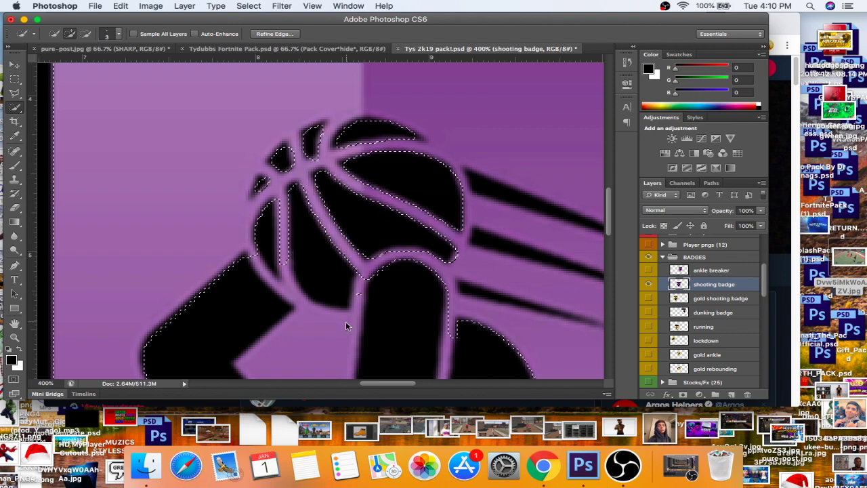
{"action": "left_click_drag", "start_coordinate": [610, 204], "coordinate": [611, 229]}
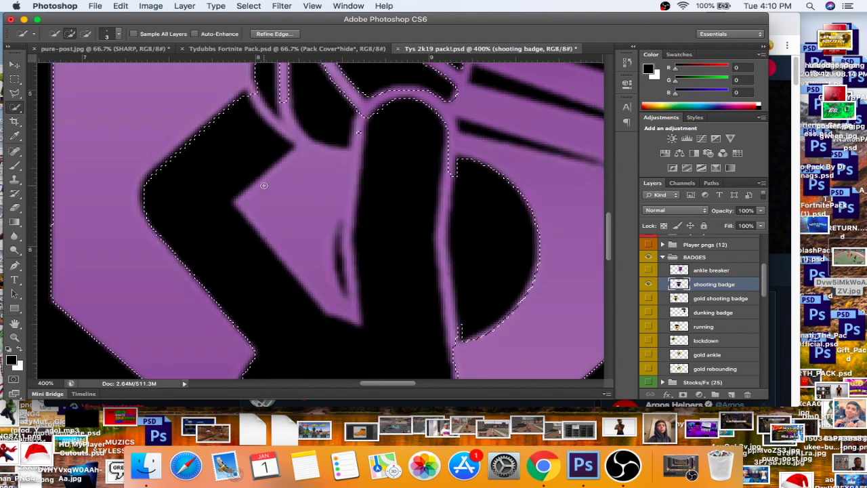
{"action": "mouse_move", "coordinate": [330, 184]}
{"action": "left_mouse_down"}
{"action": "mouse_move", "coordinate": [306, 203]}
{"action": "mouse_move", "coordinate": [316, 184]}
{"action": "mouse_move", "coordinate": [343, 241]}
{"action": "left_mouse_up"}
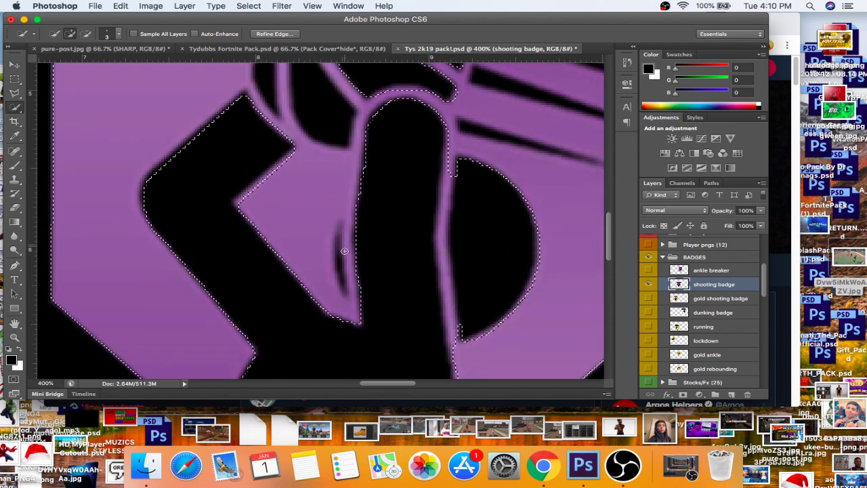
- Subtract the small black sliver beside the raised arm and the ball's lower middle panel from the selection
{"action": "left_click", "coordinate": [86, 34]}
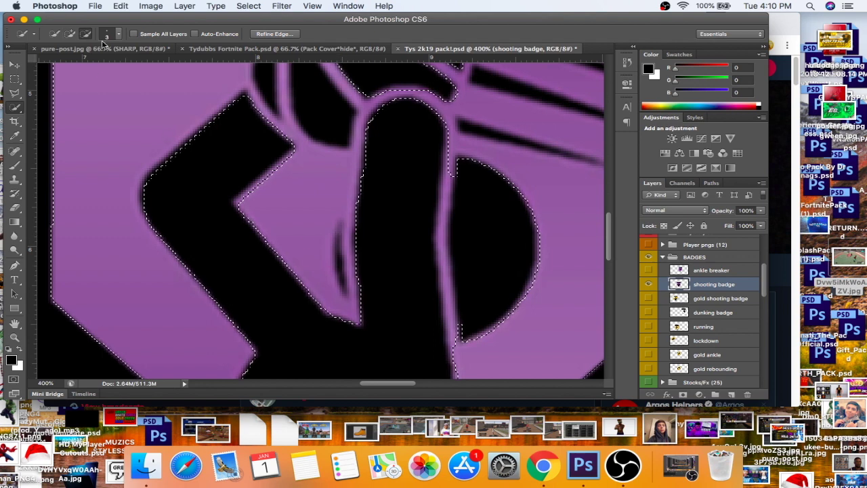
{"action": "left_click_drag", "start_coordinate": [340, 227], "coordinate": [341, 276]}
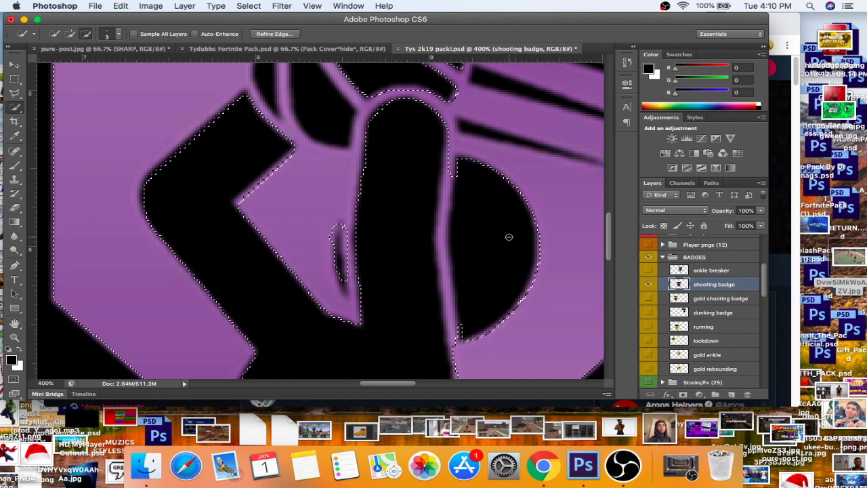
{"action": "scroll", "coordinate": [590, 230], "scroll_direction": "up", "scroll_amount": 5}
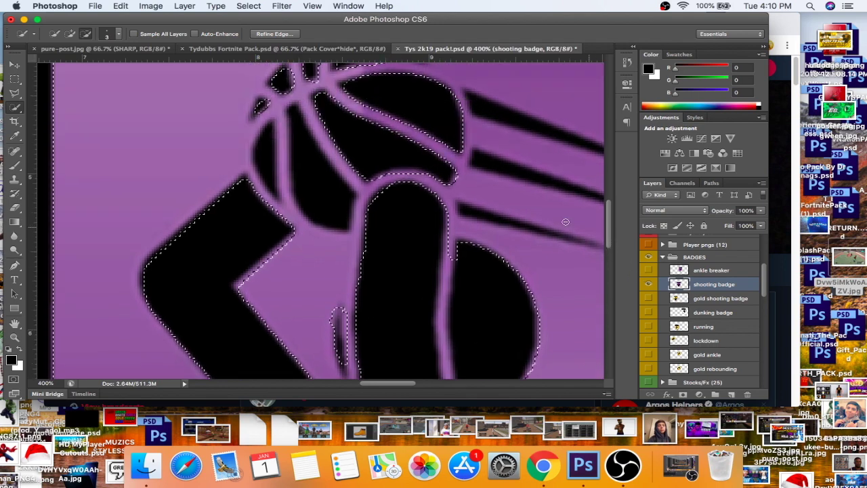
{"action": "scroll", "coordinate": [270, 206], "scroll_direction": "up", "scroll_amount": 4}
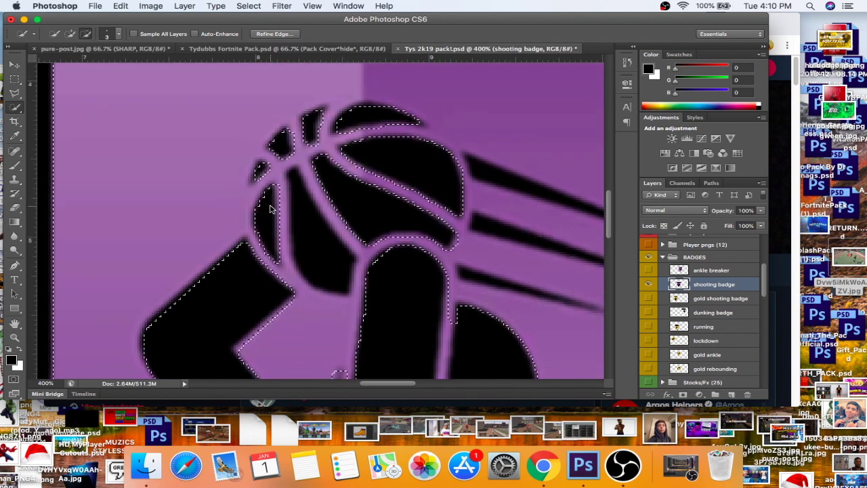
{"action": "left_click", "coordinate": [316, 248]}
- Subtract the two upper black speed lines behind the ball from the selection, adding back the purple strip between them
{"action": "scroll", "coordinate": [416, 372], "scroll_direction": "right", "scroll_amount": 6}
{"action": "left_click", "coordinate": [302, 180]}
{"action": "left_click", "coordinate": [403, 210]}
{"action": "left_click", "coordinate": [420, 216]}
{"action": "left_click_drag", "start_coordinate": [432, 224], "coordinate": [457, 234]}
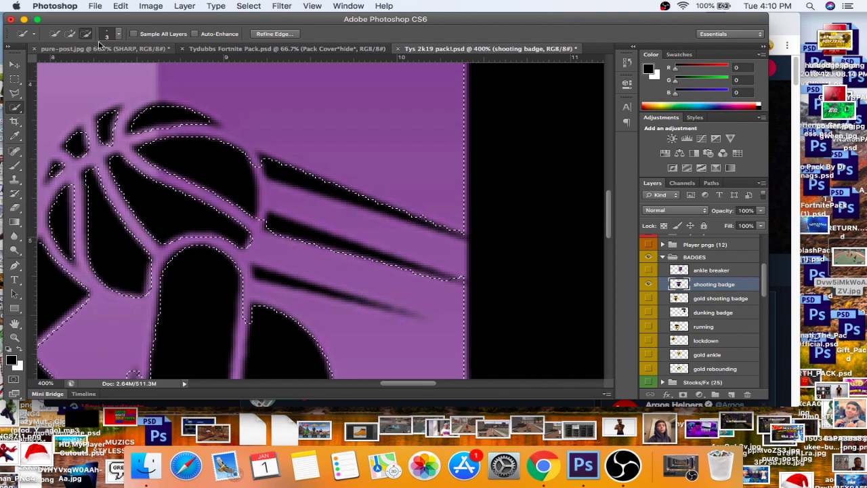
{"action": "left_click", "coordinate": [69, 33]}
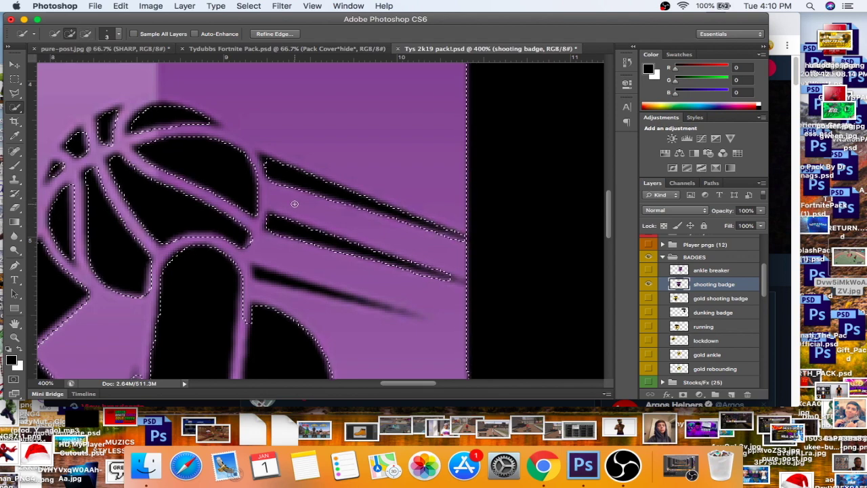
- Subtract the lowest black speed line from the selection and add back the purple along its edge
{"action": "left_click", "coordinate": [85, 33]}
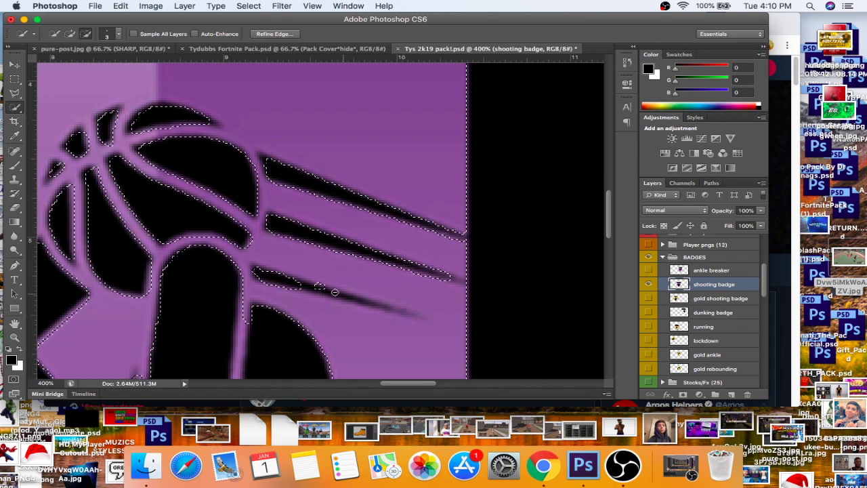
{"action": "left_click_drag", "start_coordinate": [307, 287], "coordinate": [427, 307]}
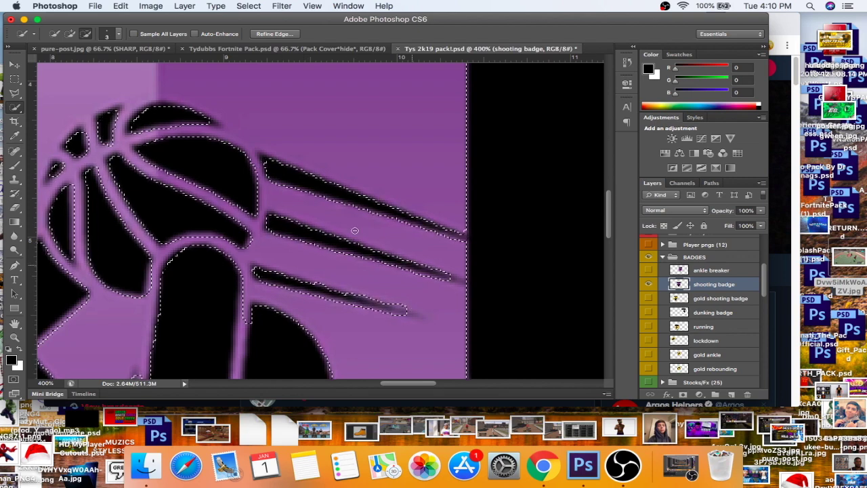
{"action": "left_click", "coordinate": [69, 34]}
{"action": "mouse_move", "coordinate": [322, 282]}
{"action": "left_mouse_down"}
{"action": "mouse_move", "coordinate": [400, 302]}
{"action": "mouse_move", "coordinate": [408, 313]}
{"action": "mouse_move", "coordinate": [326, 303]}
{"action": "left_mouse_up"}
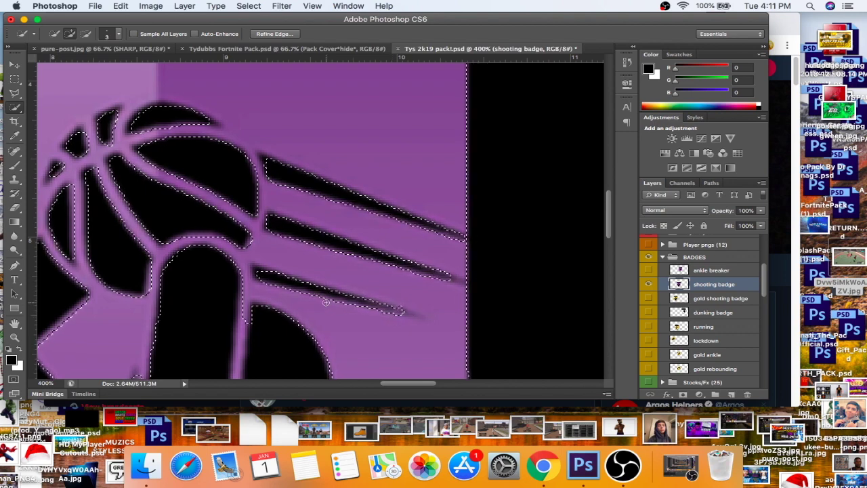
- Add the thin purple strip between the raised arm and the head, plus the badge's pointed lower border, to the selection
{"action": "scroll", "coordinate": [447, 223], "scroll_direction": "down", "scroll_amount": 5}
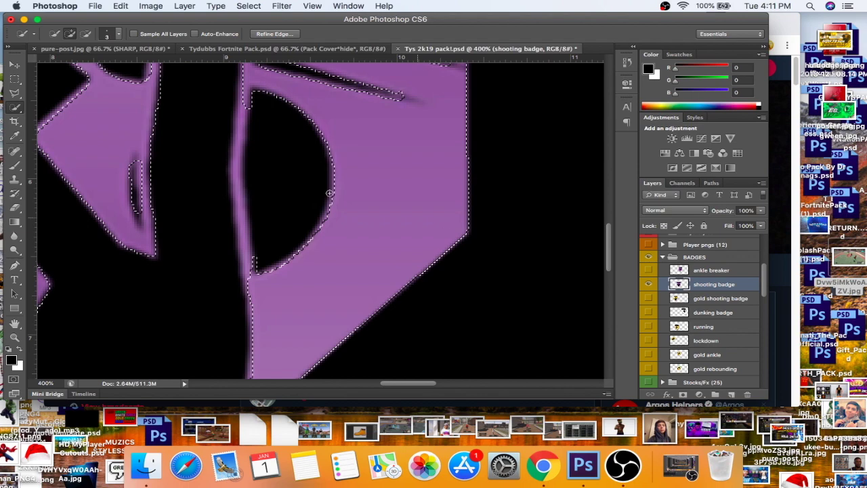
{"action": "left_click_drag", "start_coordinate": [248, 267], "coordinate": [239, 203]}
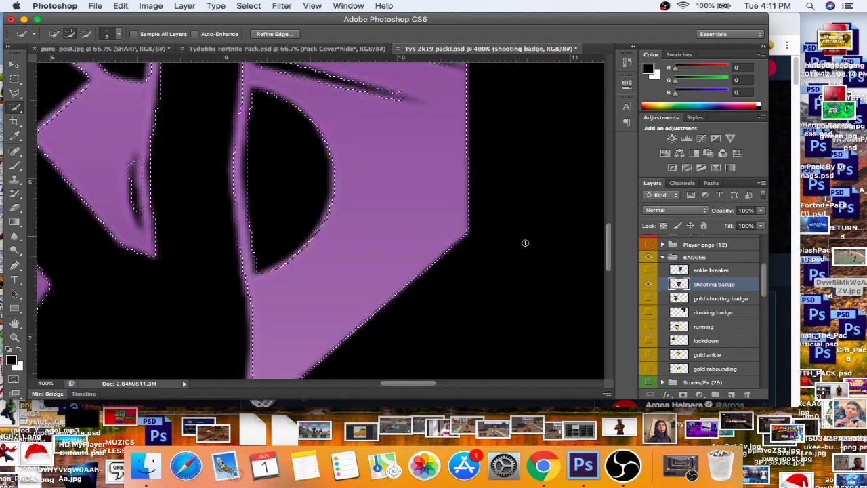
{"action": "scroll", "coordinate": [383, 386], "scroll_direction": "left", "scroll_amount": 5}
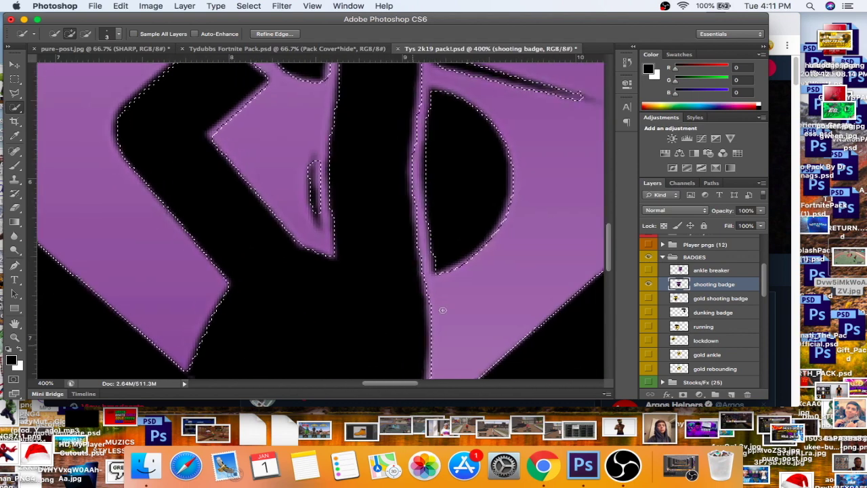
{"action": "scroll", "coordinate": [399, 259], "scroll_direction": "down", "scroll_amount": 5}
{"action": "mouse_move", "coordinate": [403, 204]}
{"action": "left_mouse_down"}
{"action": "mouse_move", "coordinate": [406, 194]}
{"action": "mouse_move", "coordinate": [298, 216]}
{"action": "mouse_move", "coordinate": [197, 137]}
{"action": "left_mouse_up"}
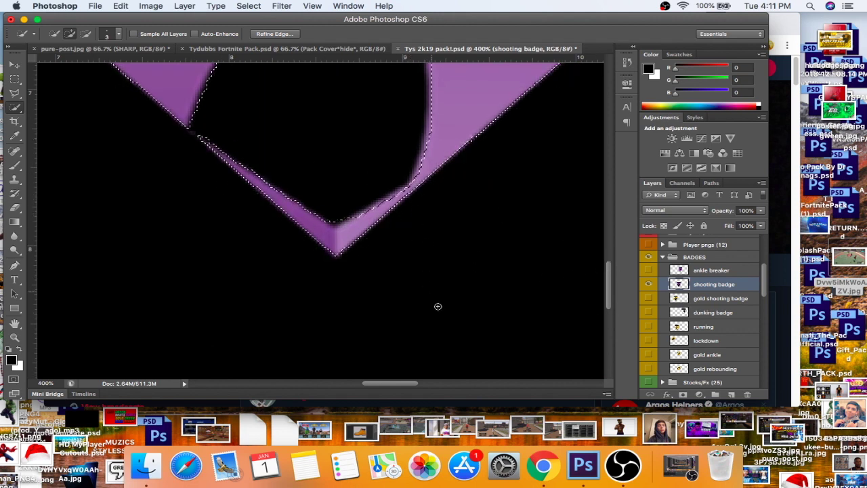
- Cut the selected purple area of the shooting badge onto its own new layer with Layer Via Cut
{"action": "scroll", "coordinate": [591, 328], "scroll_direction": "up", "scroll_amount": 10}
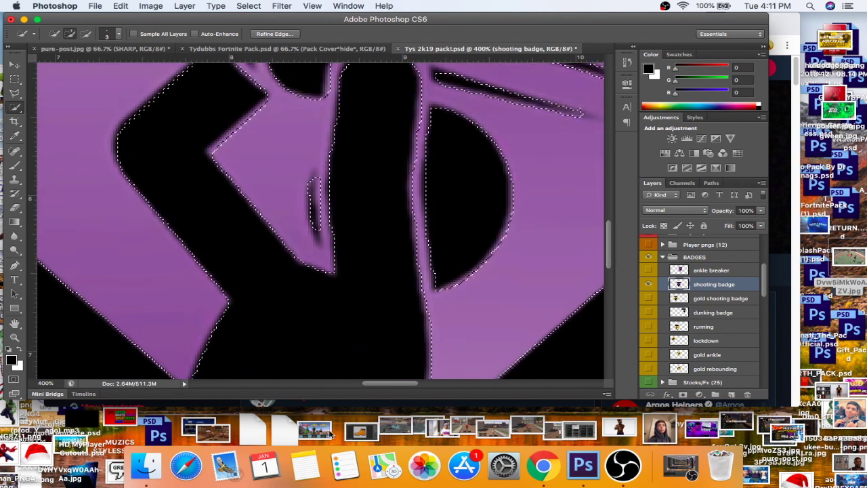
{"action": "left_click_drag", "start_coordinate": [369, 384], "coordinate": [338, 384]}
{"action": "left_click_drag", "start_coordinate": [611, 256], "coordinate": [615, 200]}
{"action": "scroll", "coordinate": [285, 347], "scroll_direction": "right", "scroll_amount": 10}
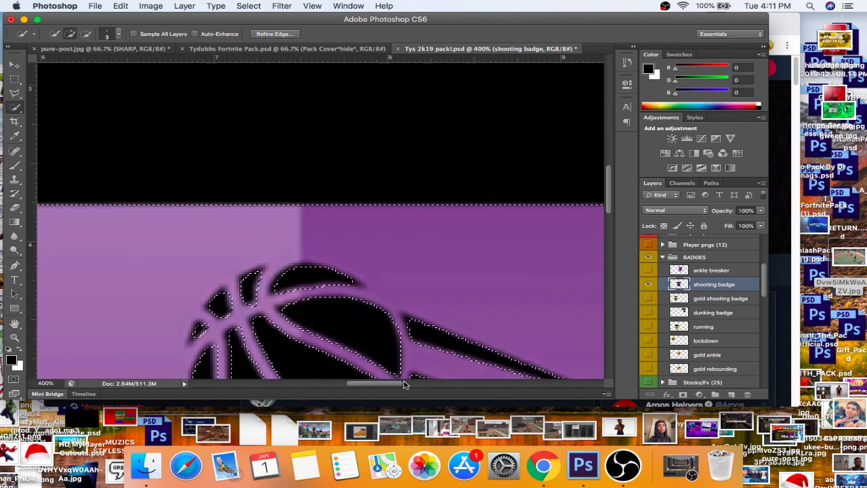
{"action": "scroll", "coordinate": [284, 347], "scroll_direction": "left", "scroll_amount": 10}
{"action": "key", "text": "z"}
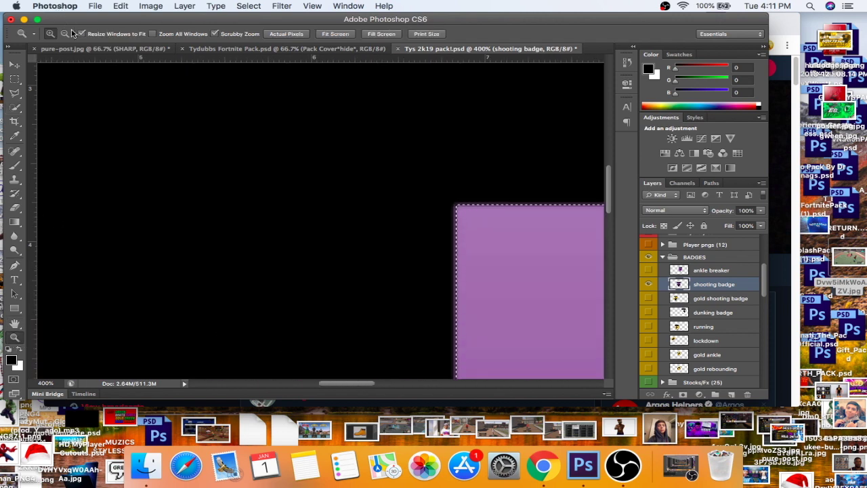
{"action": "left_click", "coordinate": [282, 168]}
{"action": "left_click", "coordinate": [281, 168]}
{"action": "left_click", "coordinate": [281, 168]}
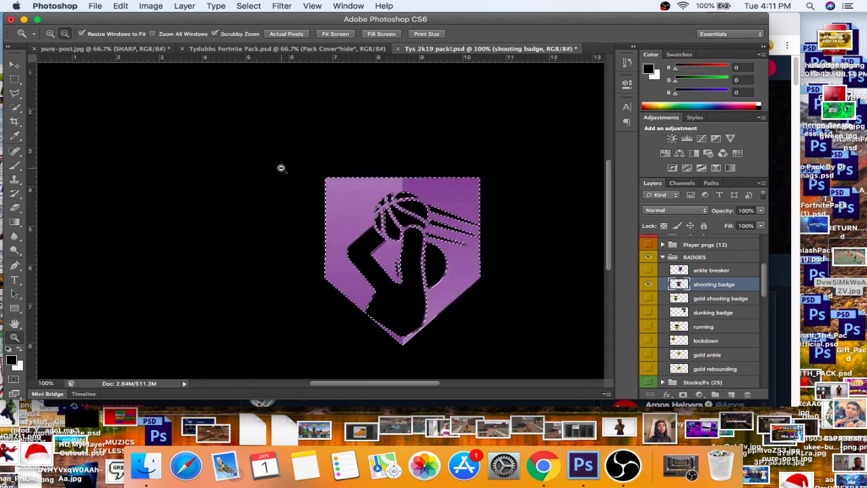
{"action": "left_click", "coordinate": [277, 168]}
{"action": "left_click", "coordinate": [15, 107]}
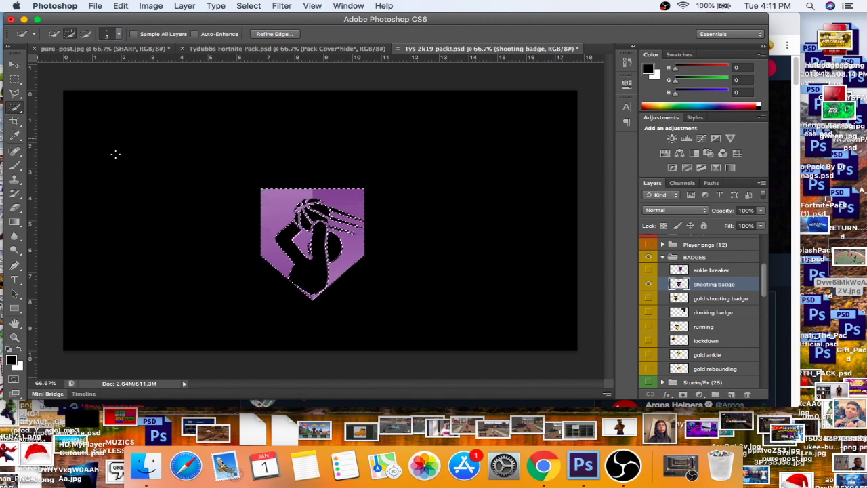
{"action": "right_click", "coordinate": [313, 225]}
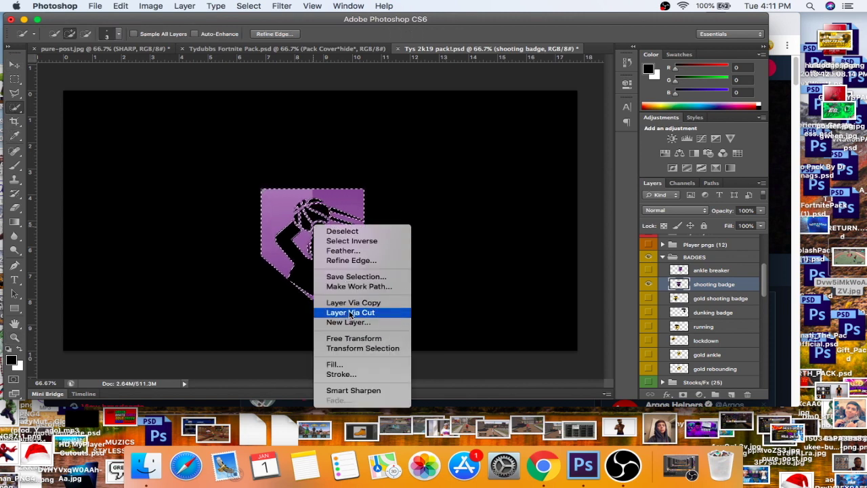
{"action": "left_click", "coordinate": [350, 312]}
- Try moving the cut purple layer up and to the left off the figure, and undo that move through the history
{"action": "key", "text": "v"}
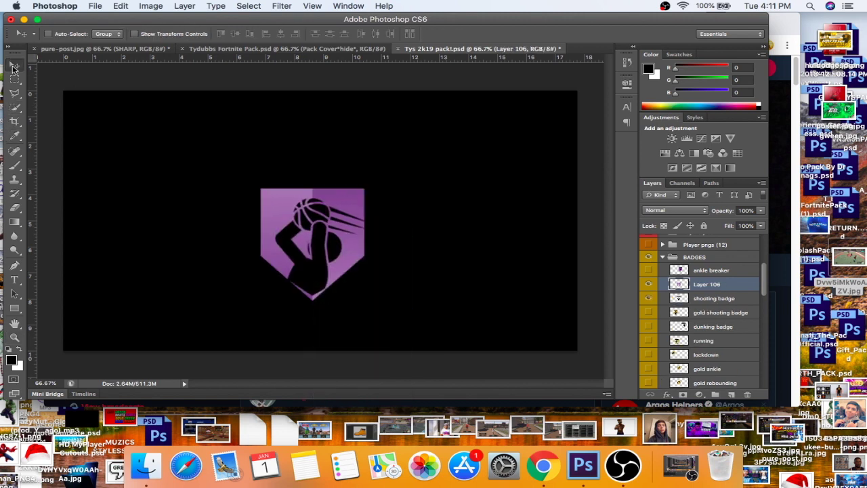
{"action": "left_click_drag", "start_coordinate": [296, 245], "coordinate": [264, 225]}
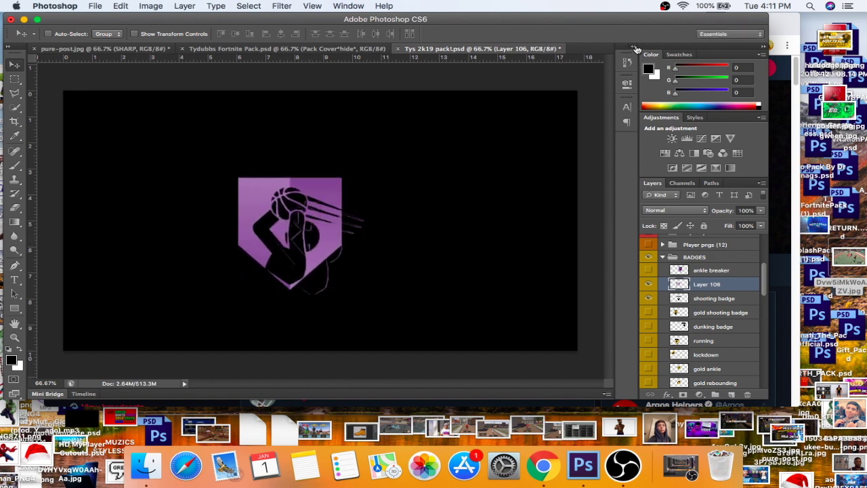
{"action": "left_click", "coordinate": [632, 46]}
{"action": "left_click", "coordinate": [616, 140]}
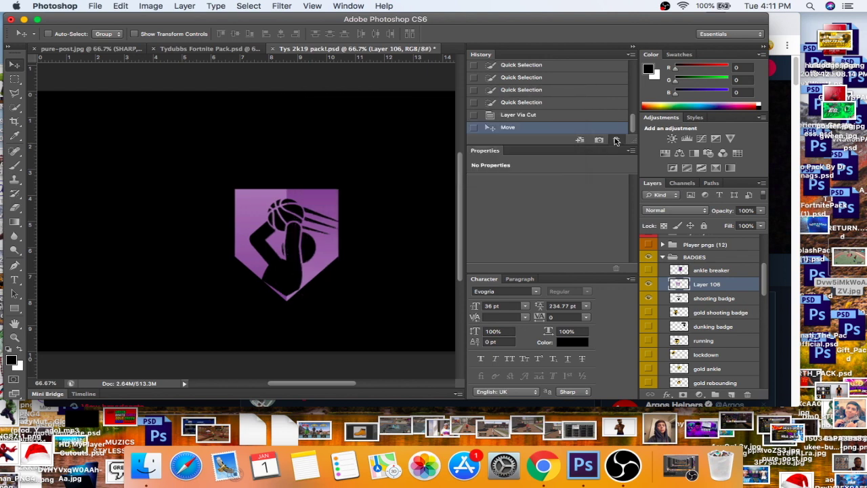
{"action": "left_click", "coordinate": [633, 45]}
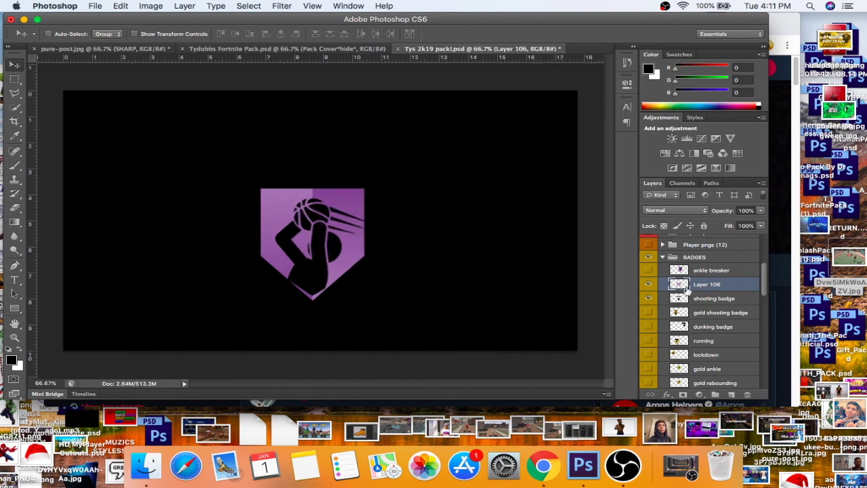
- Toggle the shooting badge layer's visibility to compare the black figure with the cut purple background
{"action": "left_click", "coordinate": [650, 299]}
{"action": "left_click", "coordinate": [650, 299]}
{"action": "left_click", "coordinate": [650, 299]}
{"action": "left_click", "coordinate": [650, 299]}
- Try a solid 0078ff Color Overlay on the cut purple layer and switch that effect off again
{"action": "right_click", "coordinate": [701, 289]}
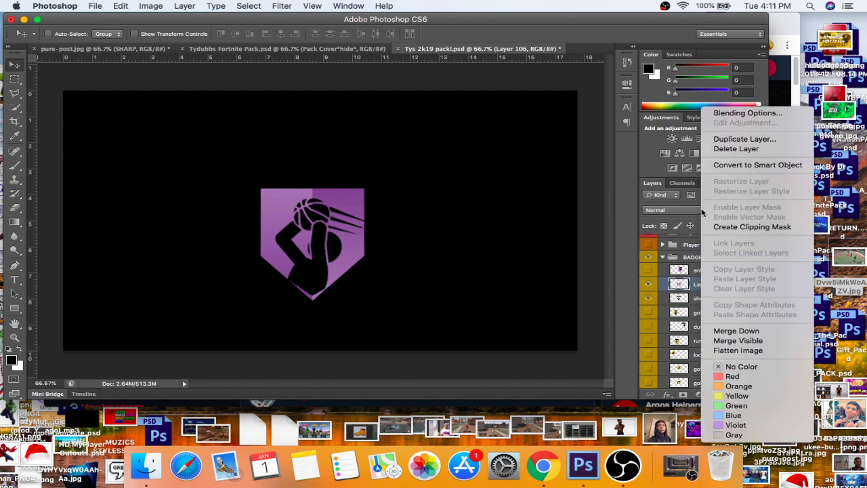
{"action": "left_click", "coordinate": [730, 114]}
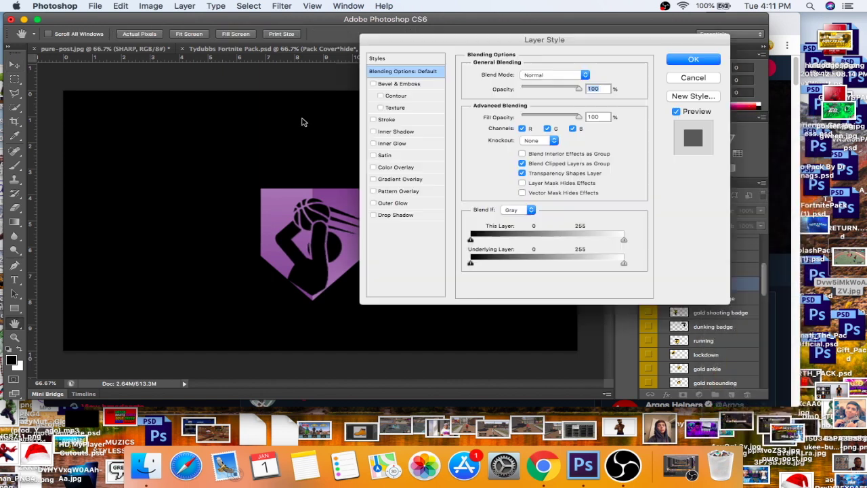
{"action": "left_click", "coordinate": [396, 168]}
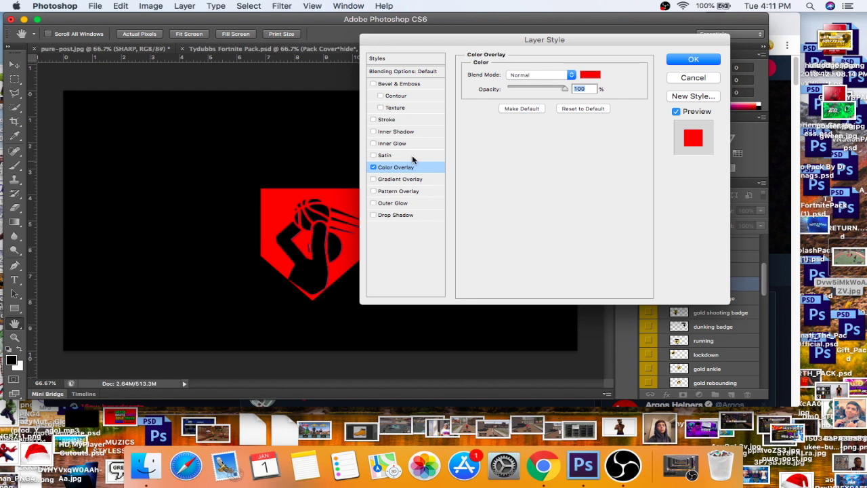
{"action": "left_click", "coordinate": [590, 75]}
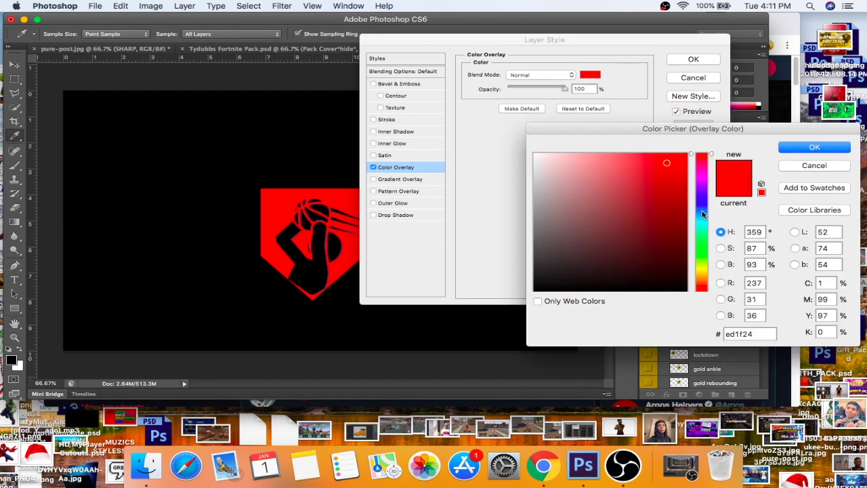
{"action": "double_click", "coordinate": [758, 331]}
{"action": "key", "text": "super+v"}
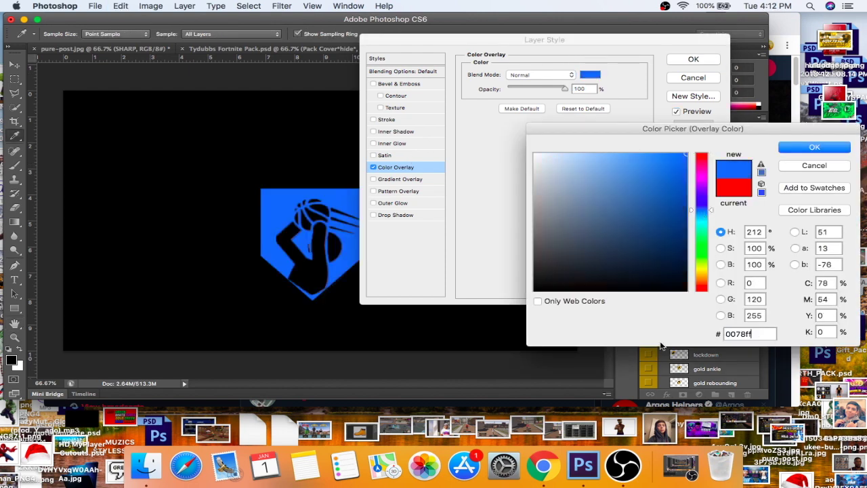
{"action": "key", "text": "Return"}
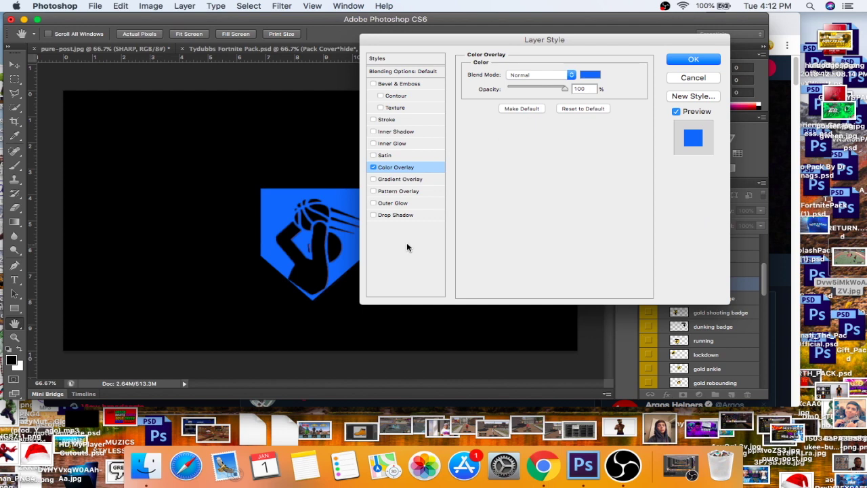
{"action": "left_click", "coordinate": [373, 167]}
- Enable a Gradient Overlay on the cut layer and change its black start stop to dark blue 004593
{"action": "left_click", "coordinate": [399, 181]}
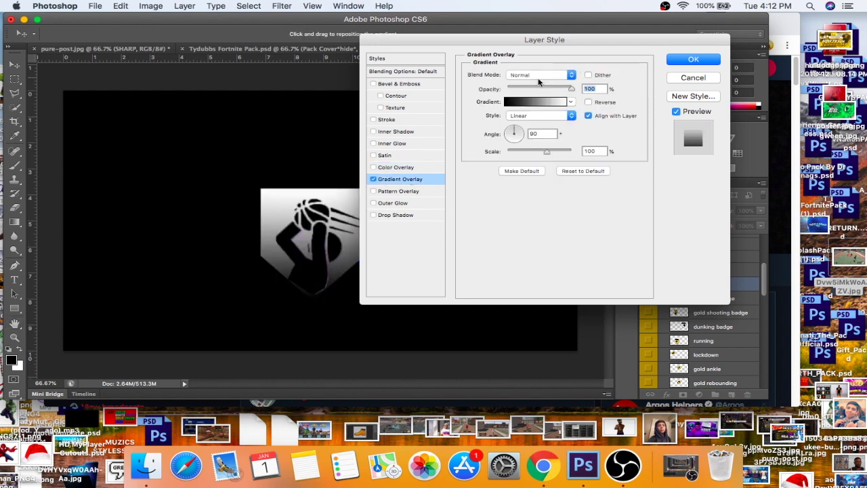
{"action": "left_click", "coordinate": [520, 104]}
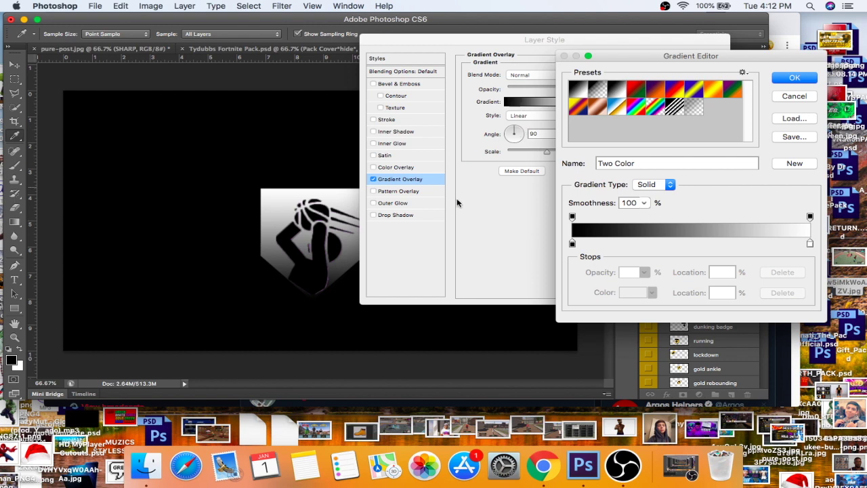
{"action": "left_click", "coordinate": [572, 243]}
{"action": "left_click", "coordinate": [634, 292]}
{"action": "left_click", "coordinate": [771, 331]}
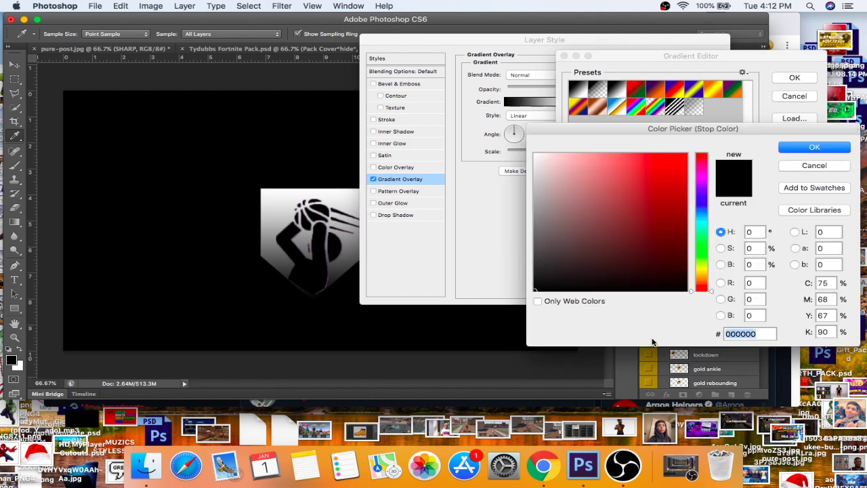
{"action": "type", "text": "0078ff"}
{"action": "mouse_move", "coordinate": [639, 226]}
{"action": "left_mouse_down"}
{"action": "mouse_move", "coordinate": [716, 201]}
{"action": "mouse_move", "coordinate": [719, 212]}
{"action": "left_mouse_up"}
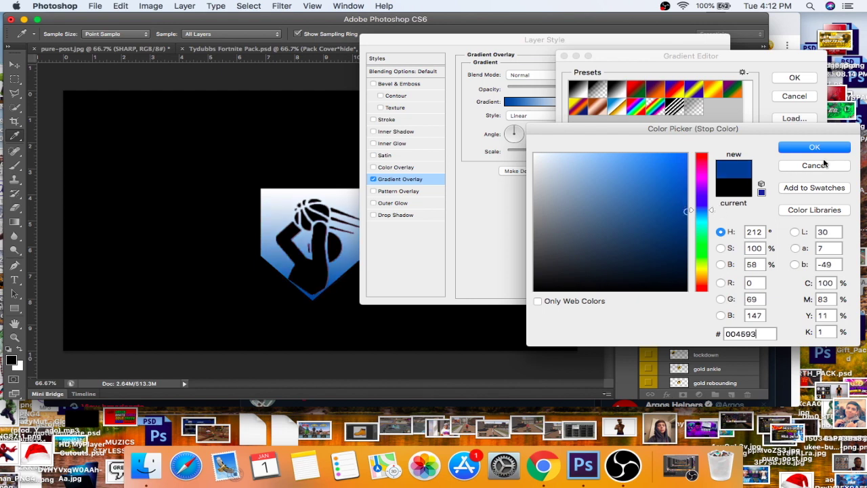
{"action": "left_click", "coordinate": [796, 147]}
- Set the gradient's white end stop to 0078ff and the overlay angle to 159 degrees
{"action": "left_click", "coordinate": [810, 244]}
{"action": "left_click", "coordinate": [635, 294]}
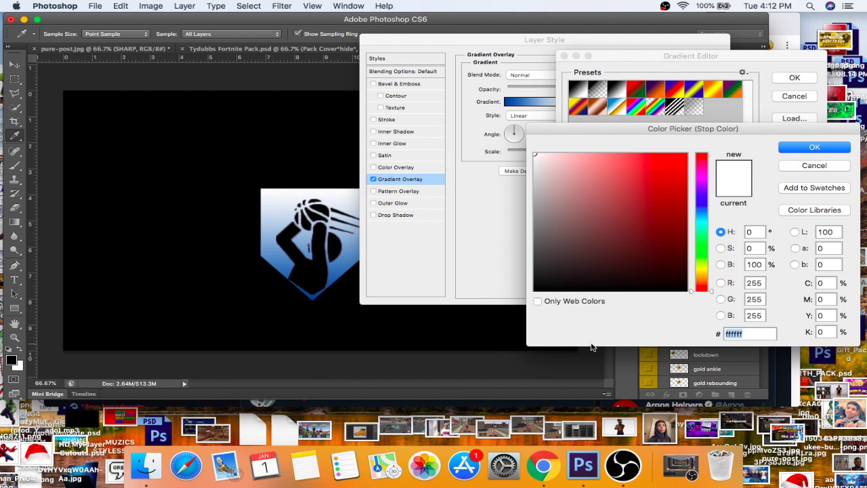
{"action": "type", "text": "0078ff"}
{"action": "key", "text": "Return"}
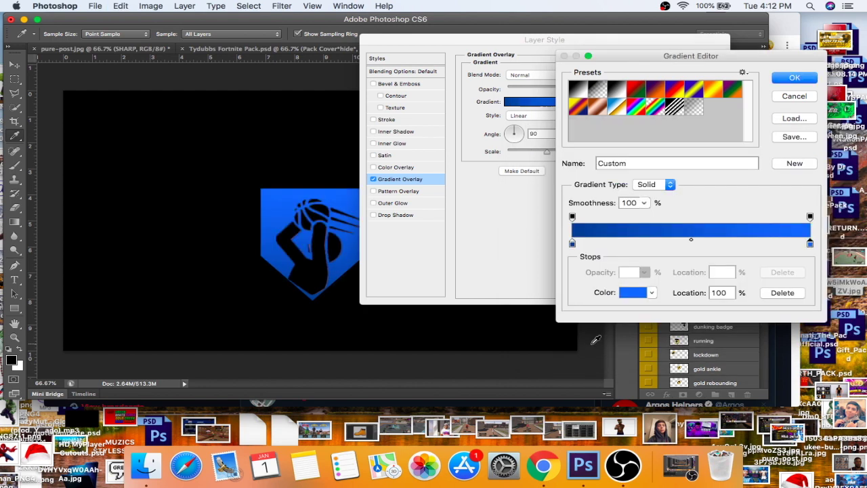
{"action": "key", "text": "Return"}
{"action": "left_click_drag", "start_coordinate": [519, 133], "coordinate": [507, 131]}
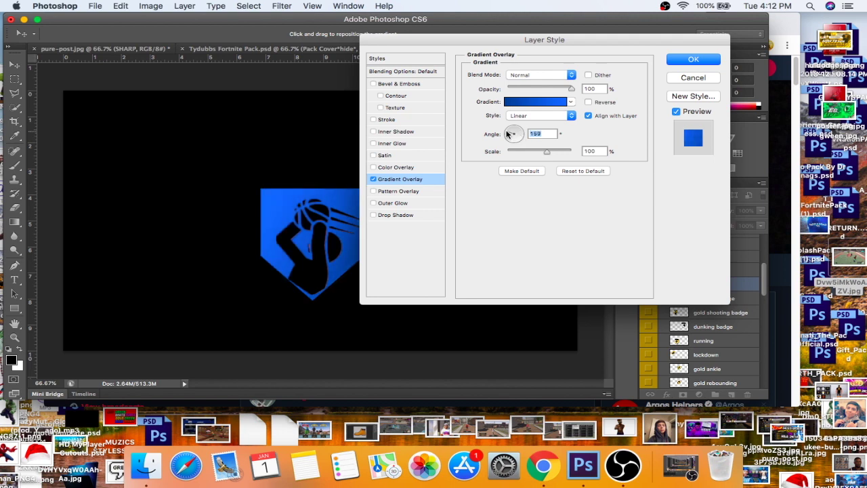
- Change the gradient's start stop to the darker blue 003a7b and accept the edited gradient
{"action": "left_click", "coordinate": [517, 103]}
{"action": "left_click", "coordinate": [572, 242]}
{"action": "left_click", "coordinate": [631, 293]}
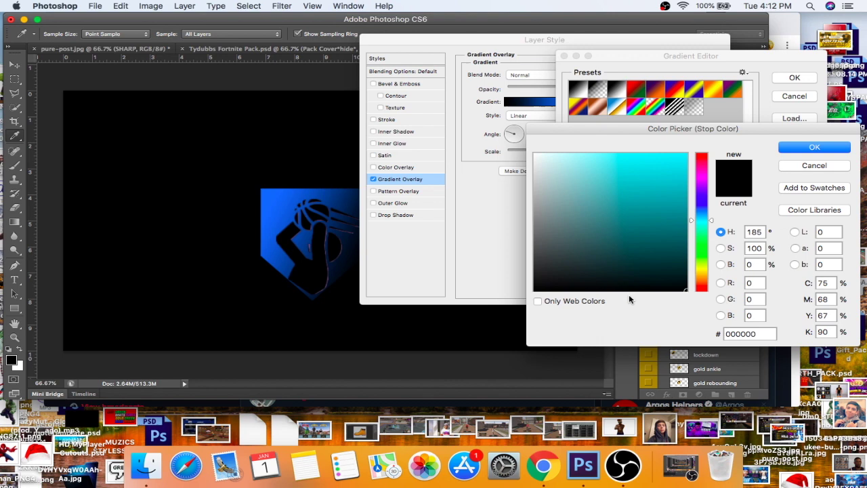
{"action": "mouse_move", "coordinate": [678, 233]}
{"action": "left_mouse_down"}
{"action": "mouse_move", "coordinate": [685, 198]}
{"action": "mouse_move", "coordinate": [697, 234]}
{"action": "mouse_move", "coordinate": [686, 233]}
{"action": "left_mouse_up"}
{"action": "left_click_drag", "start_coordinate": [763, 333], "coordinate": [700, 336]}
{"action": "type", "text": "0078ff"}
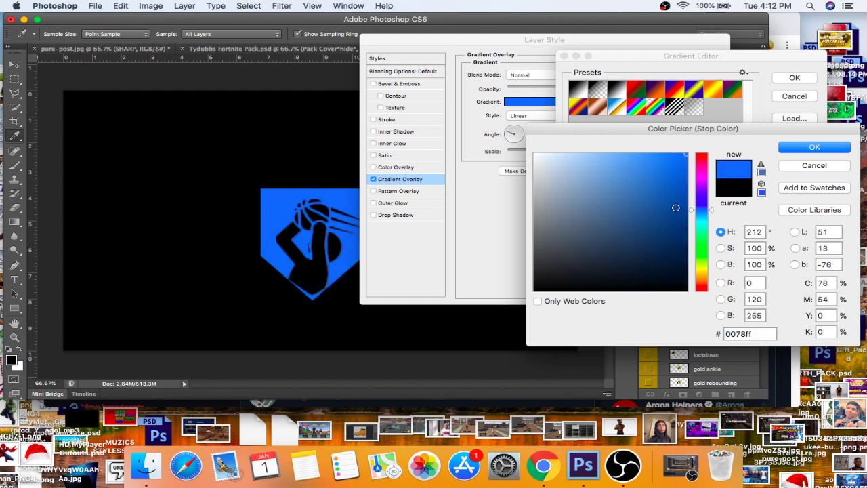
{"action": "mouse_move", "coordinate": [676, 208]}
{"action": "left_mouse_down"}
{"action": "mouse_move", "coordinate": [686, 229]}
{"action": "mouse_move", "coordinate": [664, 207]}
{"action": "mouse_move", "coordinate": [683, 205]}
{"action": "mouse_move", "coordinate": [683, 224]}
{"action": "left_mouse_up"}
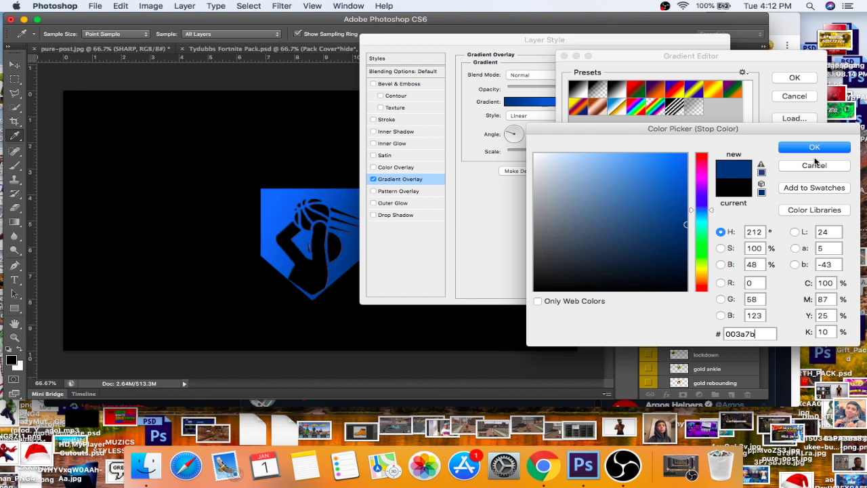
{"action": "left_click", "coordinate": [813, 147]}
{"action": "left_click", "coordinate": [798, 79]}
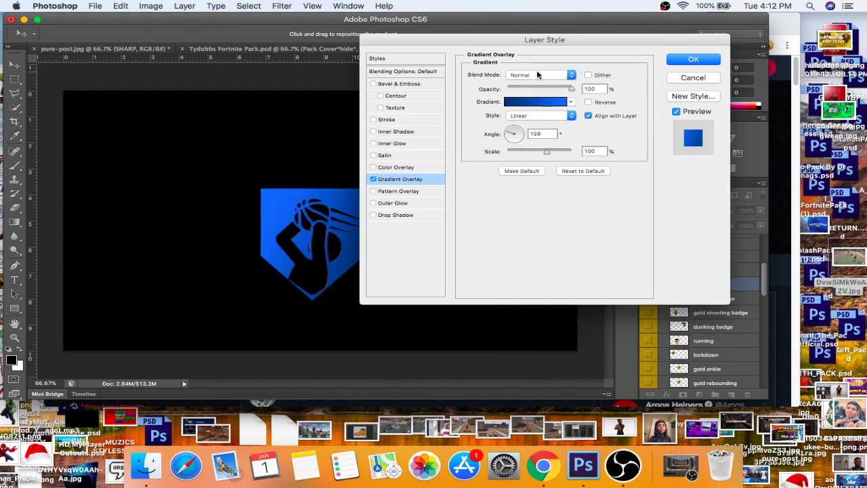
- Try the Linear Dodge (Add) blend mode on the gradient overlay
{"action": "left_click", "coordinate": [537, 71]}
{"action": "left_click", "coordinate": [563, 158]}
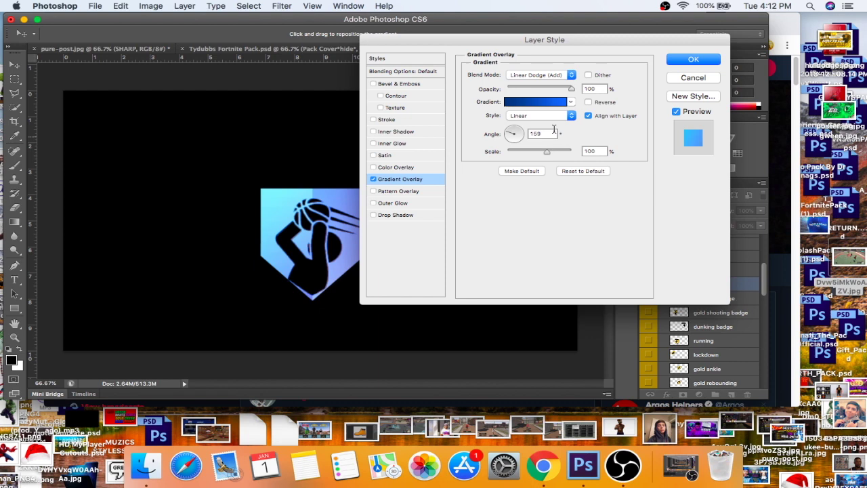
{"action": "left_click", "coordinate": [513, 105]}
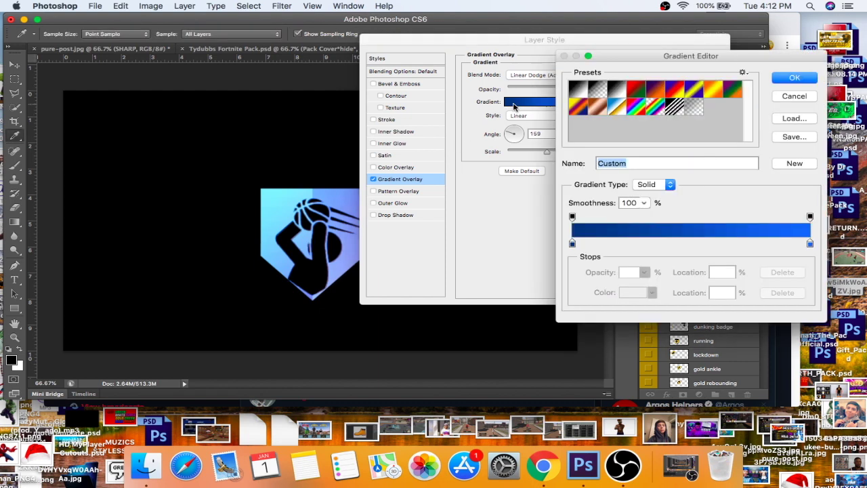
{"action": "left_click", "coordinate": [573, 244]}
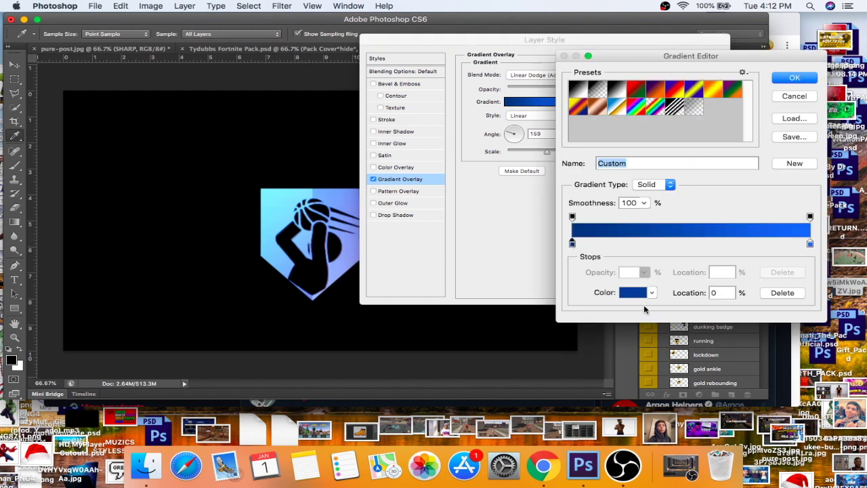
{"action": "left_click", "coordinate": [640, 295]}
{"action": "mouse_move", "coordinate": [674, 236]}
{"action": "left_mouse_down"}
{"action": "mouse_move", "coordinate": [688, 245]}
{"action": "mouse_move", "coordinate": [676, 250]}
{"action": "mouse_move", "coordinate": [691, 229]}
{"action": "mouse_move", "coordinate": [706, 231]}
{"action": "mouse_move", "coordinate": [677, 217]}
{"action": "mouse_move", "coordinate": [691, 185]}
{"action": "mouse_move", "coordinate": [700, 243]}
{"action": "mouse_move", "coordinate": [704, 222]}
{"action": "left_mouse_up"}
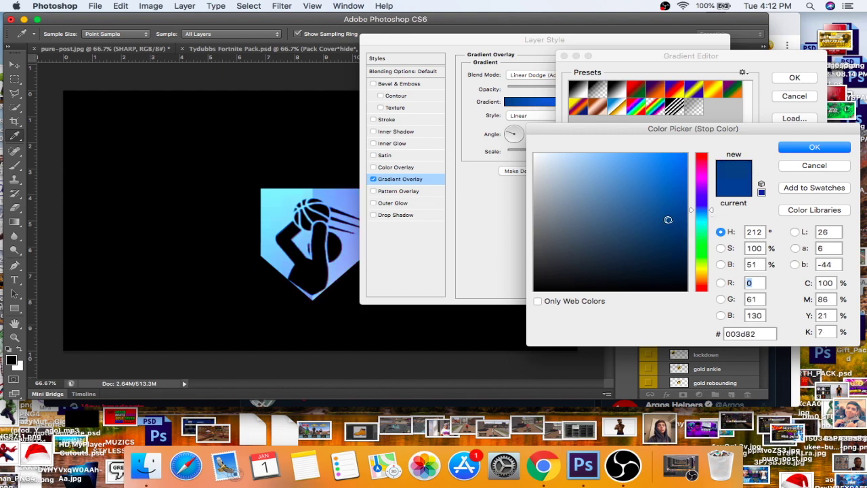
{"action": "left_click", "coordinate": [645, 167]}
{"action": "left_click_drag", "start_coordinate": [714, 216], "coordinate": [745, 223]}
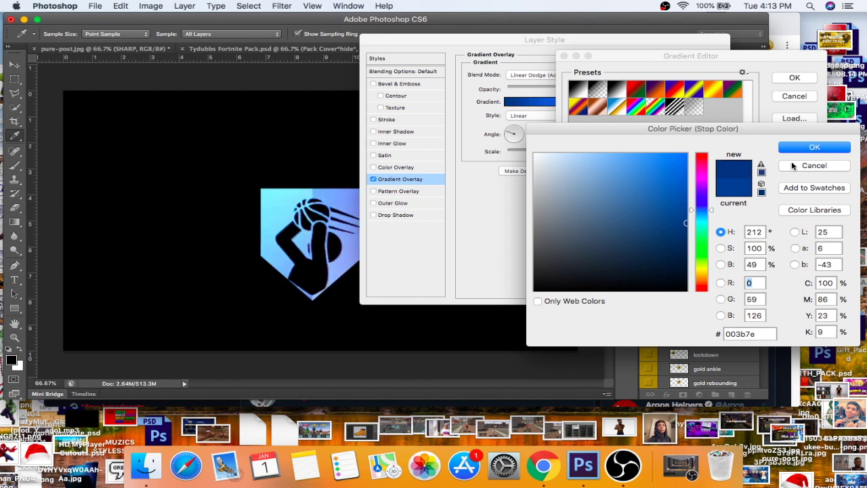
{"action": "left_click", "coordinate": [793, 166]}
{"action": "left_click", "coordinate": [810, 244]}
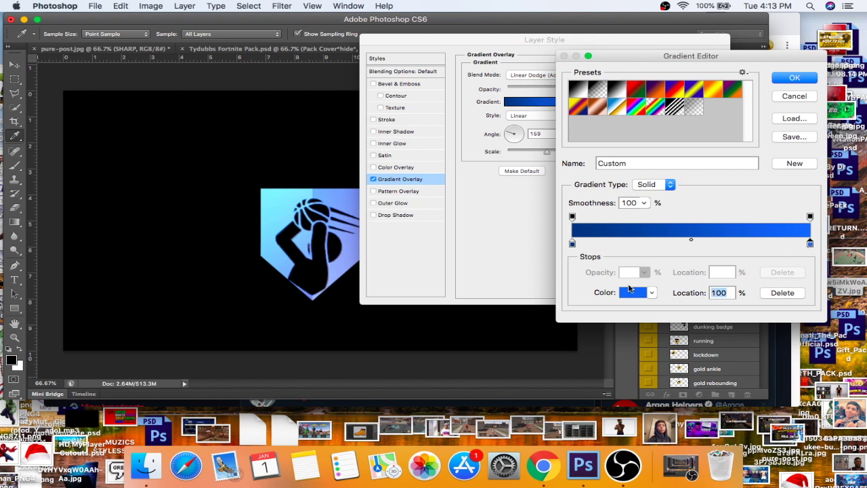
{"action": "left_click", "coordinate": [633, 292]}
{"action": "mouse_move", "coordinate": [660, 152]}
{"action": "left_mouse_down"}
{"action": "mouse_move", "coordinate": [650, 140]}
{"action": "mouse_move", "coordinate": [646, 188]}
{"action": "mouse_move", "coordinate": [742, 152]}
{"action": "left_mouse_up"}
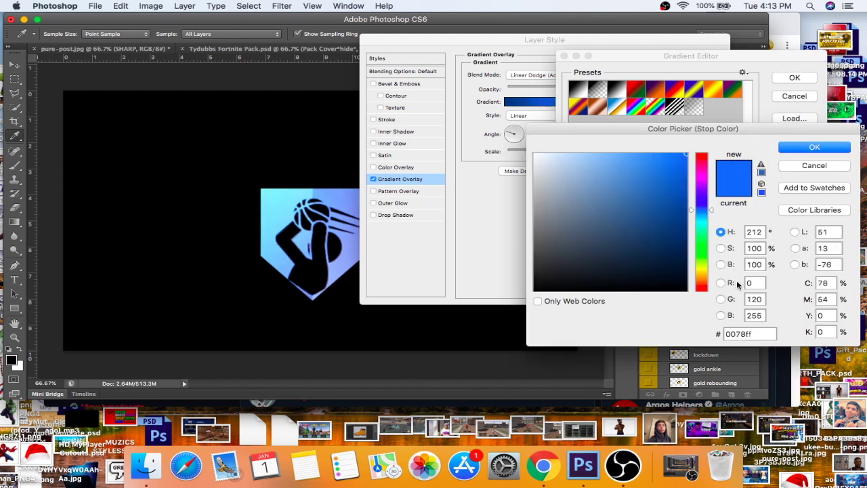
{"action": "left_click_drag", "start_coordinate": [682, 187], "coordinate": [661, 180]}
{"action": "left_click_drag", "start_coordinate": [721, 155], "coordinate": [720, 150]}
{"action": "left_click_drag", "start_coordinate": [707, 208], "coordinate": [703, 214]}
{"action": "left_click", "coordinate": [787, 169]}
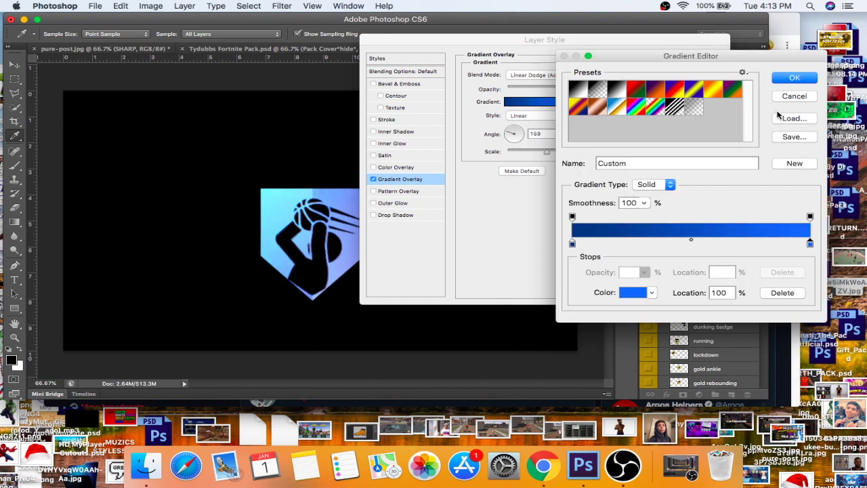
{"action": "left_click", "coordinate": [788, 98]}
- Try the gradient overlay in Normal mode, then in Linear Dodge (Add) at 70% opacity
{"action": "left_click_drag", "start_coordinate": [576, 39], "coordinate": [655, 43]}
{"action": "left_click", "coordinate": [617, 78]}
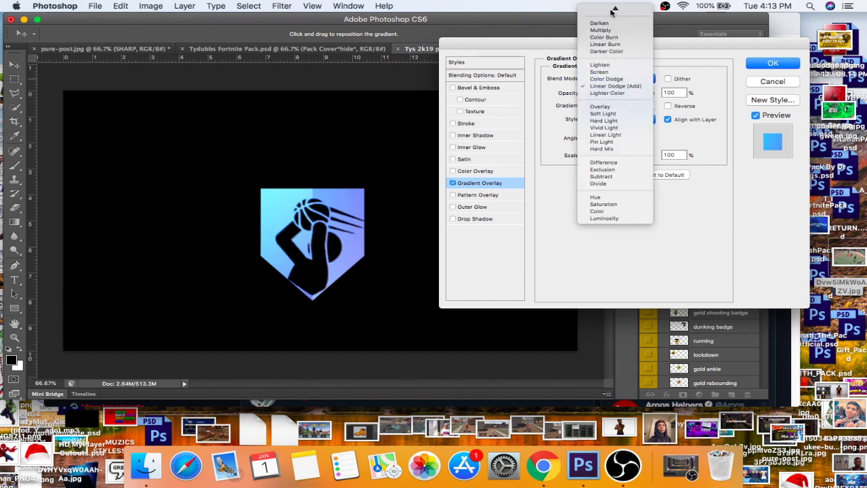
{"action": "left_click", "coordinate": [609, 14]}
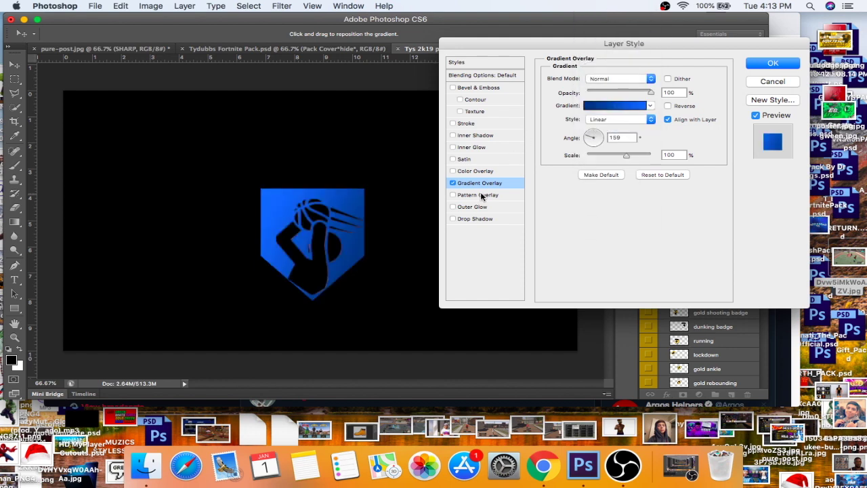
{"action": "left_click", "coordinate": [596, 82]}
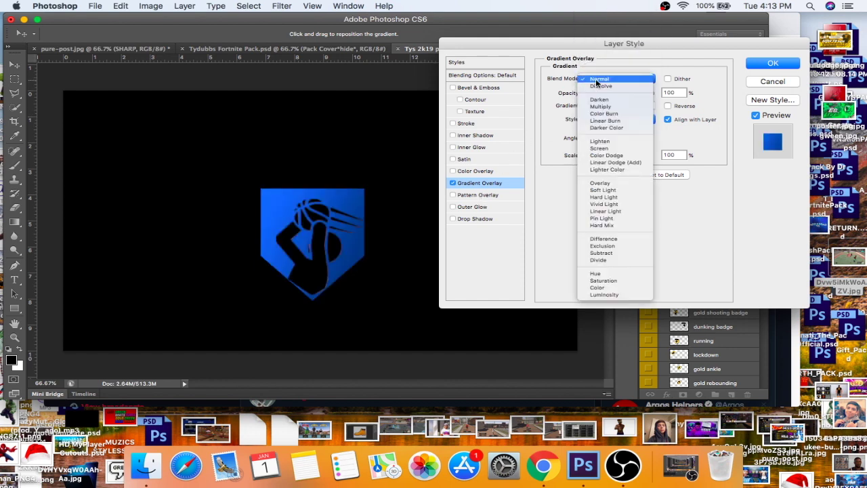
{"action": "left_click", "coordinate": [615, 162]}
{"action": "double_click", "coordinate": [668, 92]}
{"action": "type", "text": "70"}
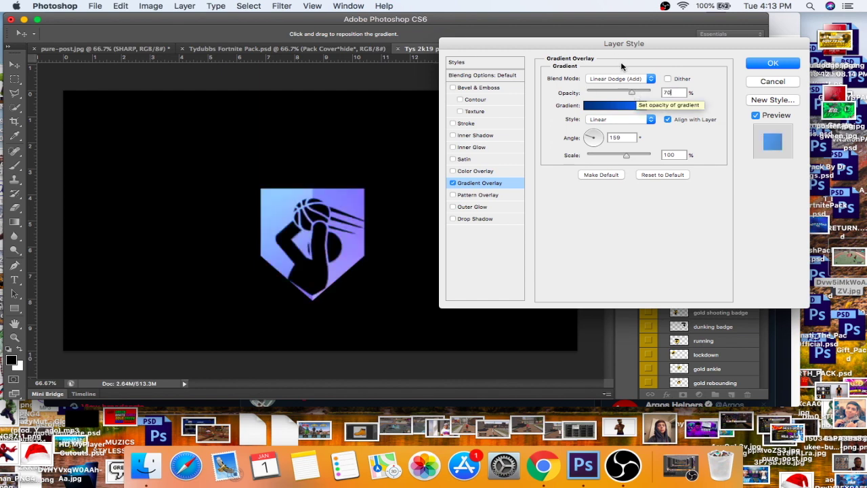
- Set the gradient overlay's blend mode to Normal and its opacity to 80%, and apply the layer style
{"action": "left_click", "coordinate": [620, 79]}
{"action": "left_click", "coordinate": [616, 25]}
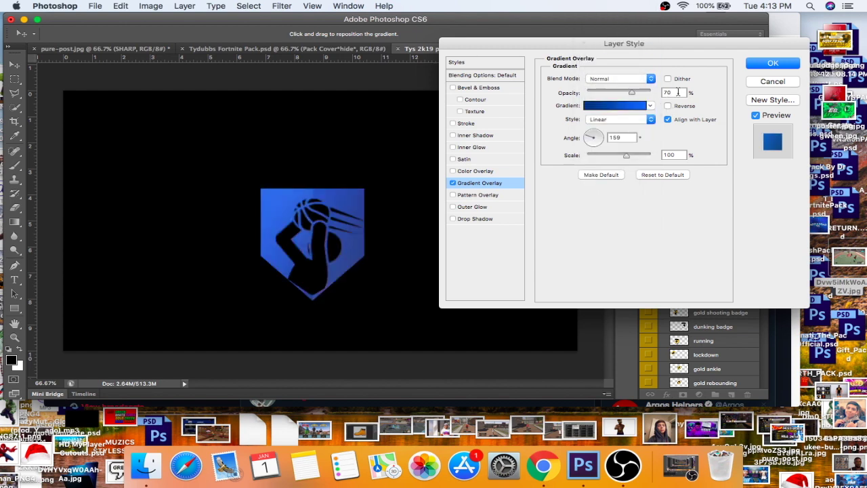
{"action": "key", "text": "BackSpace"}
{"action": "key", "text": "BackSpace"}
{"action": "type", "text": "8"}
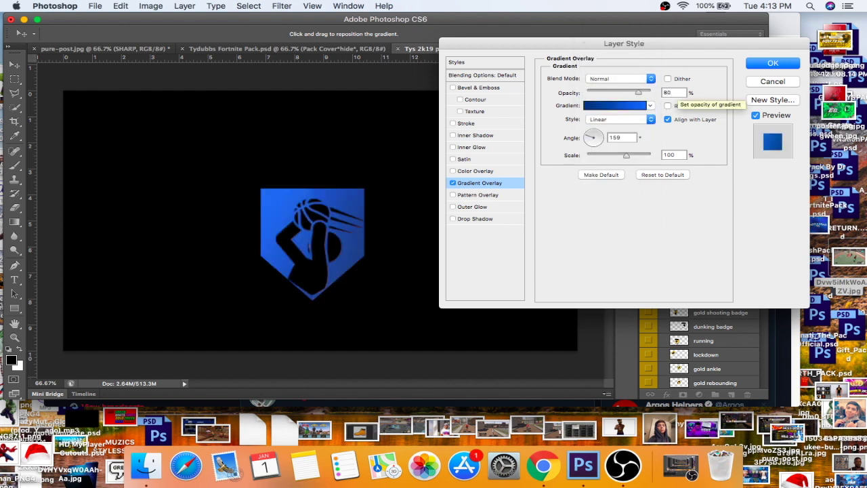
{"action": "key", "text": "Return"}
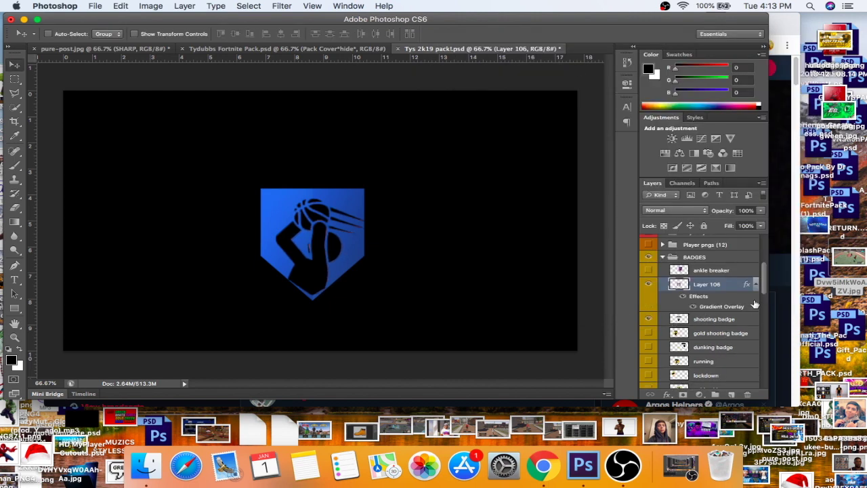
- Merge the blue gradient layer with the shooting badge layer
{"action": "left_click", "coordinate": [698, 319]}
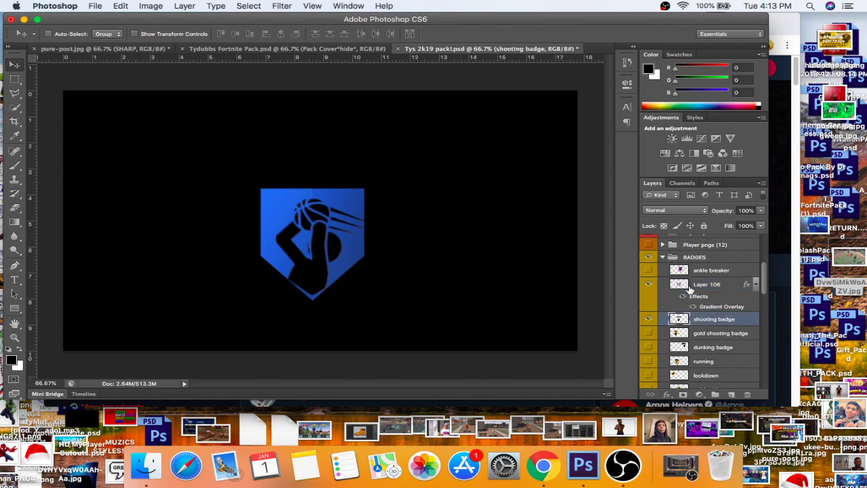
{"action": "left_click", "coordinate": [698, 286], "text": "shift"}
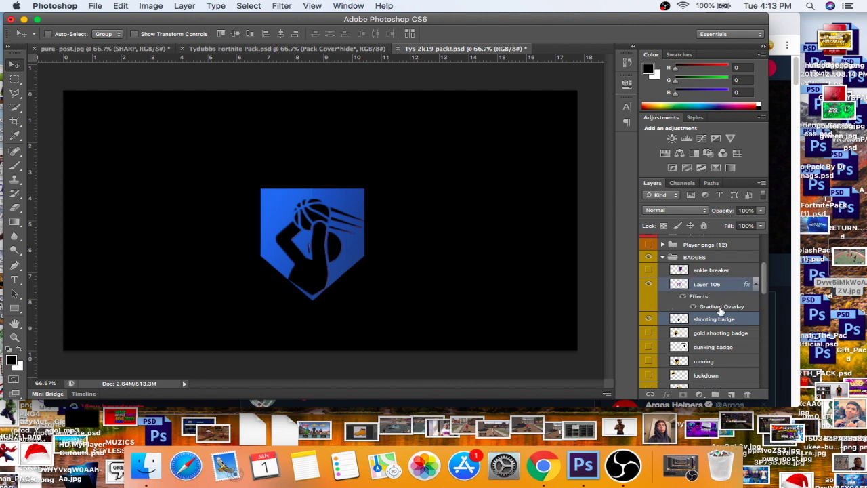
{"action": "key", "text": "super+e"}
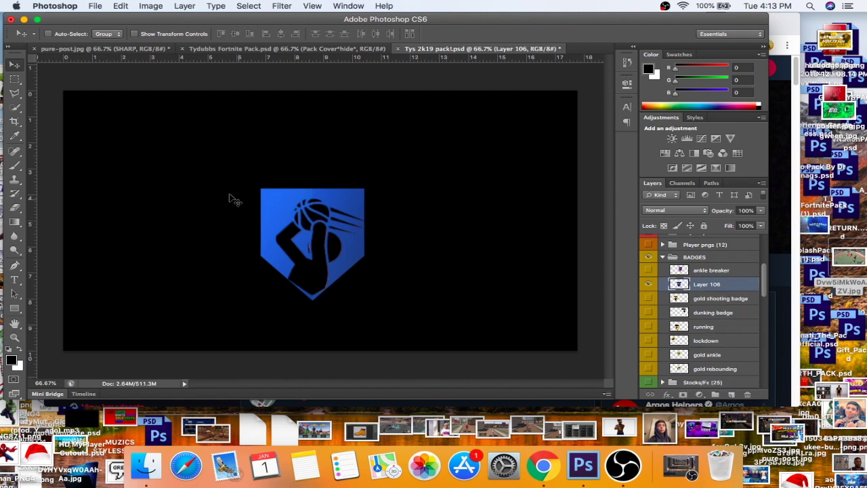
- Copy the blue shooting badge from the pack into pure-post.jpg and scale it down to a small badge
{"action": "left_click_drag", "start_coordinate": [324, 231], "coordinate": [221, 68]}
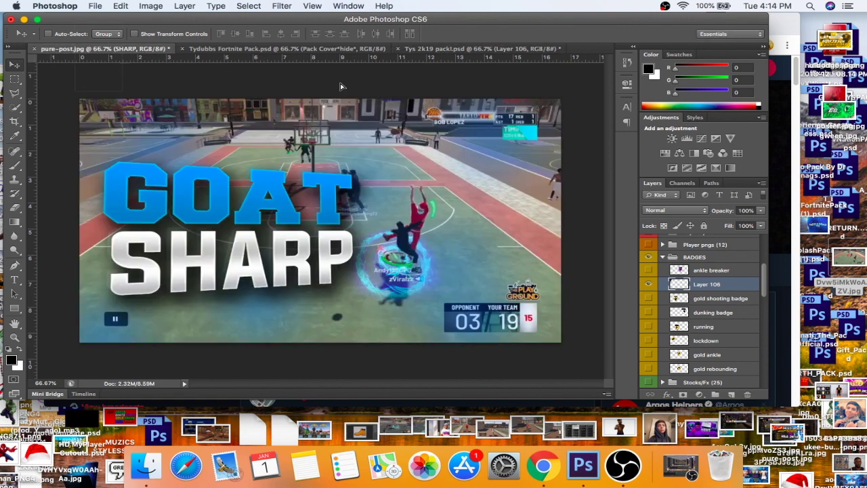
{"action": "left_click_drag", "start_coordinate": [483, 250], "coordinate": [483, 238]}
{"action": "left_click_drag", "start_coordinate": [481, 278], "coordinate": [503, 273]}
{"action": "key", "text": "super+t"}
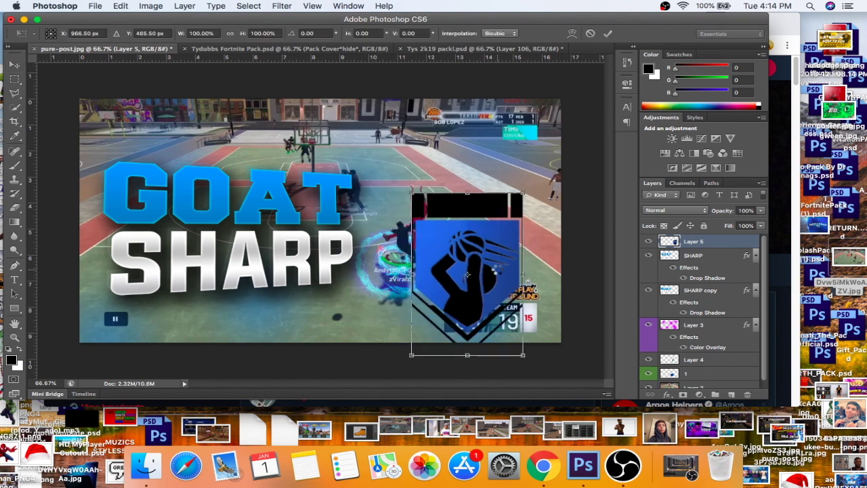
{"action": "left_click_drag", "start_coordinate": [523, 190], "coordinate": [447, 296]}
{"action": "key", "text": "Return"}
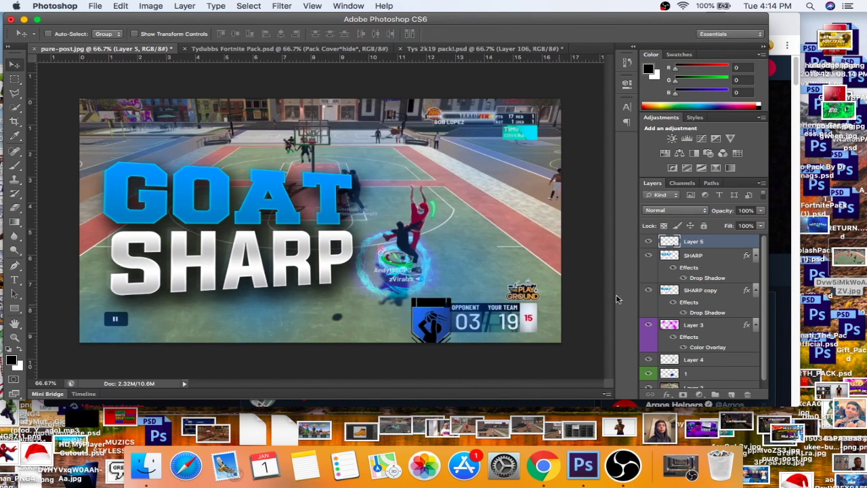
- Move the badge layer directly beneath Layer 4 and place the badge beside the red player
{"action": "left_click_drag", "start_coordinate": [683, 243], "coordinate": [689, 361]}
{"action": "left_click_drag", "start_coordinate": [447, 311], "coordinate": [459, 263]}
- Scale the badge to about 111%, rotate it about 11.7° clockwise and shift it closer to the player
{"action": "key", "text": "super+t"}
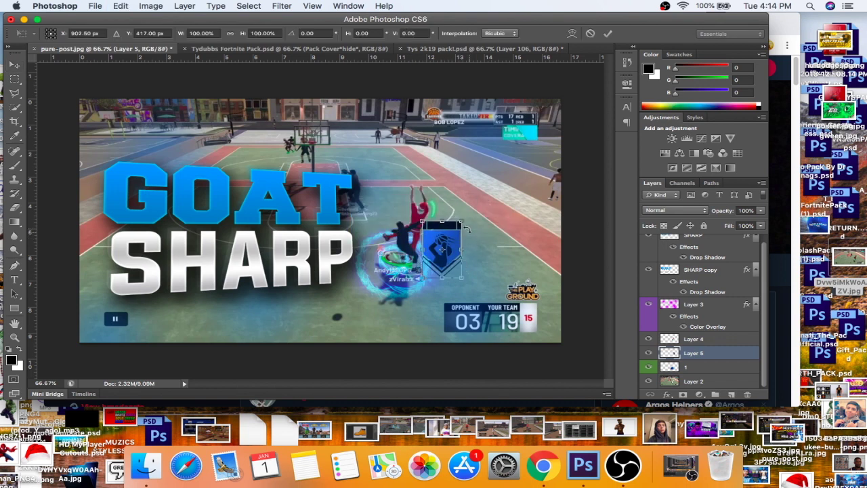
{"action": "left_click_drag", "start_coordinate": [460, 220], "coordinate": [470, 206]}
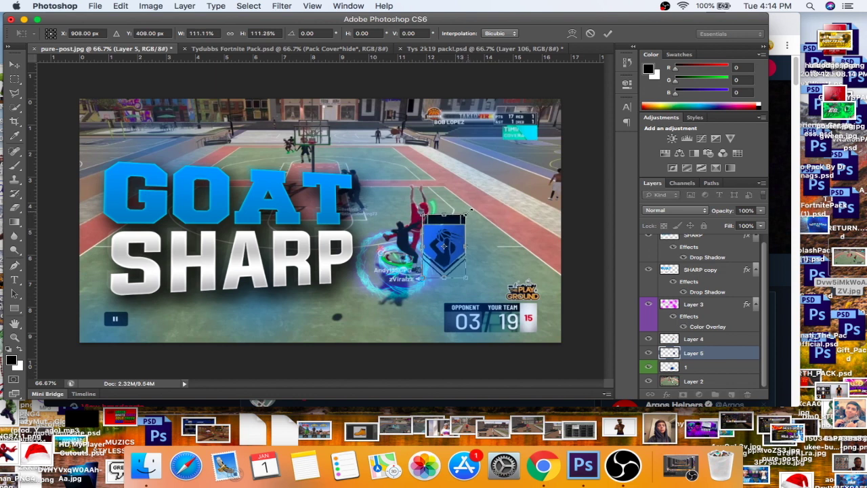
{"action": "left_click_drag", "start_coordinate": [481, 210], "coordinate": [485, 214]}
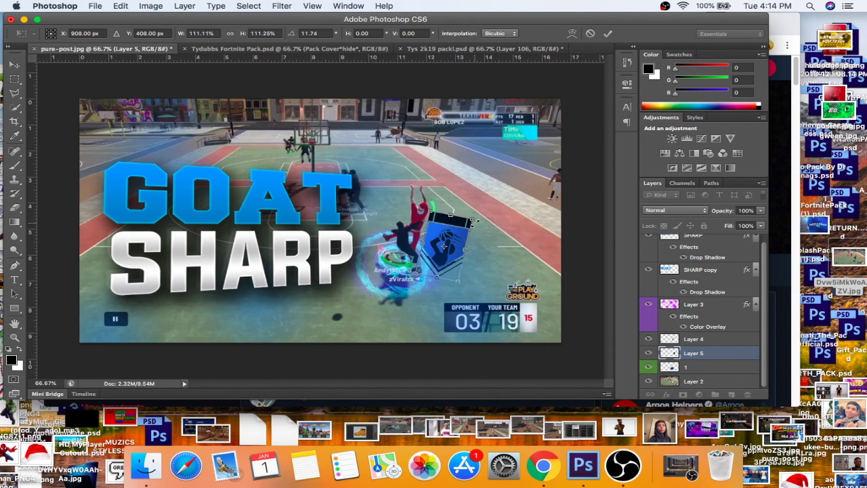
{"action": "key", "text": "Return"}
{"action": "left_click_drag", "start_coordinate": [452, 237], "coordinate": [441, 237]}
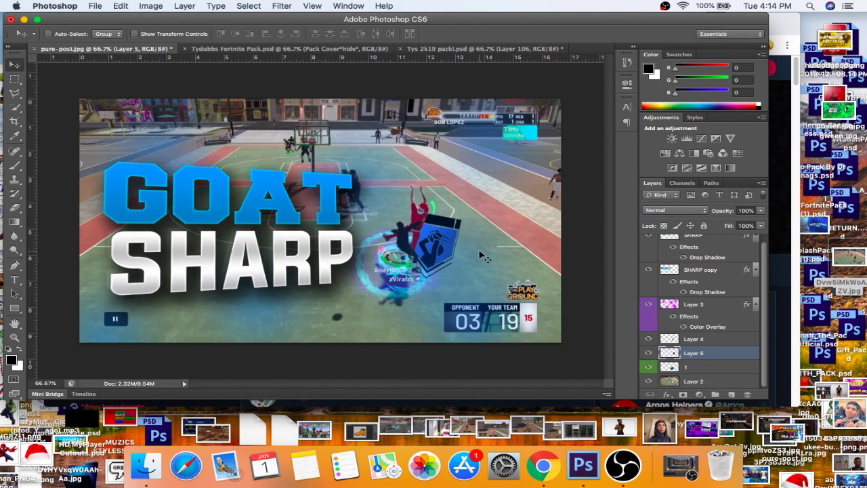
- Apply a slight Perspective transform to the upper corner of the tilted badge
{"action": "key", "text": "super+t"}
{"action": "right_click", "coordinate": [450, 253]}
{"action": "left_click", "coordinate": [489, 313]}
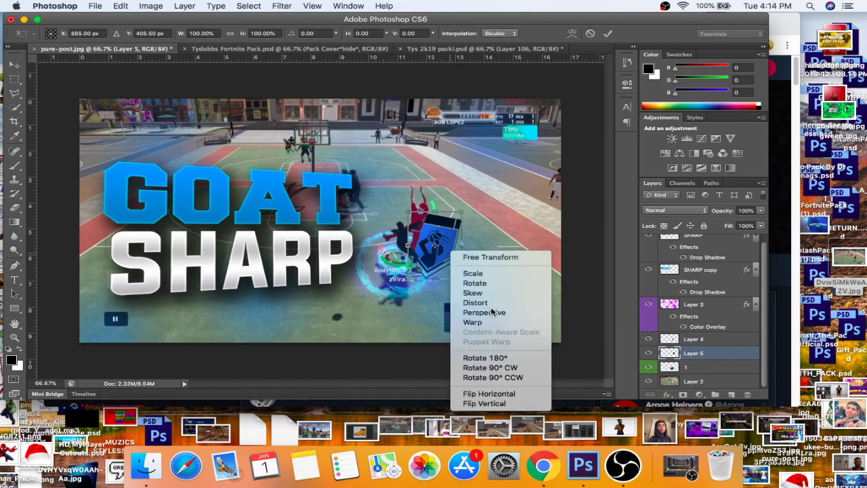
{"action": "left_click_drag", "start_coordinate": [464, 216], "coordinate": [466, 225]}
{"action": "key", "text": "Return"}
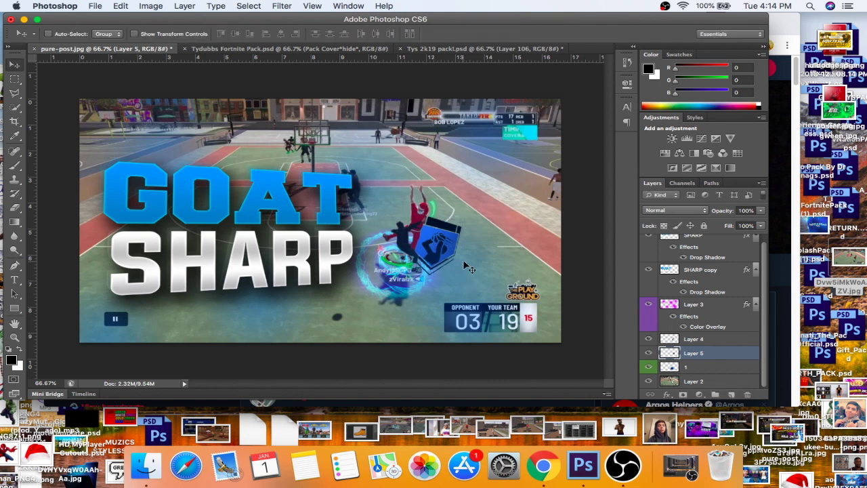
- Enlarge the badge to about 107%, slightly narrow its upper edge with Perspective, and move it a little lower beside the player
{"action": "mouse_move", "coordinate": [446, 253]}
{"action": "left_mouse_down"}
{"action": "mouse_move", "coordinate": [439, 252]}
{"action": "mouse_move", "coordinate": [455, 256]}
{"action": "left_mouse_up"}
{"action": "key", "text": "super+t"}
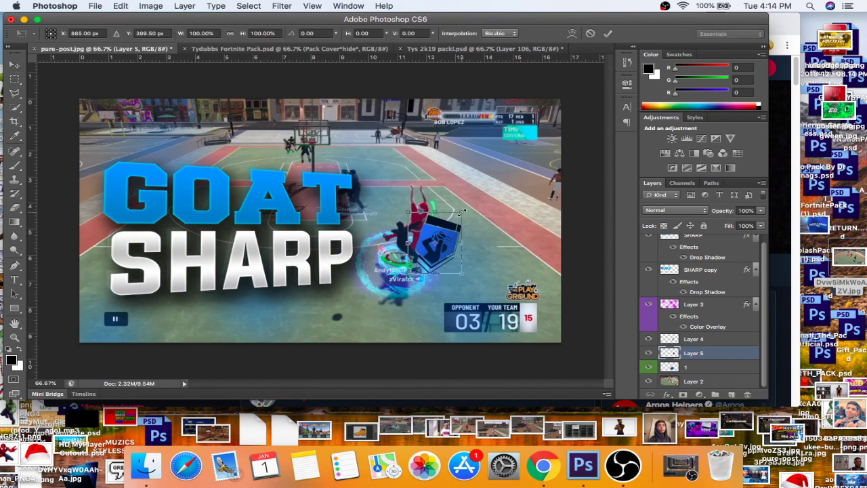
{"action": "left_click_drag", "start_coordinate": [460, 212], "coordinate": [466, 207]}
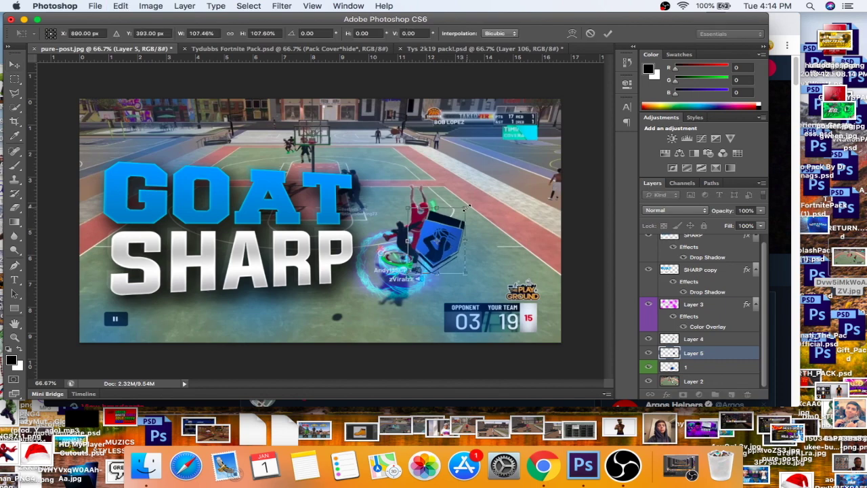
{"action": "right_click", "coordinate": [455, 223]}
{"action": "left_click", "coordinate": [483, 286]}
{"action": "left_click_drag", "start_coordinate": [463, 210], "coordinate": [461, 209]}
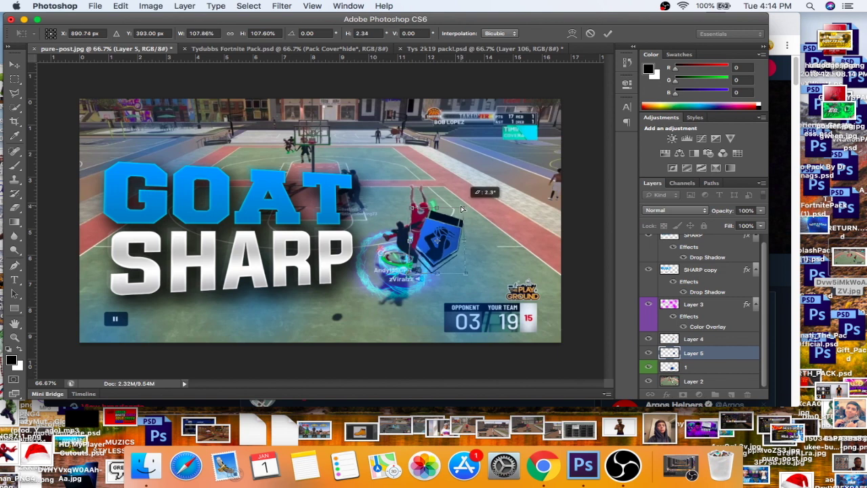
{"action": "key", "text": "Return"}
{"action": "left_click_drag", "start_coordinate": [475, 249], "coordinate": [474, 265]}
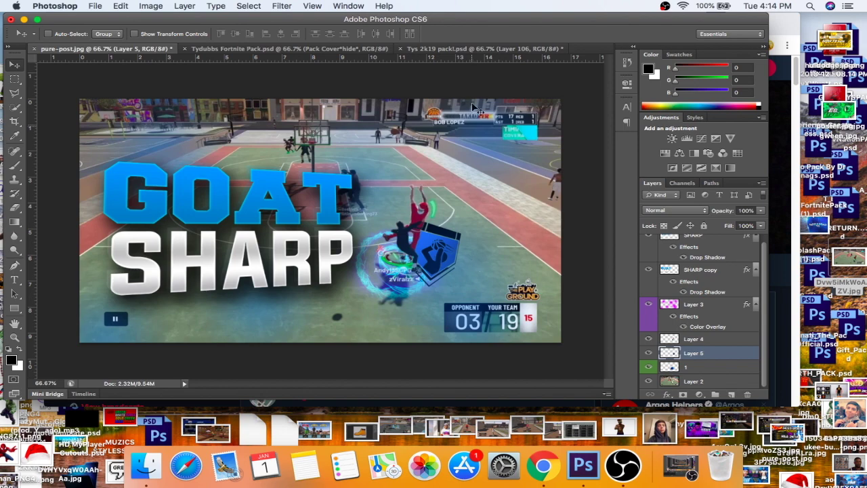
- Switch to Tys 2k19 pack!.psd, then hide and collapse the BADGES group
{"action": "left_click", "coordinate": [464, 50]}
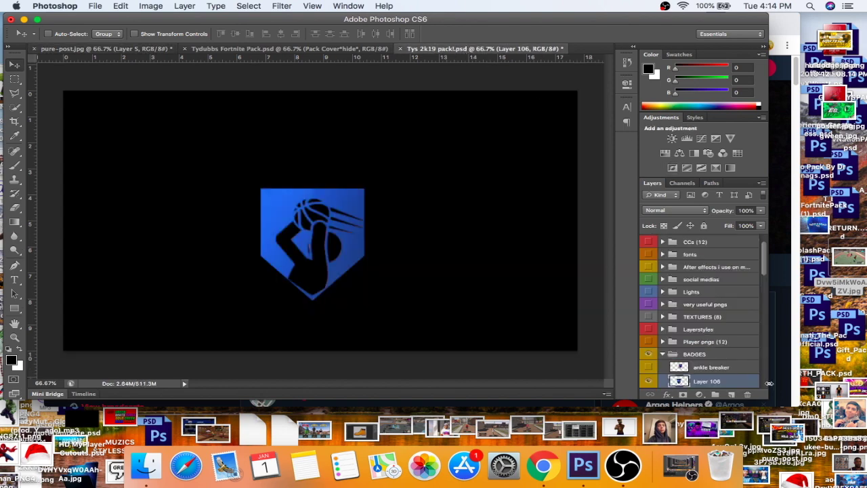
{"action": "left_click", "coordinate": [648, 354]}
{"action": "left_click", "coordinate": [663, 354]}
- Preview Layer 99 and the SAUCY layer beneath Tee in the pack's extras by briefly showing each one
{"action": "left_click_drag", "start_coordinate": [764, 254], "coordinate": [782, 351]}
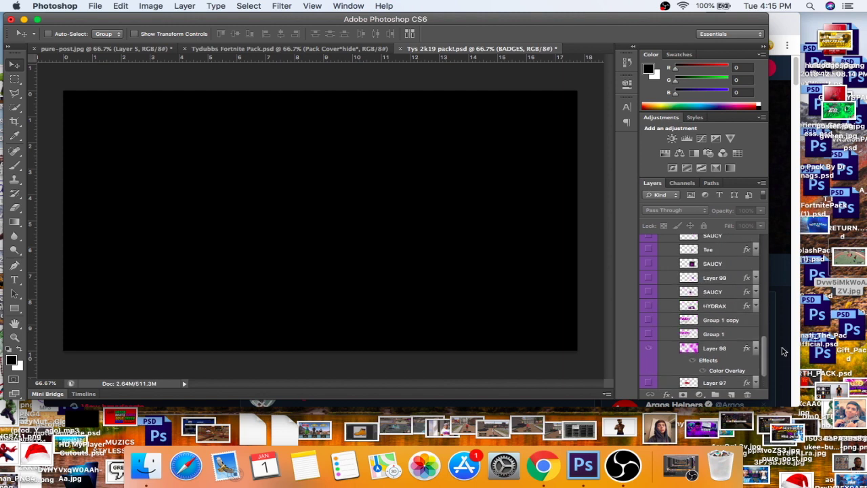
{"action": "left_click", "coordinate": [646, 278]}
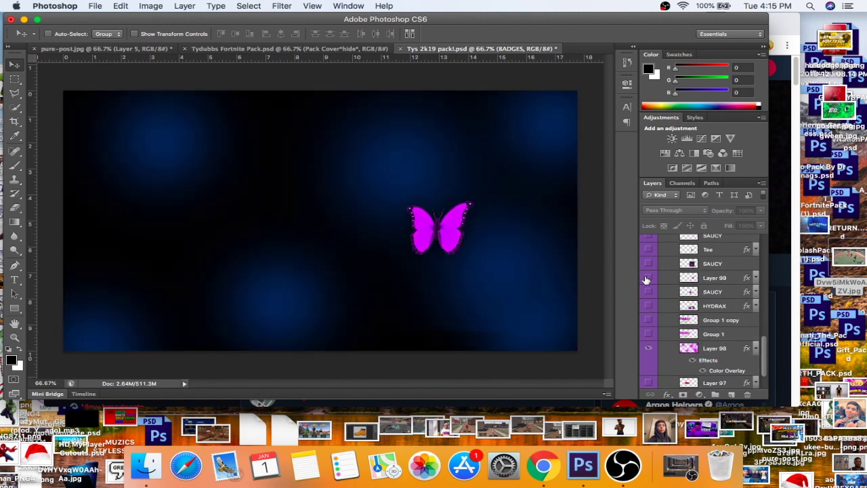
{"action": "left_click", "coordinate": [647, 278]}
{"action": "left_click", "coordinate": [647, 263]}
{"action": "left_click", "coordinate": [647, 262]}
{"action": "left_click_drag", "start_coordinate": [768, 351], "coordinate": [764, 334]}
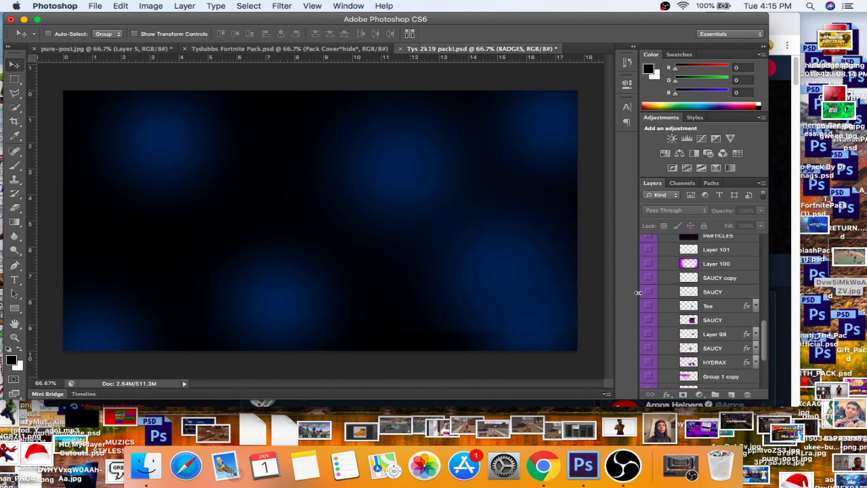
- Show the SAUCY light layer above Tee and copy it into pure-post.jpg
{"action": "left_click", "coordinate": [648, 292]}
{"action": "left_click", "coordinate": [651, 297]}
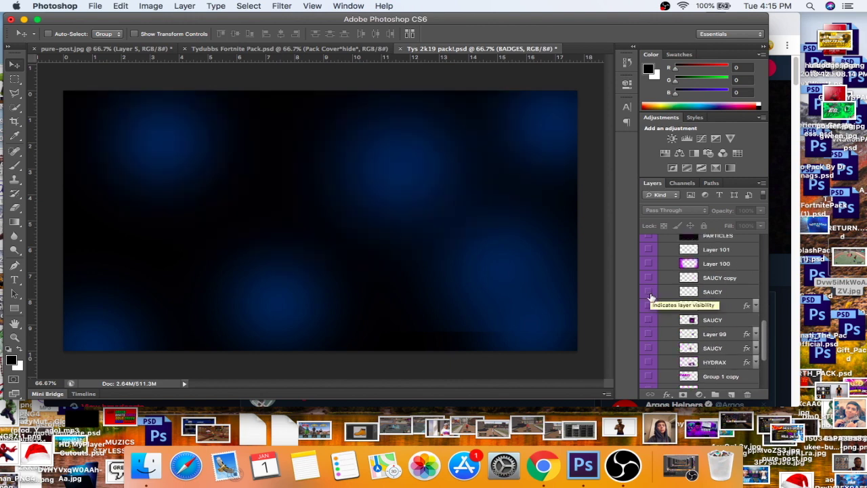
{"action": "left_click", "coordinate": [651, 297]}
{"action": "left_click", "coordinate": [704, 291]}
{"action": "left_click_drag", "start_coordinate": [332, 127], "coordinate": [306, 193]}
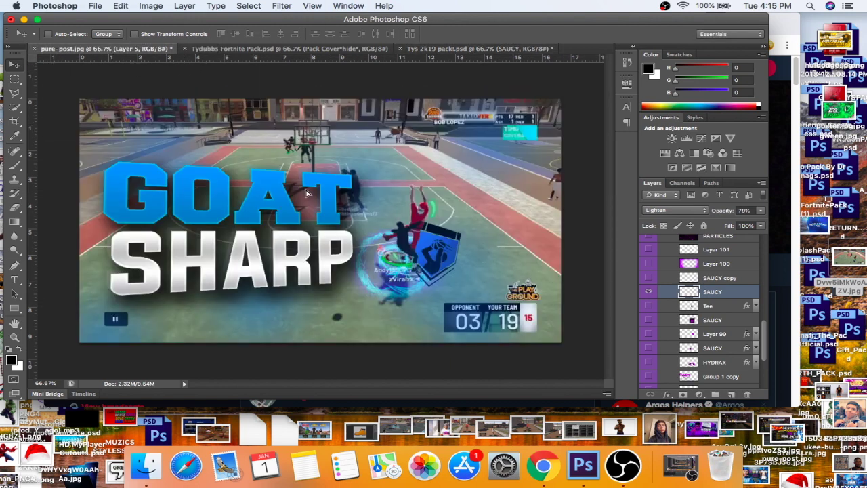
{"action": "left_click_drag", "start_coordinate": [583, 286], "coordinate": [584, 287]}
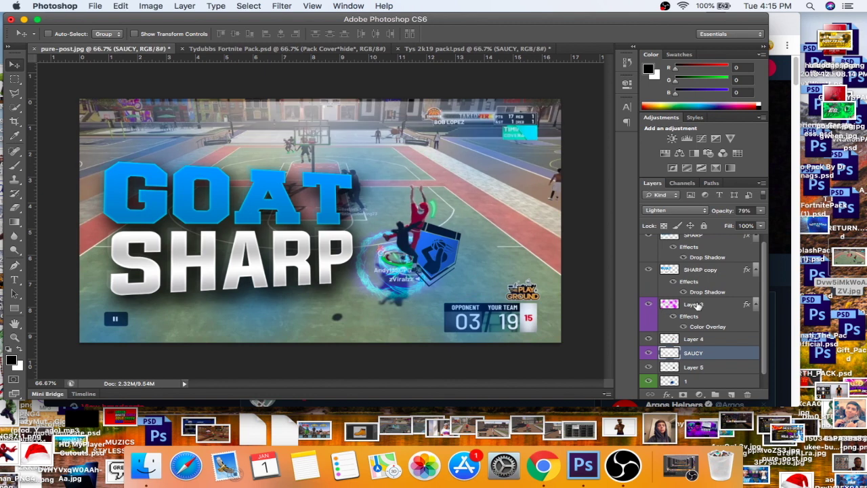
- Hide the SAUCY layer and set the Brush tool's foreground colour to white
{"action": "left_click", "coordinate": [648, 353]}
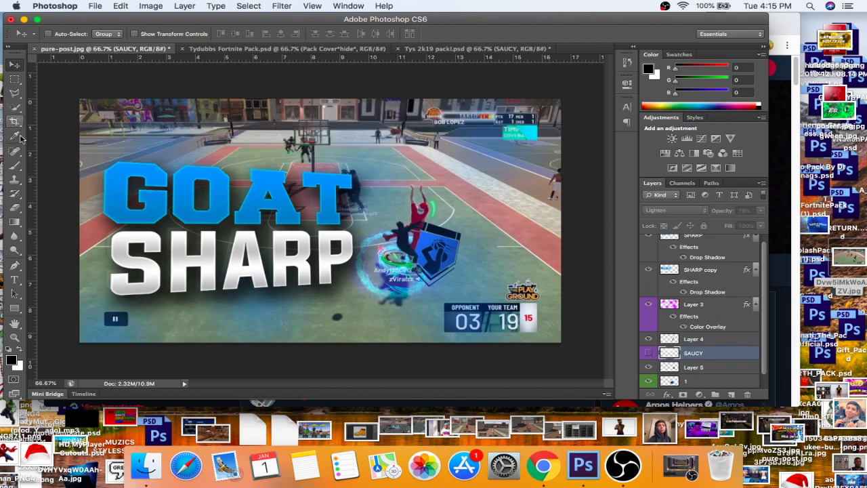
{"action": "left_click", "coordinate": [17, 166]}
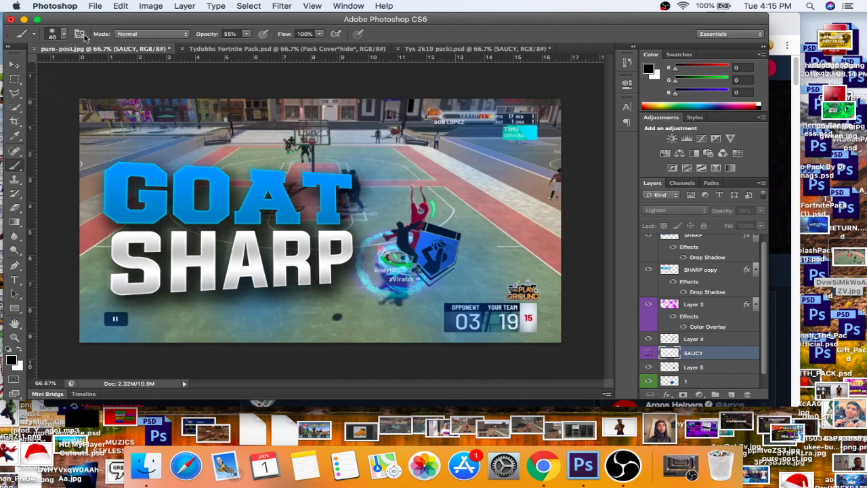
{"action": "left_click", "coordinate": [12, 361]}
{"action": "left_click", "coordinate": [535, 155]}
{"action": "key", "text": "Return"}
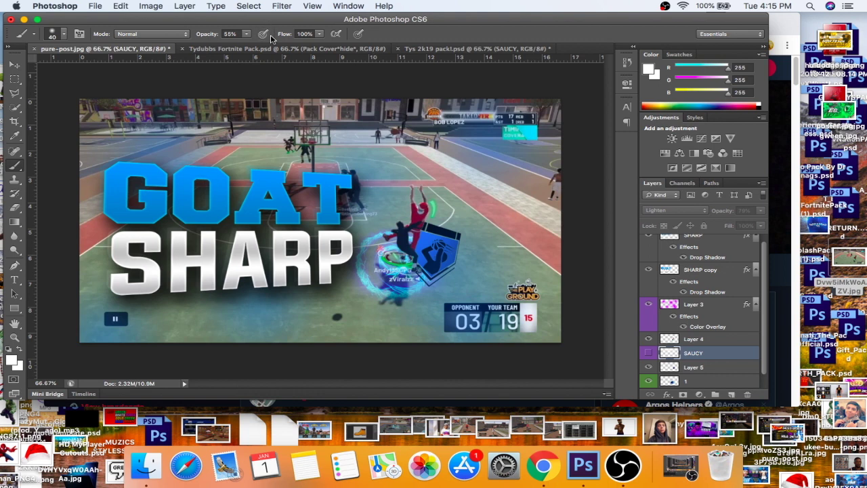
{"action": "left_click", "coordinate": [64, 36]}
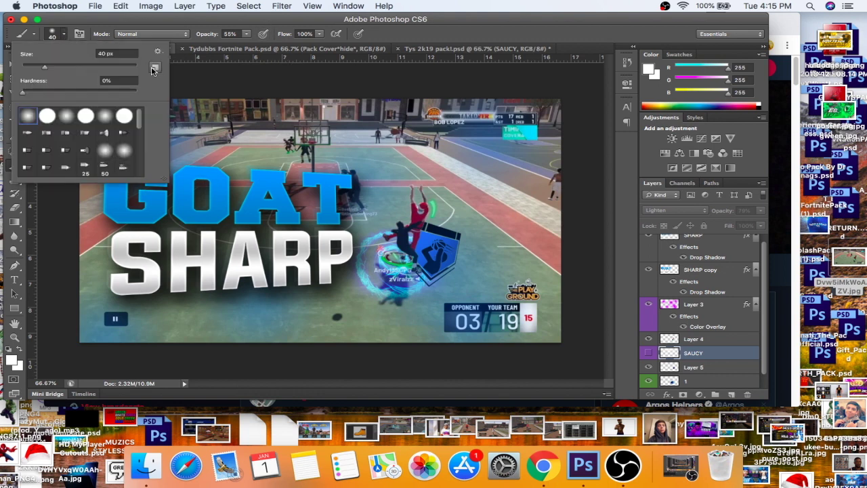
{"action": "left_click", "coordinate": [71, 34]}
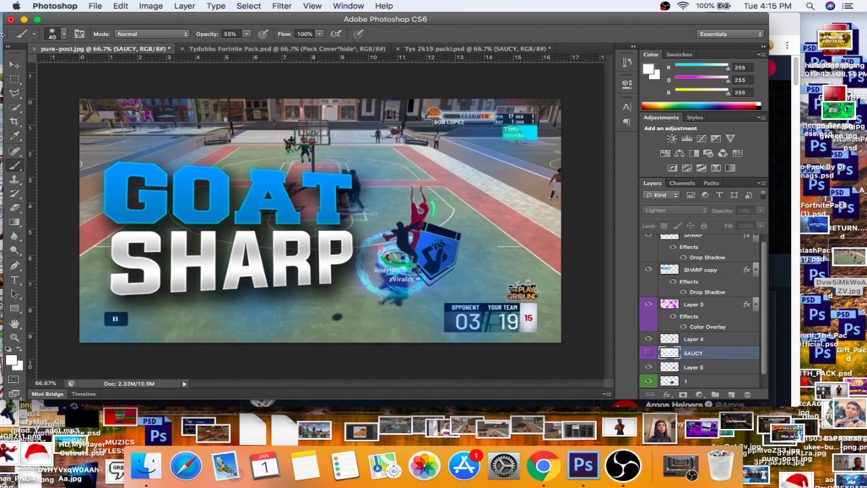
{"action": "left_click", "coordinate": [13, 61]}
- Show the SAUCY glow above all other layers and position it along the image's upper edge
{"action": "left_click_drag", "start_coordinate": [674, 355], "coordinate": [670, 243]}
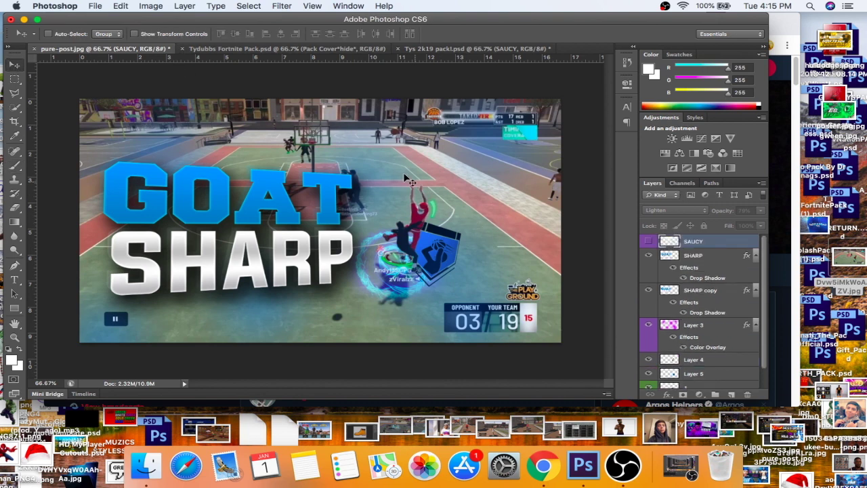
{"action": "left_click", "coordinate": [651, 242]}
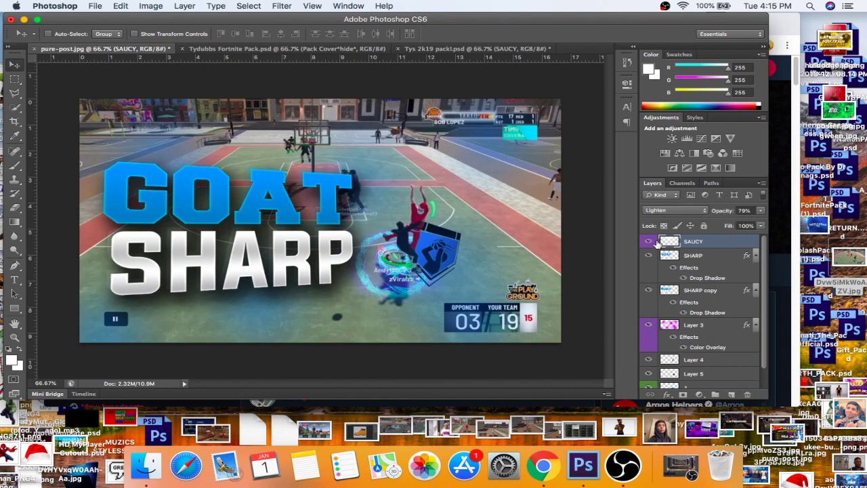
{"action": "left_click_drag", "start_coordinate": [326, 146], "coordinate": [344, 83]}
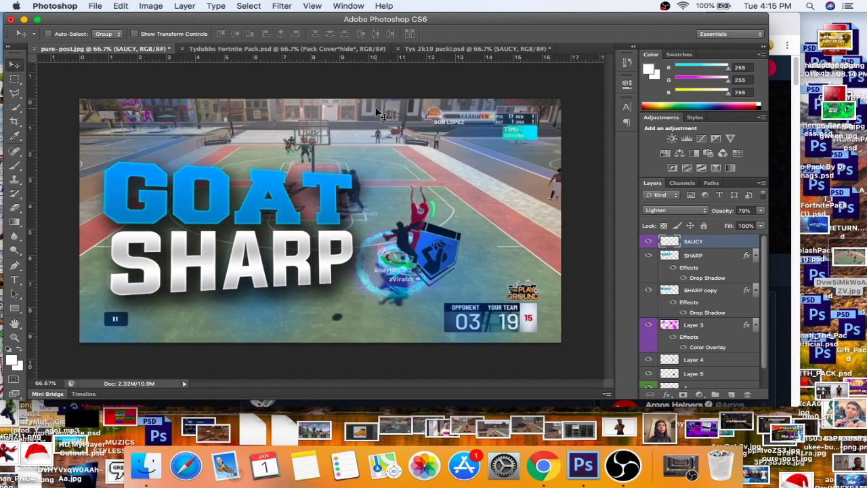
{"action": "mouse_move", "coordinate": [390, 182]}
{"action": "left_mouse_down"}
{"action": "mouse_move", "coordinate": [386, 133]}
{"action": "mouse_move", "coordinate": [386, 201]}
{"action": "mouse_move", "coordinate": [388, 177]}
{"action": "left_mouse_up"}
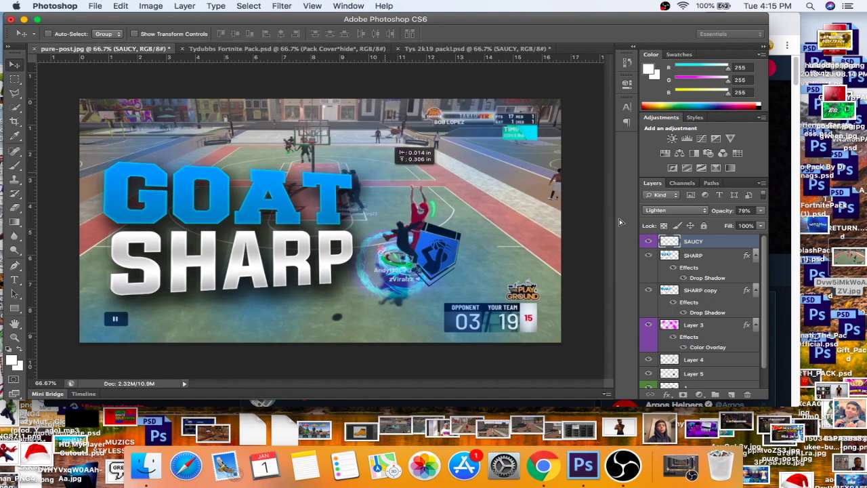
{"action": "left_click", "coordinate": [649, 242]}
{"action": "left_click", "coordinate": [649, 243]}
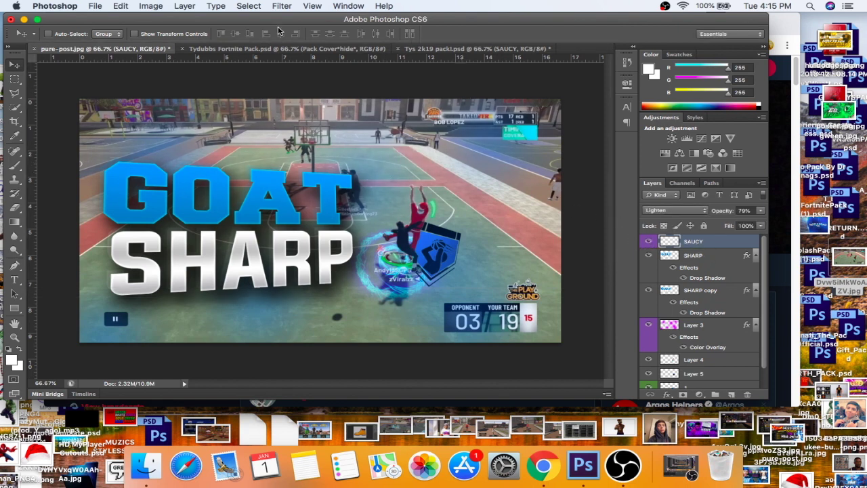
- Copy the SAUCY copy light layer from the pack into pure-post.jpg and position it along the image's lower edge
{"action": "left_click", "coordinate": [459, 49]}
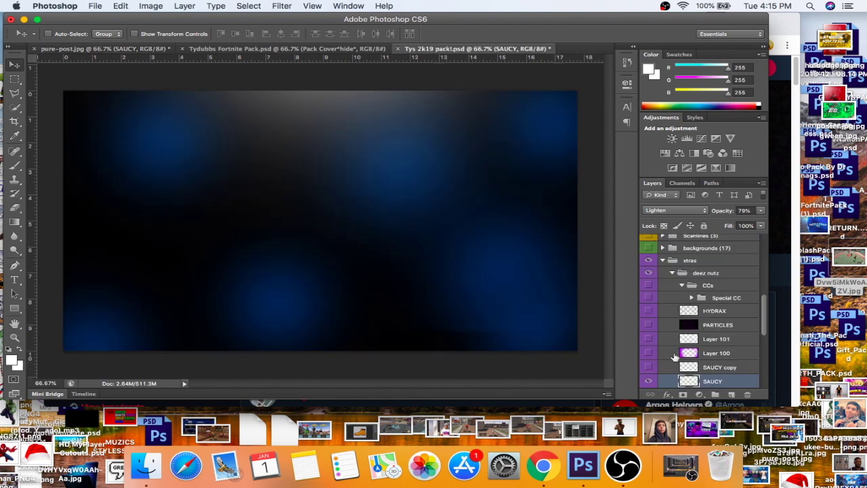
{"action": "left_click", "coordinate": [649, 369]}
{"action": "left_click", "coordinate": [649, 369]}
{"action": "left_click", "coordinate": [649, 368]}
{"action": "left_click", "coordinate": [705, 372]}
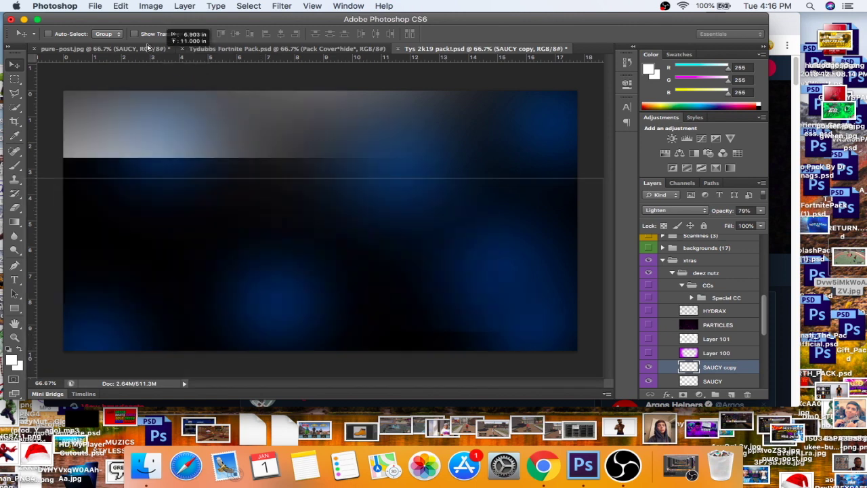
{"action": "left_click", "coordinate": [138, 50]}
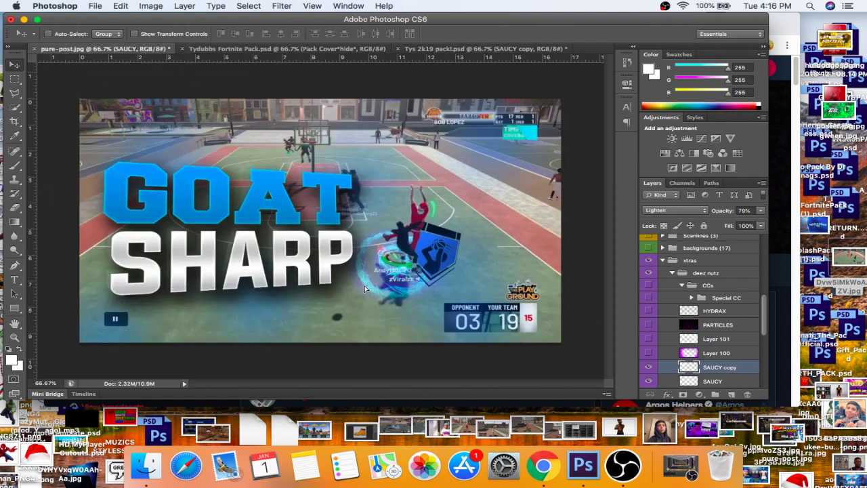
{"action": "left_click_drag", "start_coordinate": [359, 279], "coordinate": [362, 335]}
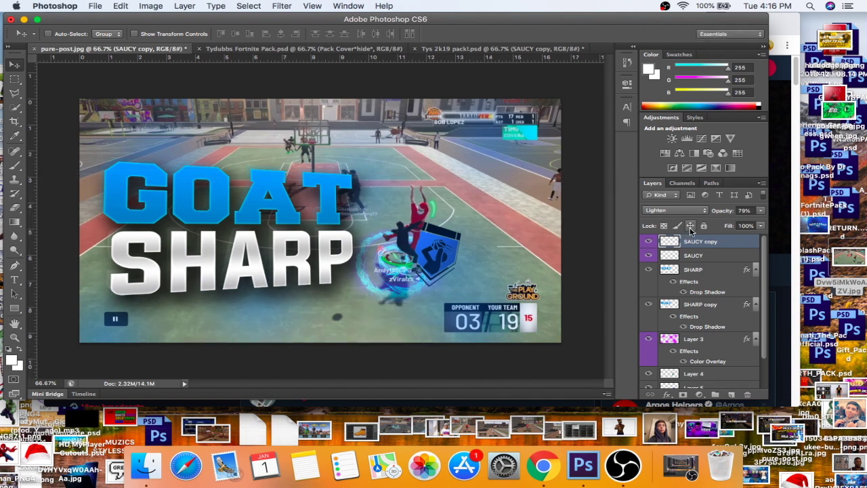
- Copy the blue edge glow on Layer 100 from Tys 2k19 pack!.psd into pure-post.jpg
{"action": "left_click", "coordinate": [442, 50]}
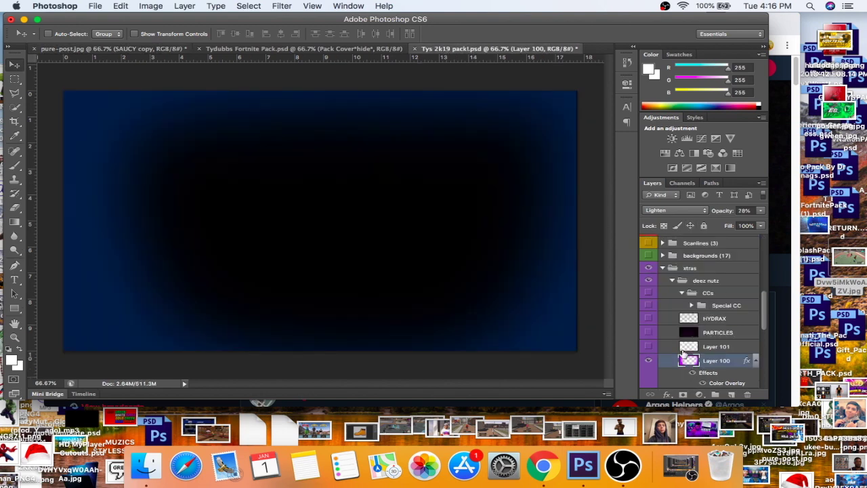
{"action": "left_click", "coordinate": [648, 361]}
{"action": "left_click", "coordinate": [648, 361]}
{"action": "left_click_drag", "start_coordinate": [335, 219], "coordinate": [87, 57]}
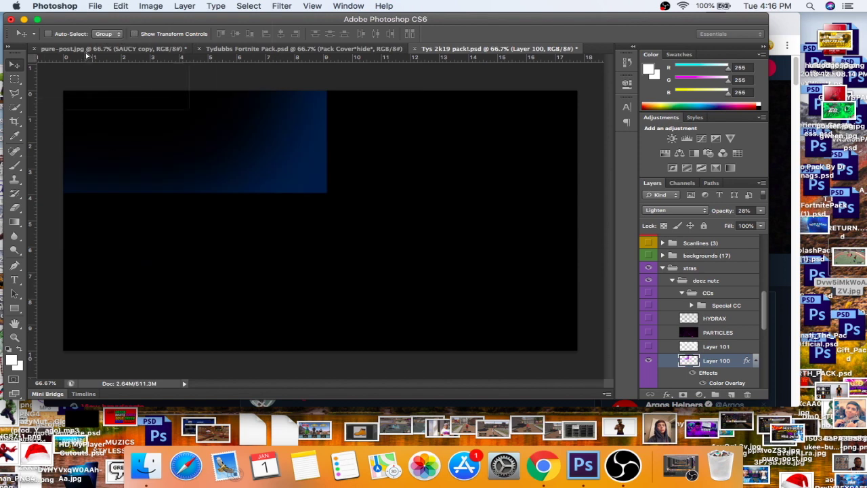
{"action": "left_click", "coordinate": [86, 50]}
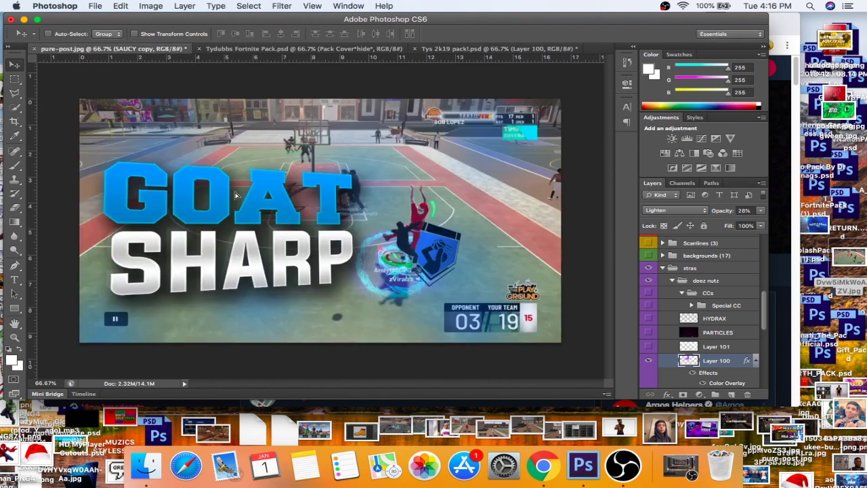
{"action": "left_click_drag", "start_coordinate": [236, 195], "coordinate": [299, 275]}
- Reposition the blue edge glow and scale it to match the edges of the thumbnail canvas
{"action": "mouse_move", "coordinate": [395, 222]}
{"action": "left_mouse_down"}
{"action": "mouse_move", "coordinate": [379, 208]}
{"action": "mouse_move", "coordinate": [396, 206]}
{"action": "left_mouse_up"}
{"action": "key", "text": "ctrl+t"}
{"action": "left_click_drag", "start_coordinate": [47, 90], "coordinate": [80, 99]}
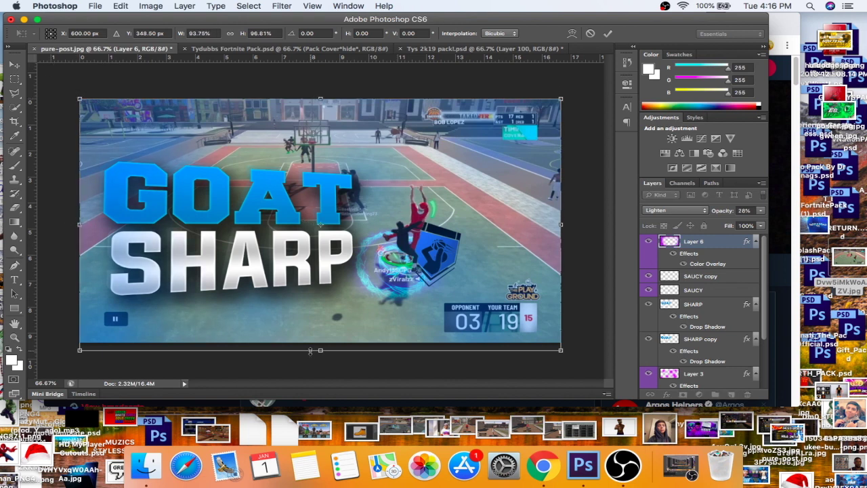
{"action": "left_click_drag", "start_coordinate": [319, 351], "coordinate": [319, 343]}
{"action": "key", "text": "Return"}
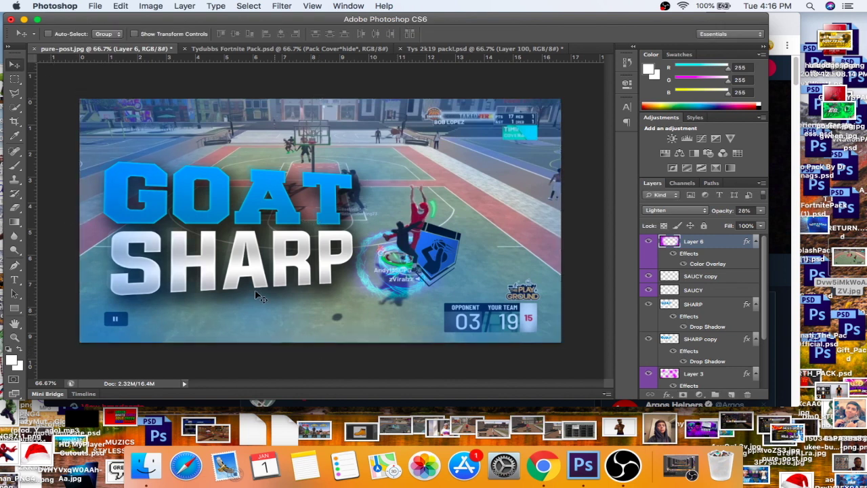
- Hide Layer 100 in the 2k19 pack, show Layer 101's soft white light spots and copy them into pure-post.jpg
{"action": "left_click", "coordinate": [466, 49]}
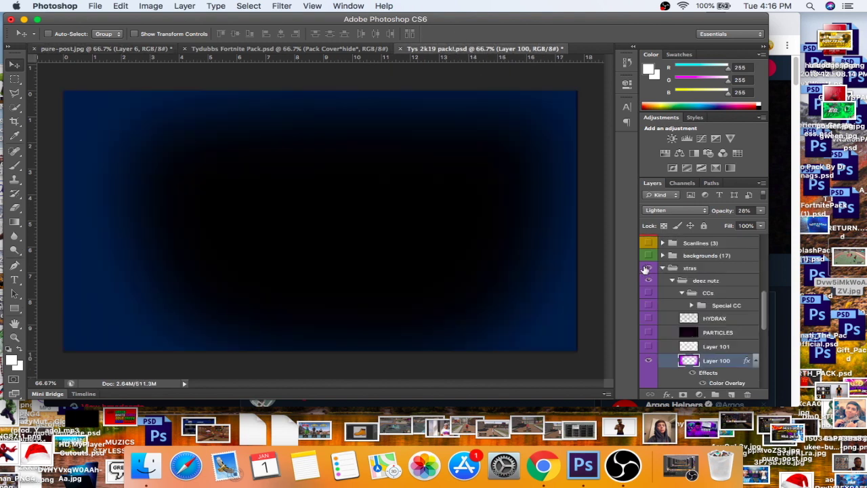
{"action": "left_click", "coordinate": [649, 361]}
{"action": "left_click", "coordinate": [649, 347]}
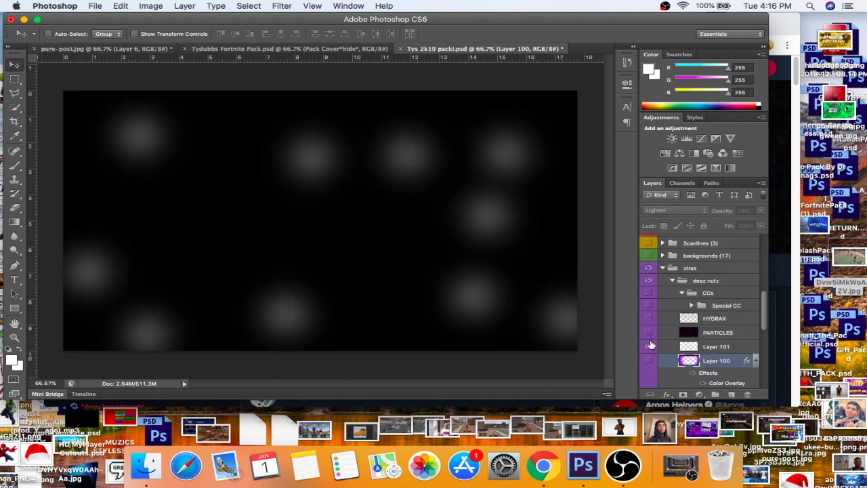
{"action": "left_click", "coordinate": [716, 349]}
{"action": "left_click_drag", "start_coordinate": [366, 261], "coordinate": [144, 77]}
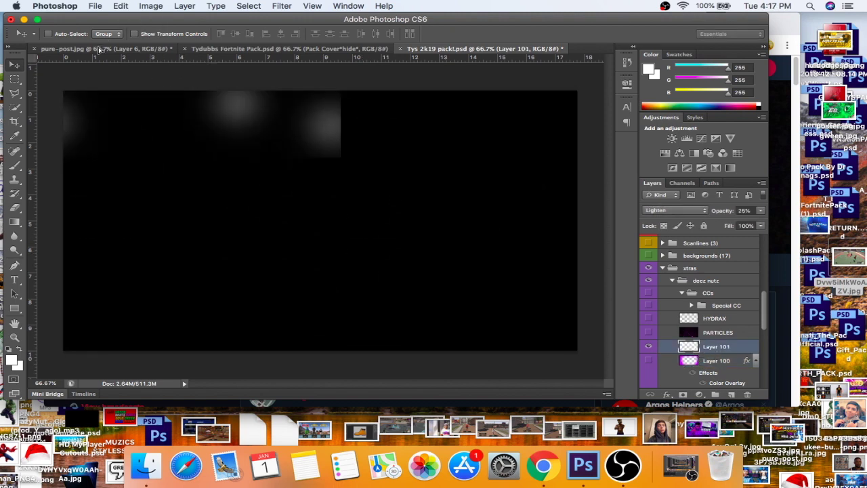
{"action": "left_click", "coordinate": [102, 49]}
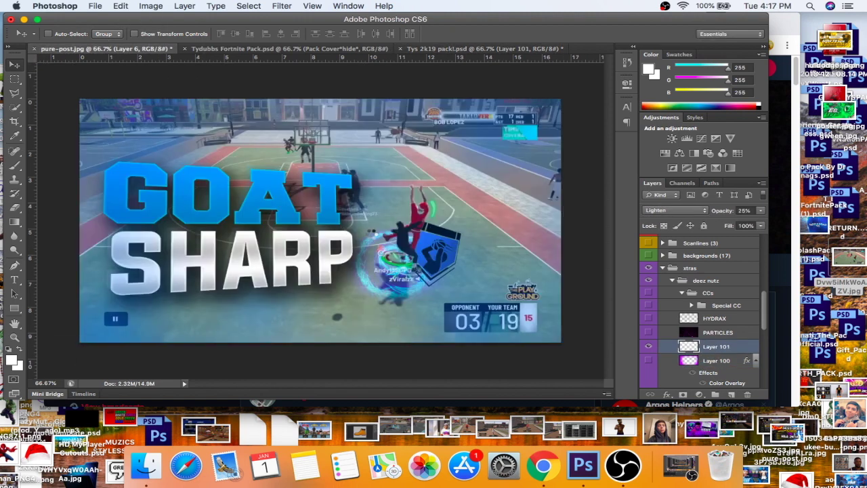
{"action": "left_click_drag", "start_coordinate": [373, 237], "coordinate": [377, 240]}
- Move and scale the soft white light spots so they fit the thumbnail canvas
{"action": "key", "text": "super+t"}
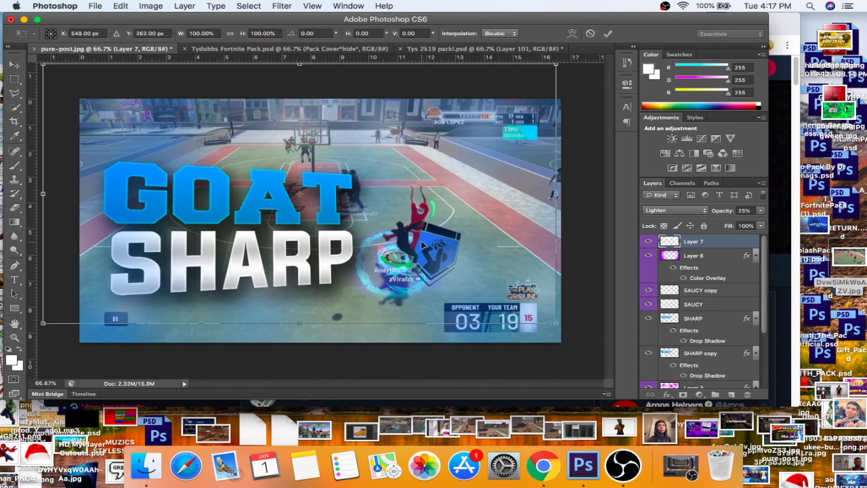
{"action": "left_click_drag", "start_coordinate": [290, 161], "coordinate": [302, 187]}
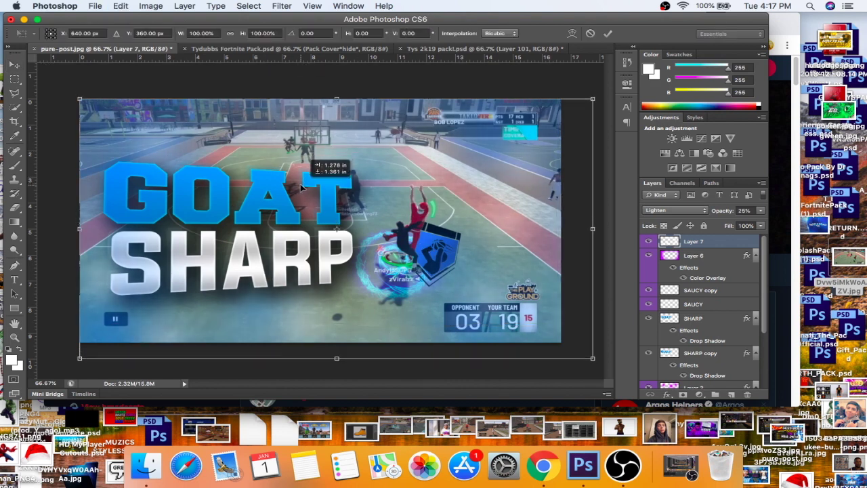
{"action": "left_click_drag", "start_coordinate": [592, 357], "coordinate": [561, 342]}
{"action": "key", "text": "Return"}
{"action": "left_click", "coordinate": [648, 241]}
- Hide and collapse the xtras group in Tys 2k19 pack!.psd
{"action": "left_click", "coordinate": [437, 48]}
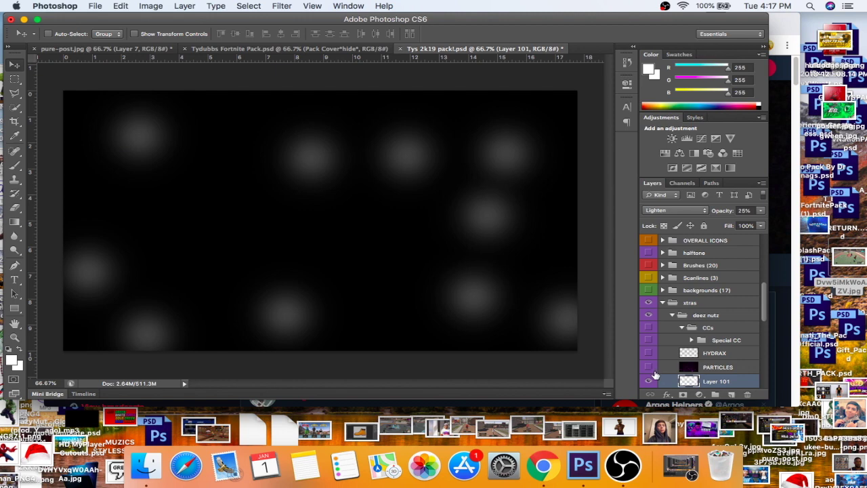
{"action": "left_click", "coordinate": [649, 304]}
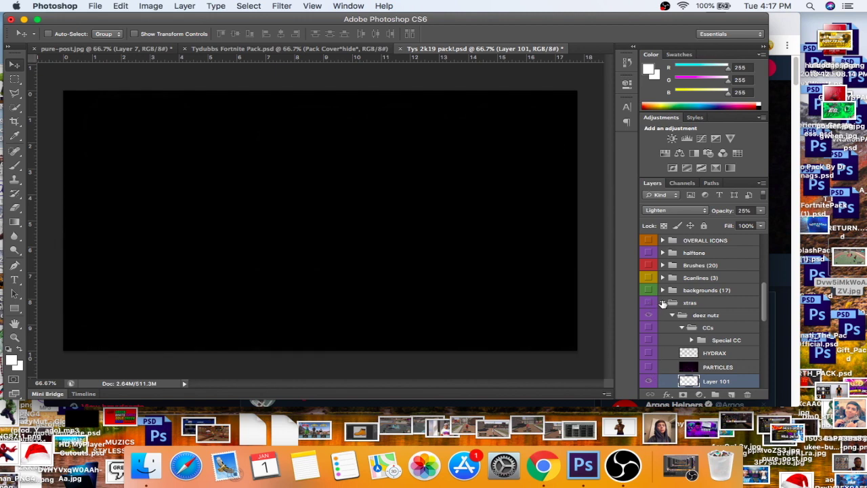
{"action": "left_click", "coordinate": [662, 302]}
{"action": "scroll", "coordinate": [766, 329], "scroll_direction": "up", "scroll_amount": 1}
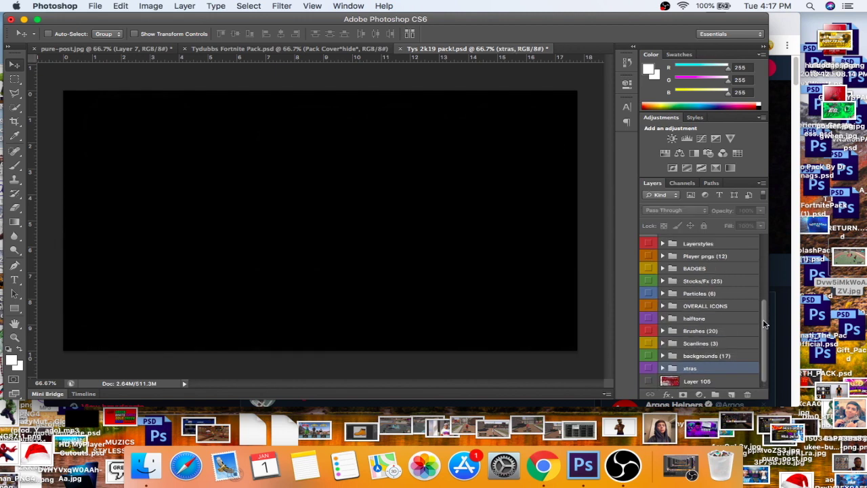
- Show the blue PARTICLES layer from the Particles (6) group and copy it into pure-post.jpg
{"action": "left_click", "coordinate": [663, 293]}
{"action": "left_click", "coordinate": [648, 306]}
{"action": "left_click", "coordinate": [649, 307]}
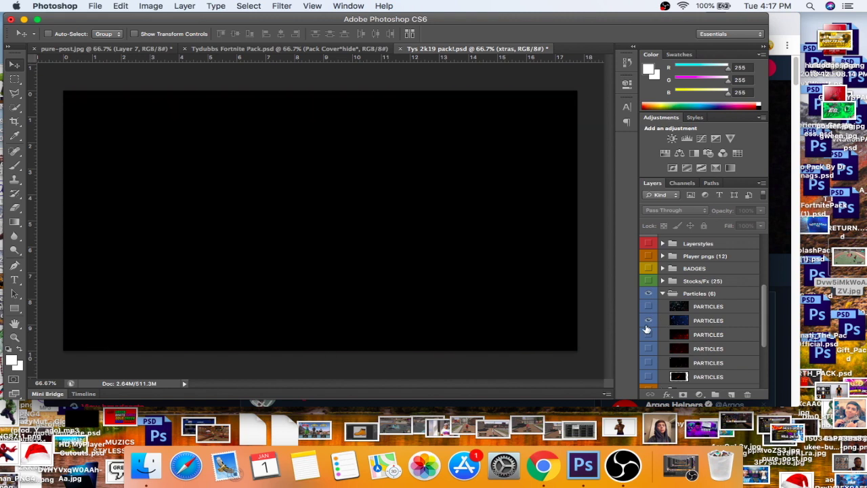
{"action": "left_click", "coordinate": [649, 321]}
{"action": "left_click", "coordinate": [705, 321]}
{"action": "left_click_drag", "start_coordinate": [229, 208], "coordinate": [309, 207]}
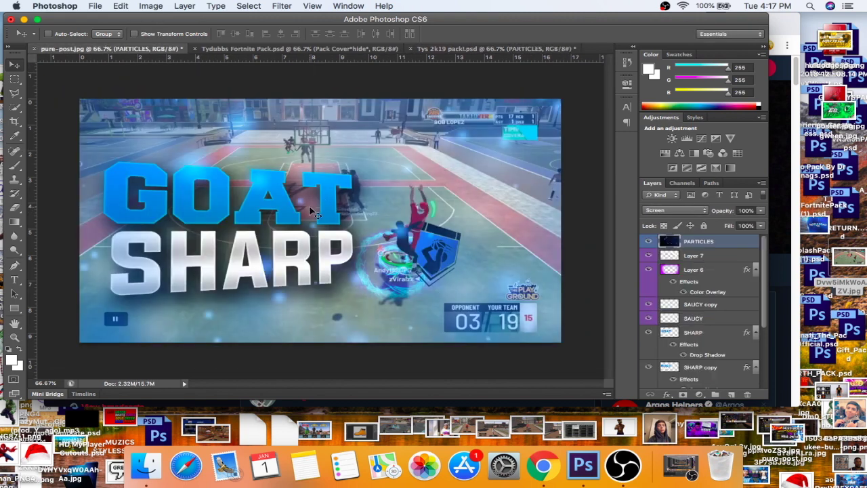
- Scale down and reposition the blue PARTICLES layer to fit the thumbnail canvas
{"action": "key", "text": "super+t"}
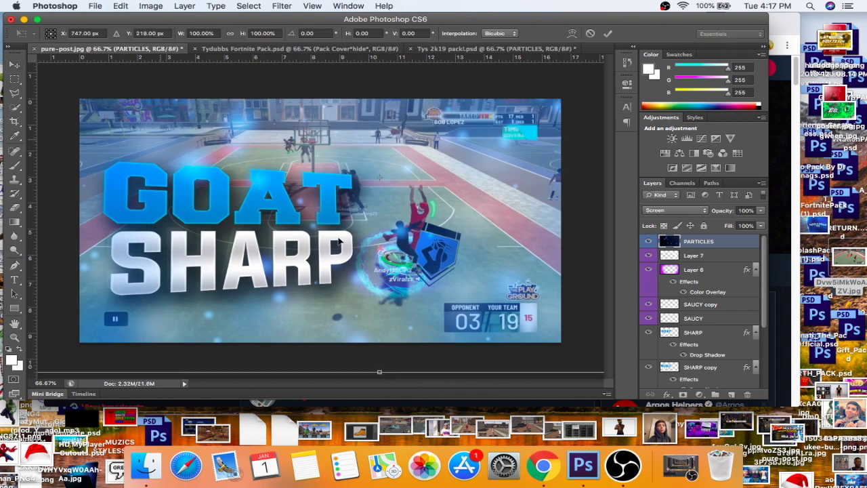
{"action": "left_click_drag", "start_coordinate": [171, 79], "coordinate": [439, 262]}
{"action": "left_click_drag", "start_coordinate": [463, 278], "coordinate": [172, 133]}
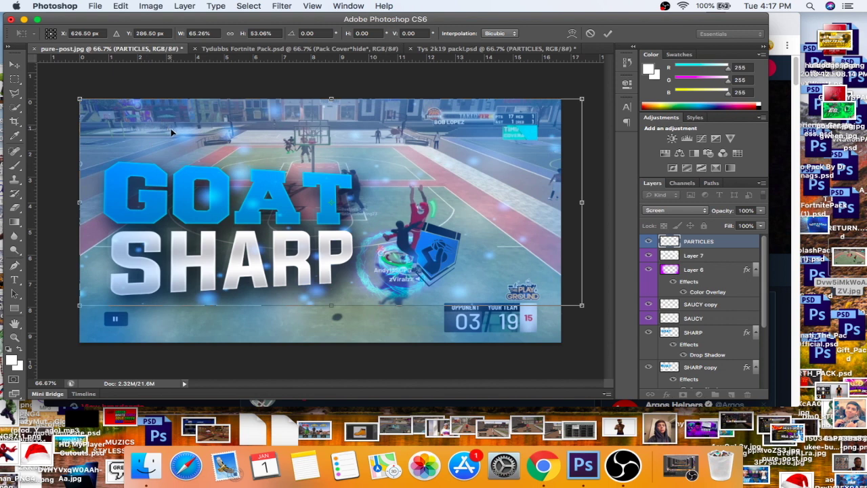
{"action": "left_click_drag", "start_coordinate": [574, 201], "coordinate": [561, 201]}
{"action": "left_click_drag", "start_coordinate": [322, 306], "coordinate": [325, 346]}
{"action": "key", "text": "Return"}
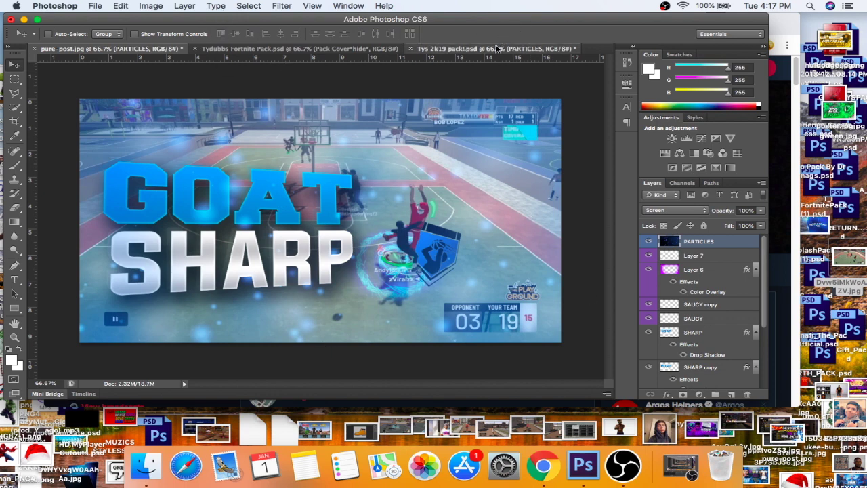
- Hide and collapse the Particles (6) group in the 2k19 pack, and expand the xtras group
{"action": "left_click", "coordinate": [501, 48]}
{"action": "left_click", "coordinate": [662, 355]}
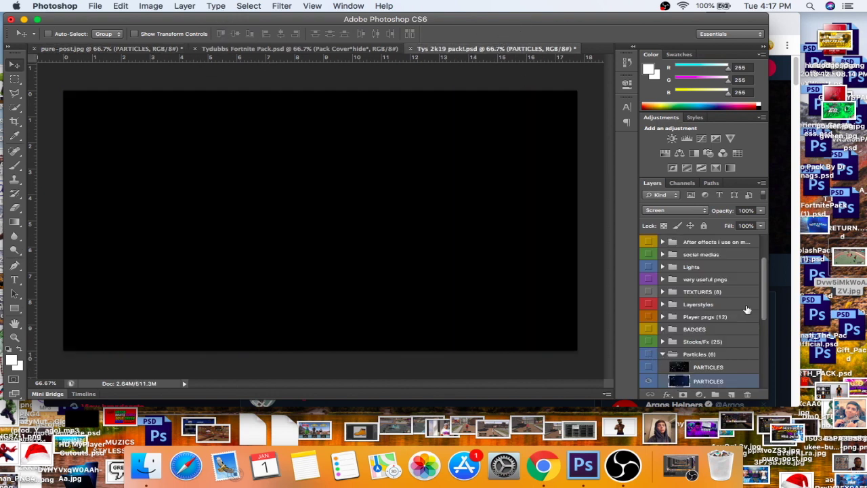
{"action": "left_click_drag", "start_coordinate": [765, 281], "coordinate": [768, 365]}
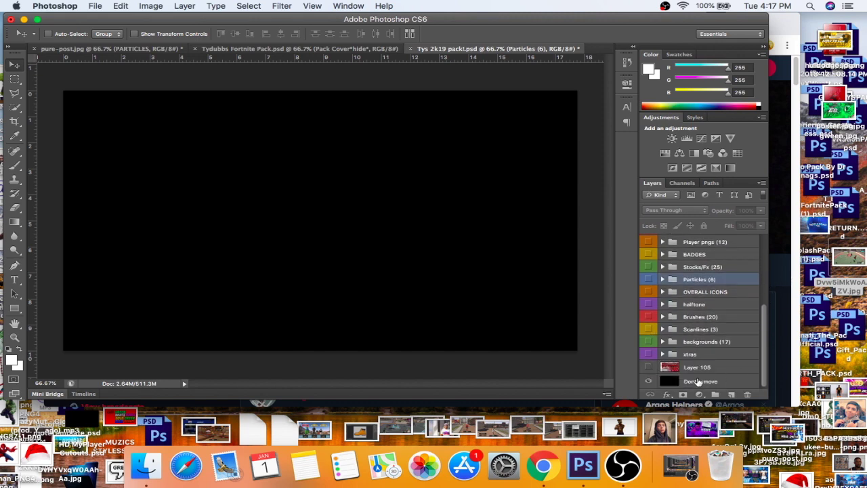
{"action": "left_click", "coordinate": [663, 354]}
{"action": "left_click_drag", "start_coordinate": [764, 288], "coordinate": [770, 311]}
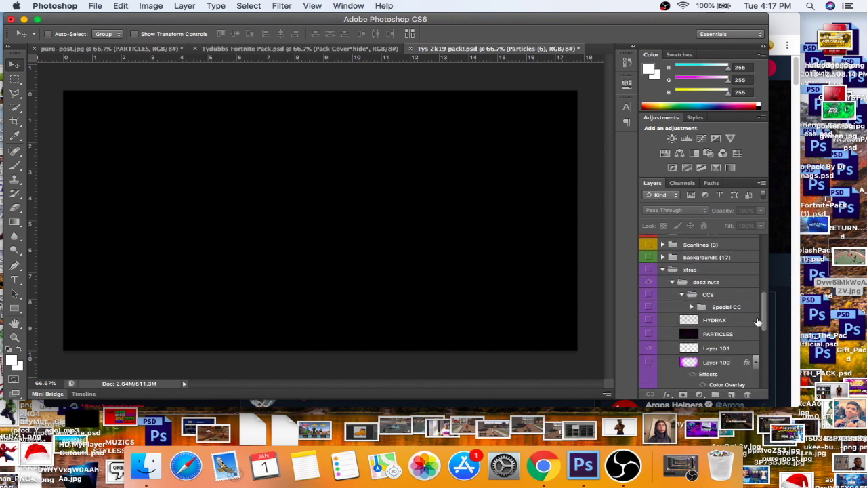
- Preview the purple PARTICLES layer in the xtras group, then show HYDRAX and copy it into pure-post.jpg
{"action": "left_click", "coordinate": [648, 323]}
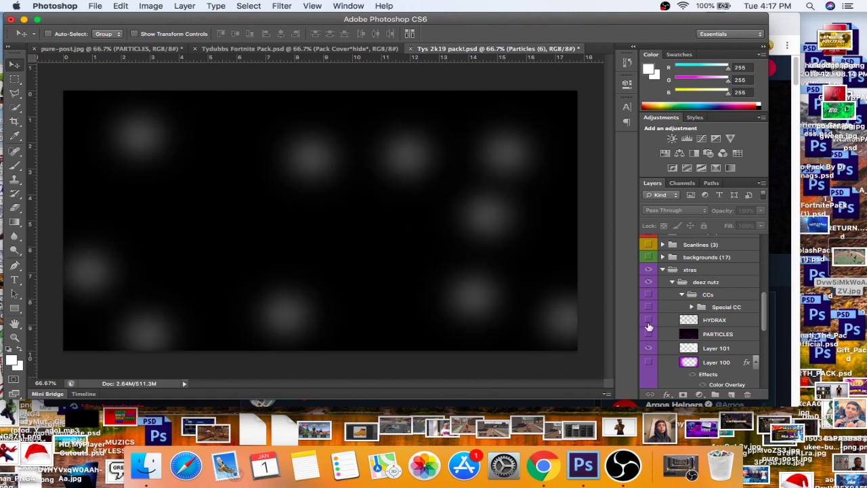
{"action": "left_click", "coordinate": [648, 333]}
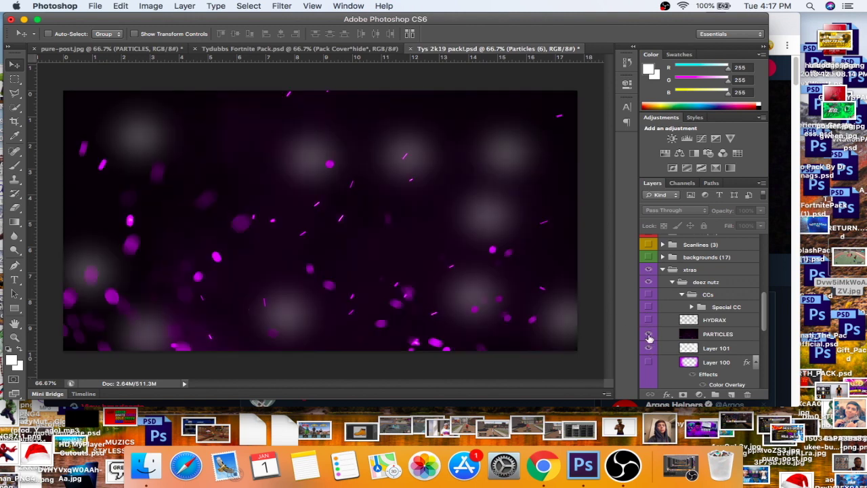
{"action": "left_click", "coordinate": [648, 333]}
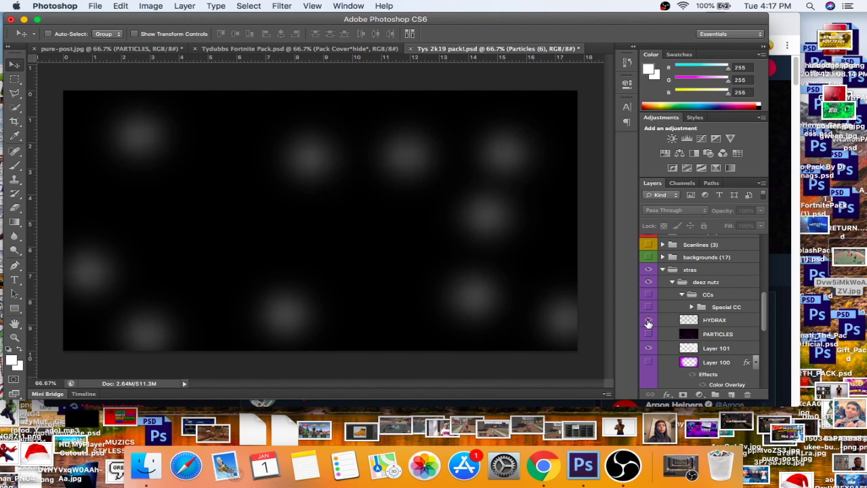
{"action": "left_click", "coordinate": [731, 319]}
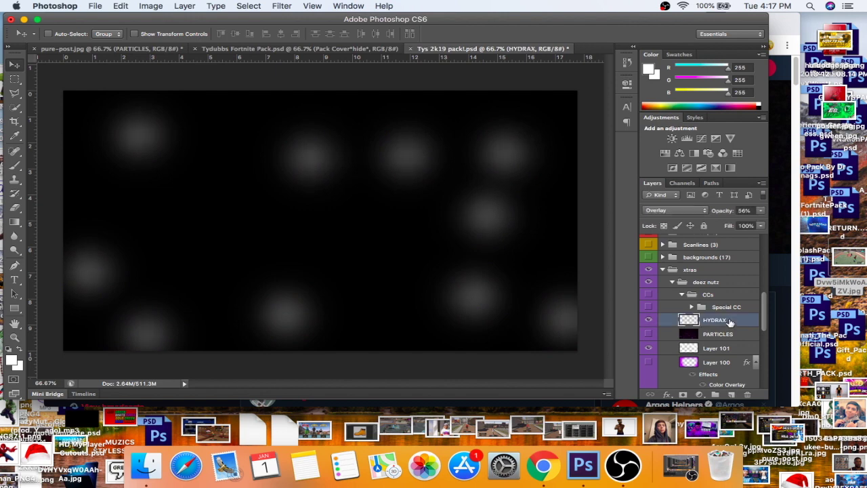
{"action": "left_click", "coordinate": [100, 51]}
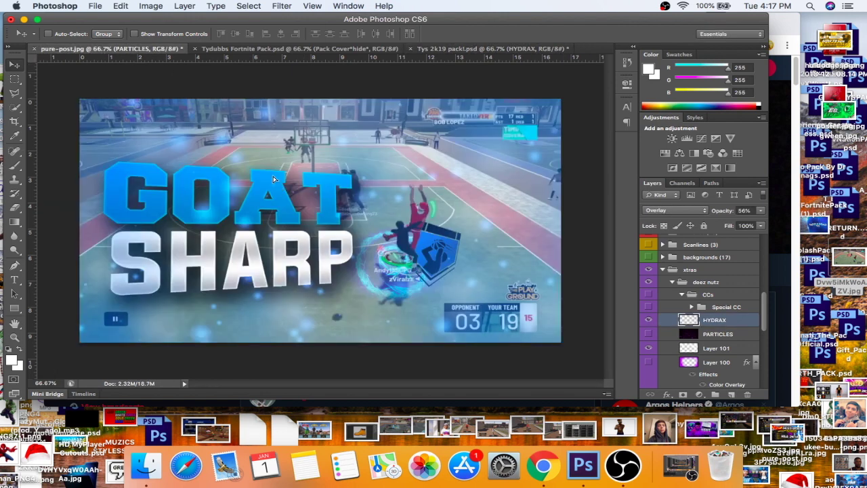
{"action": "left_click_drag", "start_coordinate": [274, 179], "coordinate": [274, 179]}
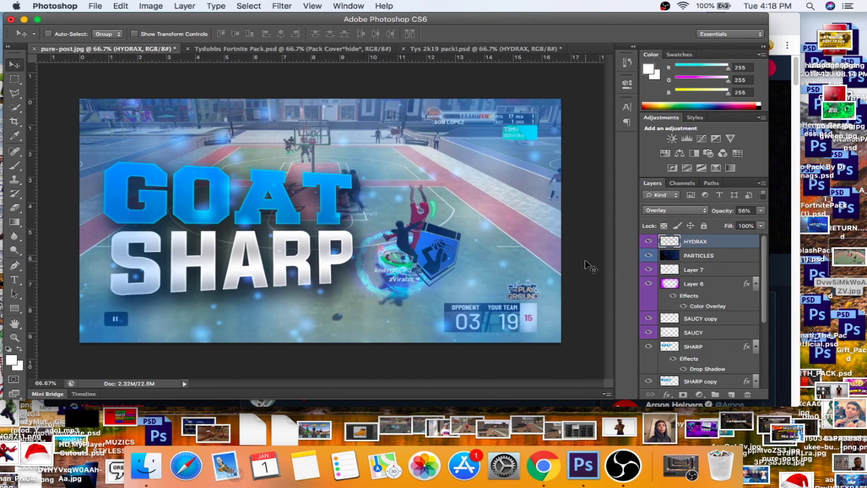
- Transform the HYDRAX layer so it fits the thumbnail canvas
{"action": "key", "text": "super+t"}
{"action": "left_click_drag", "start_coordinate": [48, 72], "coordinate": [138, 137]}
{"action": "left_click_drag", "start_coordinate": [532, 325], "coordinate": [563, 343]}
{"action": "key", "text": "Return"}
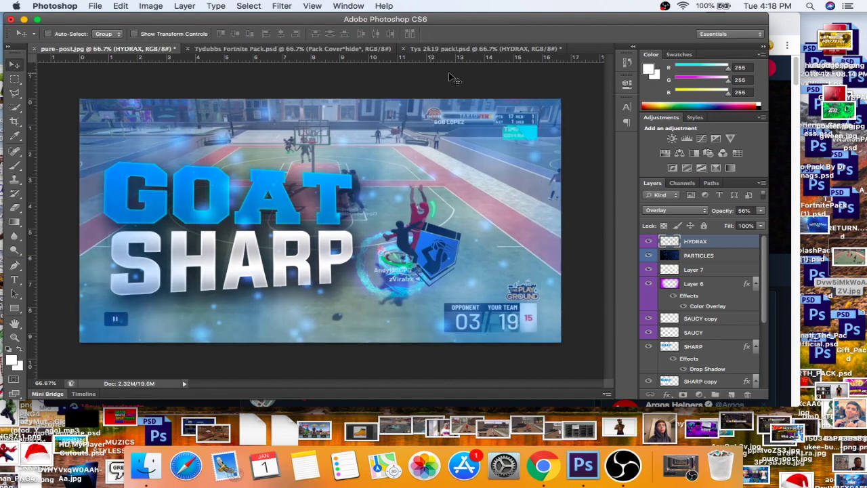
- Show the Special CC colour-correction group in the 2k19 pack and copy the whole group into pure-post.jpg
{"action": "left_click", "coordinate": [468, 48]}
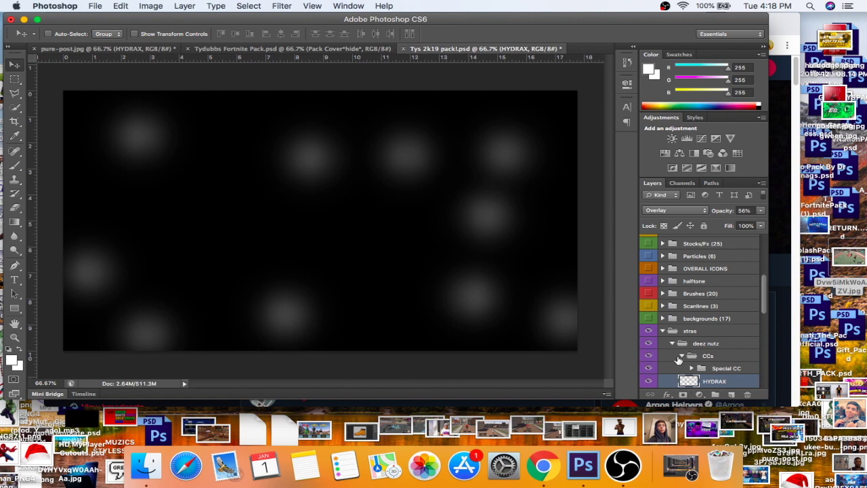
{"action": "left_click", "coordinate": [693, 368]}
{"action": "left_click_drag", "start_coordinate": [767, 289], "coordinate": [764, 309]}
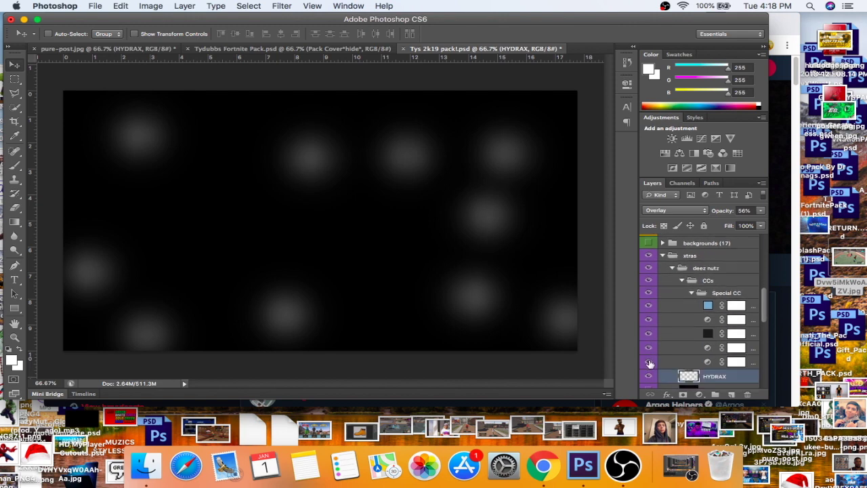
{"action": "left_click", "coordinate": [649, 363]}
{"action": "left_click", "coordinate": [689, 294]}
{"action": "left_click", "coordinate": [692, 292]}
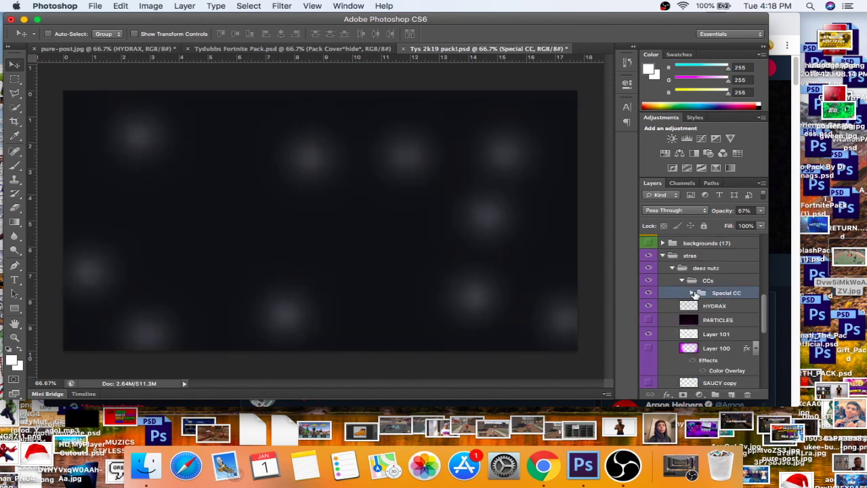
{"action": "left_click_drag", "start_coordinate": [702, 295], "coordinate": [359, 203]}
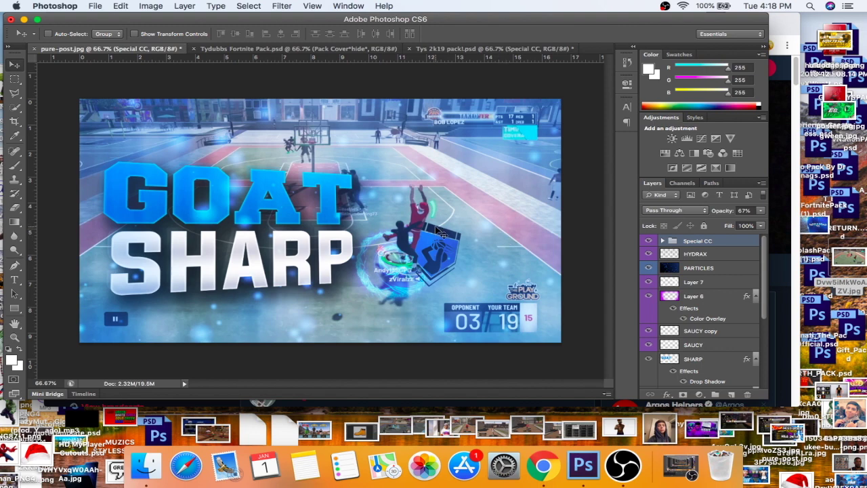
- Toggle the Special CC group to compare the thumbnail with and without it, leaving the group hidden
{"action": "left_click", "coordinate": [649, 241]}
{"action": "left_click", "coordinate": [649, 242]}
{"action": "left_click", "coordinate": [649, 242]}
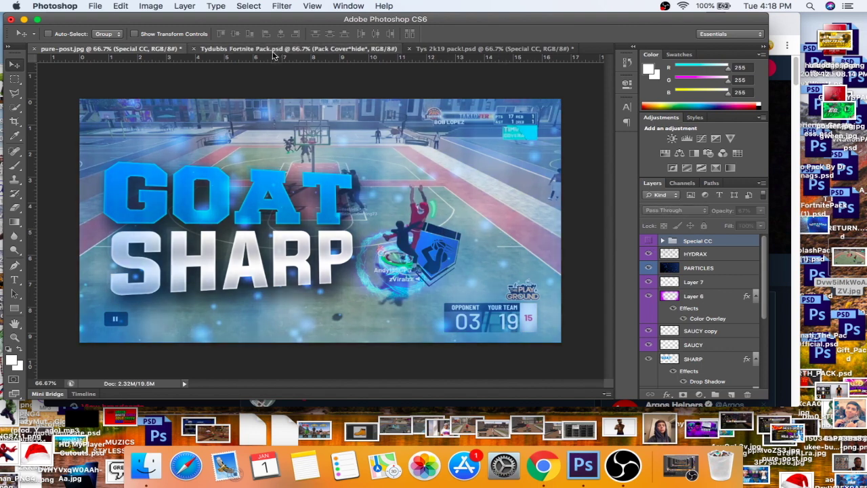
- In Tydubbs Fortnite Pack.psd, hide the pack cover, show the CC's group and expand it to list its colour corrections
{"action": "left_click", "coordinate": [275, 50]}
{"action": "left_click", "coordinate": [649, 243]}
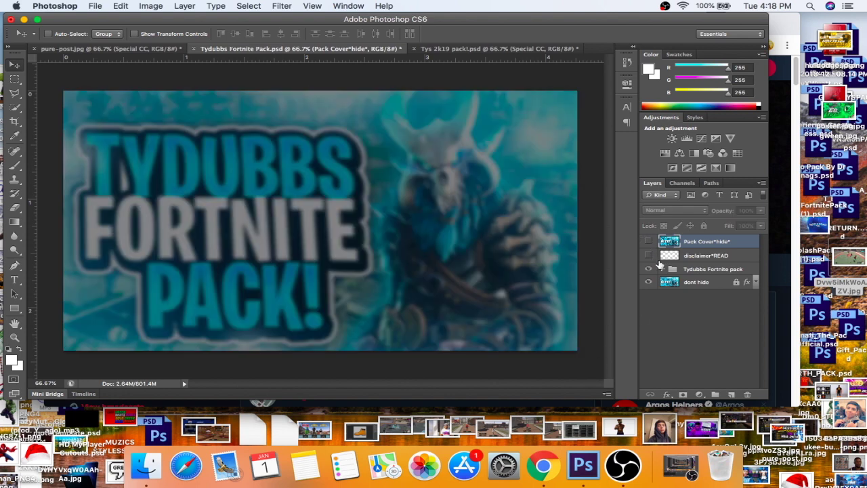
{"action": "left_click", "coordinate": [664, 269]}
{"action": "left_click", "coordinate": [649, 281]}
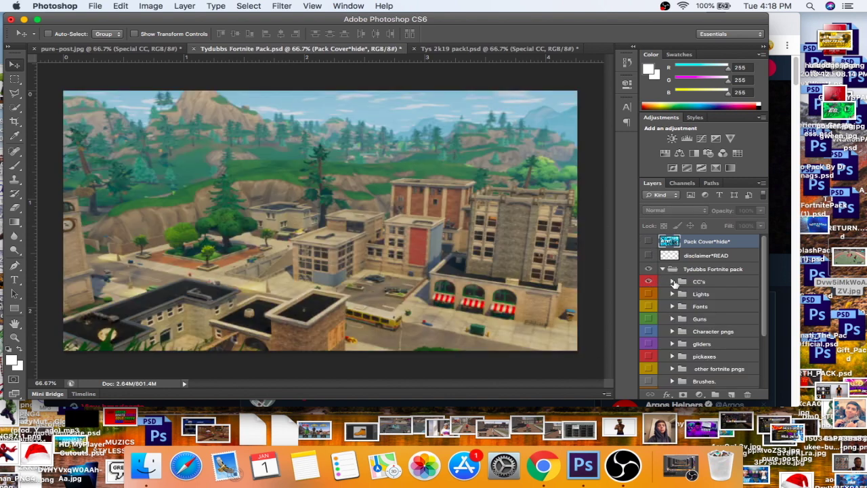
{"action": "left_click", "coordinate": [673, 281]}
{"action": "left_click_drag", "start_coordinate": [763, 266], "coordinate": [768, 304]}
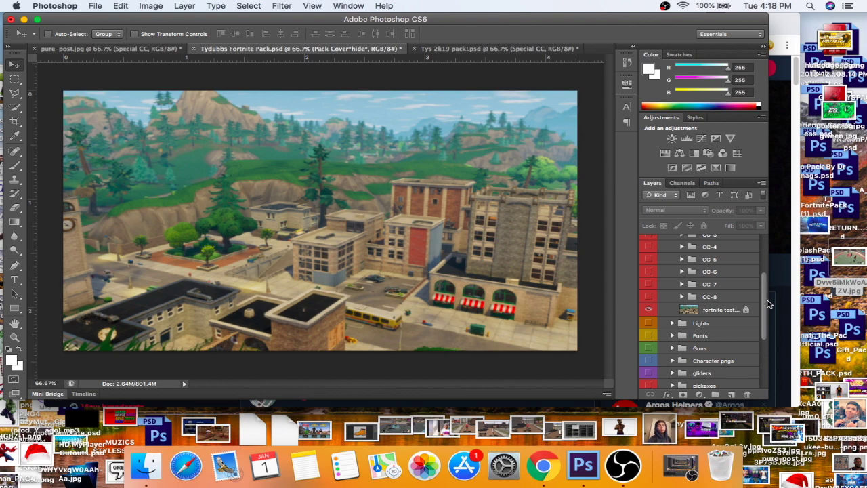
- Preview the CC-4, CC-5 and CC-6 colour corrections on the Fortnite test image
{"action": "left_click", "coordinate": [647, 261]}
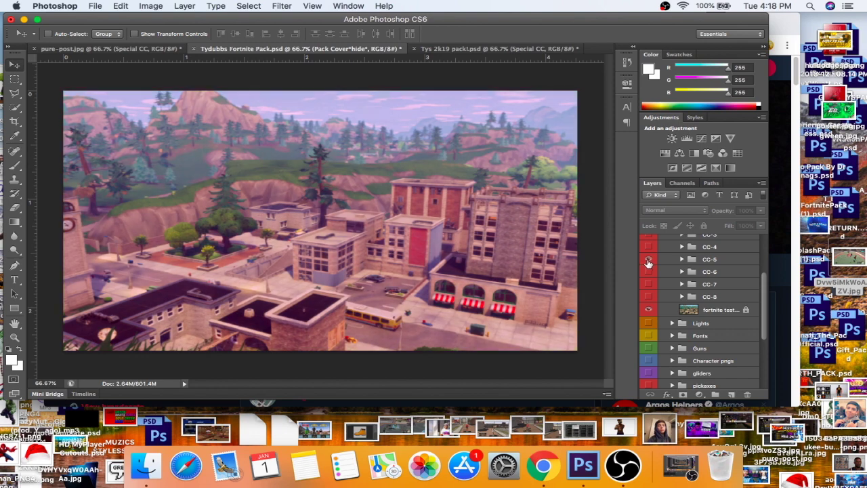
{"action": "left_click", "coordinate": [648, 261]}
{"action": "left_click", "coordinate": [650, 270]}
{"action": "left_click", "coordinate": [646, 249]}
{"action": "left_click", "coordinate": [645, 250]}
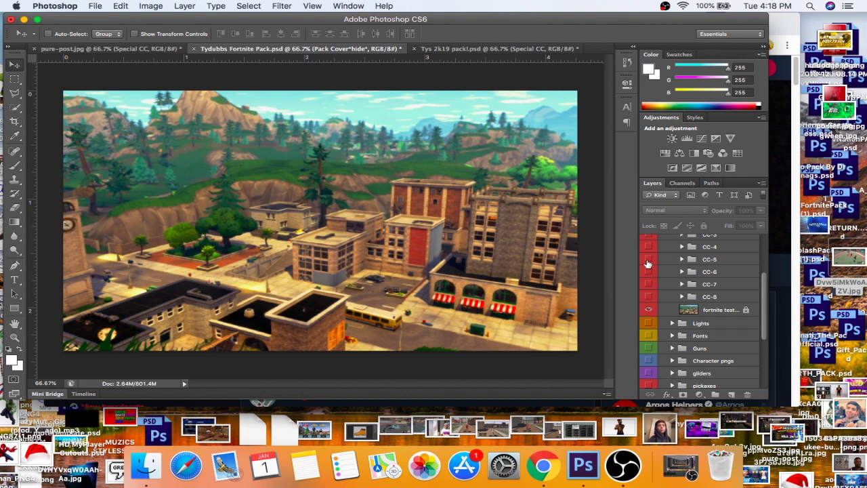
- Show the CC-6 group in the Fortnite pack and copy the whole group into pure-post.jpg
{"action": "left_click", "coordinate": [648, 271]}
{"action": "left_click", "coordinate": [708, 271]}
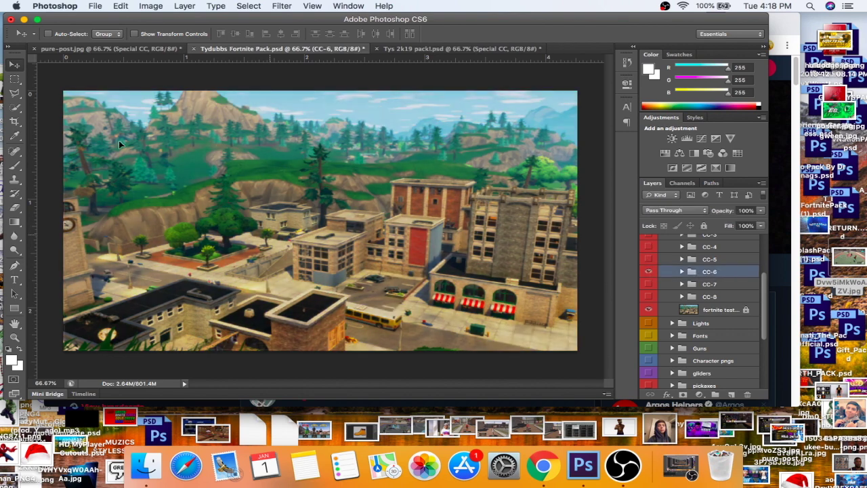
{"action": "left_click", "coordinate": [67, 50]}
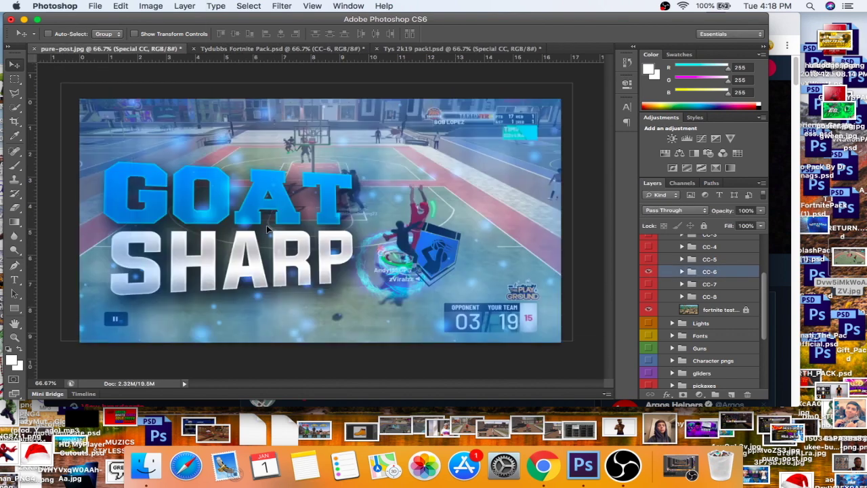
{"action": "left_click_drag", "start_coordinate": [266, 225], "coordinate": [269, 227]}
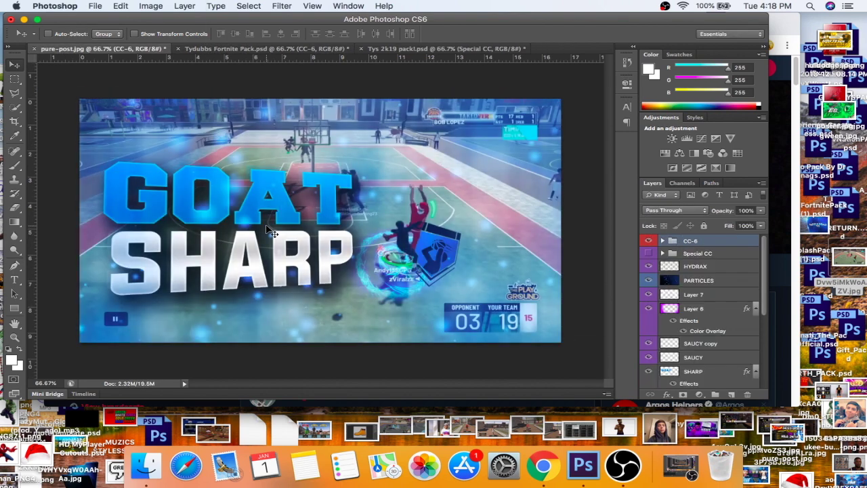
- Compare the thumbnail with and without CC-6, and turn the Special CC group back on beneath it
{"action": "left_click", "coordinate": [648, 241]}
{"action": "left_click", "coordinate": [648, 241]}
{"action": "left_click", "coordinate": [647, 241]}
{"action": "left_click", "coordinate": [647, 242]}
{"action": "left_click", "coordinate": [649, 252]}
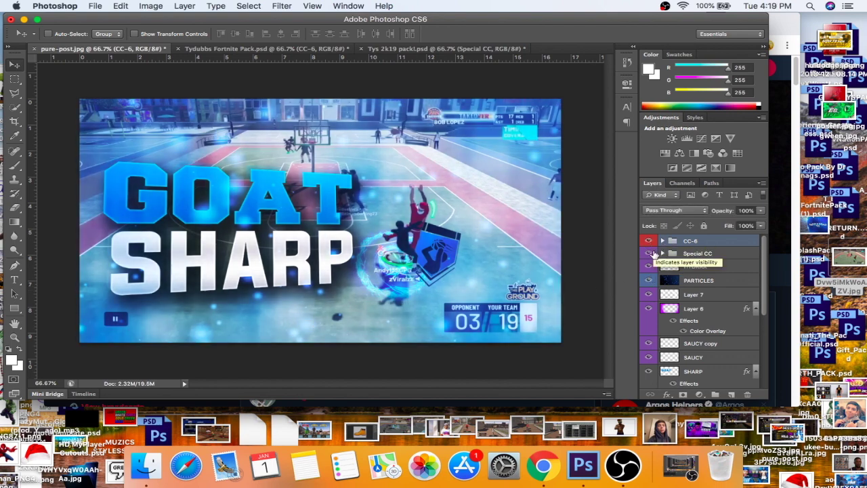
{"action": "left_click", "coordinate": [649, 252]}
{"action": "left_click", "coordinate": [648, 253]}
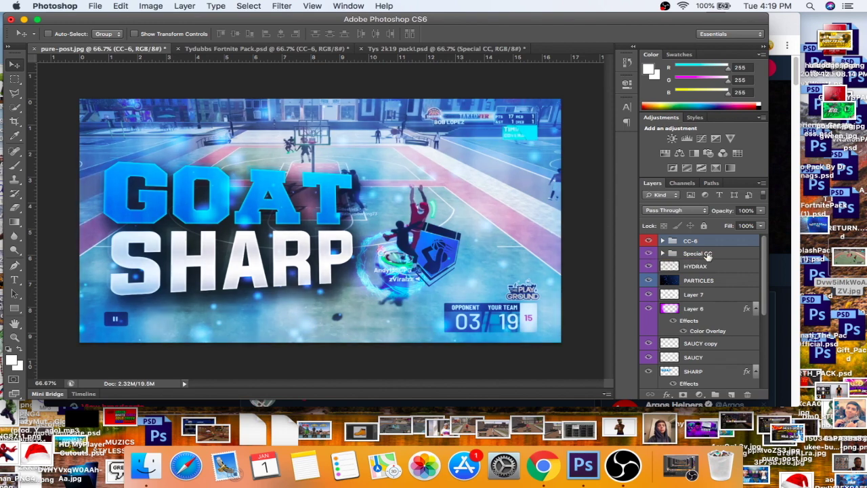
- Set the Special CC group's opacity to 37%
{"action": "left_click", "coordinate": [709, 254]}
{"action": "left_click", "coordinate": [743, 210]}
{"action": "type", "text": "3"}
{"action": "key", "text": "Return"}
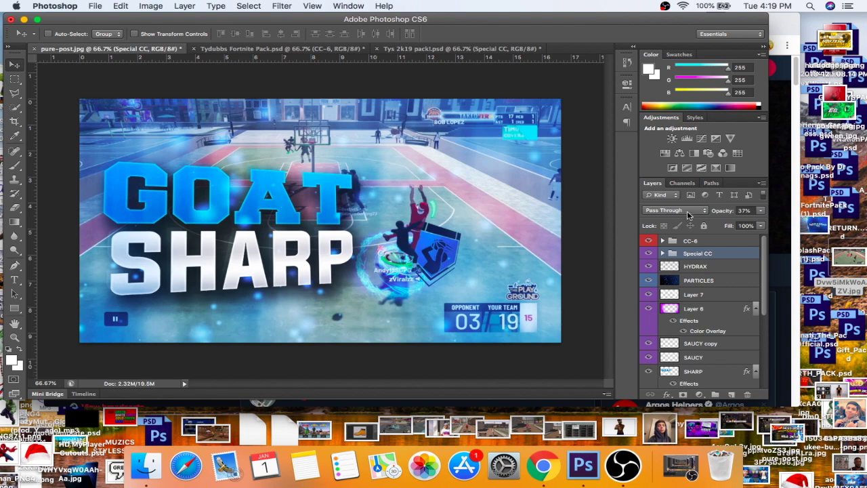
- Toggle the Special CC and CC-6 groups to compare the thumbnail before and after correction, leaving both visible
{"action": "left_click", "coordinate": [649, 255]}
{"action": "left_click", "coordinate": [649, 255]}
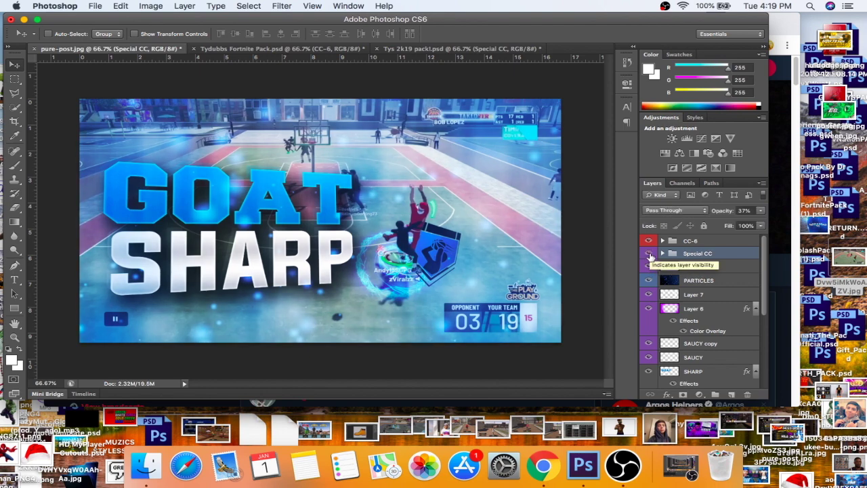
{"action": "left_click", "coordinate": [649, 255]}
{"action": "left_click", "coordinate": [649, 253]}
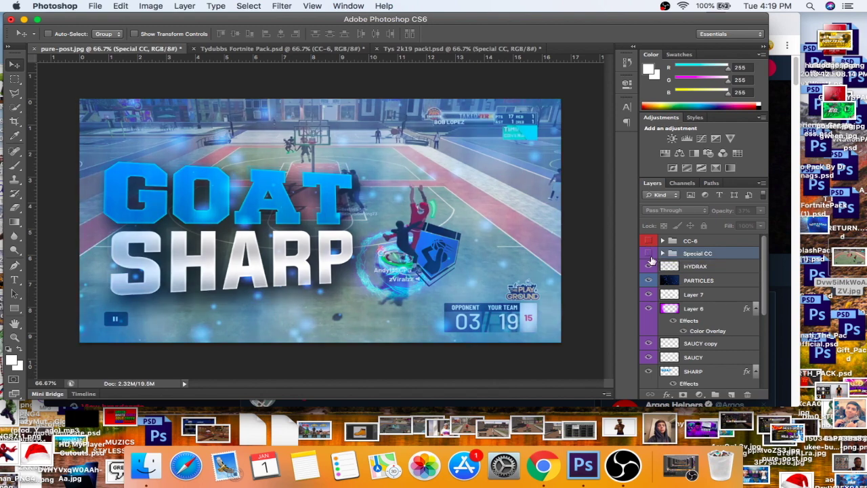
{"action": "left_click", "coordinate": [649, 254]}
{"action": "left_click", "coordinate": [649, 242]}
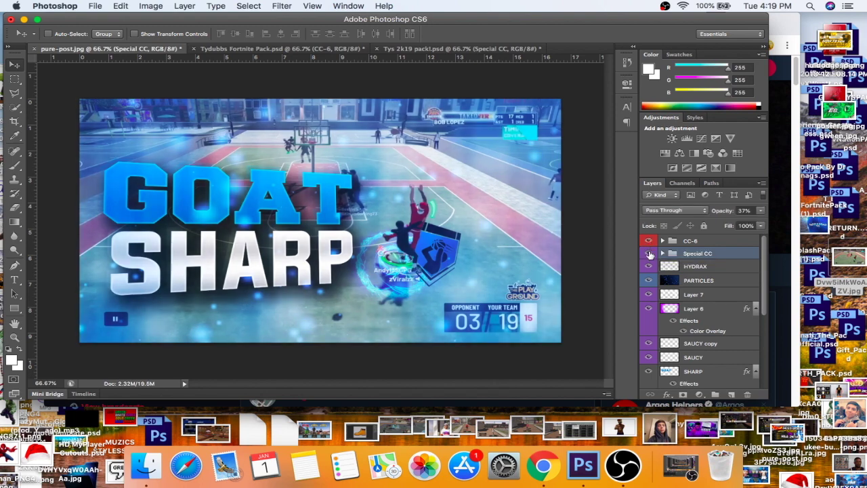
{"action": "left_click", "coordinate": [650, 253]}
{"action": "left_click", "coordinate": [650, 254]}
- Set the CC-6 group's opacity to 70% and compare the thumbnail with each colour-correction group on and off
{"action": "left_click", "coordinate": [696, 243]}
{"action": "left_click", "coordinate": [747, 210]}
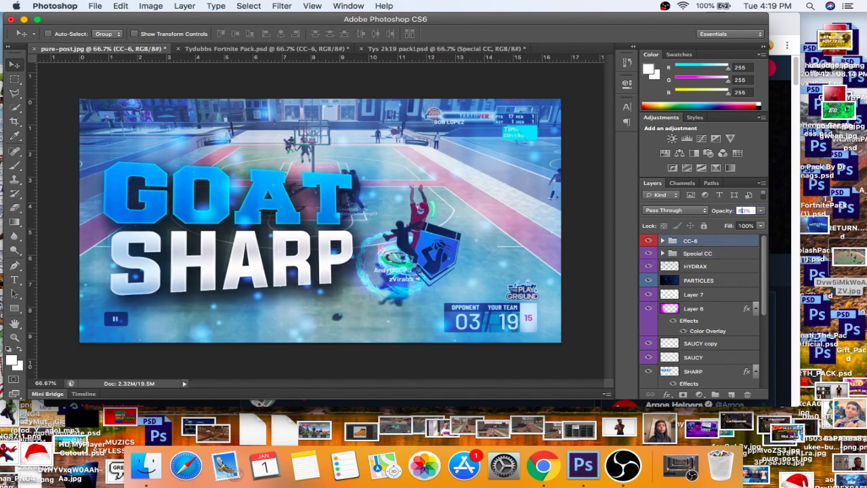
{"action": "type", "text": "70"}
{"action": "key", "text": "Return"}
{"action": "left_click", "coordinate": [650, 241]}
{"action": "left_click", "coordinate": [651, 242]}
{"action": "left_click", "coordinate": [648, 253]}
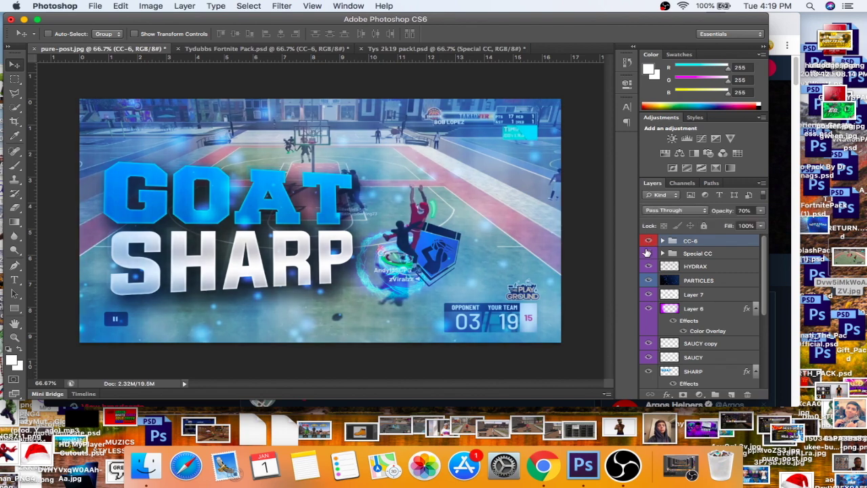
{"action": "left_click", "coordinate": [647, 253]}
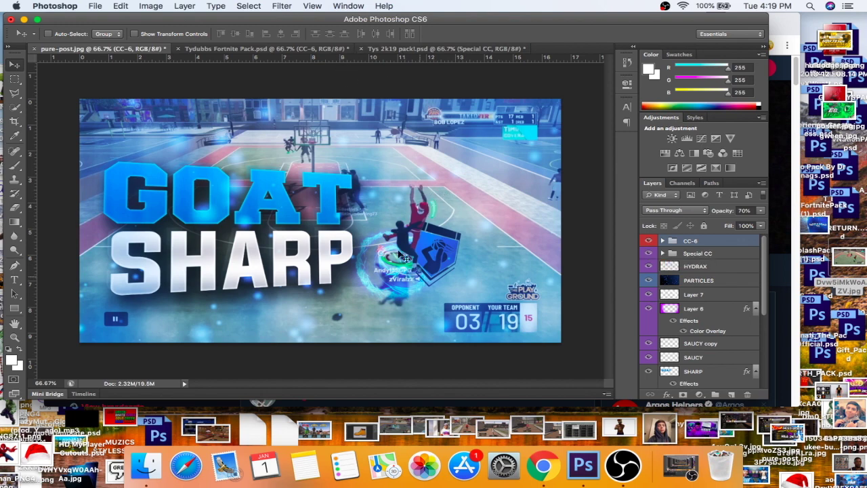
- Browse the Lights and very useful pngs groups in Tys 2k19 pack!.psd for further thumbnail elements
{"action": "left_click", "coordinate": [441, 49]}
{"action": "left_click", "coordinate": [649, 344]}
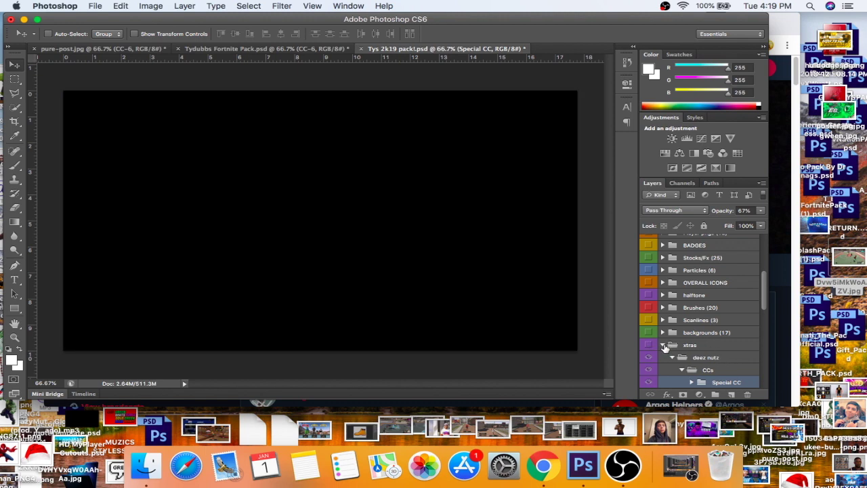
{"action": "left_click", "coordinate": [664, 345]}
{"action": "left_click_drag", "start_coordinate": [760, 329], "coordinate": [769, 279]}
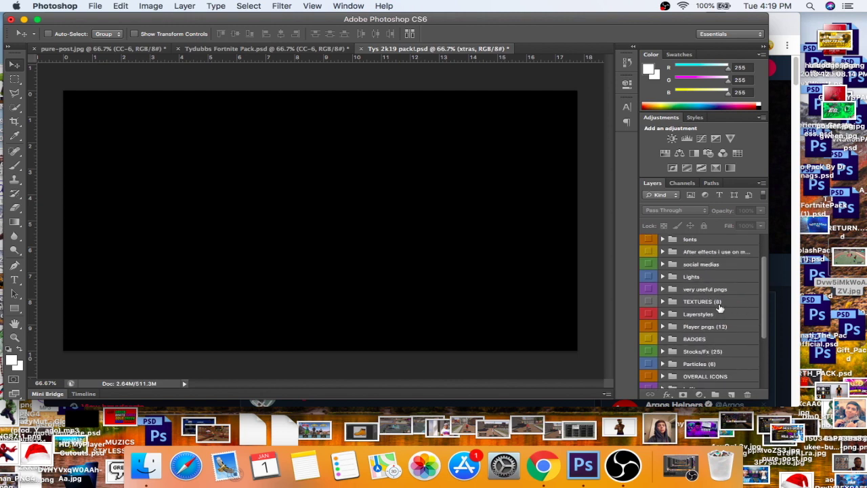
{"action": "left_click", "coordinate": [663, 277]}
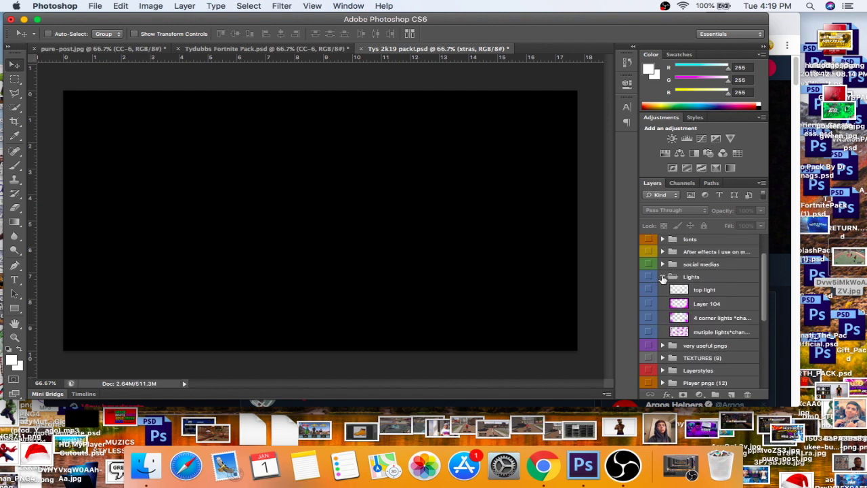
{"action": "left_click", "coordinate": [664, 277]}
{"action": "left_click", "coordinate": [664, 290]}
{"action": "left_click", "coordinate": [664, 290]}
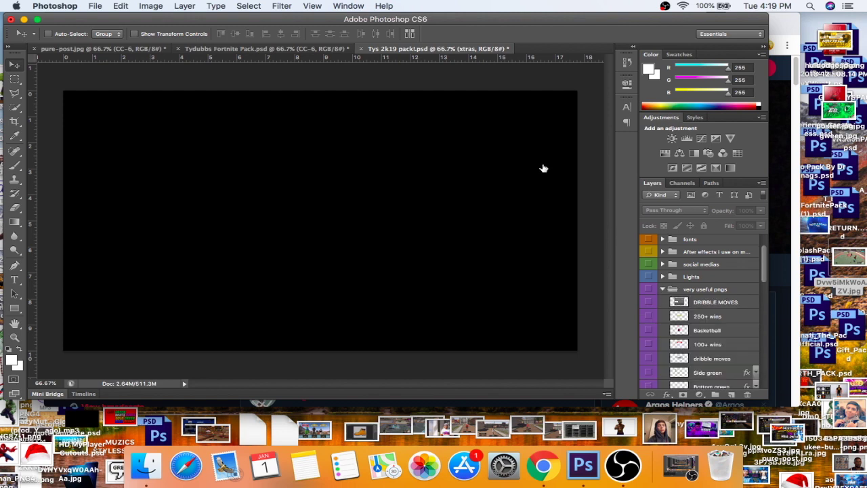
- Close the Tys 2k19 pack and the Tydubbs Fortnite Pack without saving their changes
{"action": "left_click", "coordinate": [361, 49]}
{"action": "left_click", "coordinate": [383, 164]}
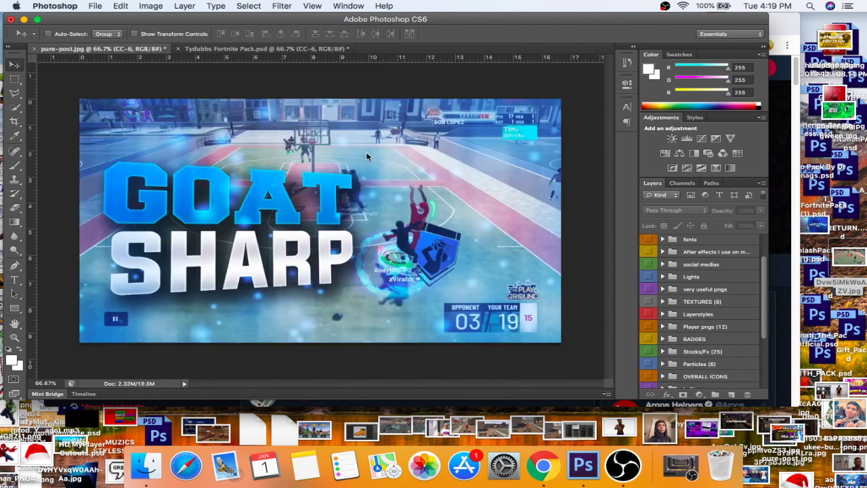
{"action": "left_click", "coordinate": [179, 48]}
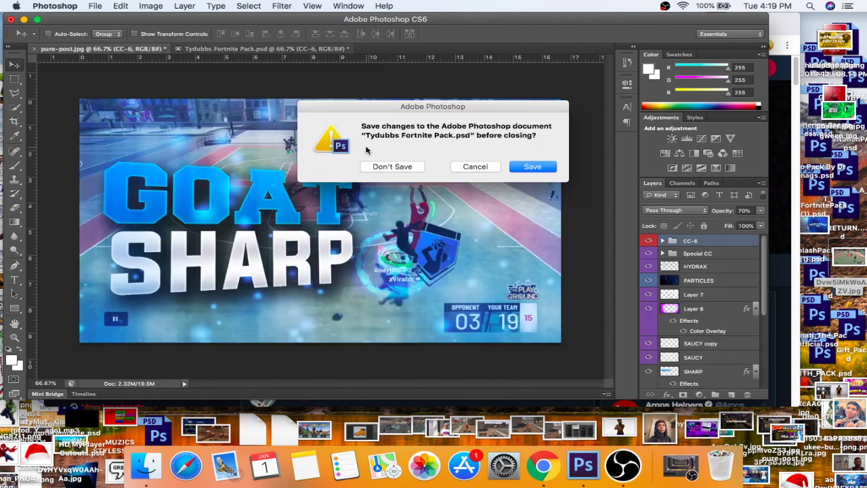
{"action": "left_click", "coordinate": [392, 167]}
- Clear the windows away from the desktop files and open NBA 2K19 Beyond Pack by Tempo.psd
{"action": "left_click_drag", "start_coordinate": [440, 19], "coordinate": [317, 21]}
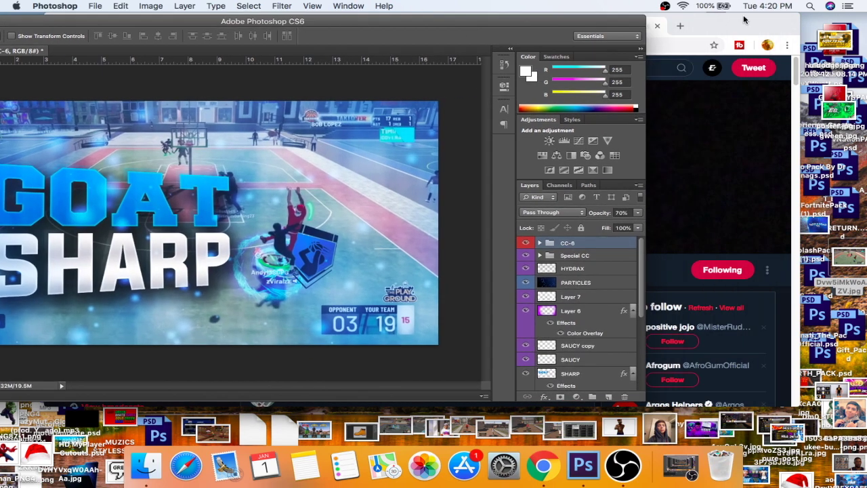
{"action": "left_click_drag", "start_coordinate": [716, 22], "coordinate": [675, 61]}
{"action": "left_click", "coordinate": [25, 63]}
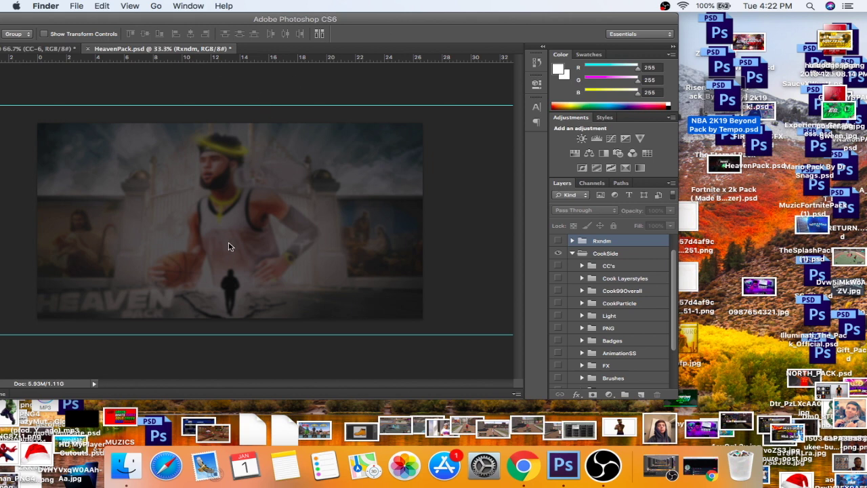
{"action": "double_click", "coordinate": [724, 101]}
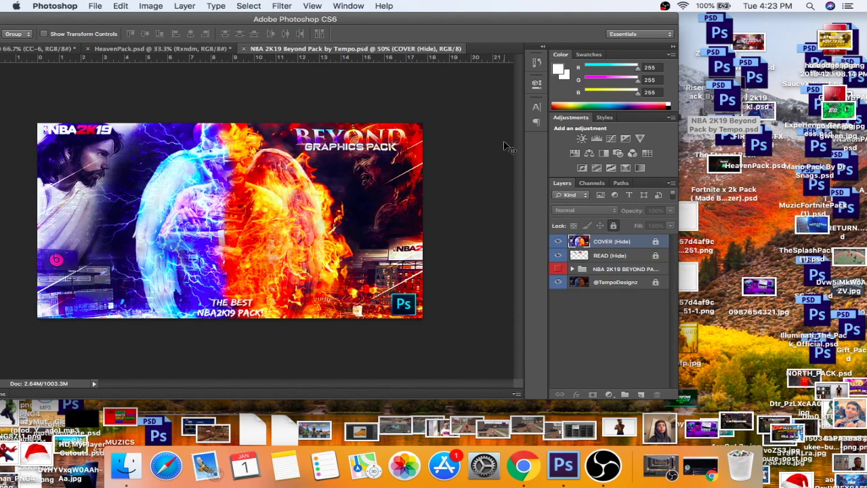
- Hide the Beyond pack's COVER and READ layers, and expand its main group and the GREENS (4) subgroup
{"action": "left_click_drag", "start_coordinate": [558, 242], "coordinate": [558, 256]}
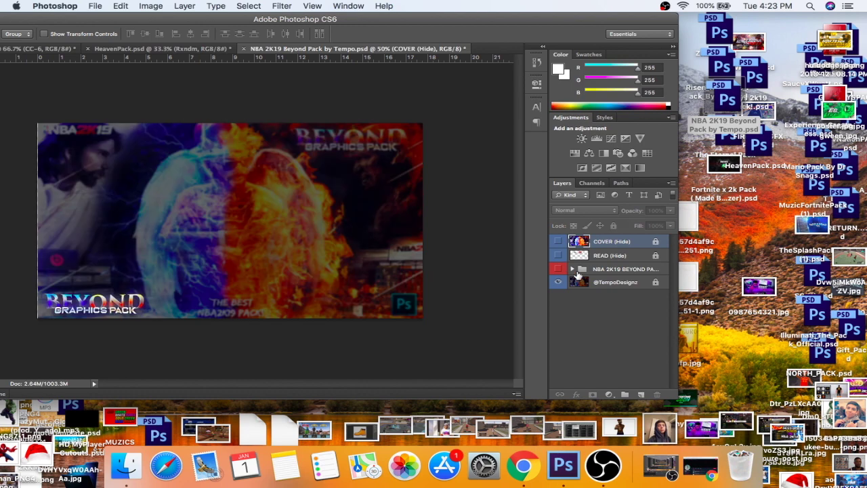
{"action": "left_click", "coordinate": [572, 269]}
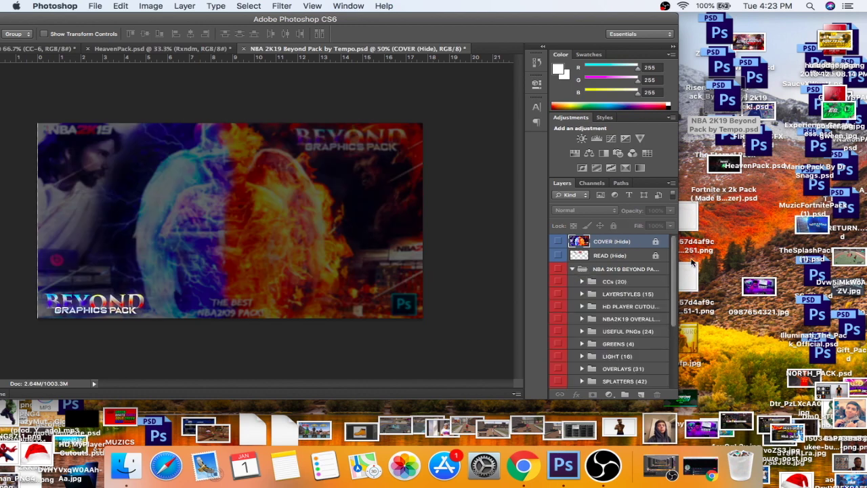
{"action": "left_click", "coordinate": [581, 343]}
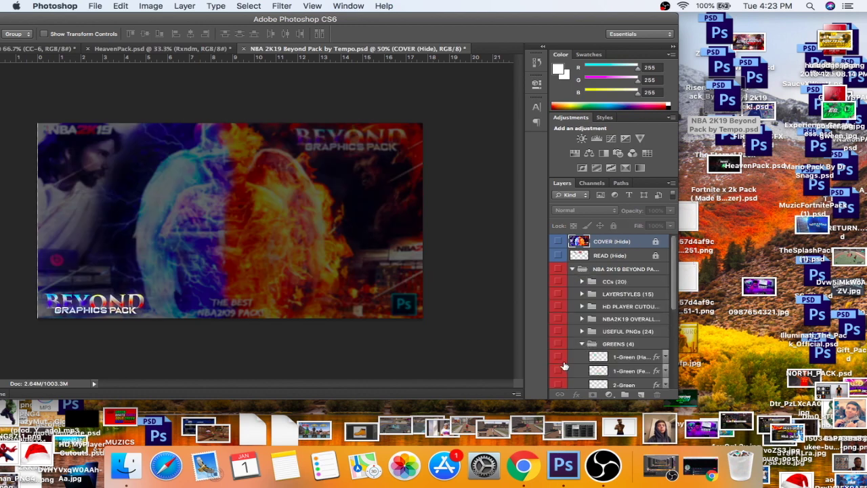
- Show the two 1-Green layers in the GREENS group and preview the 2-Green layer, leaving it hidden
{"action": "left_click", "coordinate": [560, 359]}
{"action": "left_click", "coordinate": [558, 371]}
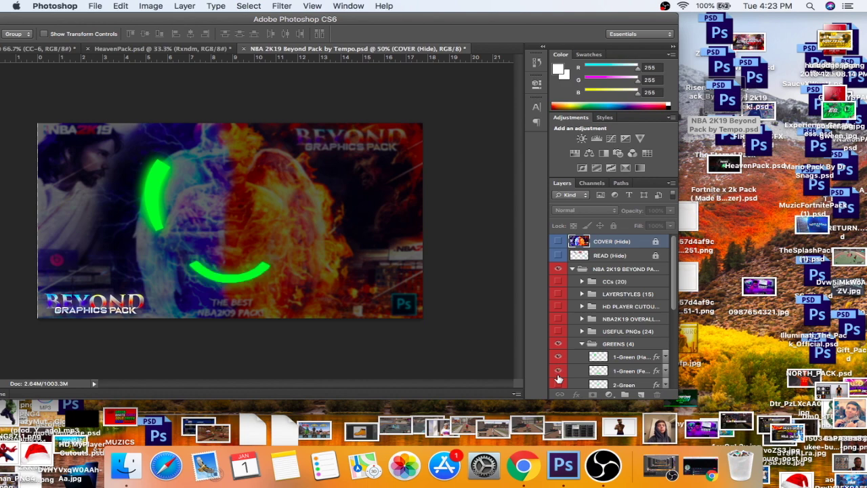
{"action": "scroll", "coordinate": [671, 294], "scroll_direction": "down", "scroll_amount": 3}
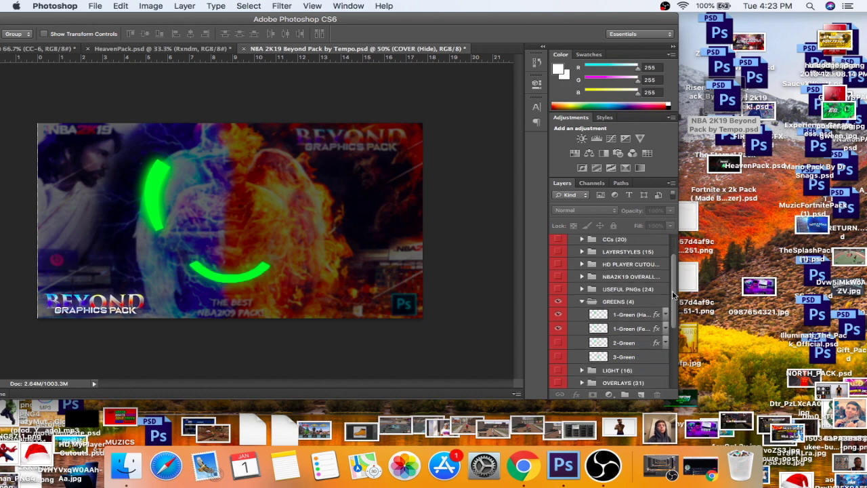
{"action": "left_click", "coordinate": [559, 347]}
{"action": "left_click", "coordinate": [560, 347]}
{"action": "left_click", "coordinate": [560, 348]}
{"action": "left_click", "coordinate": [559, 347]}
- Copy the 1-Green (Hands) layer into pure-post.jpg beside the red player, and move the Photoshop window back fully into view
{"action": "left_click", "coordinate": [606, 319]}
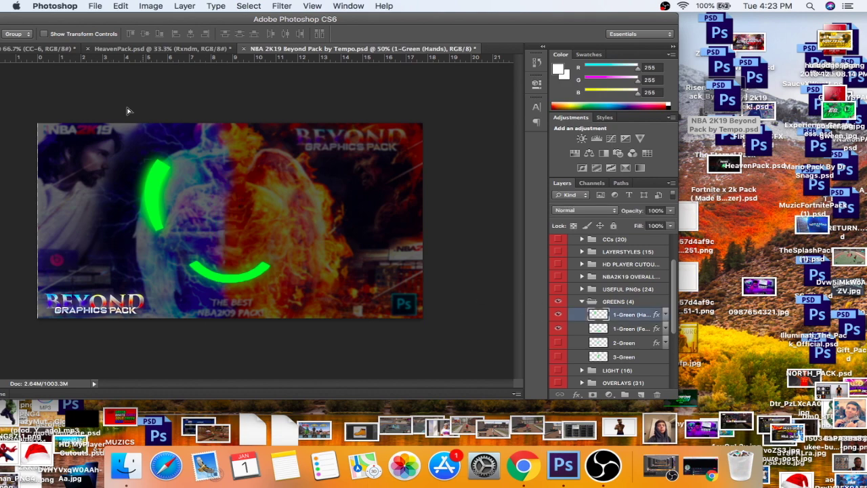
{"action": "left_click", "coordinate": [39, 49]}
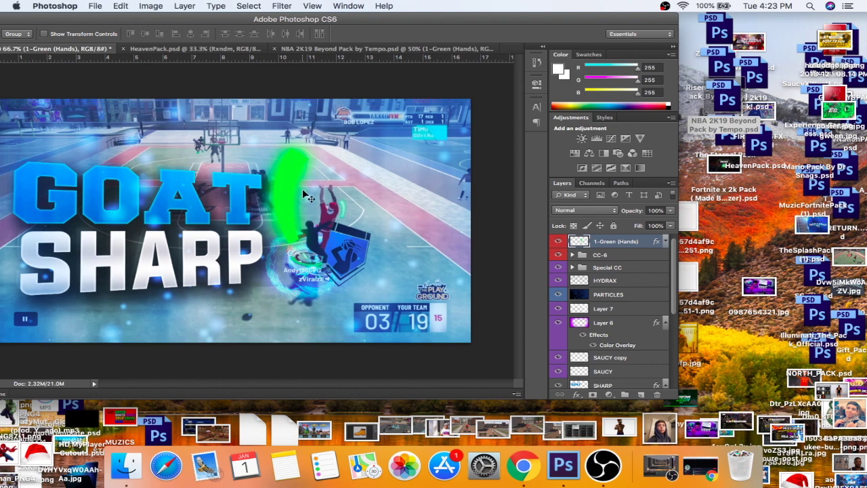
{"action": "left_click_drag", "start_coordinate": [407, 19], "coordinate": [498, 10]}
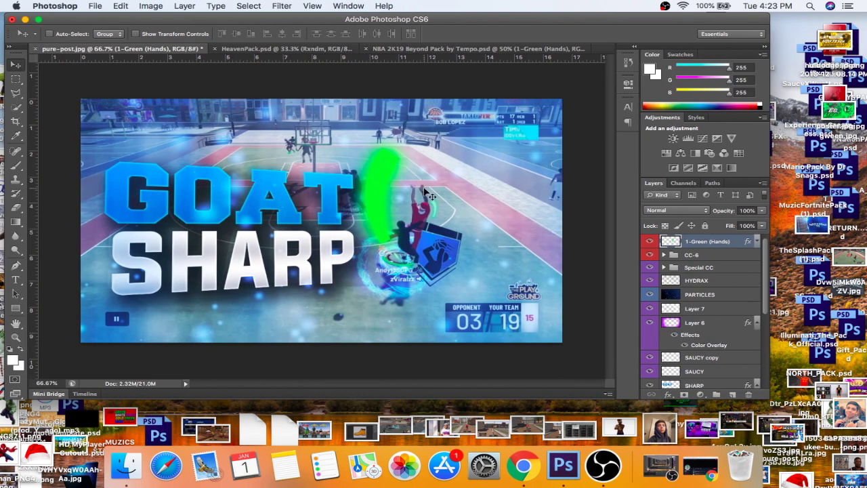
{"action": "scroll", "coordinate": [768, 253], "scroll_direction": "down", "scroll_amount": 2}
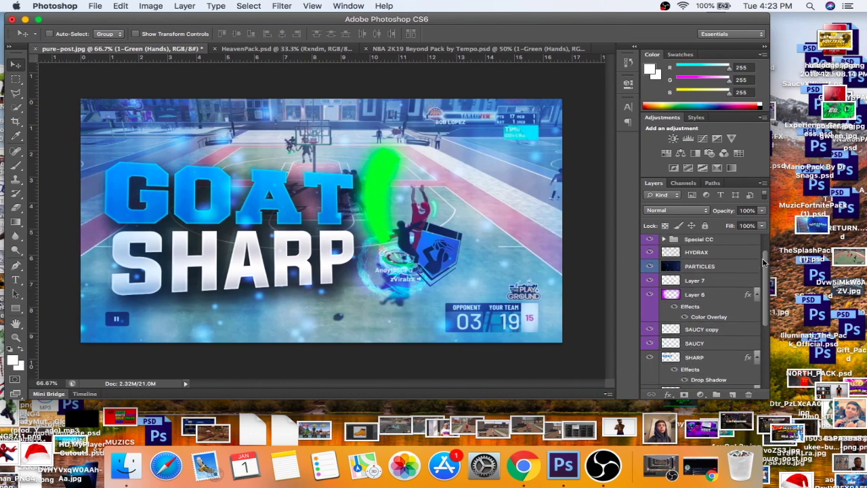
{"action": "scroll", "coordinate": [702, 237], "scroll_direction": "up", "scroll_amount": 1}
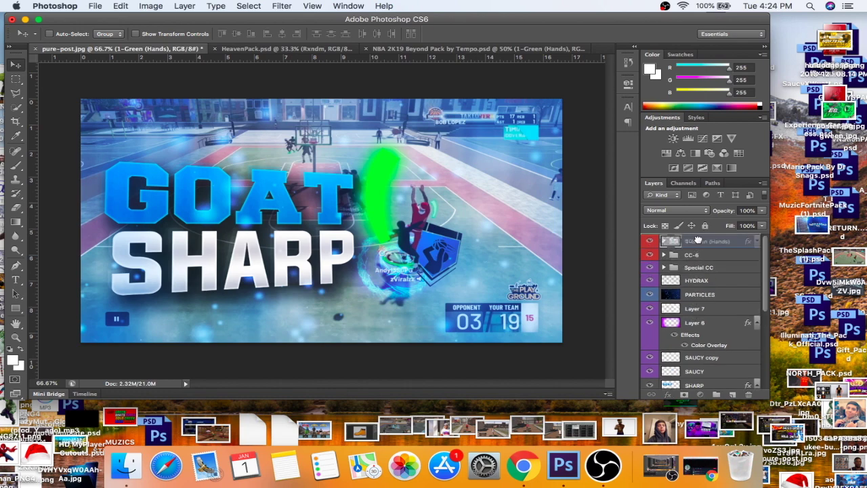
{"action": "left_click", "coordinate": [697, 255]}
{"action": "double_click", "coordinate": [698, 242]}
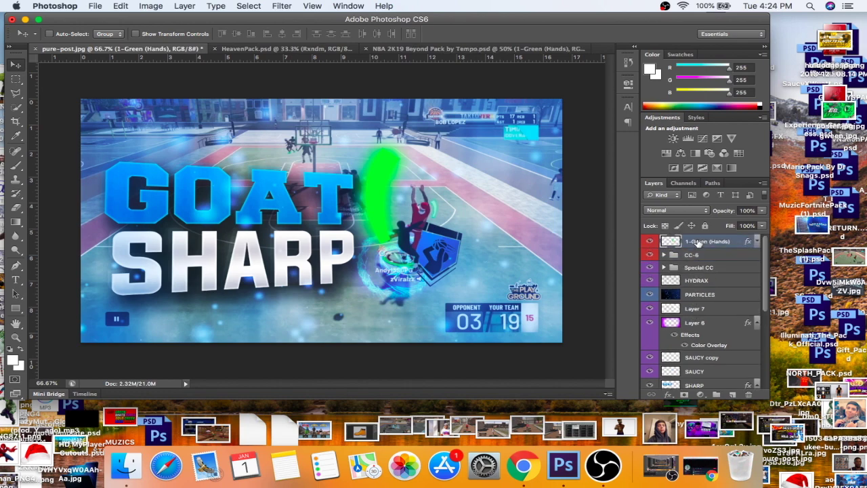
{"action": "left_click", "coordinate": [731, 240]}
{"action": "double_click", "coordinate": [738, 242]}
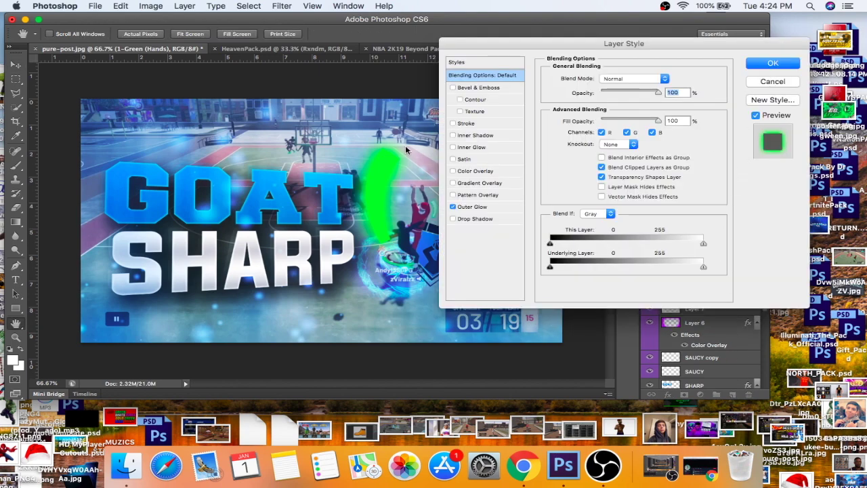
{"action": "key", "text": "Escape"}
- Move the 1-Green (Hands) layer directly below Layer 3 in the stack and shift the green stroke onto the red player
{"action": "left_click_drag", "start_coordinate": [701, 242], "coordinate": [687, 338]}
{"action": "left_click", "coordinate": [655, 339]}
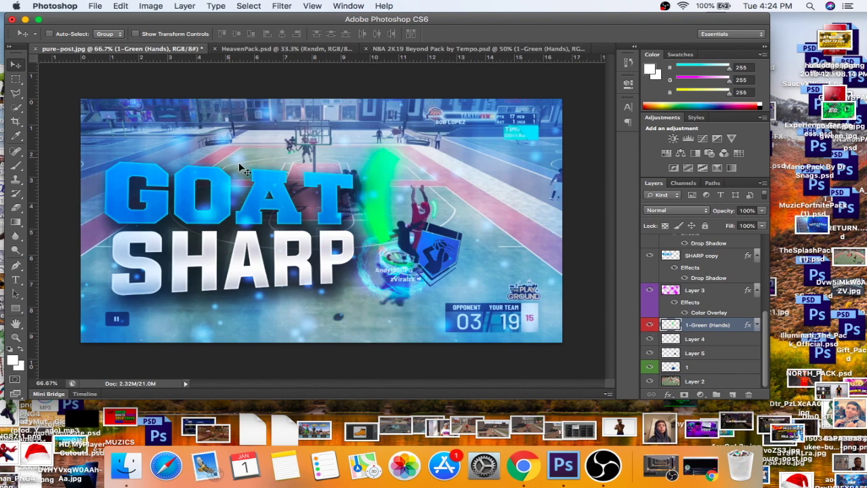
{"action": "left_click_drag", "start_coordinate": [395, 219], "coordinate": [416, 222]}
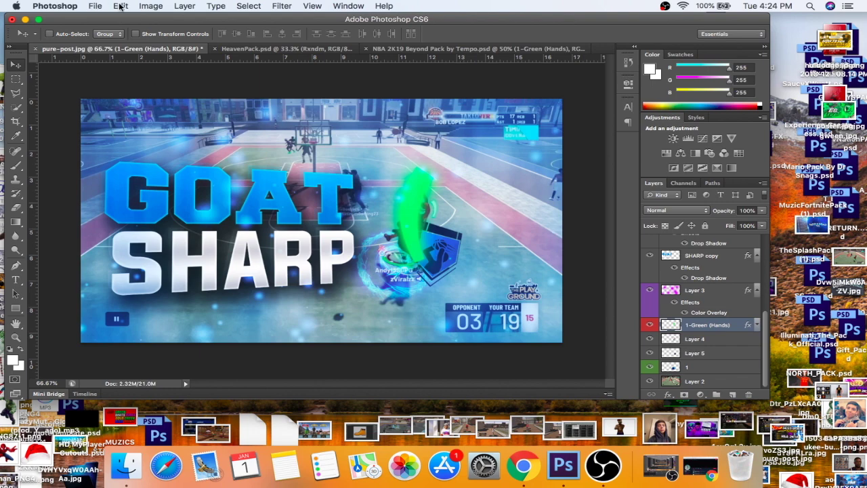
{"action": "left_click", "coordinate": [650, 325]}
{"action": "left_click", "coordinate": [650, 324]}
- Flip the green hands stroke horizontally and reposition it just right of the red player
{"action": "left_click", "coordinate": [129, 7]}
{"action": "mouse_move", "coordinate": [167, 247]}
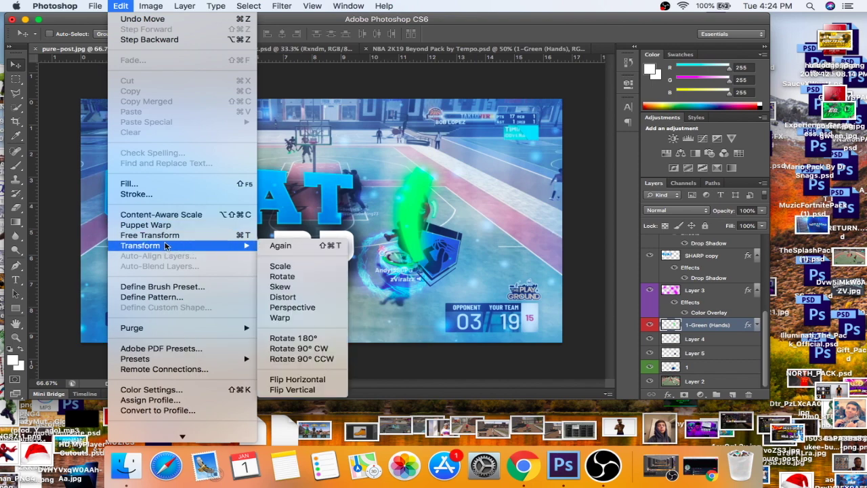
{"action": "left_click", "coordinate": [324, 380]}
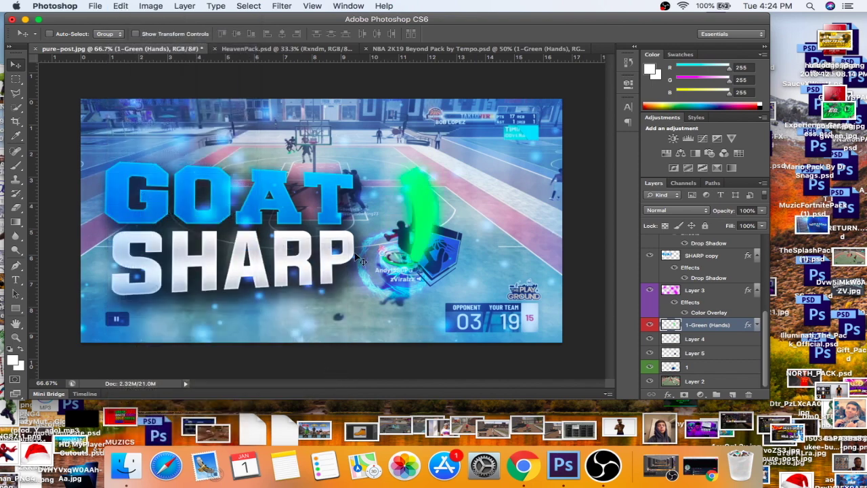
{"action": "left_click_drag", "start_coordinate": [413, 236], "coordinate": [428, 229]}
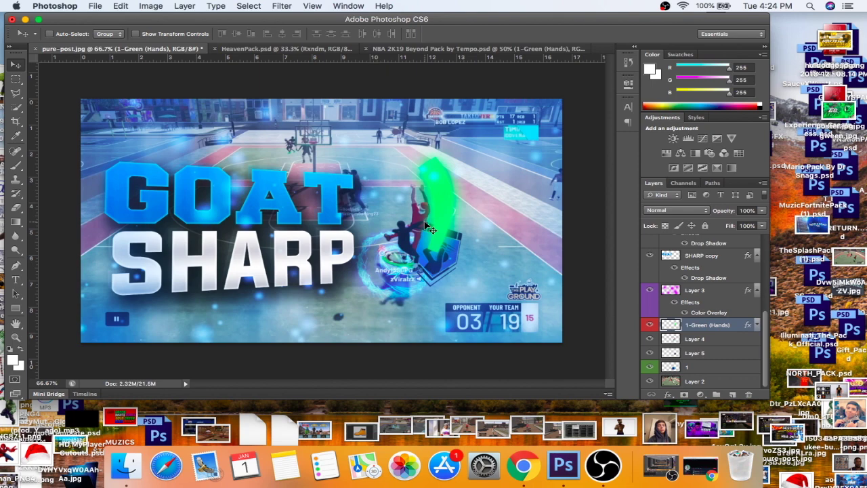
- Scale the green hands stroke down to a small arc beside the red player's shooting arms
{"action": "key", "text": "super+t"}
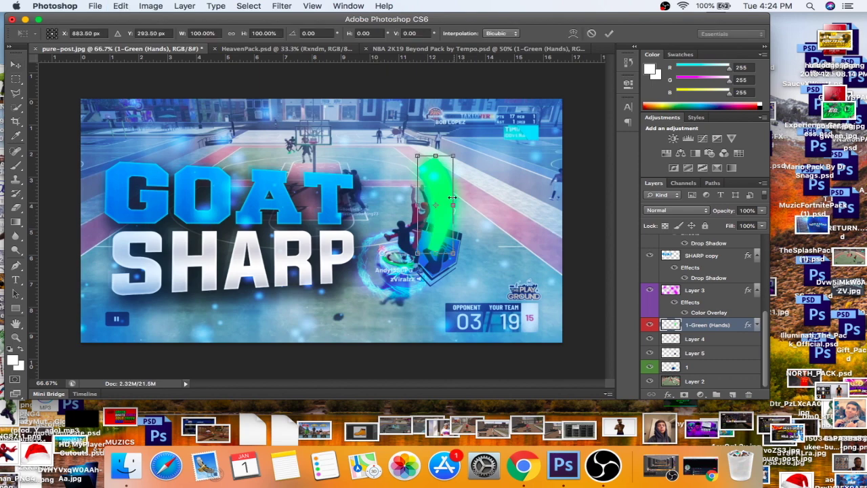
{"action": "left_click_drag", "start_coordinate": [454, 155], "coordinate": [432, 192]}
{"action": "key", "text": "Return"}
{"action": "key", "text": "super+t"}
{"action": "left_click_drag", "start_coordinate": [442, 186], "coordinate": [478, 212]}
{"action": "key", "text": "Return"}
- Fine-tune the small green arc's transform and position so that it hugs the red player's right side
{"action": "key", "text": "super+t"}
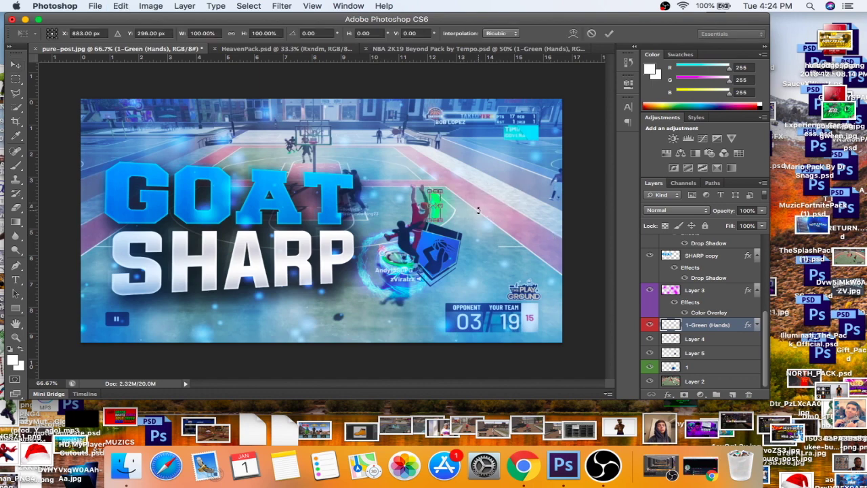
{"action": "left_click_drag", "start_coordinate": [464, 176], "coordinate": [462, 174]}
{"action": "key", "text": "Return"}
{"action": "left_click_drag", "start_coordinate": [451, 210], "coordinate": [471, 196]}
{"action": "key", "text": "super+t"}
{"action": "key", "text": "Return"}
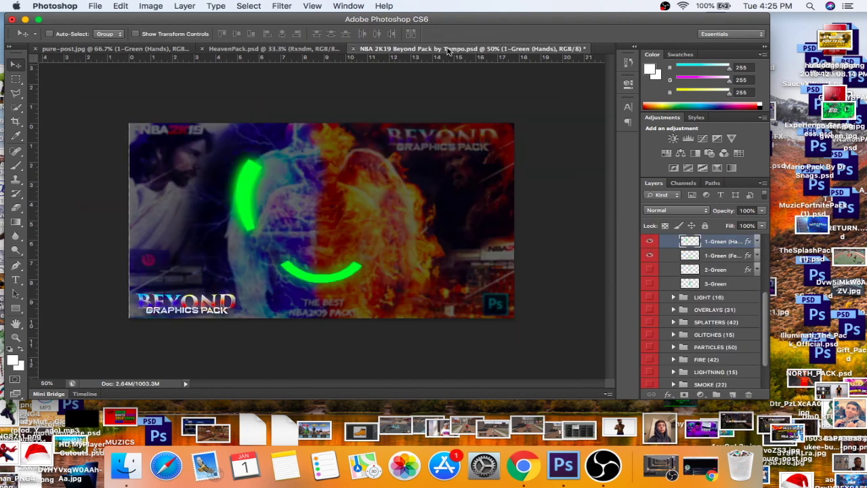
- Hide 1-Green (Hands) in the NBA 2K19 Beyond Pack and copy its 1-Green (Feet) layer into pure-post.jpg at the player's feet
{"action": "left_click", "coordinate": [439, 49]}
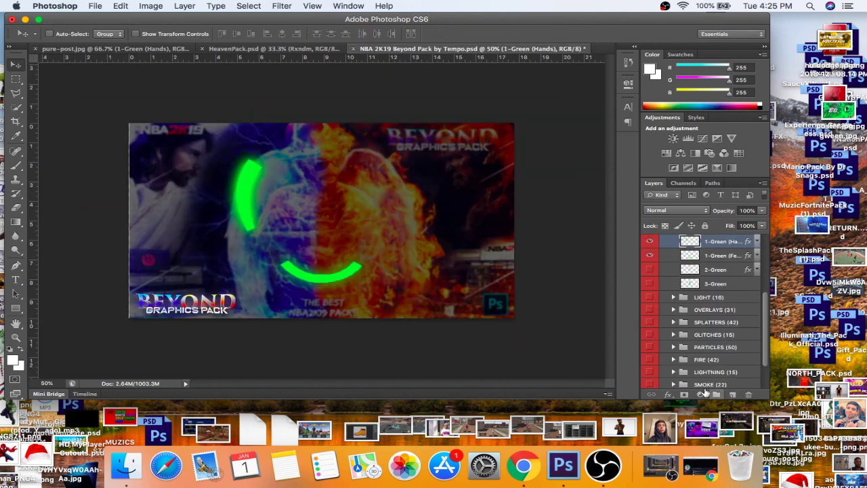
{"action": "left_click", "coordinate": [649, 242]}
{"action": "left_click", "coordinate": [649, 255]}
{"action": "left_click", "coordinate": [649, 256]}
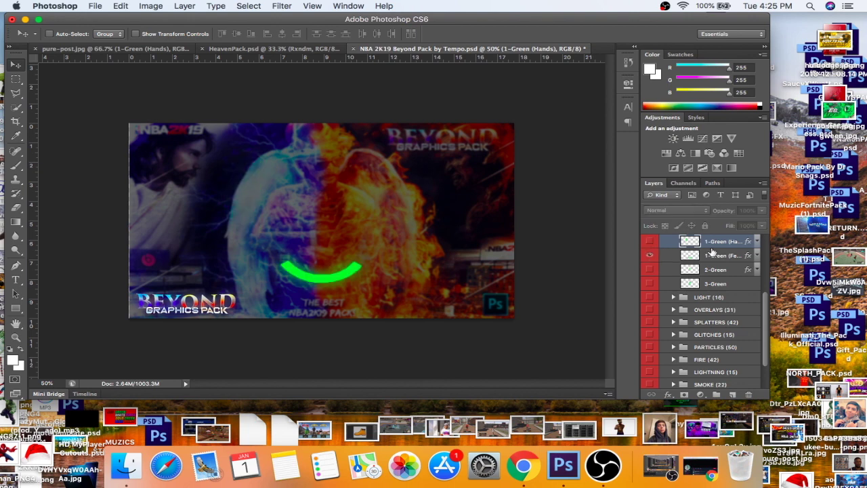
{"action": "left_click", "coordinate": [718, 255]}
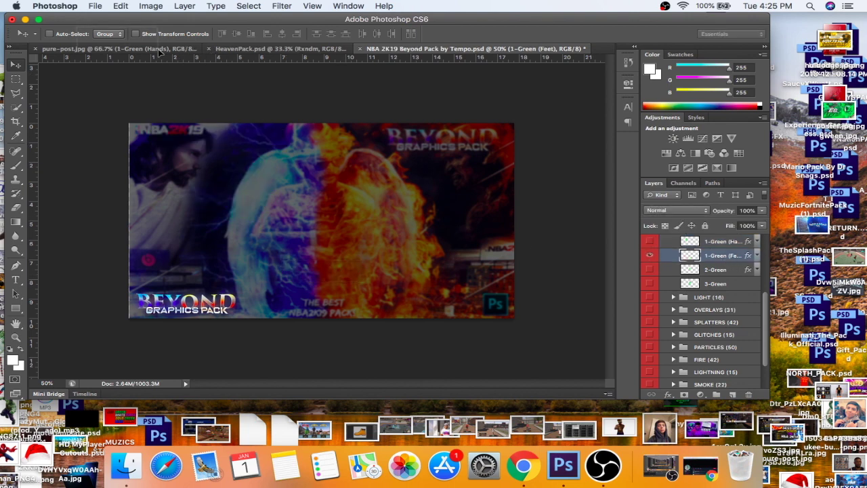
{"action": "left_click", "coordinate": [159, 51]}
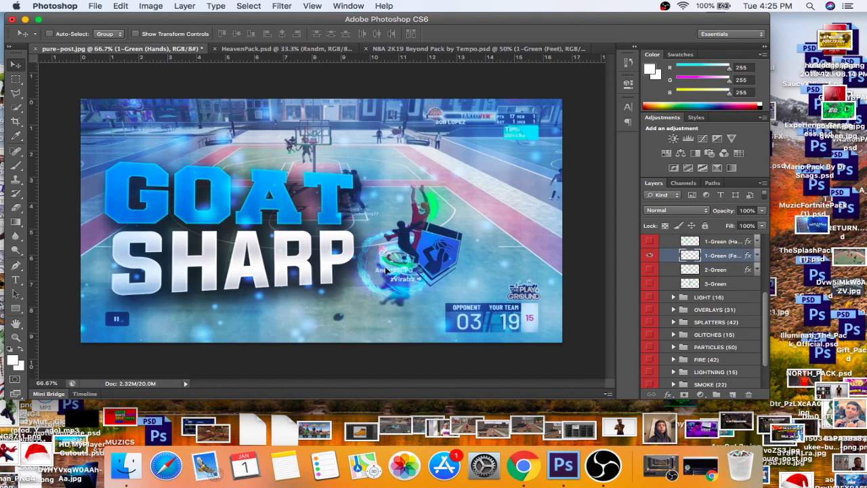
{"action": "left_click_drag", "start_coordinate": [386, 271], "coordinate": [413, 270]}
- Shrink the 1-Green (Feet) arc with repeated free transforms to fit under the player's feet, scaling it to about 90% in the last pass
{"action": "key", "text": "ctrl+t"}
{"action": "key", "text": "Return"}
{"action": "key", "text": "super+t"}
{"action": "key", "text": "Return"}
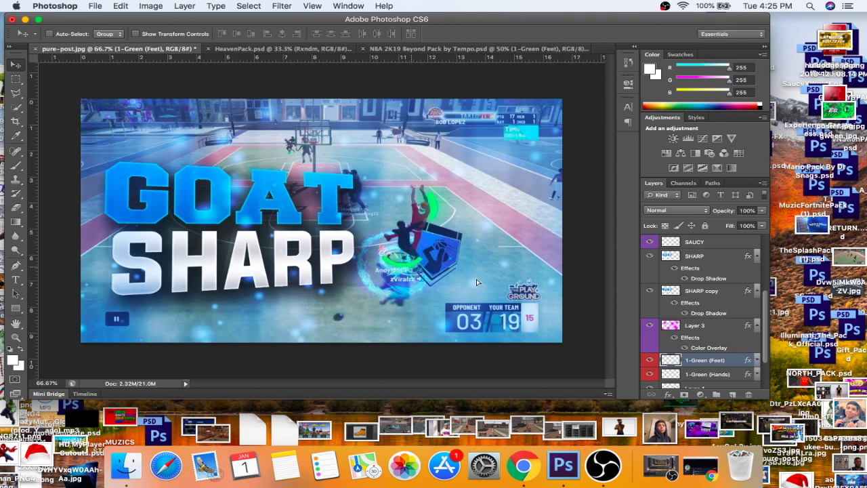
{"action": "key", "text": "super+t"}
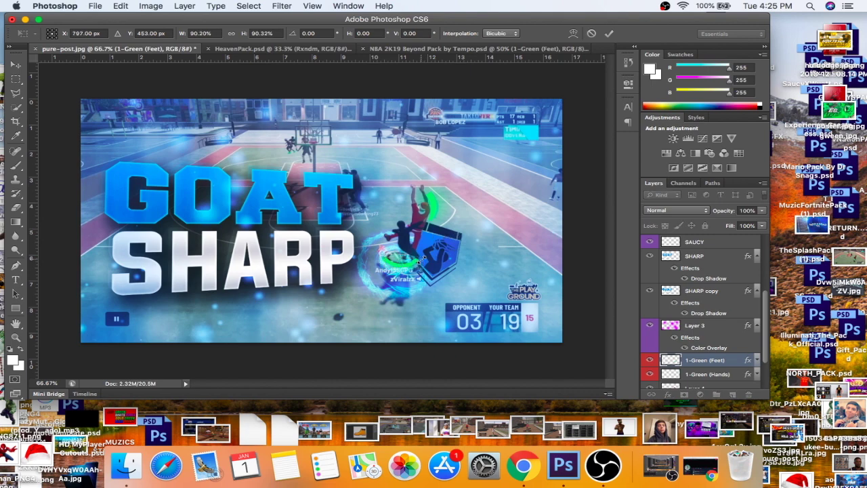
{"action": "key", "text": "Return"}
{"action": "key", "text": "super+t"}
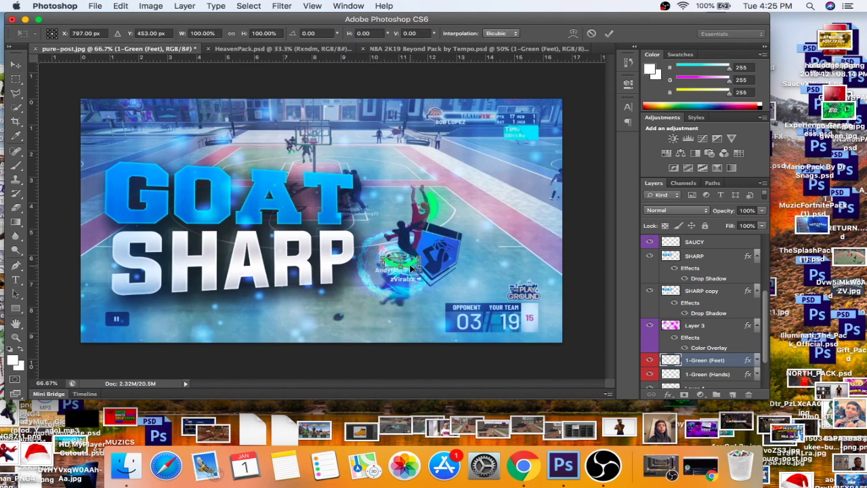
{"action": "left_click_drag", "start_coordinate": [421, 258], "coordinate": [415, 259]}
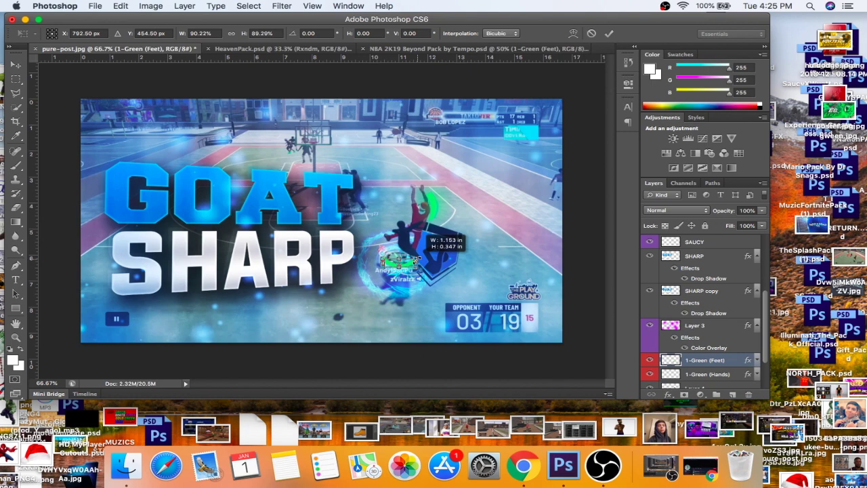
{"action": "key", "text": "Return"}
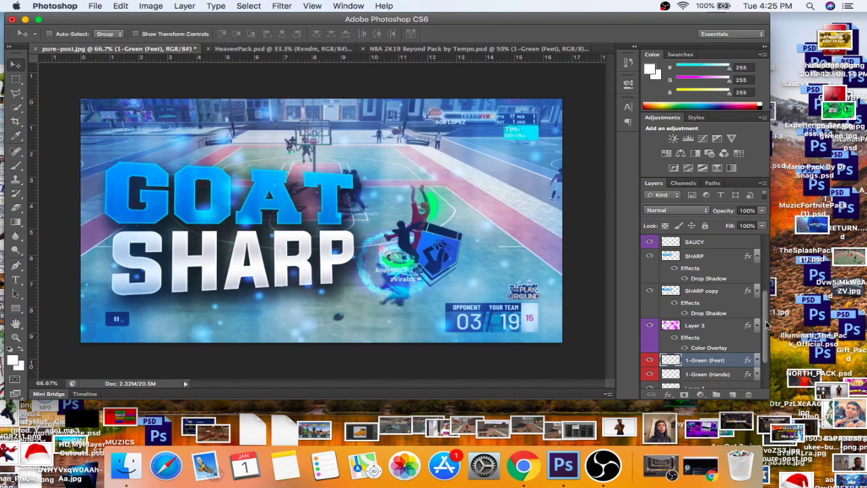
- Enlarge the SHARP layer holding the GOAT SHARP title slightly toward its upper right
{"action": "left_click_drag", "start_coordinate": [763, 325], "coordinate": [759, 269]}
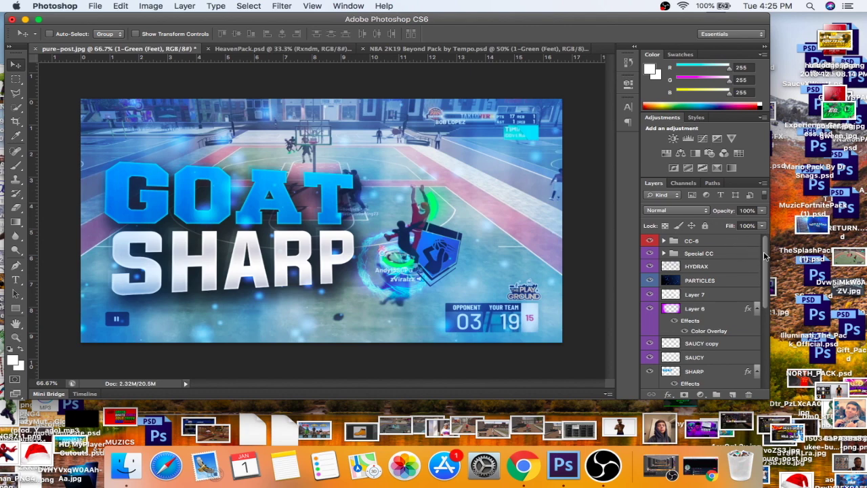
{"action": "scroll", "coordinate": [764, 285], "scroll_direction": "down", "scroll_amount": 5}
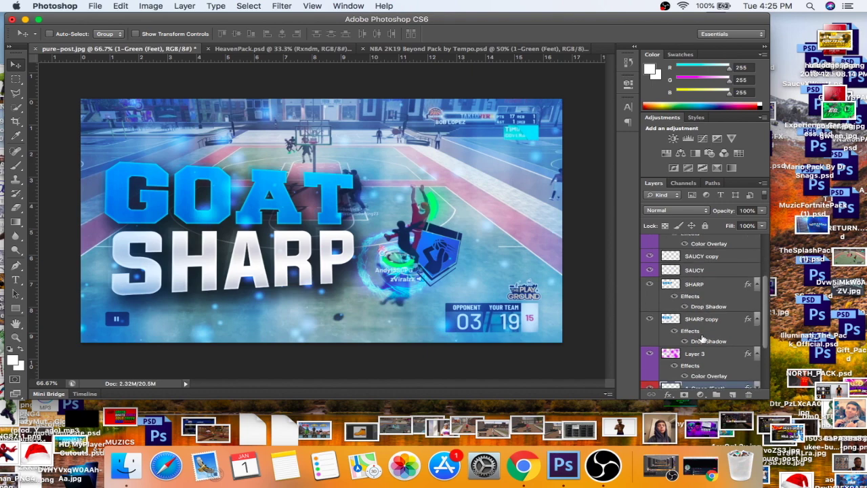
{"action": "left_click", "coordinate": [686, 286]}
{"action": "key", "text": "super+c"}
{"action": "key", "text": "super+t"}
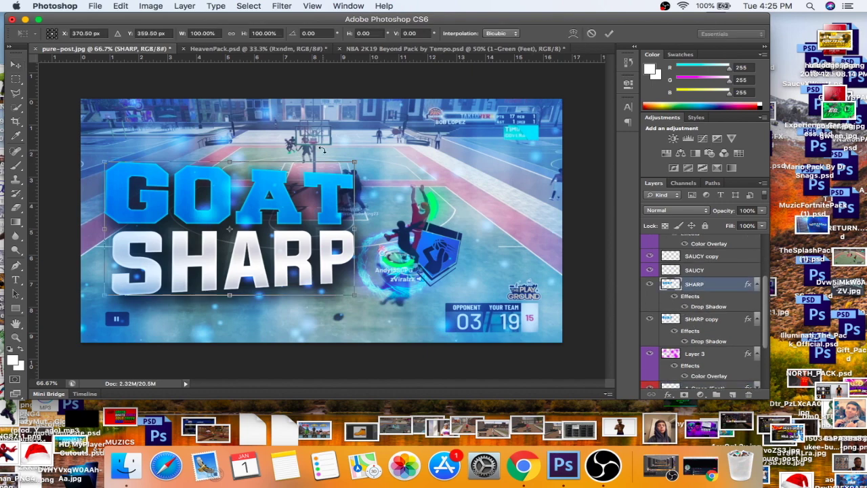
{"action": "mouse_move", "coordinate": [363, 155]}
{"action": "left_mouse_down"}
{"action": "mouse_move", "coordinate": [384, 151]}
{"action": "mouse_move", "coordinate": [366, 155]}
{"action": "left_mouse_up"}
{"action": "key", "text": "Return"}
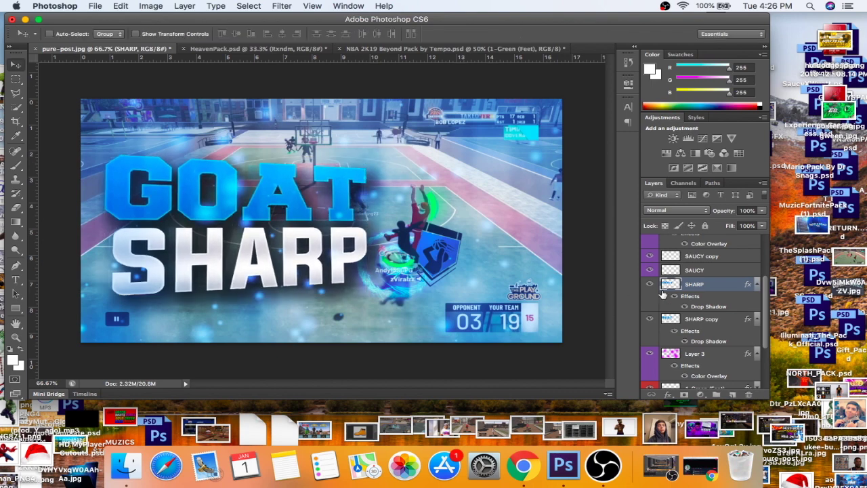
- Scale the SHARP copy layer up to about 106% to match the enlarged title
{"action": "left_click", "coordinate": [701, 323]}
{"action": "key", "text": "super+t"}
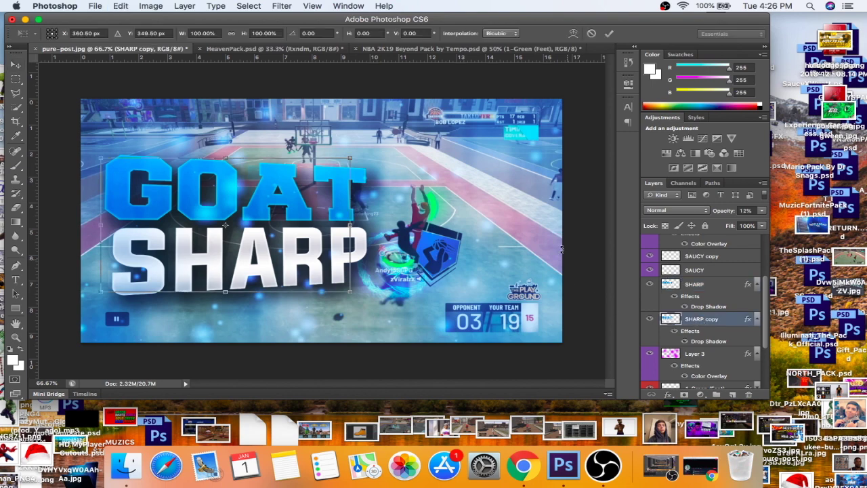
{"action": "left_click_drag", "start_coordinate": [357, 153], "coordinate": [370, 151]}
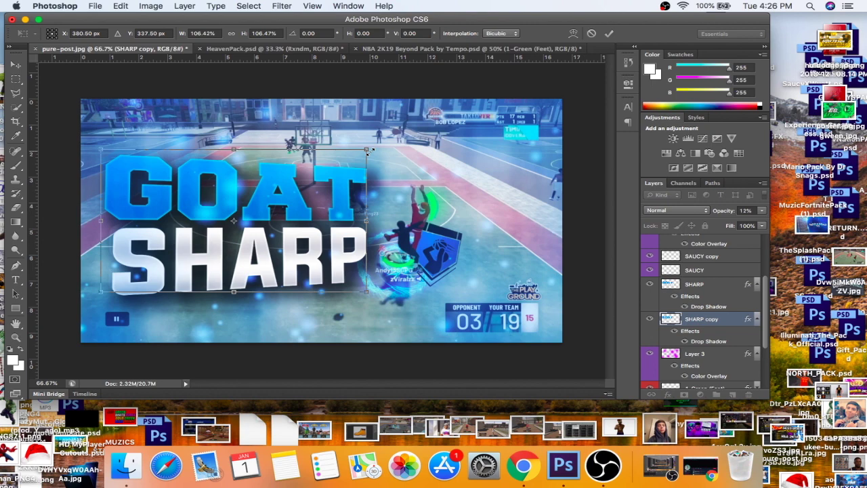
{"action": "key", "text": "Return"}
- Select the CC-6 group, switch to HeavenPack.psd, collapse CookSide and expand Rxndm to reach its Speech Bubbles group
{"action": "key", "text": "super+alt+a"}
{"action": "left_click", "coordinate": [706, 242]}
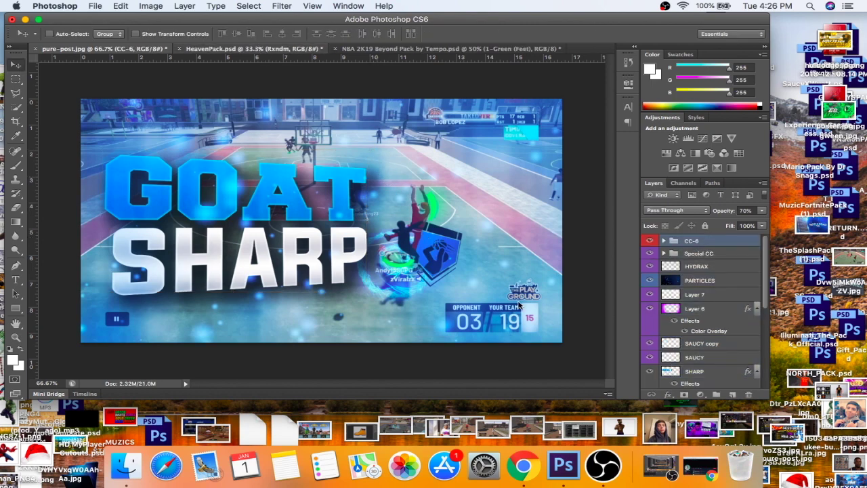
{"action": "key", "text": "ctrl+Tab"}
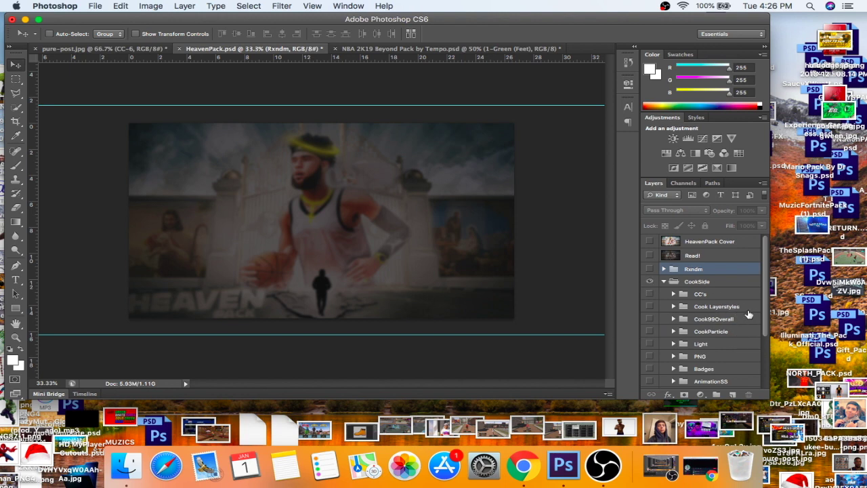
{"action": "scroll", "coordinate": [767, 284], "scroll_direction": "down", "scroll_amount": 1}
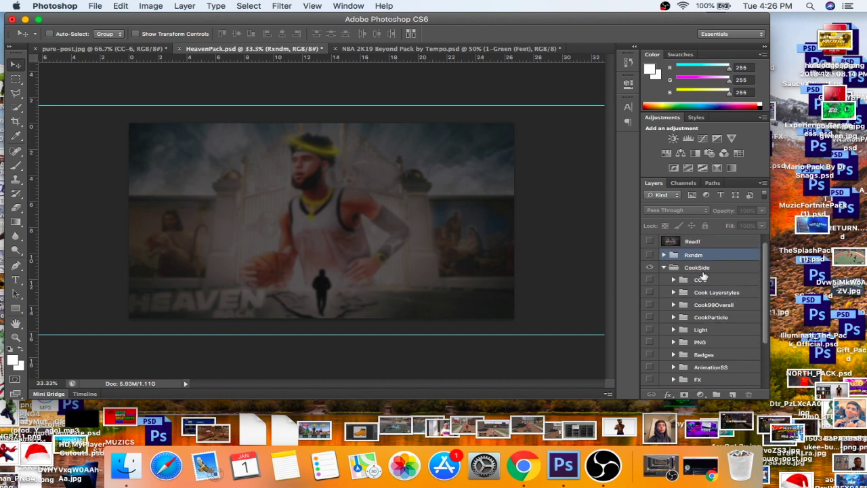
{"action": "left_click", "coordinate": [664, 267]}
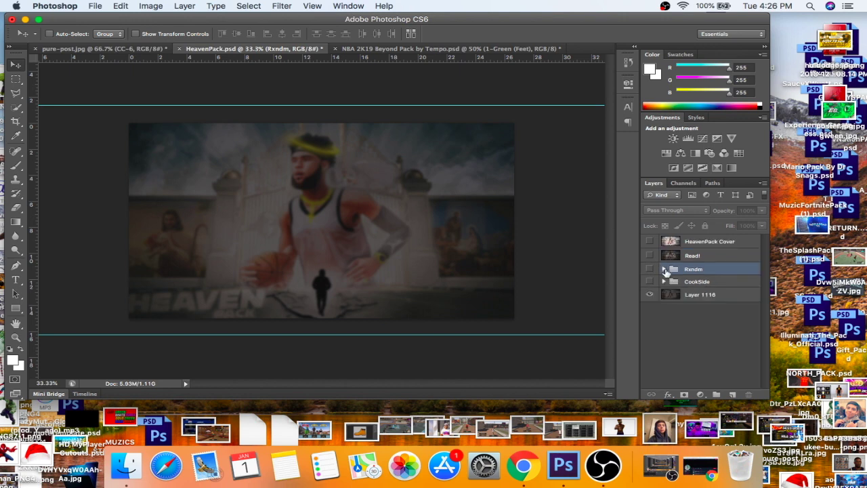
{"action": "left_click", "coordinate": [664, 269]}
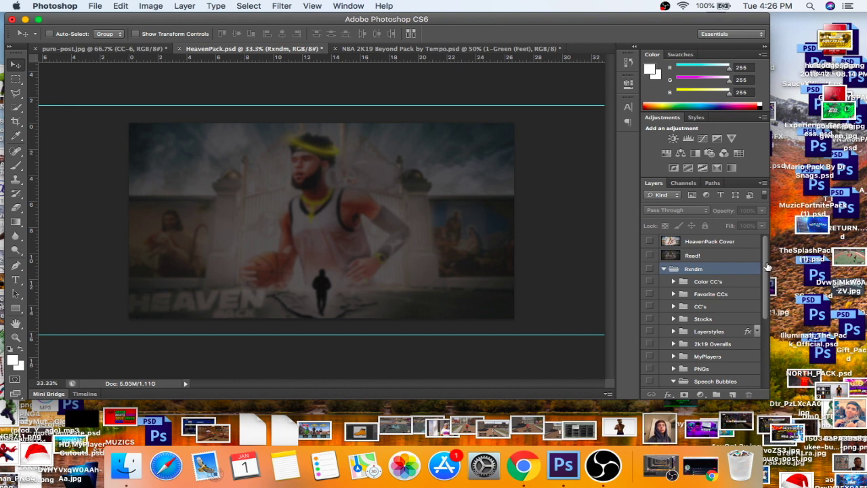
{"action": "scroll", "coordinate": [768, 262], "scroll_direction": "down", "scroll_amount": 5}
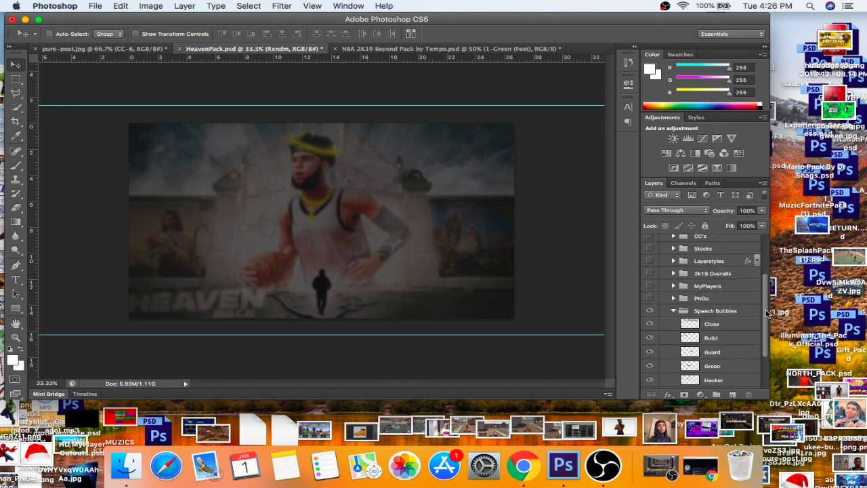
- Identify the Green layer by toggling its visibility, and copy its GREEN LIGHT! speech bubble into pure-post.jpg
{"action": "left_click", "coordinate": [651, 367]}
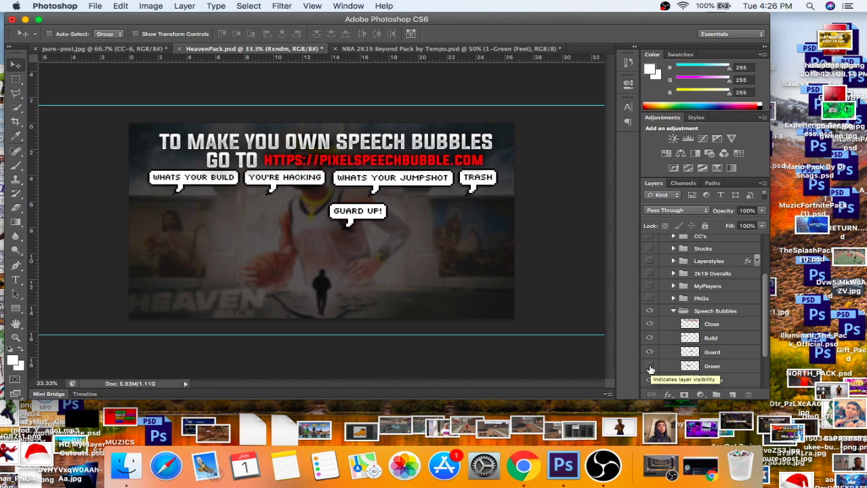
{"action": "left_click", "coordinate": [692, 365]}
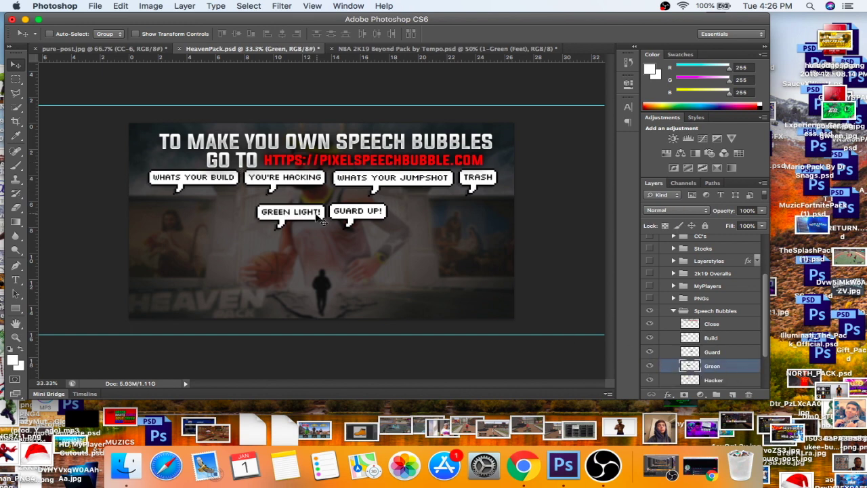
{"action": "left_click_drag", "start_coordinate": [285, 222], "coordinate": [464, 270]}
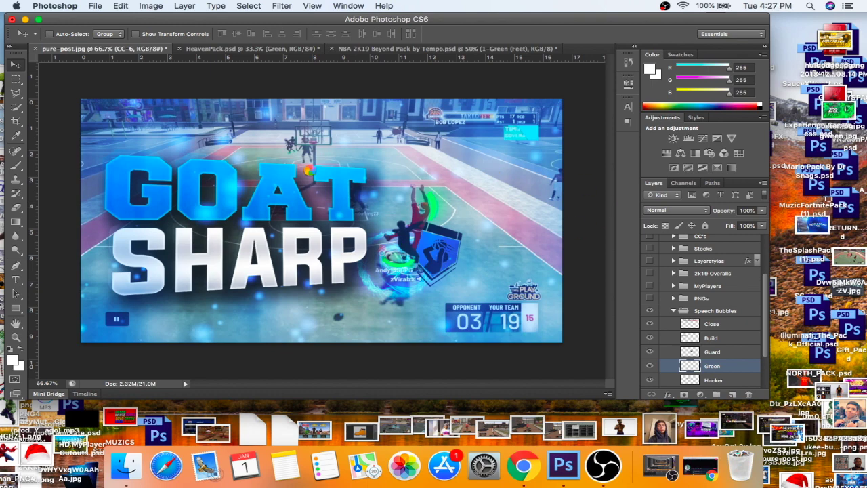
- Place the GREEN LIGHT! bubble above the shooter and move its Green layer between Layer 3 and 1-Green (Feet)
{"action": "left_click_drag", "start_coordinate": [464, 264], "coordinate": [477, 163]}
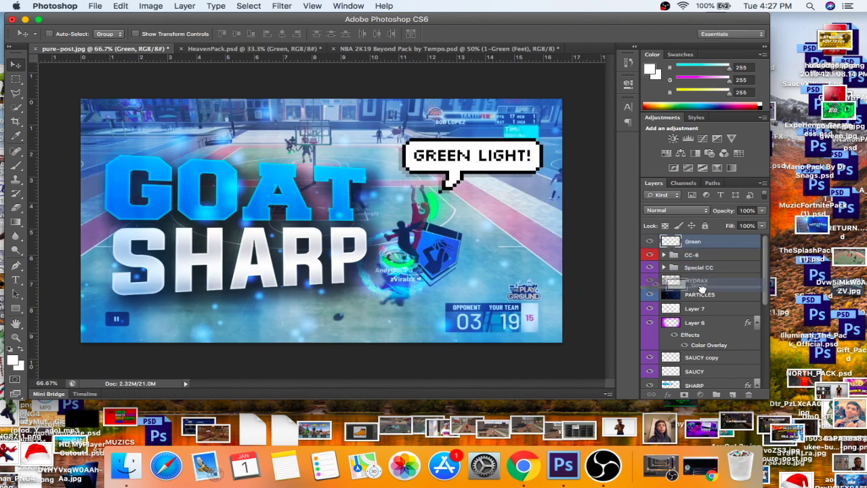
{"action": "scroll", "coordinate": [698, 312], "scroll_direction": "down", "scroll_amount": 2}
{"action": "scroll", "coordinate": [697, 325], "scroll_direction": "down", "scroll_amount": 5}
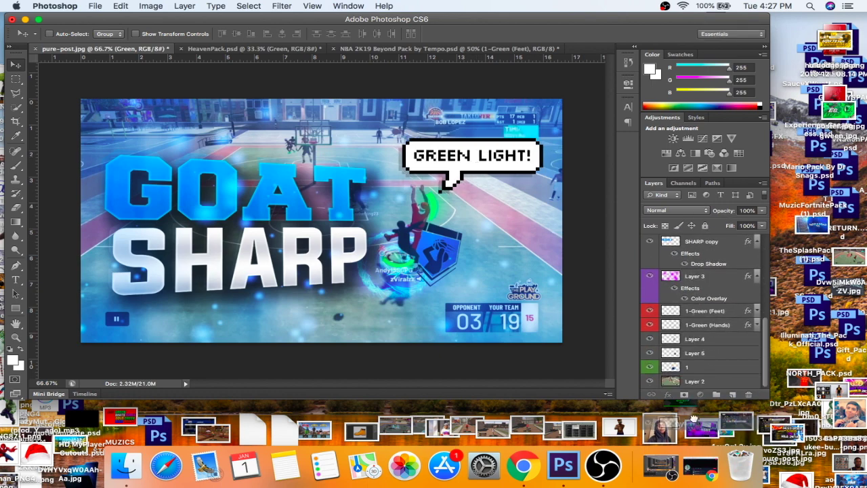
{"action": "left_click_drag", "start_coordinate": [692, 375], "coordinate": [694, 303]}
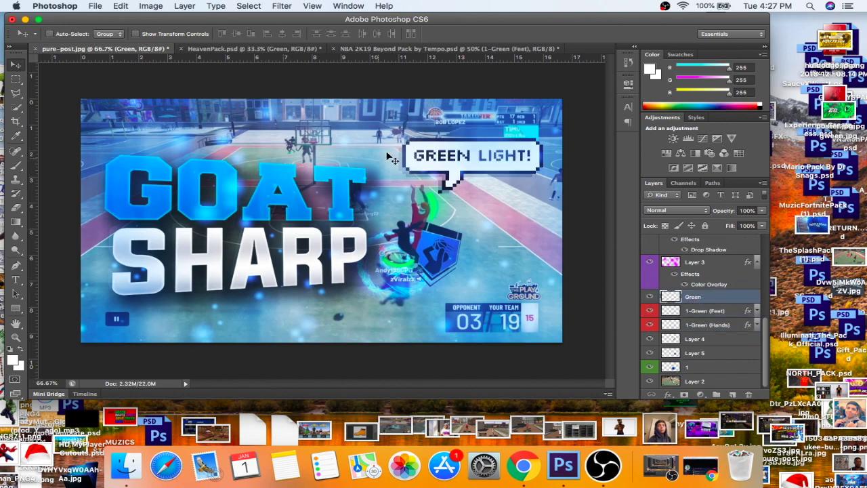
- Scale the GREEN LIGHT! speech bubble down in two passes and position it just above the shooter's raised hands
{"action": "key", "text": "super+t"}
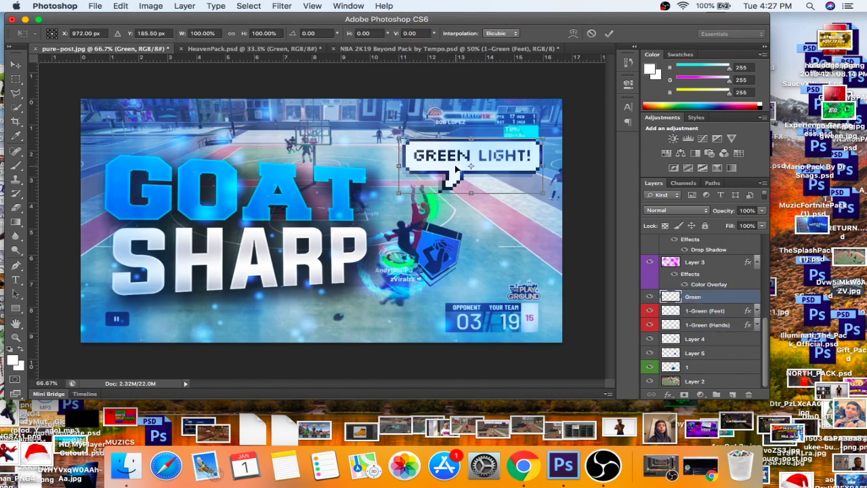
{"action": "left_click_drag", "start_coordinate": [542, 138], "coordinate": [515, 133]}
{"action": "key", "text": "Return"}
{"action": "key", "text": "super+t"}
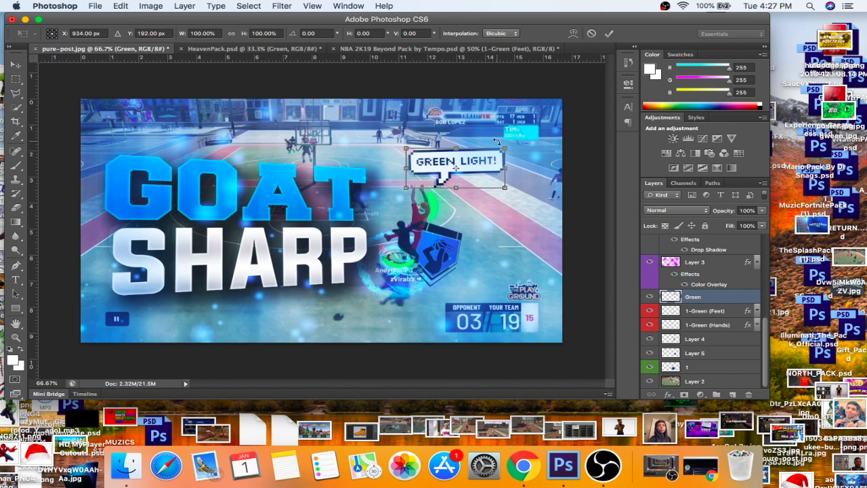
{"action": "double_click", "coordinate": [457, 167]}
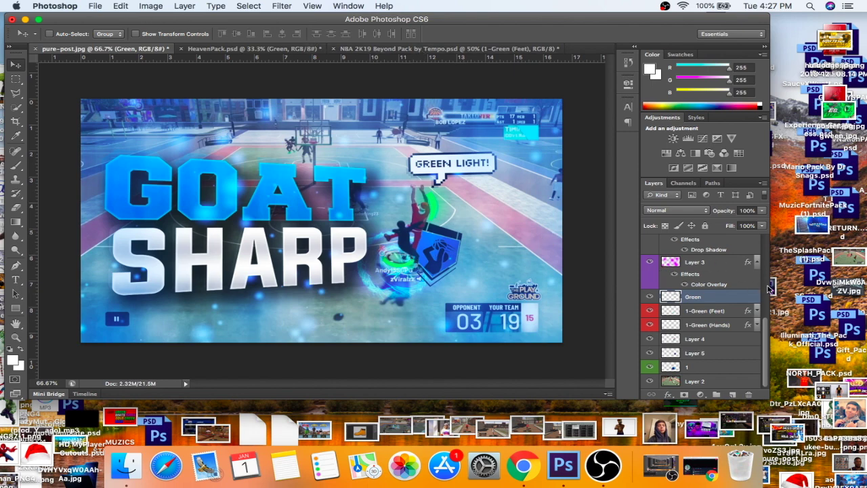
- Select every layer from the CC-6 group down to Layer 2 and merge them into a single layer
{"action": "left_click_drag", "start_coordinate": [767, 325], "coordinate": [775, 222]}
{"action": "left_click", "coordinate": [718, 242]}
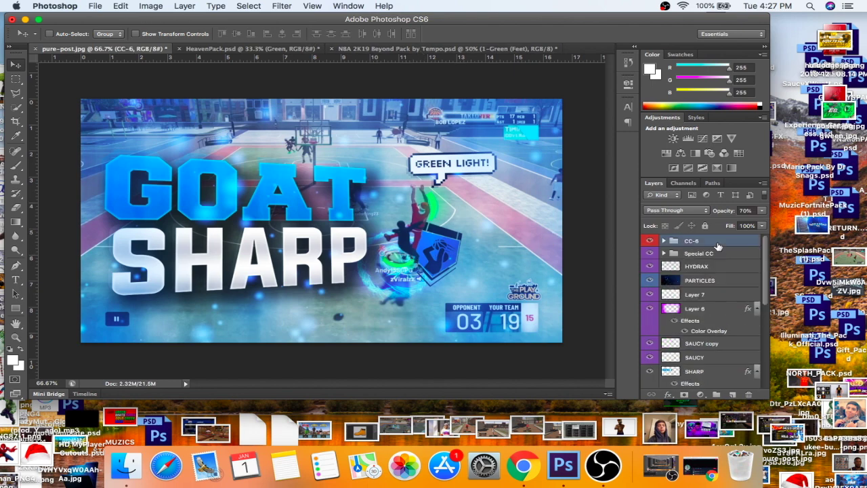
{"action": "scroll", "coordinate": [769, 251], "scroll_direction": "down", "scroll_amount": 5}
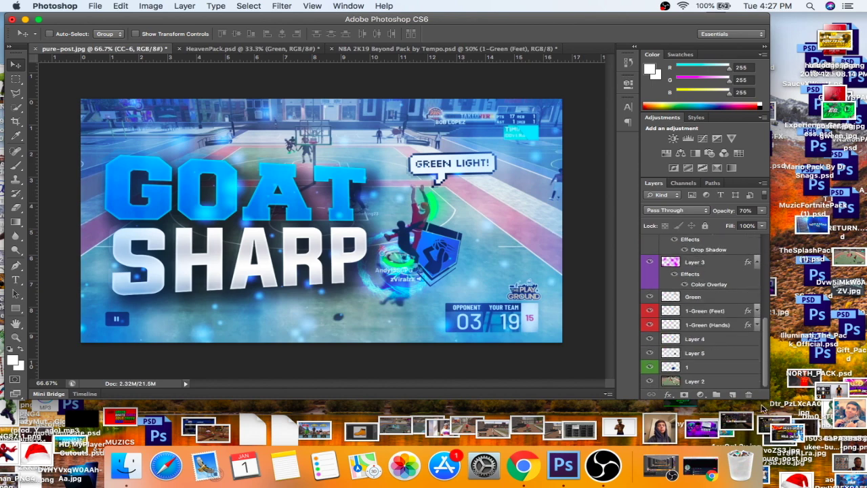
{"action": "left_click", "coordinate": [698, 382], "text": "shift"}
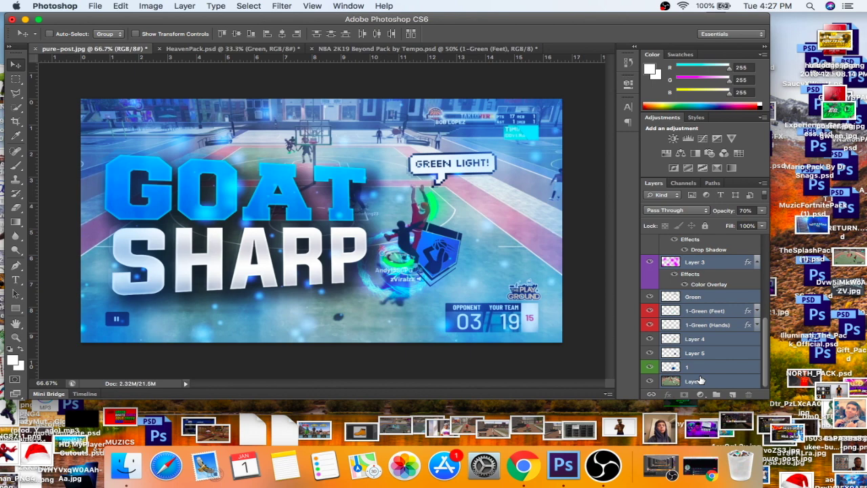
{"action": "key", "text": "super+e"}
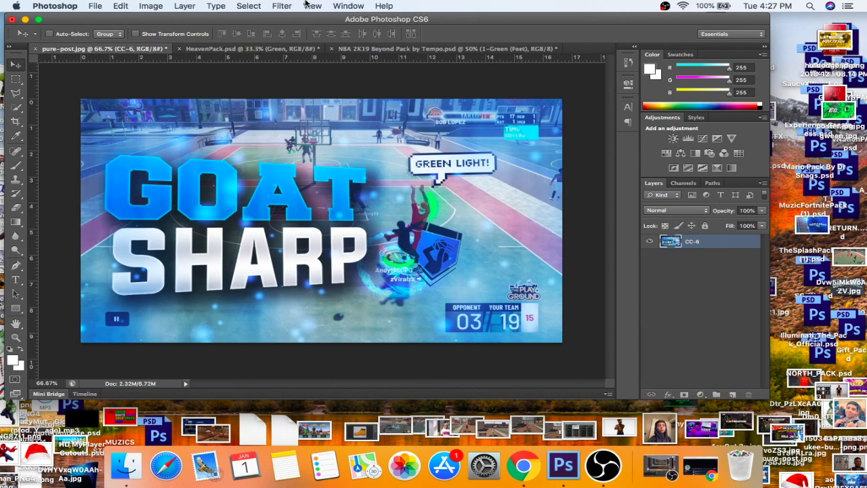
- Apply the Filter Gallery's Paint Daubs to the merged layer with brush size 1, sharpness 1 and brush type Simple
{"action": "left_click", "coordinate": [282, 6]}
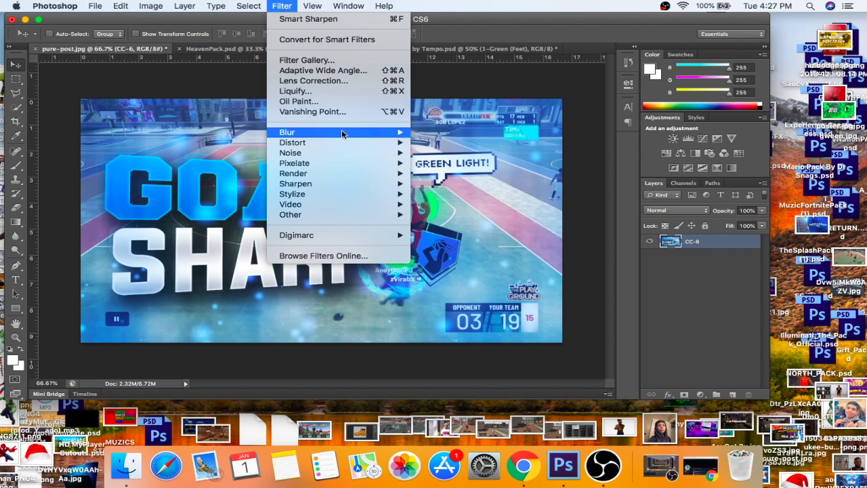
{"action": "left_click", "coordinate": [312, 63]}
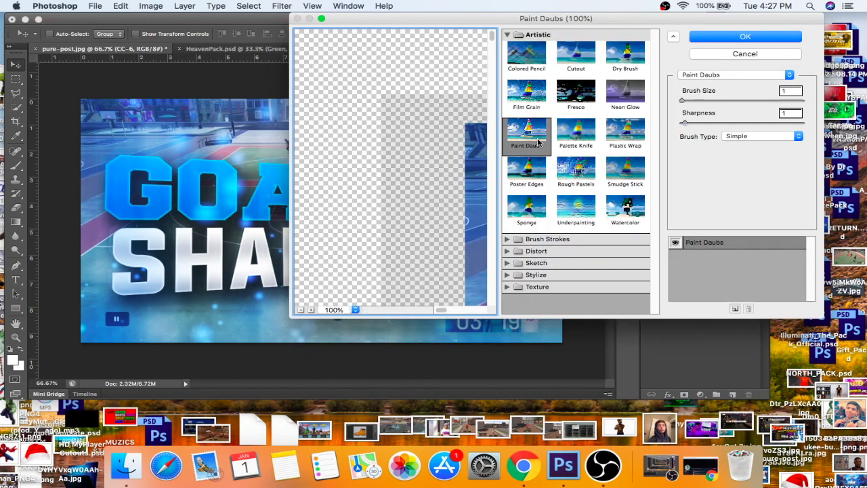
{"action": "left_click", "coordinate": [506, 35]}
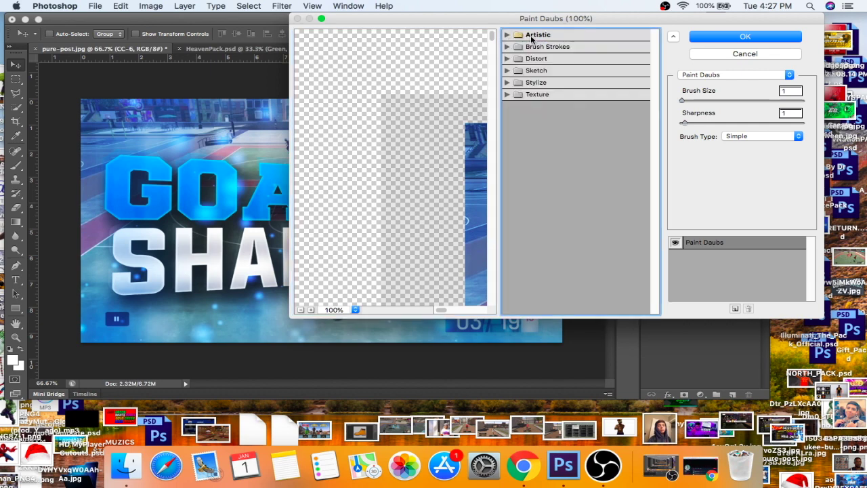
{"action": "left_click", "coordinate": [513, 35]}
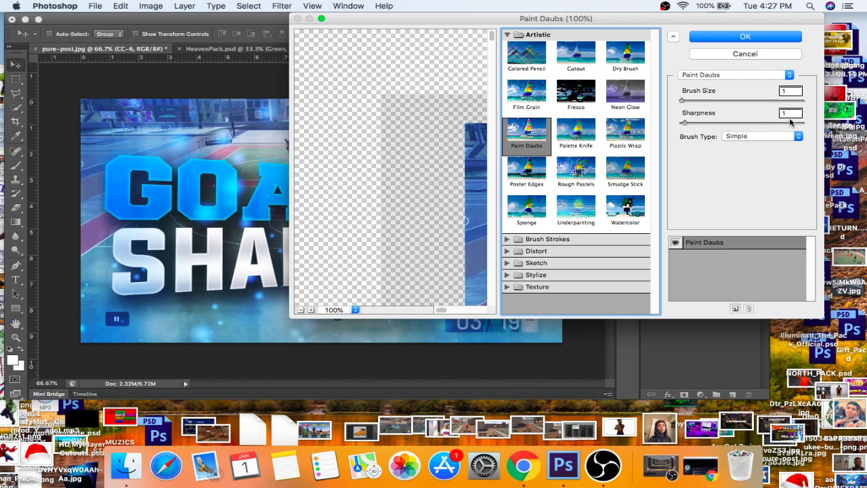
{"action": "left_click", "coordinate": [744, 38]}
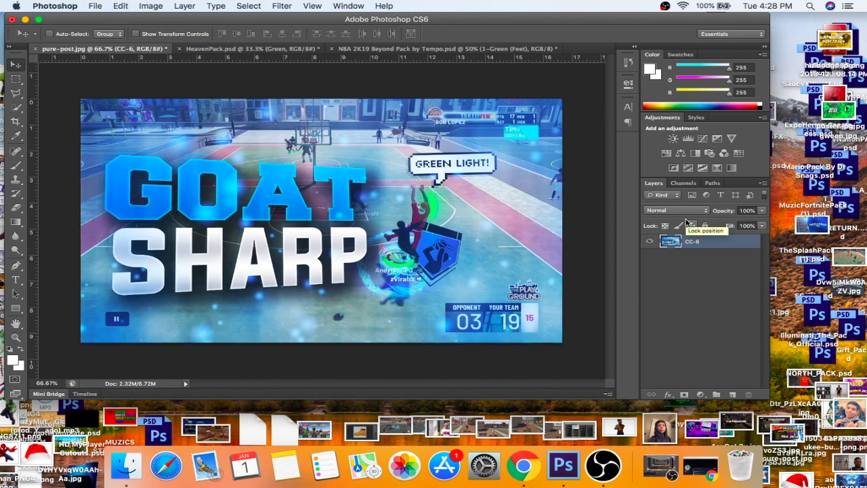
- Compare the image with and without the Paint Daubs filter and check the latest history states
{"action": "key", "text": "super+z"}
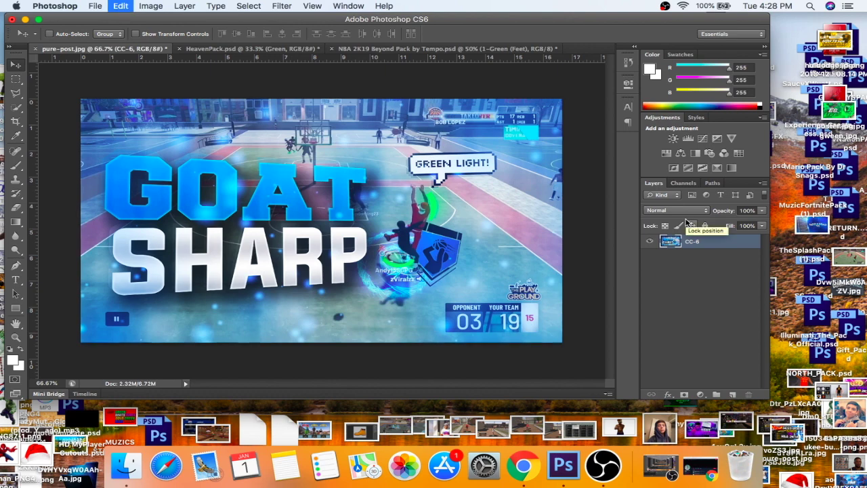
{"action": "left_click", "coordinate": [636, 49]}
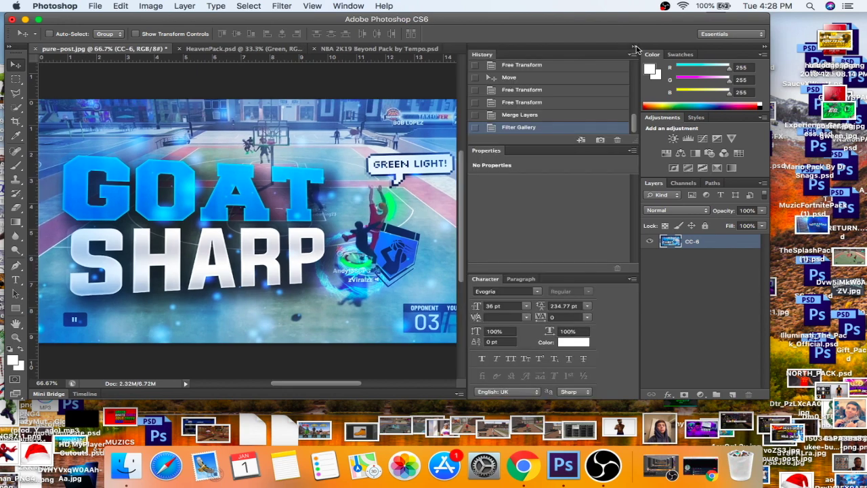
{"action": "left_click", "coordinate": [636, 49]}
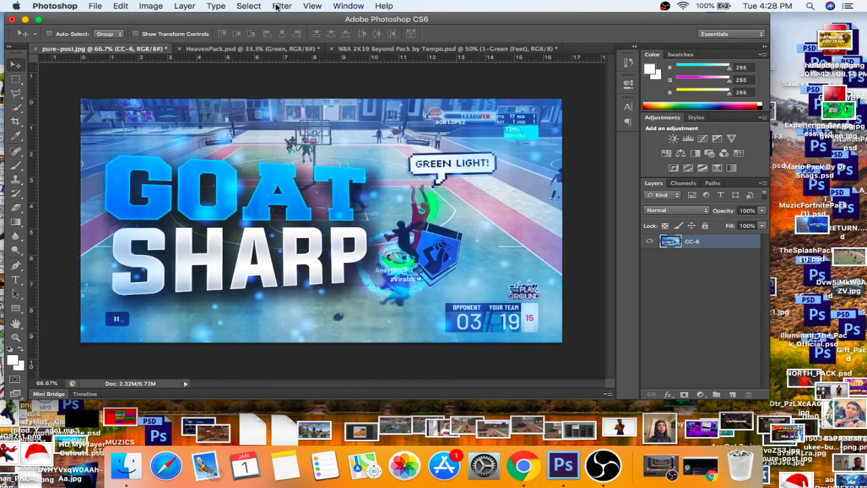
- Apply Smart Sharpen to the merged layer with amount 100%, radius 1.0 px and Gaussian Blur removal
{"action": "left_click", "coordinate": [278, 6]}
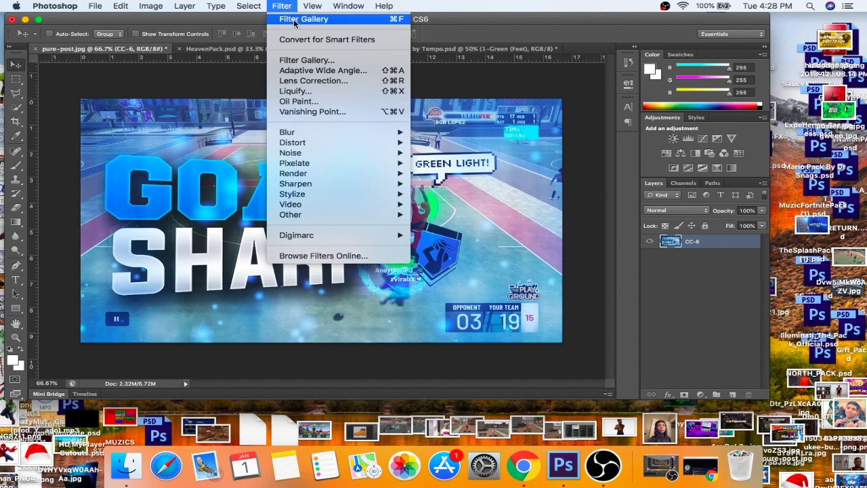
{"action": "mouse_move", "coordinate": [306, 183]}
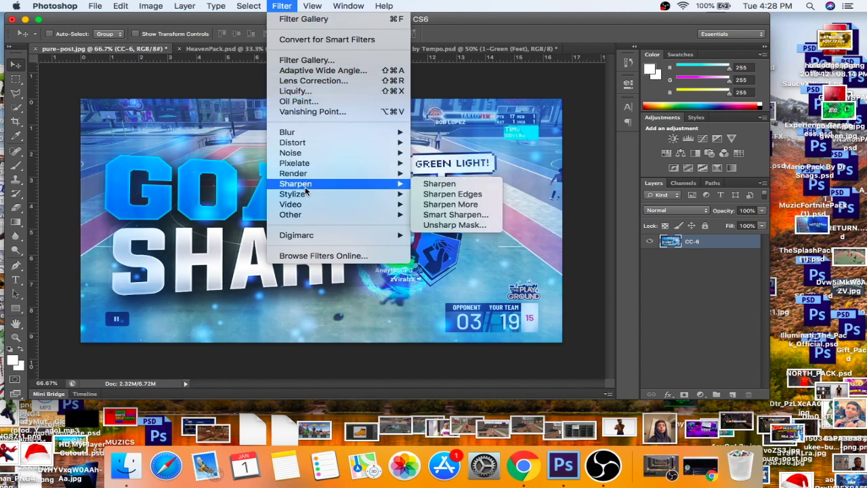
{"action": "left_click", "coordinate": [455, 215]}
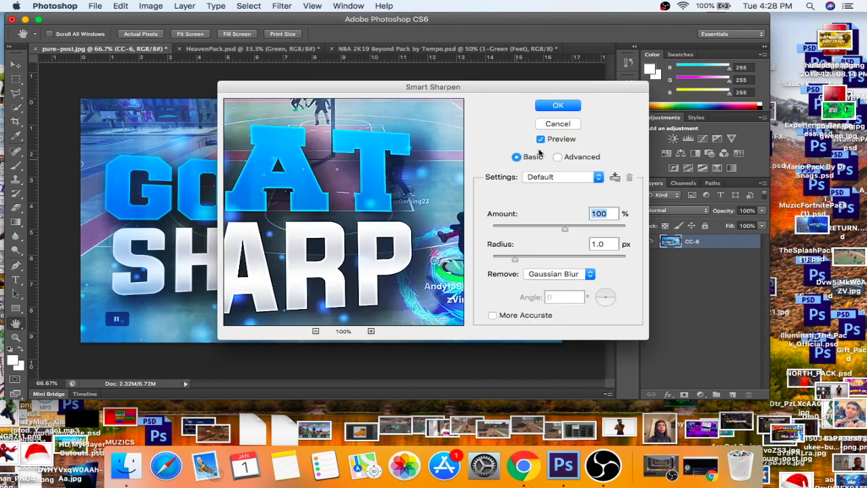
{"action": "left_click", "coordinate": [558, 105]}
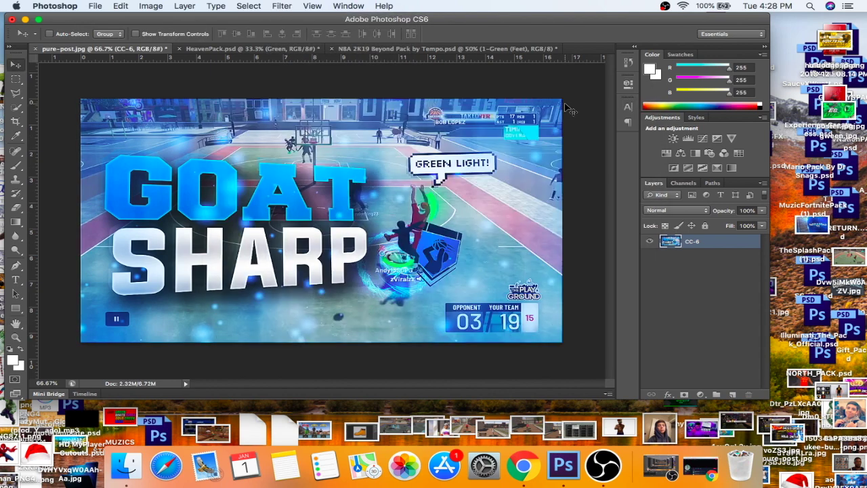
- Compare the whole thumbnail before and after Smart Sharpen by repeatedly undoing and restoring the filter
{"action": "key", "text": "super+z"}
{"action": "key", "text": "super+z"}
{"action": "key", "text": "super+z"}
{"action": "key", "text": "super+z"}
{"action": "key", "text": "super+z"}
{"action": "key", "text": "super+z"}
{"action": "key", "text": "super+z"}
- Examine the sharpening around the shooter and speech bubble up close, toggling the filter's effect, and return to the Move tool
{"action": "left_click", "coordinate": [15, 336]}
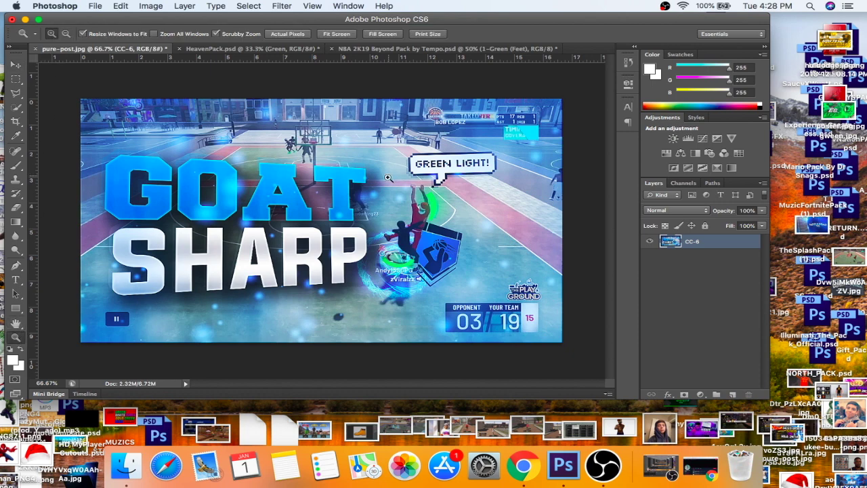
{"action": "left_click", "coordinate": [389, 178]}
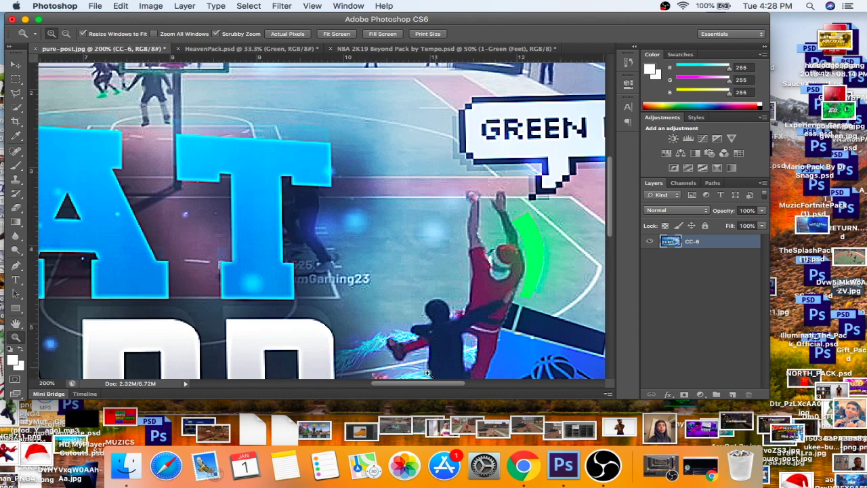
{"action": "left_click_drag", "start_coordinate": [423, 385], "coordinate": [446, 386]}
{"action": "left_click", "coordinate": [393, 253]}
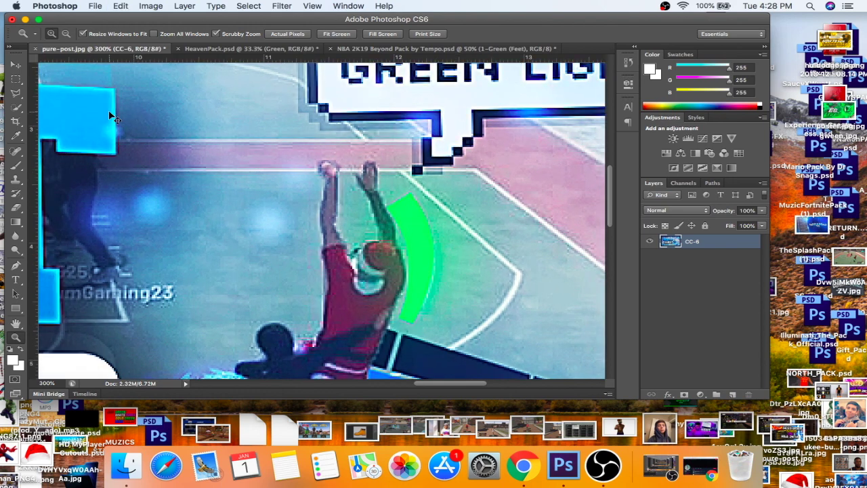
{"action": "key", "text": "super+z"}
{"action": "key", "text": "super+z"}
{"action": "key", "text": "super+z"}
{"action": "key", "text": "super+z"}
{"action": "key", "text": "super+z"}
{"action": "key", "text": "alt"}
{"action": "left_click", "coordinate": [151, 156], "text": "alt"}
{"action": "left_click", "coordinate": [151, 155], "text": "alt"}
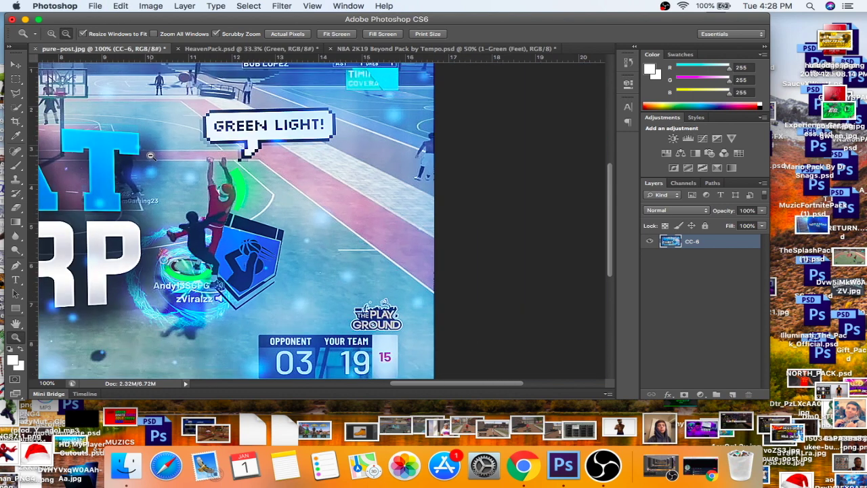
{"action": "left_click", "coordinate": [151, 156], "text": "alt"}
{"action": "left_click", "coordinate": [15, 61]}
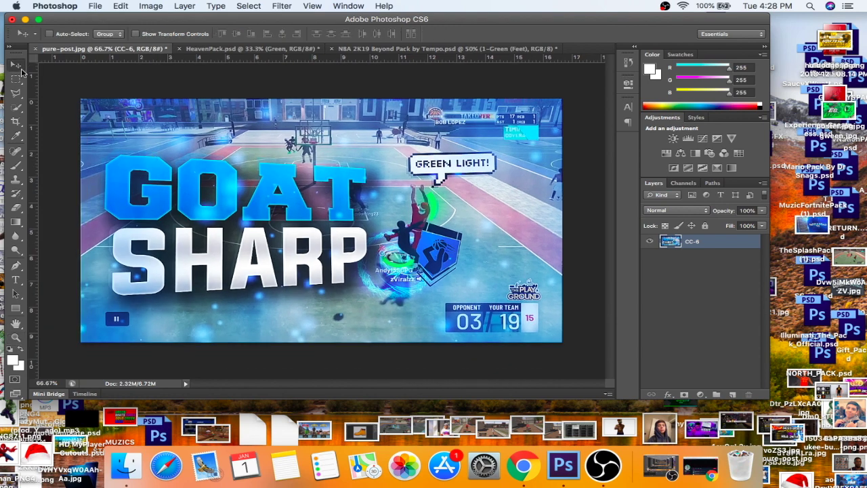